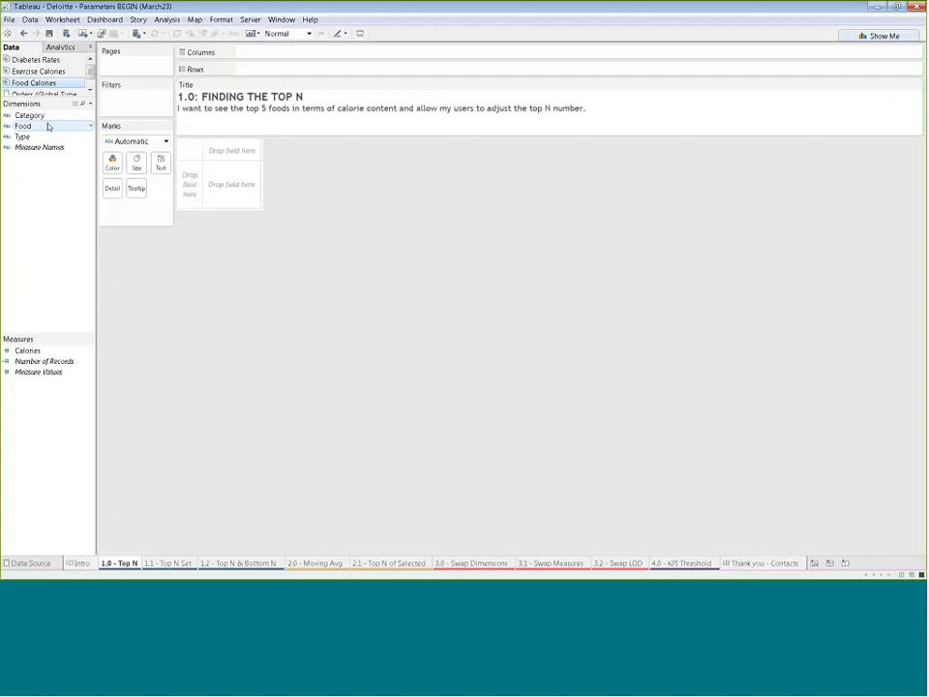
# Step: List the Food dimension as rows on the 1.0 - Top N sheet
pyautogui.moveTo(19, 332); pyautogui.dragTo(52, 265)
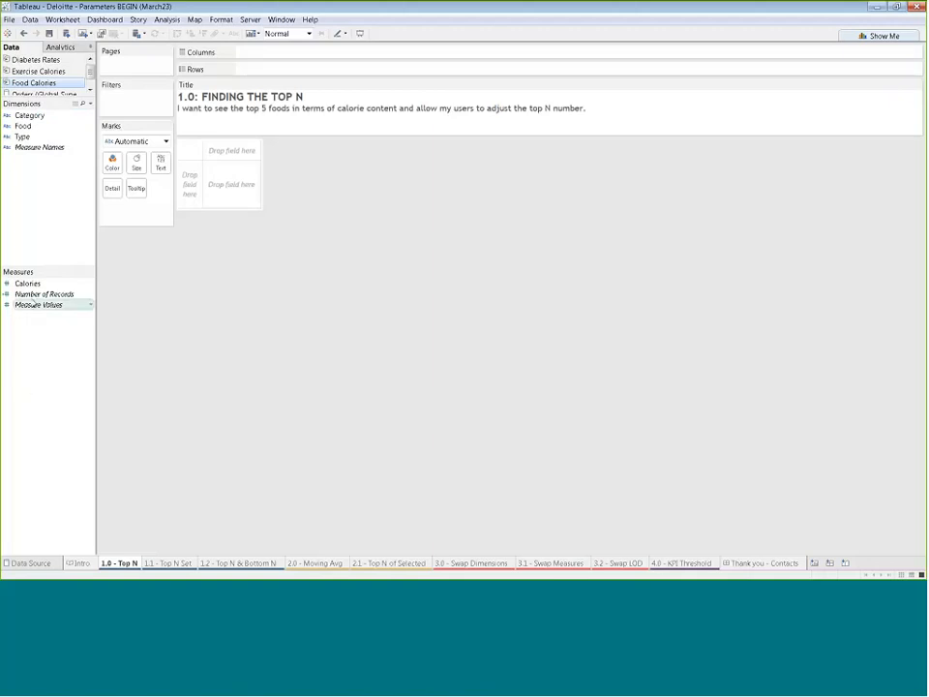
pyautogui.click(21, 129)
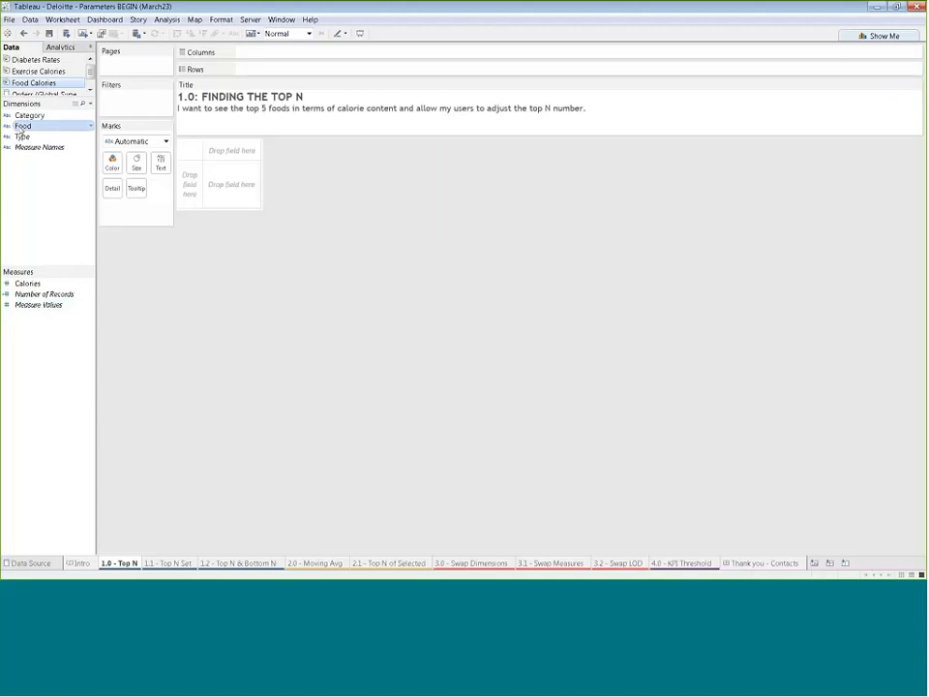
pyautogui.doubleClick(21, 128)
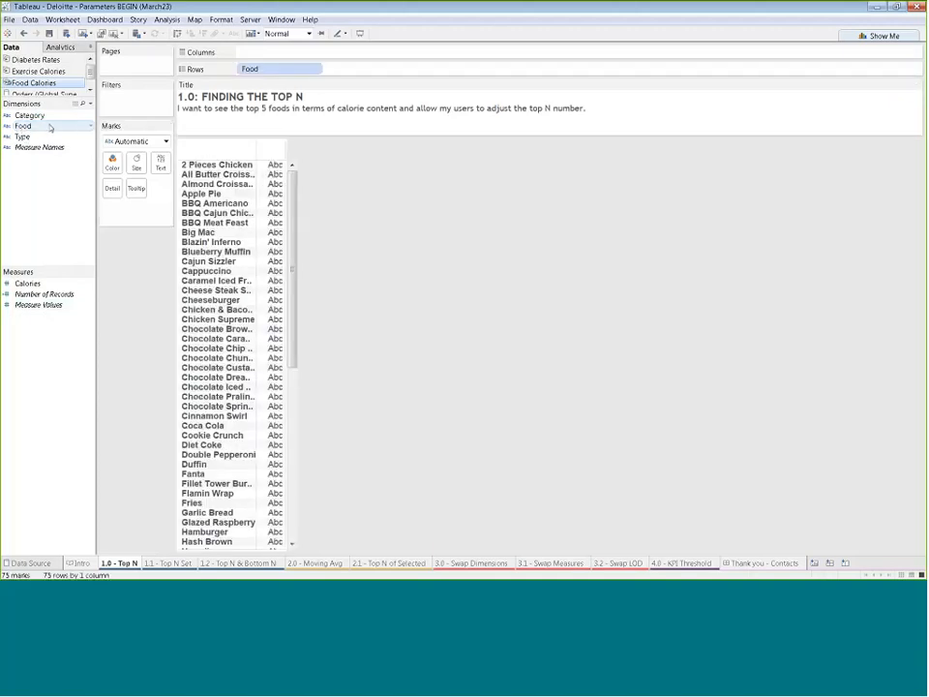
# Step: Filter Food to the top items by average Calories, and start a new parameter for the number of items
pyautogui.moveTo(50, 127); pyautogui.dragTo(139, 101)
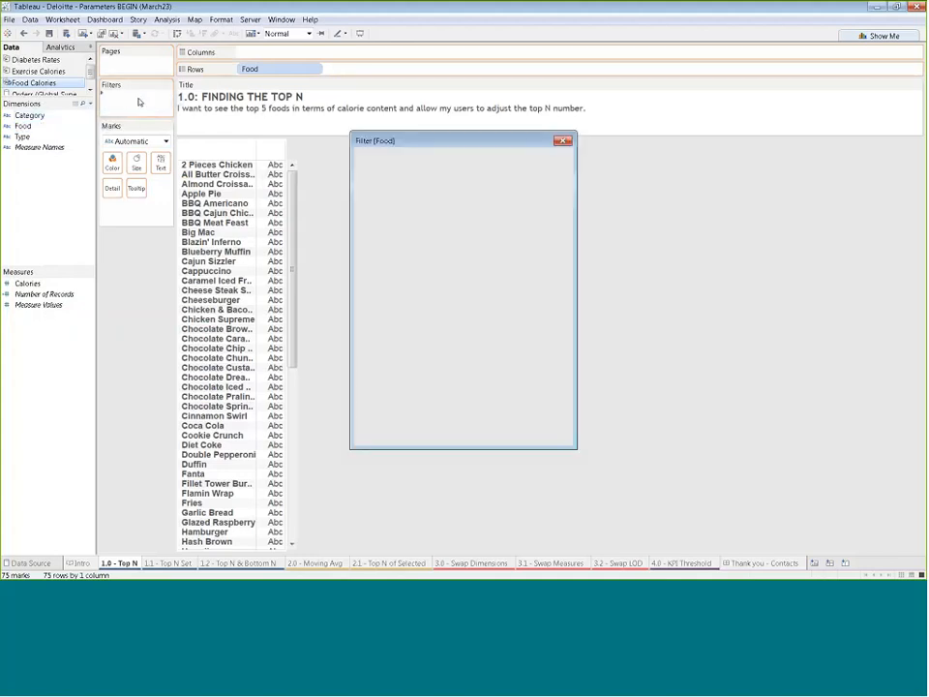
pyautogui.click(487, 160)
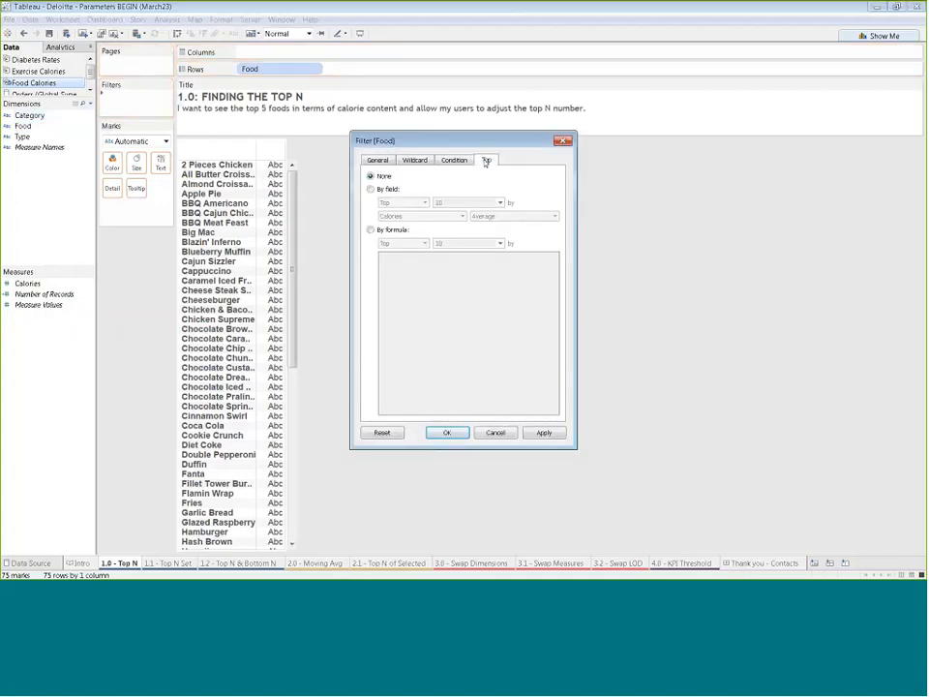
pyautogui.click(371, 189)
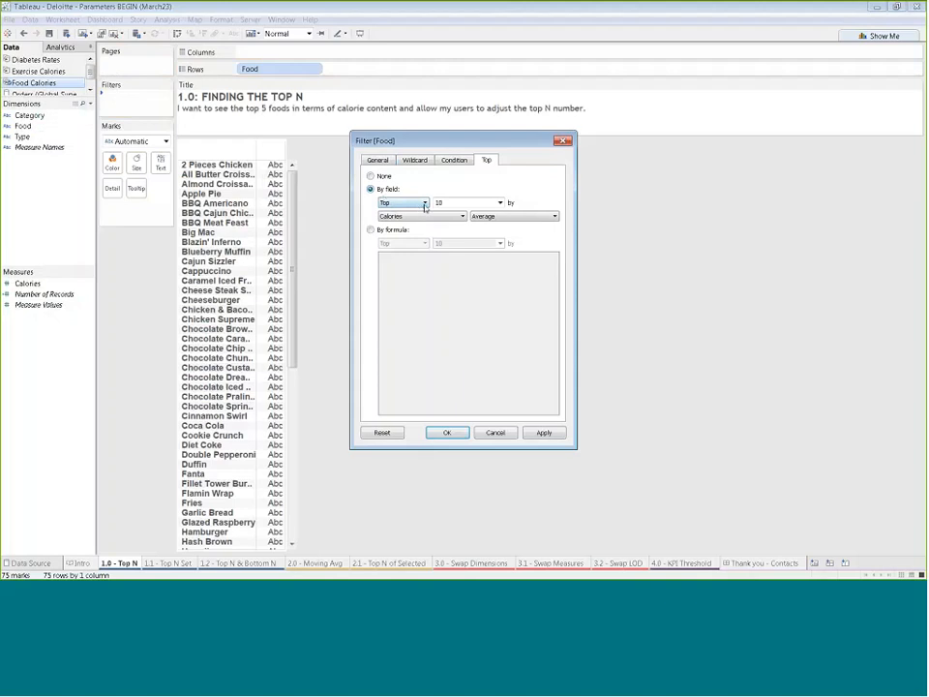
pyautogui.click(499, 202)
pyautogui.click(480, 221)
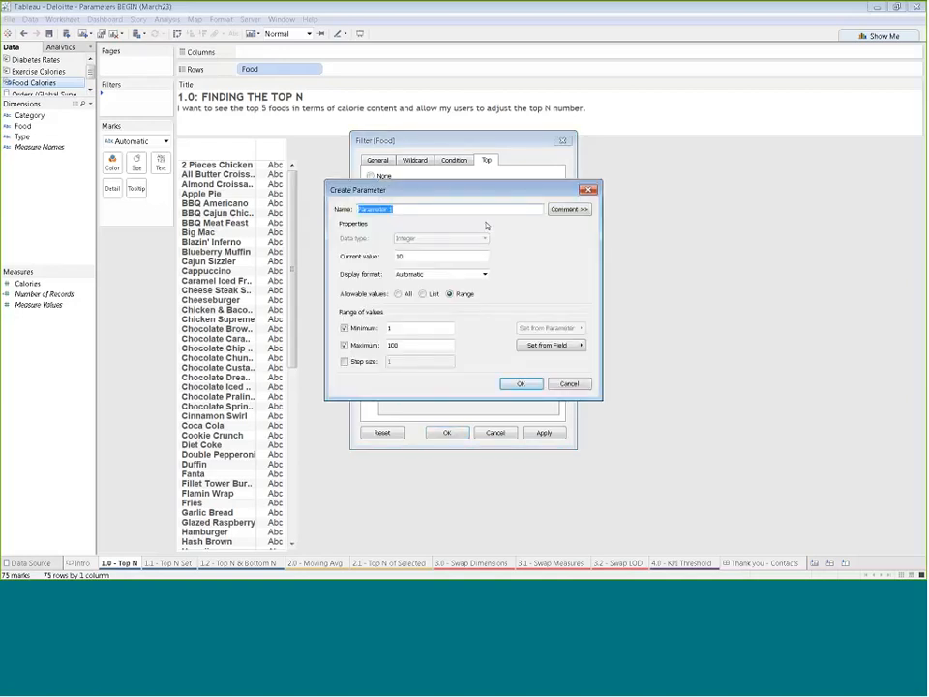
# Step: Create the parameter as Top N, with a maximum of 20 and a step size of 1
pyautogui.write('Top N food')
pyautogui.press('BackSpace')
pyautogui.press('BackSpace')
pyautogui.press('BackSpace')
pyautogui.press('BackSpace')
pyautogui.press('BackSpace')
pyautogui.click(343, 361)
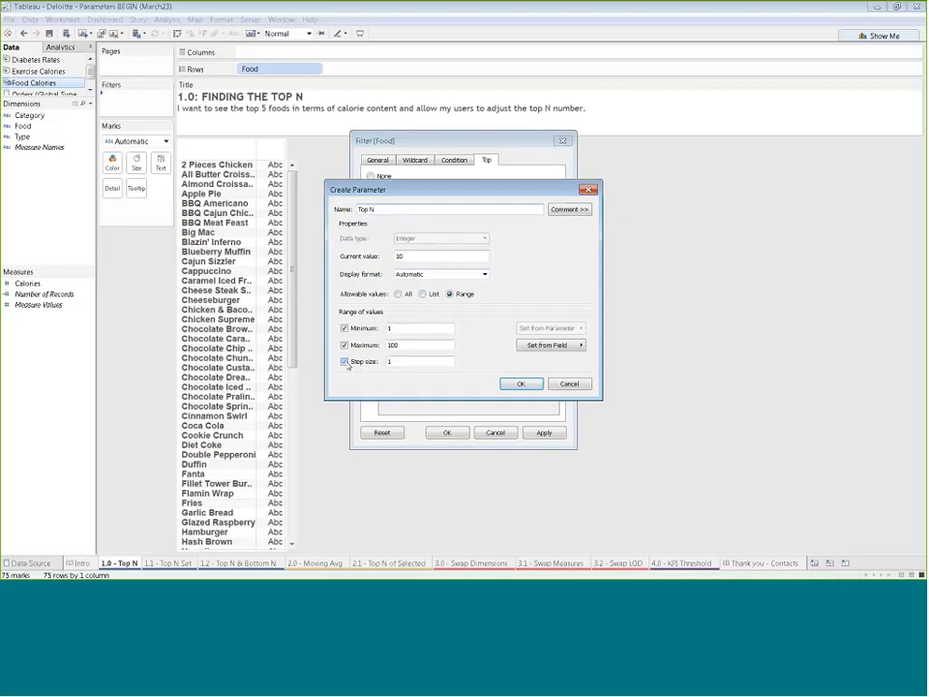
pyautogui.moveTo(408, 346); pyautogui.dragTo(364, 344)
pyautogui.write('20')
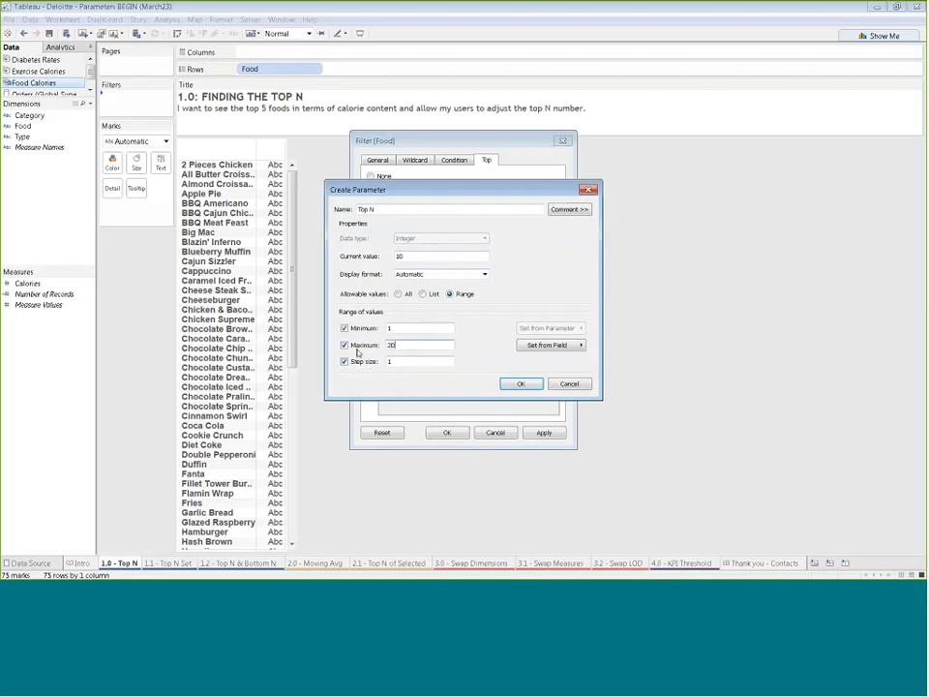
pyautogui.click(521, 385)
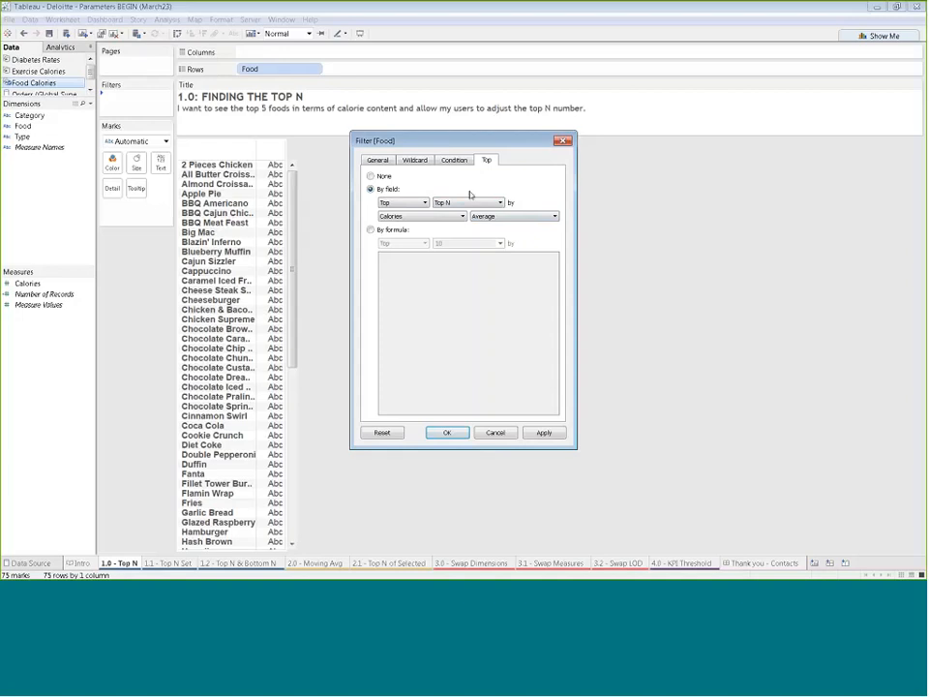
# Step: Apply the top-items filter on Food and plot average Calories per food as horizontal bars
pyautogui.click(542, 435)
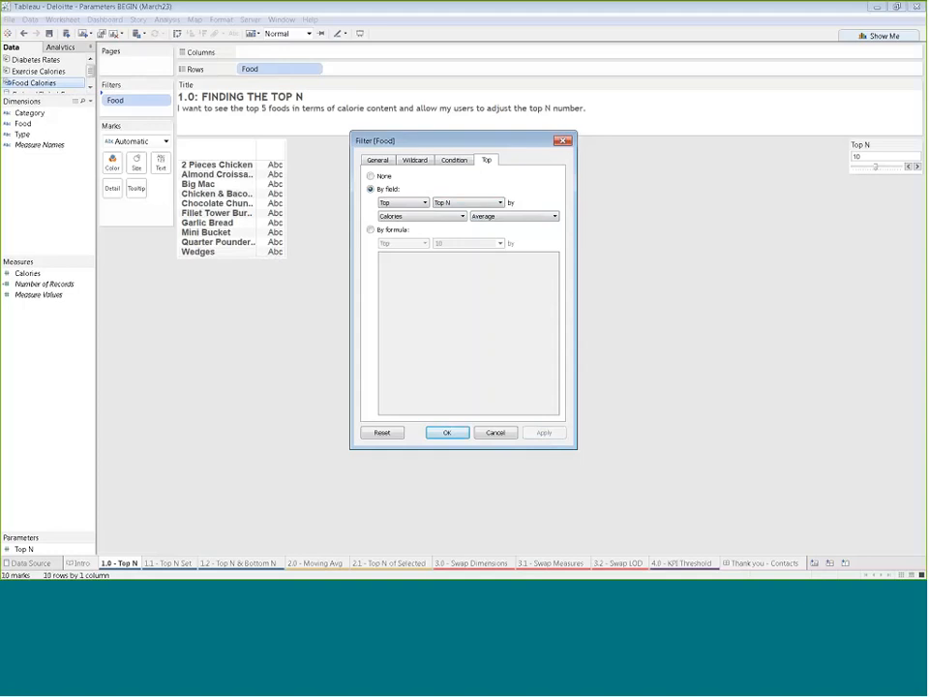
pyautogui.click(563, 142)
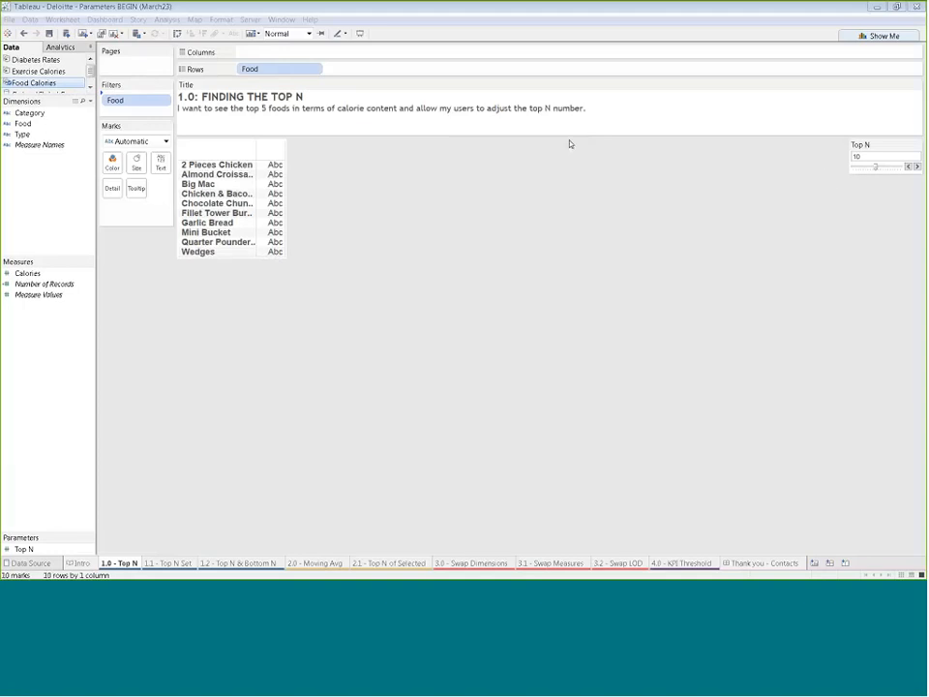
pyautogui.doubleClick(29, 273)
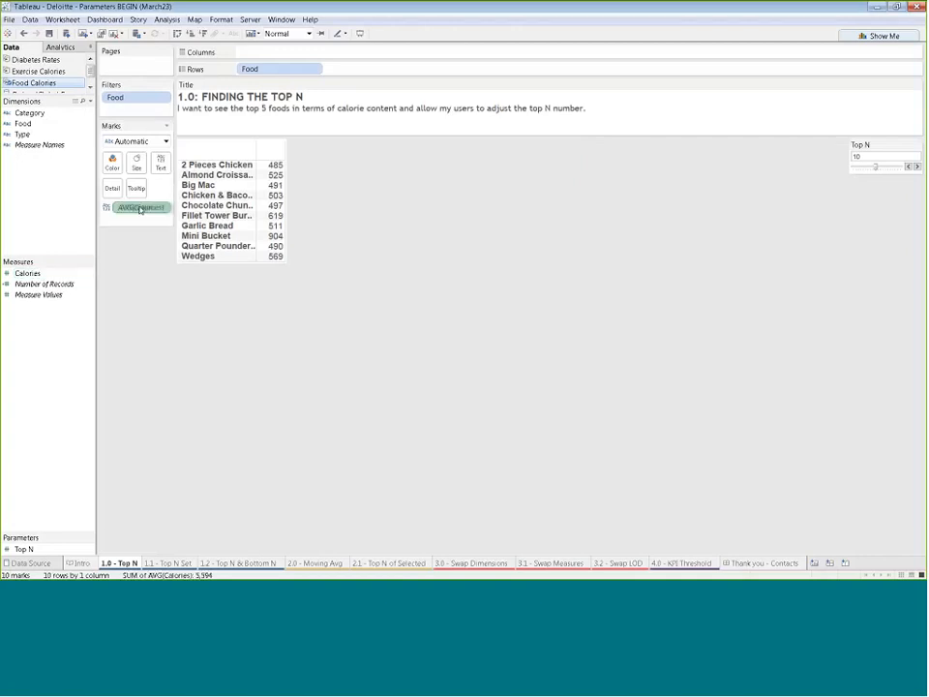
pyautogui.moveTo(143, 206); pyautogui.dragTo(151, 101)
# Step: Set the Top N parameter to 9 and color the bars by Category
pyautogui.click(881, 167)
pyautogui.moveTo(880, 167)
pyautogui.mouseDown()
pyautogui.moveTo(867, 169)
pyautogui.moveTo(884, 171)
pyautogui.mouseUp()
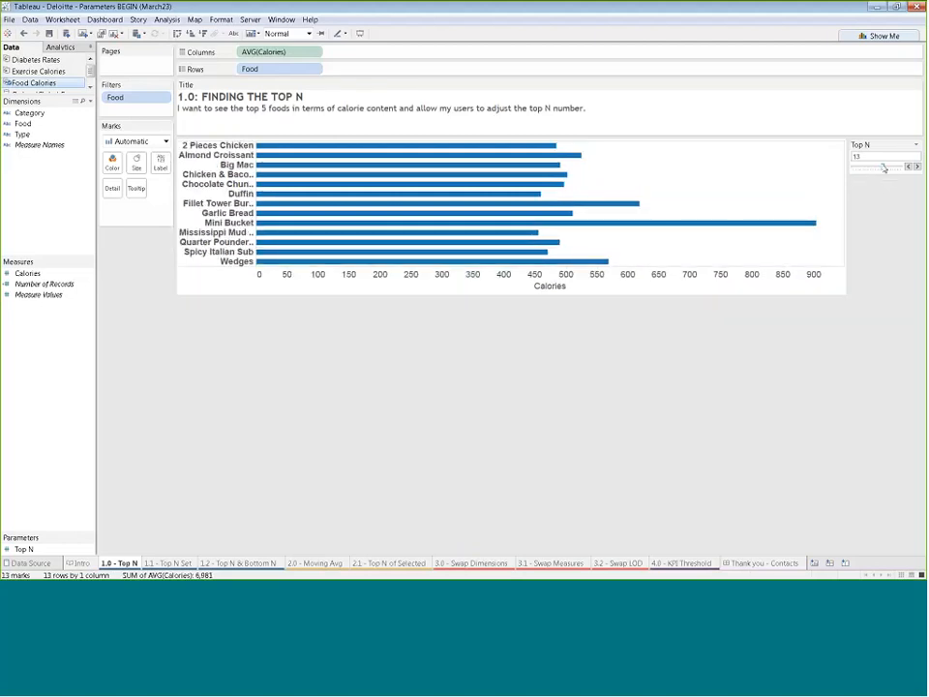
pyautogui.moveTo(884, 169); pyautogui.dragTo(874, 168)
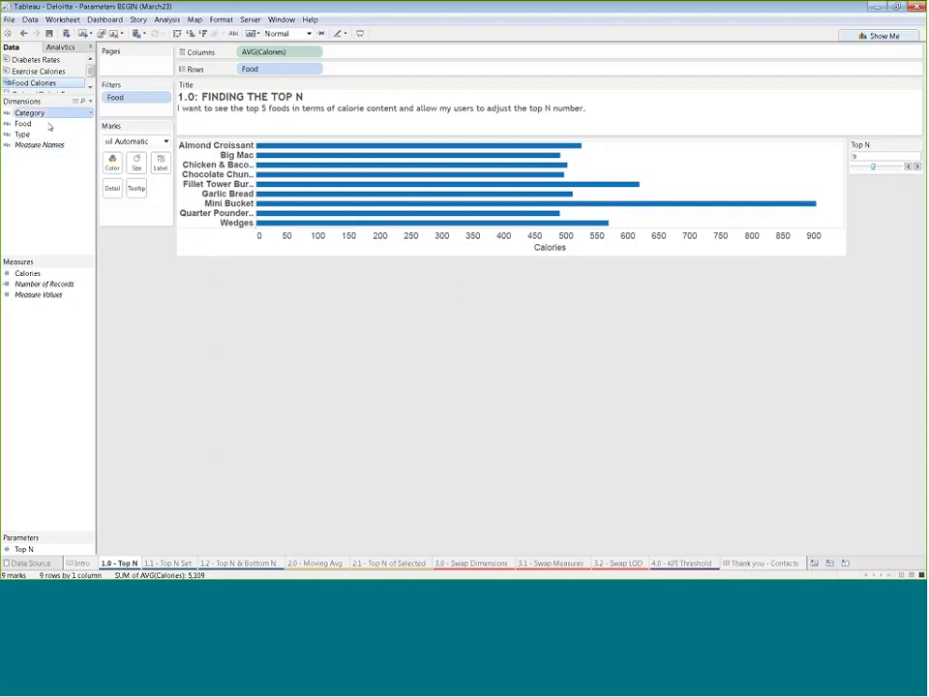
pyautogui.moveTo(29, 113); pyautogui.dragTo(112, 163)
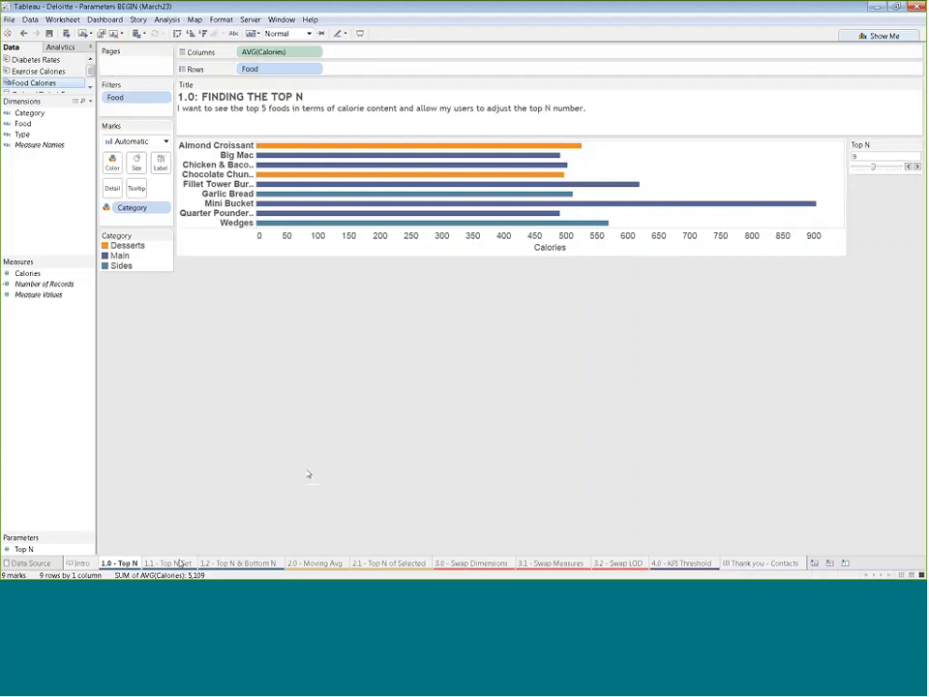
# Step: On the 1.1 - Top N Set sheet, plot average Calories for every Food as horizontal bars
pyautogui.moveTo(168, 569)
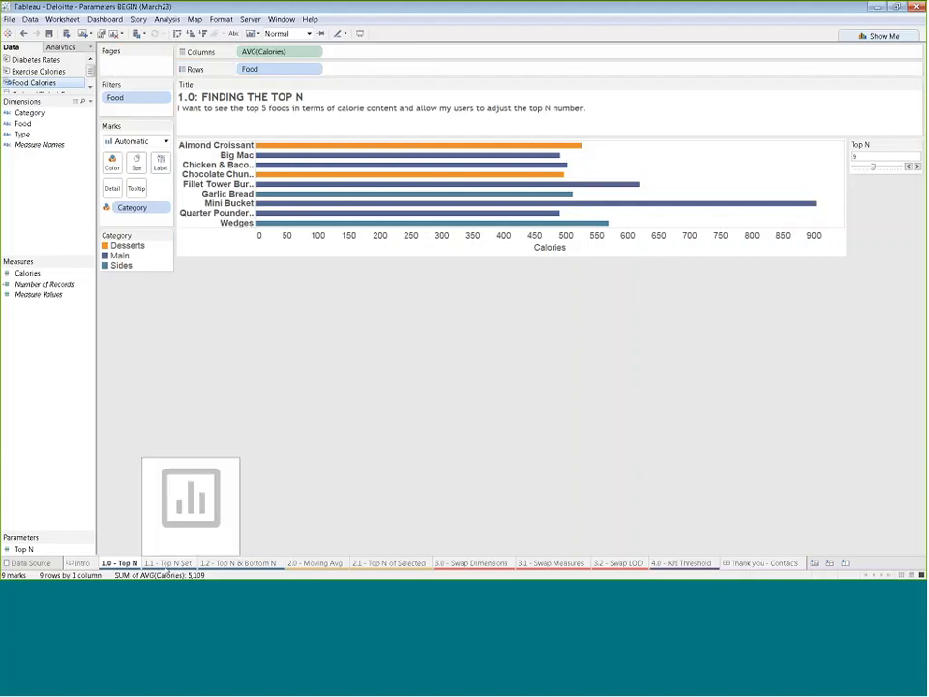
pyautogui.click(169, 569)
pyautogui.click(171, 569)
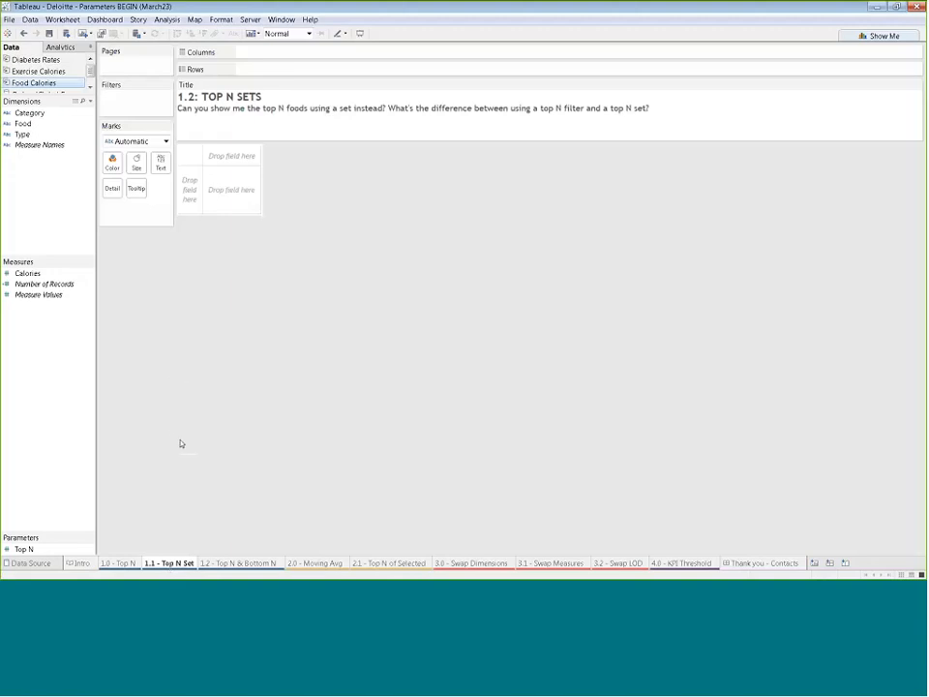
pyautogui.doubleClick(61, 125)
pyautogui.moveTo(221, 70)
pyautogui.mouseDown()
pyautogui.moveTo(226, 56)
pyautogui.moveTo(257, 55)
pyautogui.mouseUp()
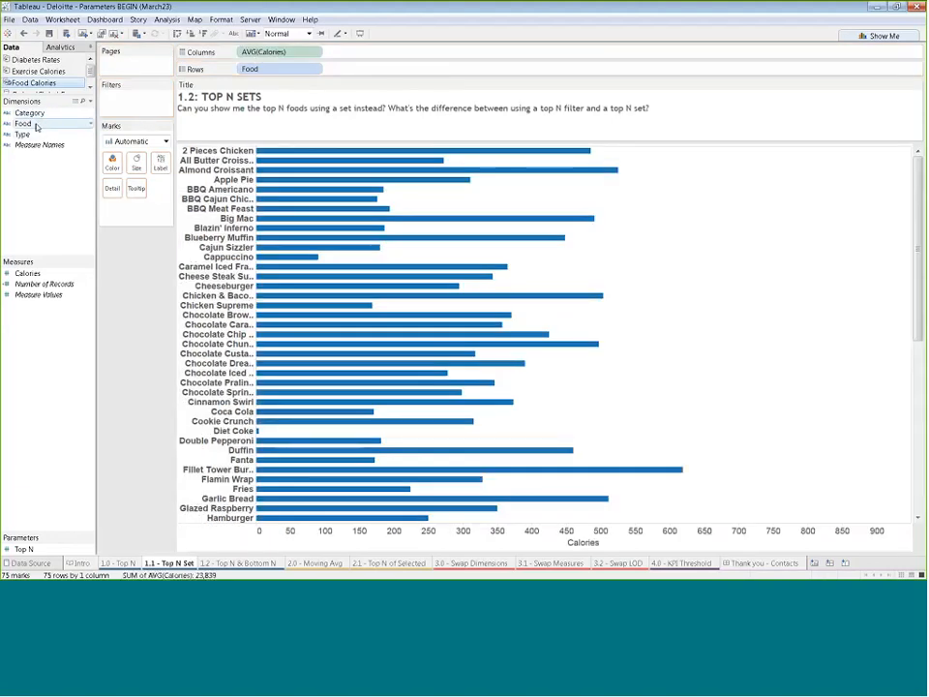
# Step: Create a set from Food named Top N food set, containing the top foods by average Calories according to the Top N parameter
pyautogui.rightClick(36, 125)
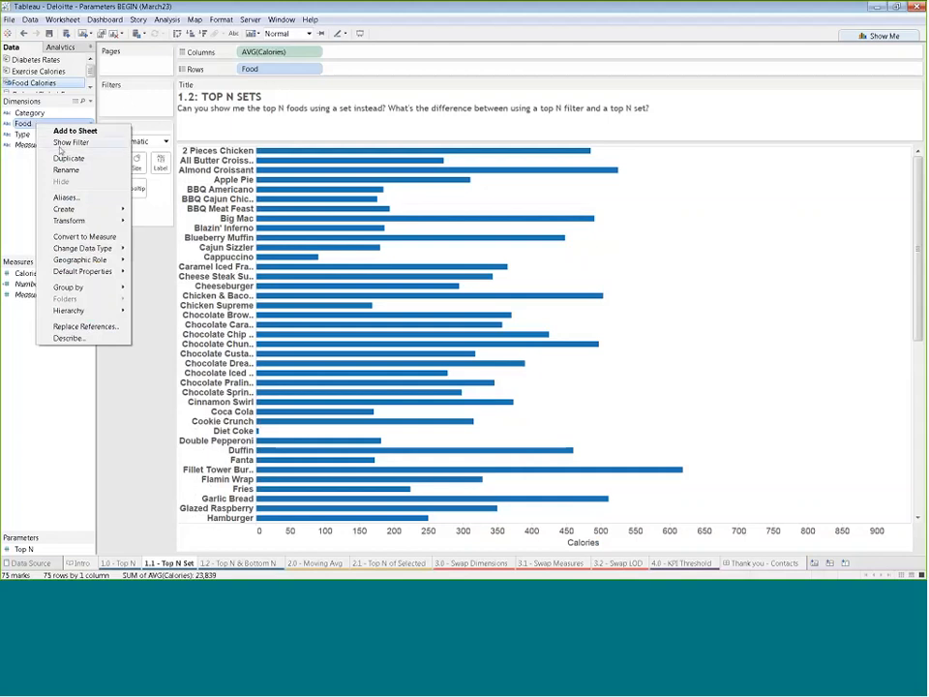
pyautogui.moveTo(87, 213)
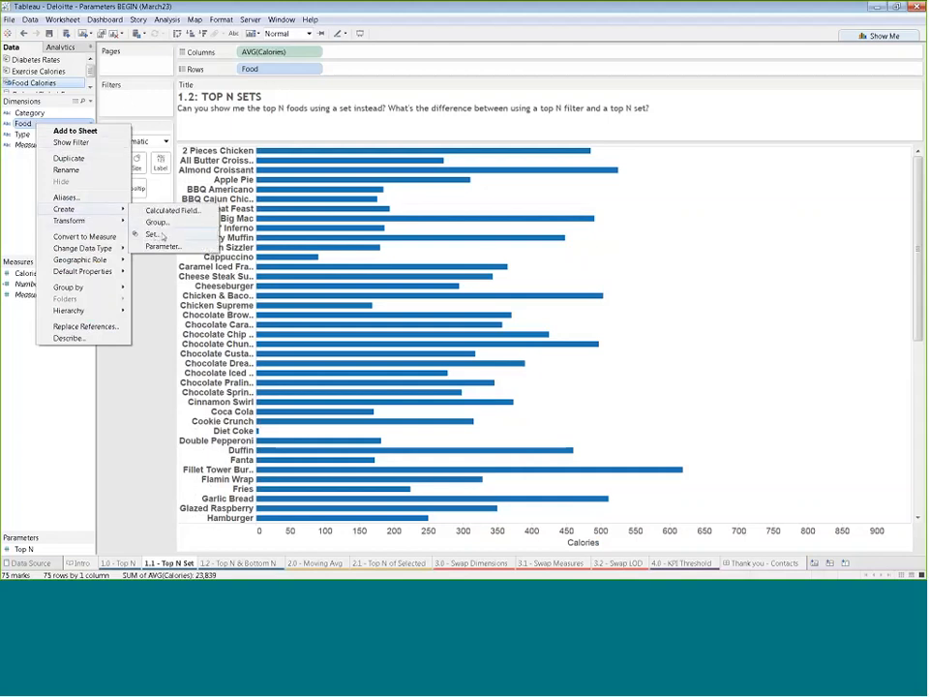
pyautogui.click(162, 235)
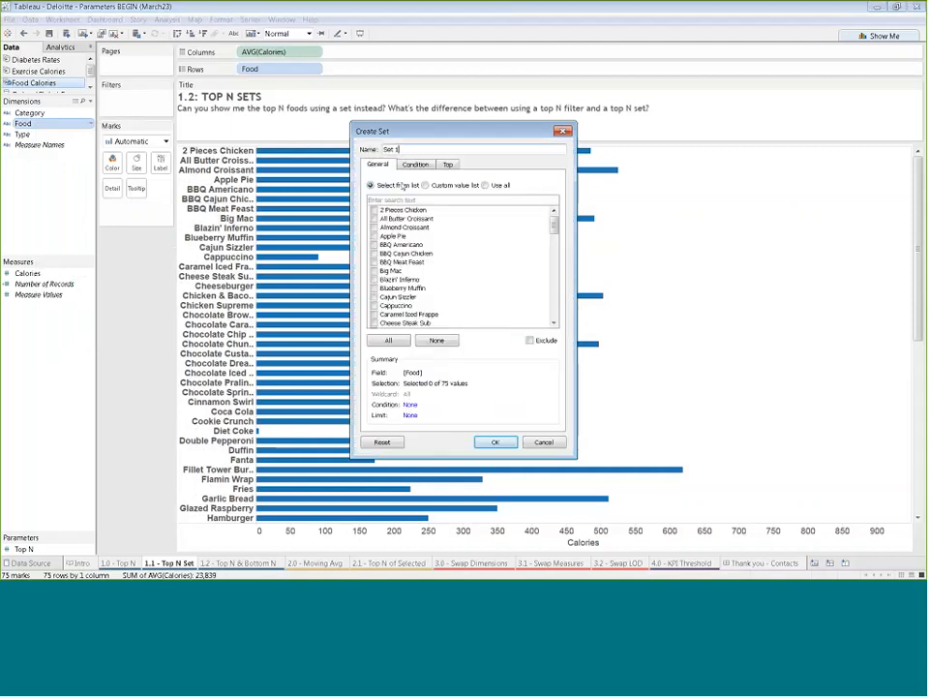
pyautogui.moveTo(398, 150); pyautogui.dragTo(356, 152)
pyautogui.write('Top N food set')
pyautogui.click(447, 164)
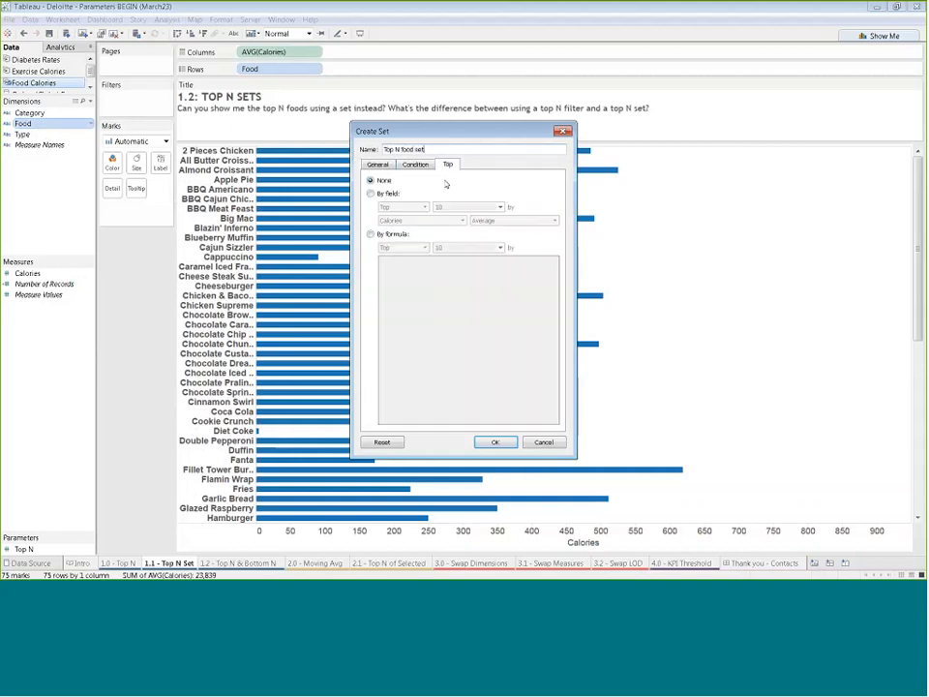
pyautogui.click(373, 194)
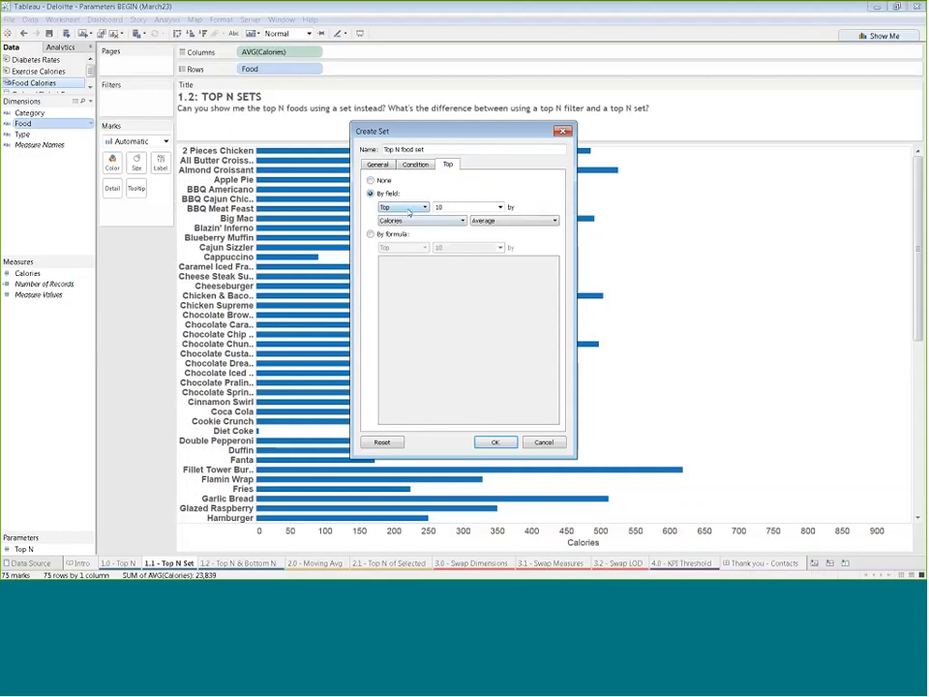
pyautogui.click(499, 207)
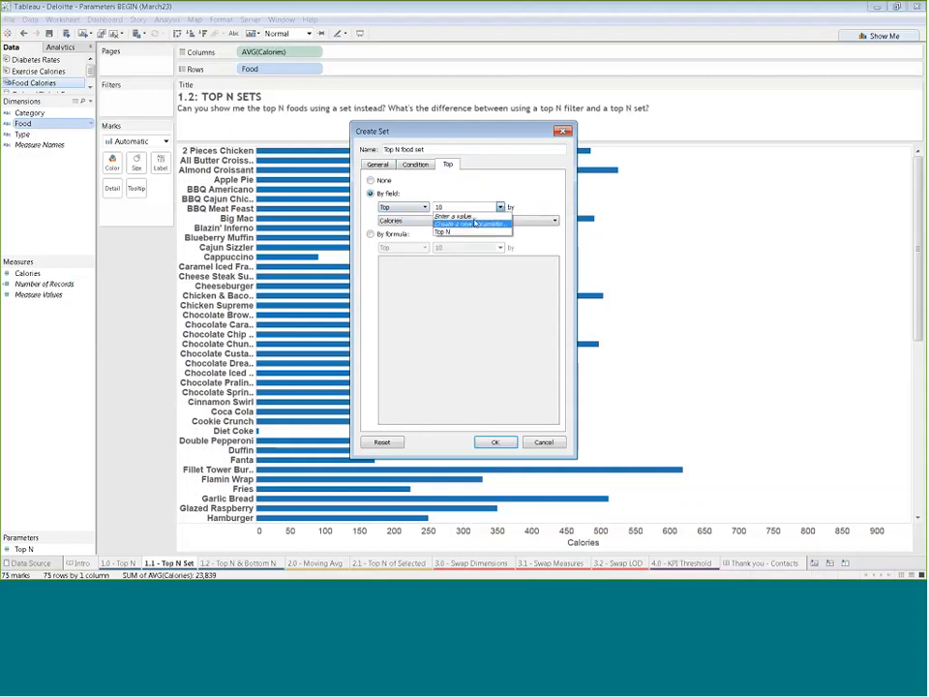
pyautogui.click(469, 231)
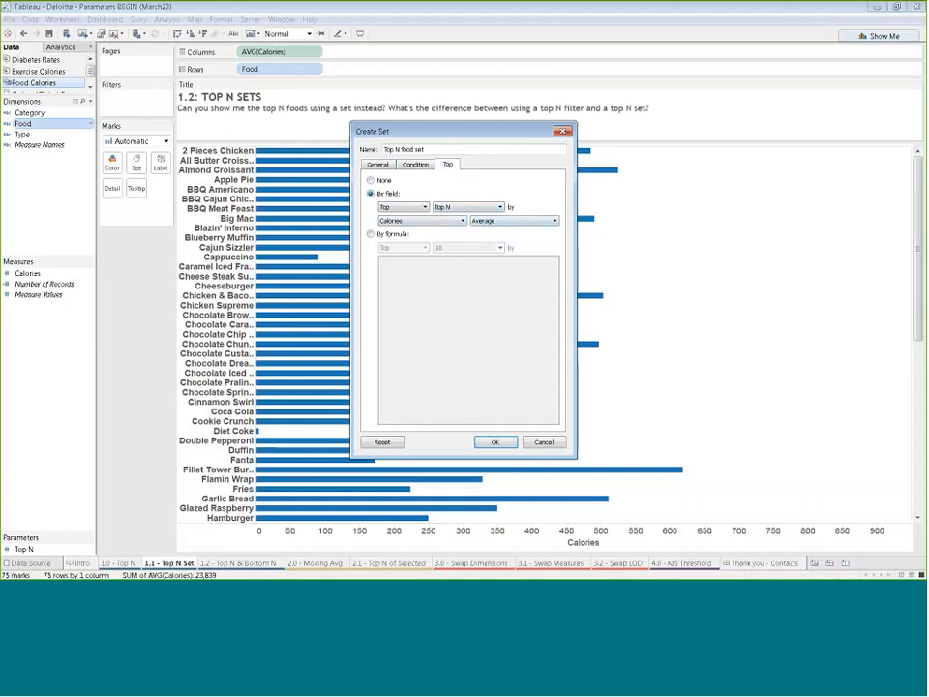
pyautogui.click(494, 442)
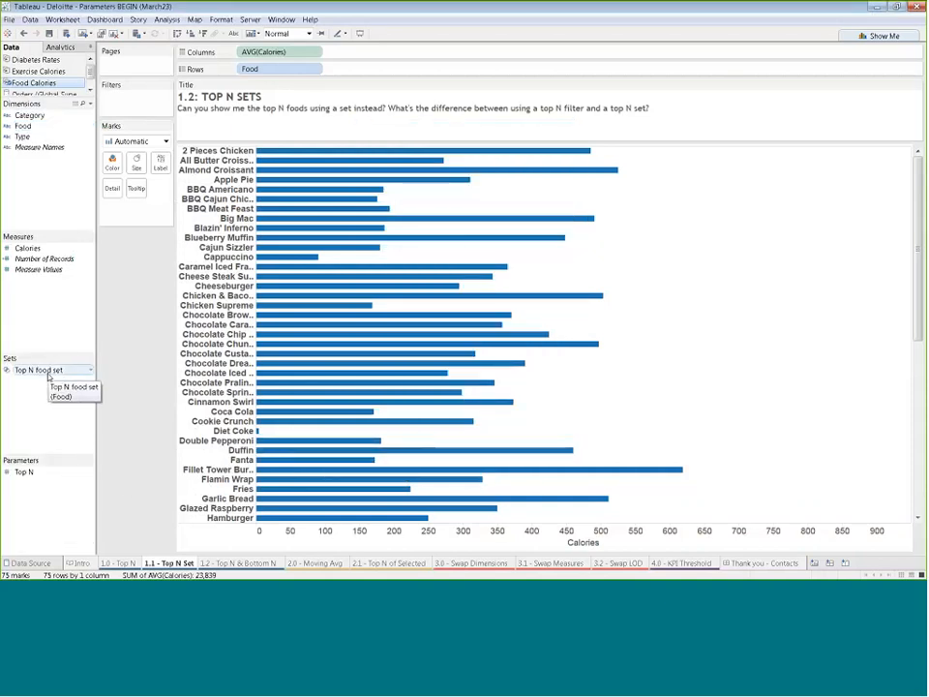
# Step: Show the Top N parameter control on the sheet and color the bars by membership in Top N food set
pyautogui.rightClick(41, 478)
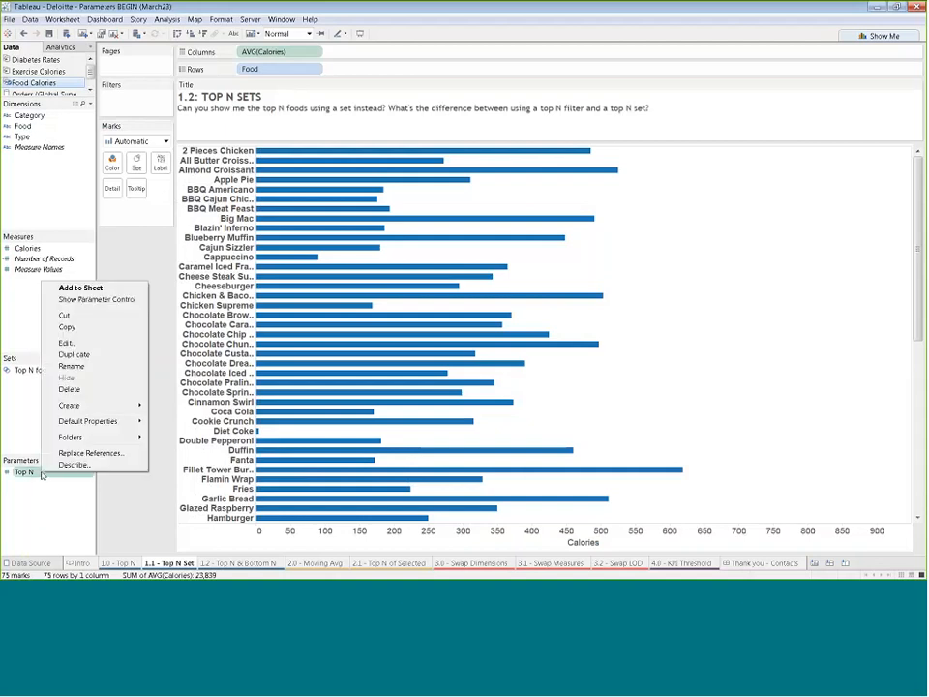
pyautogui.click(95, 301)
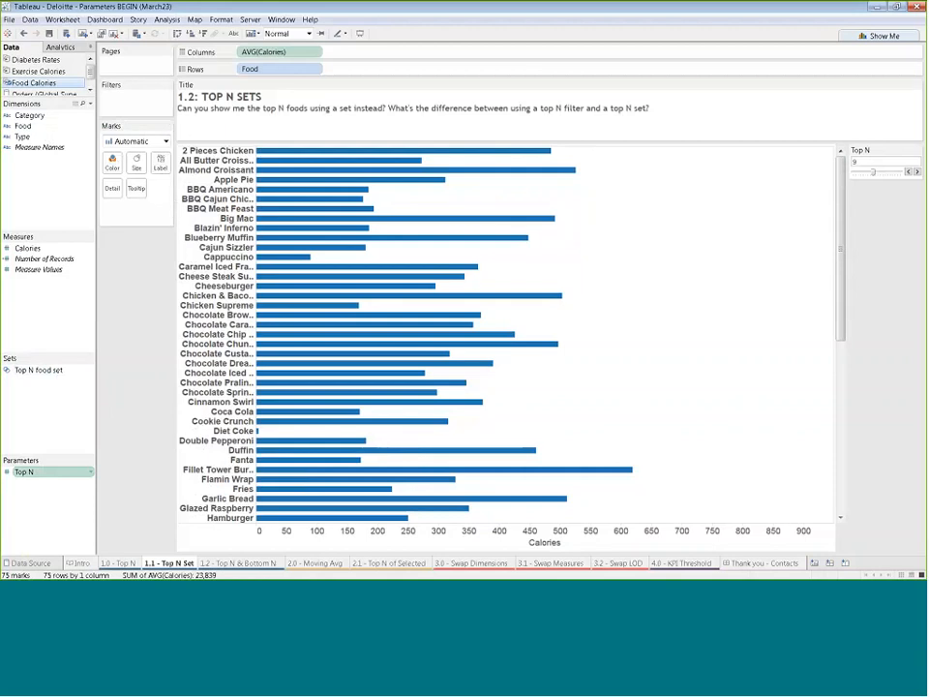
pyautogui.click(39, 370)
pyautogui.moveTo(66, 373); pyautogui.dragTo(114, 164)
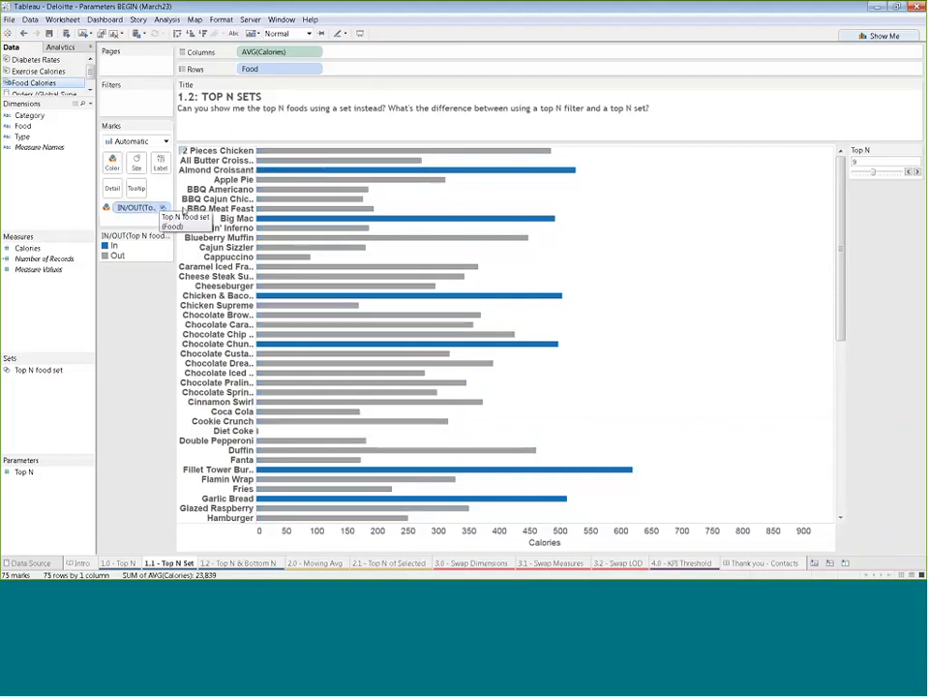
# Step: Sort the foods by average Calories in descending order and set the Top N parameter to 5
pyautogui.moveTo(308, 176)
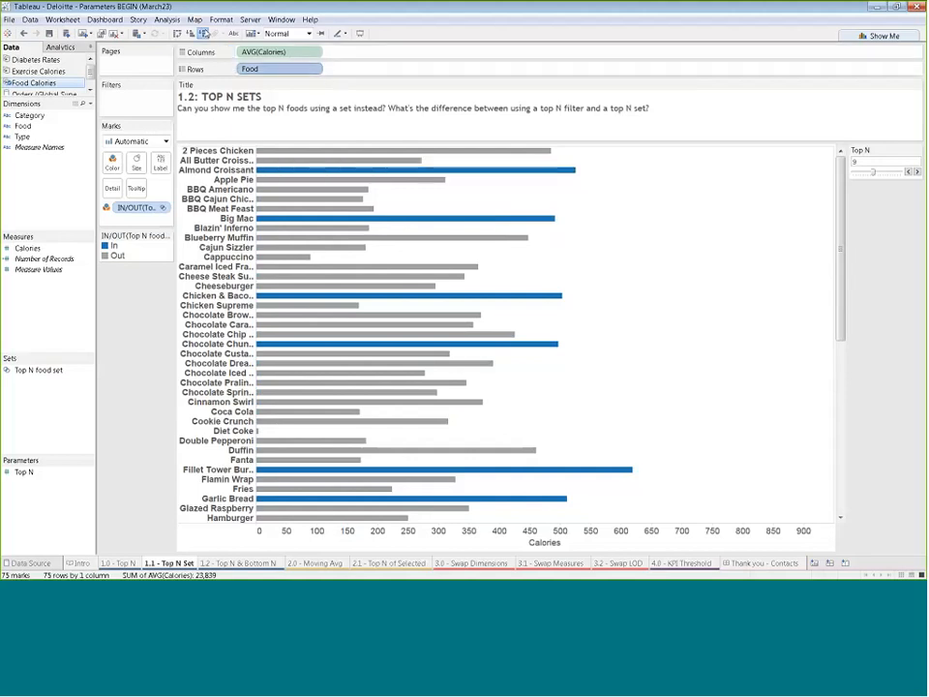
pyautogui.click(203, 32)
pyautogui.moveTo(869, 177); pyautogui.dragTo(864, 175)
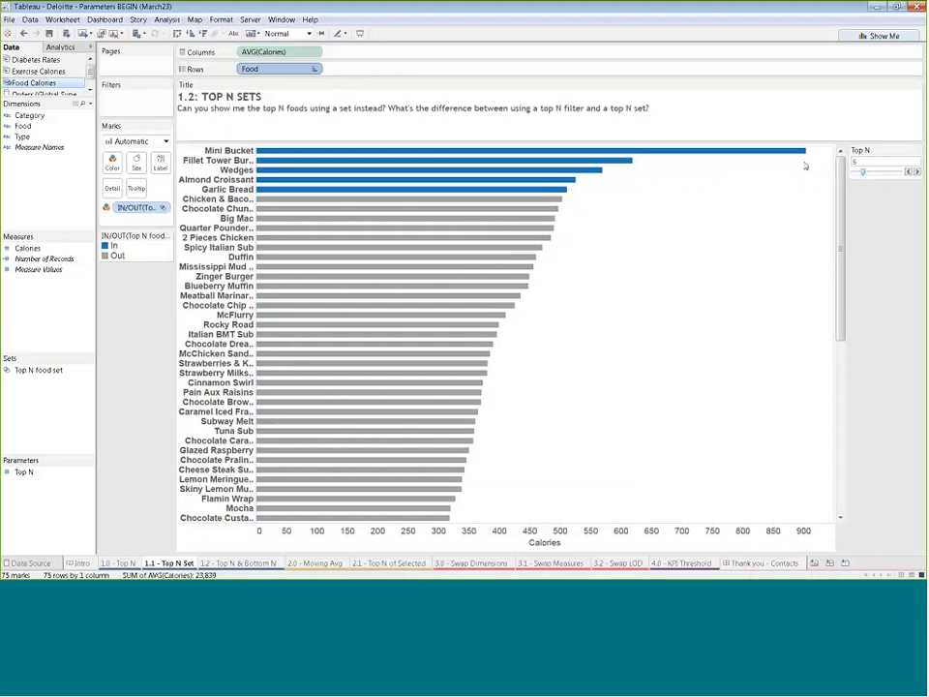
# Step: Compare the filtered chart on the 1.0 - Top N sheet with the set-based chart on the 1.1 - Top N Set sheet
pyautogui.moveTo(571, 157)
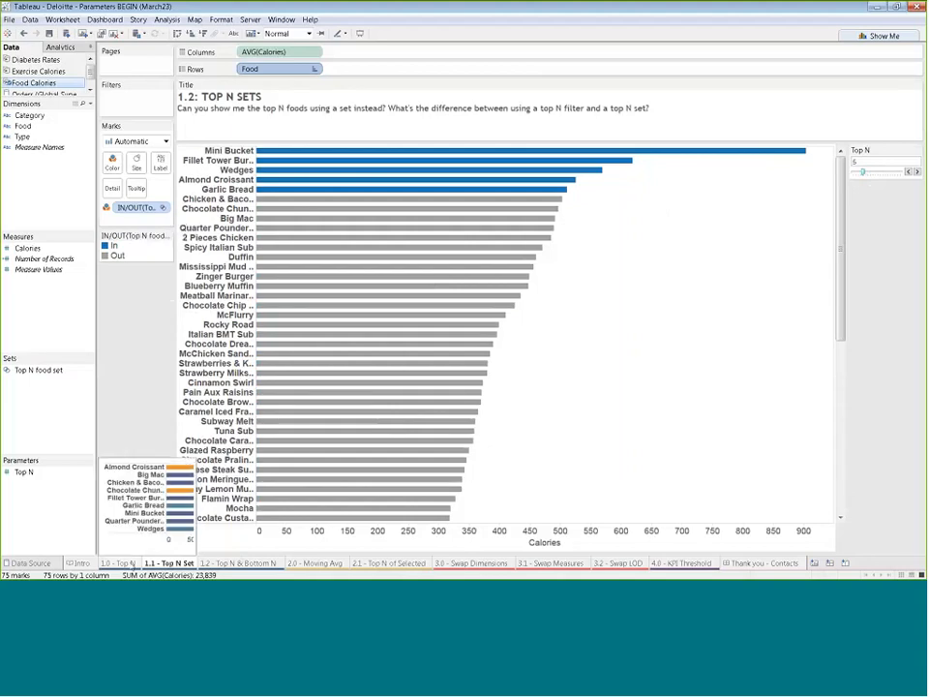
pyautogui.click(134, 563)
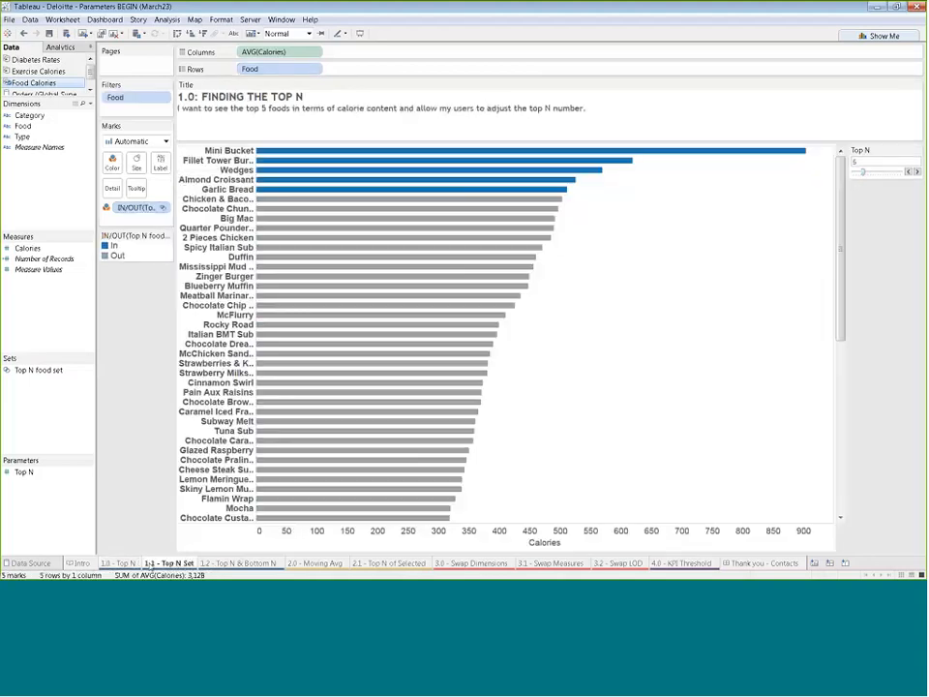
pyautogui.click(151, 563)
pyautogui.moveTo(150, 563)
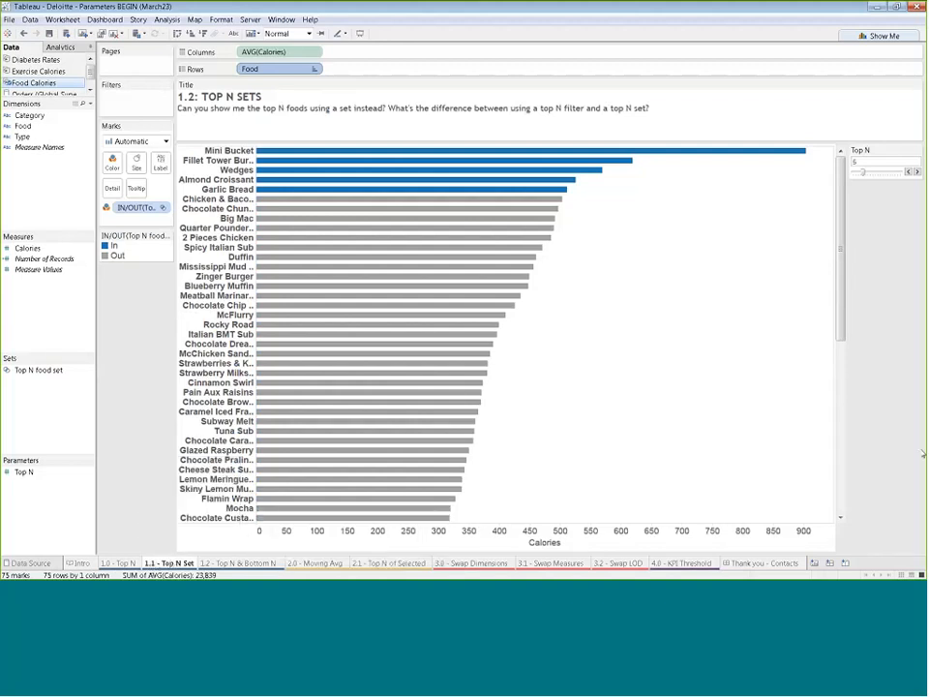
# Step: On the 1.2 - Top N & Bottom N sheet, chart average Calories by Food as bars colored by Top N food set membership
pyautogui.click(228, 564)
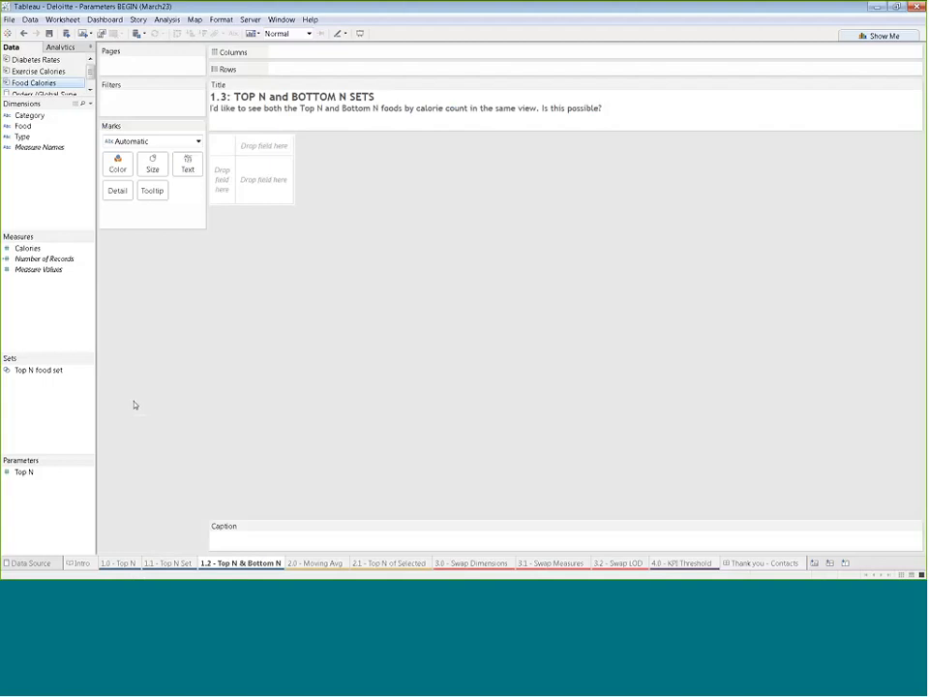
pyautogui.doubleClick(66, 130)
pyautogui.moveTo(61, 248); pyautogui.dragTo(295, 54)
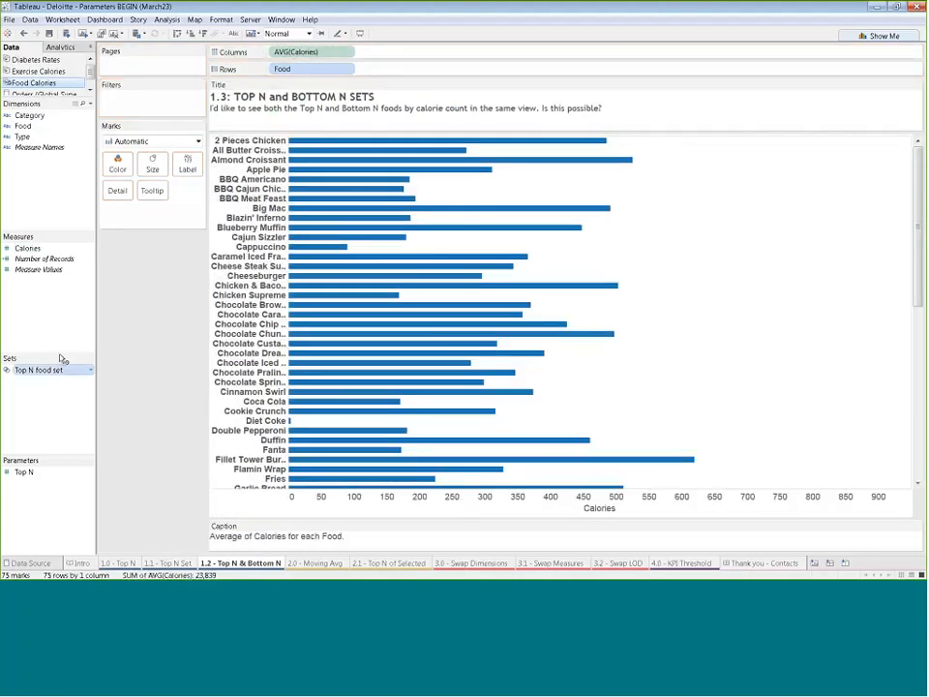
pyautogui.moveTo(39, 370); pyautogui.dragTo(117, 170)
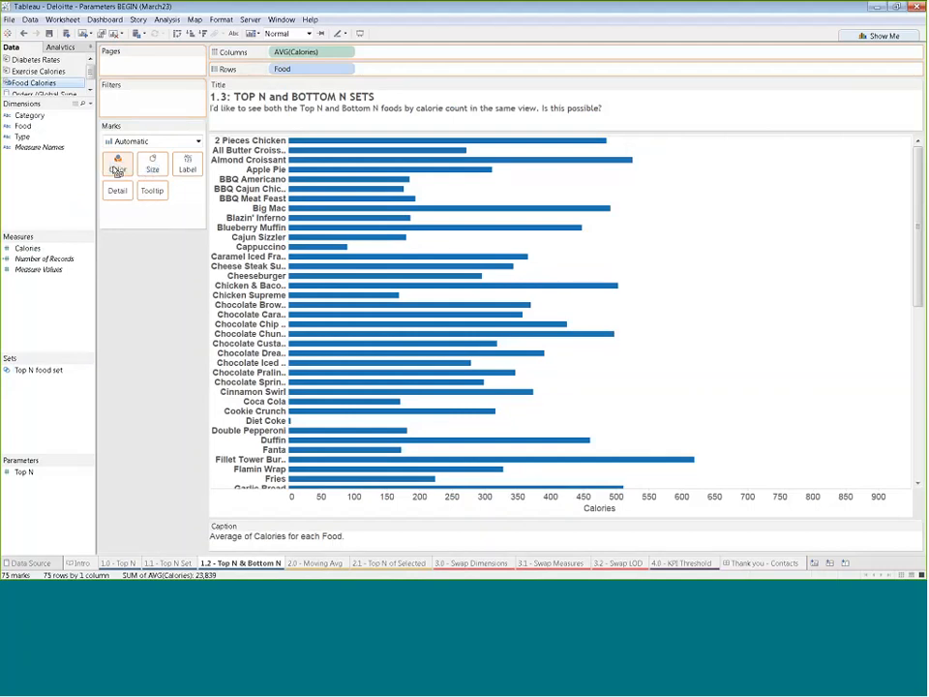
# Step: Start a new set from the Food dimension and name it Bottom N food set
pyautogui.rightClick(44, 405)
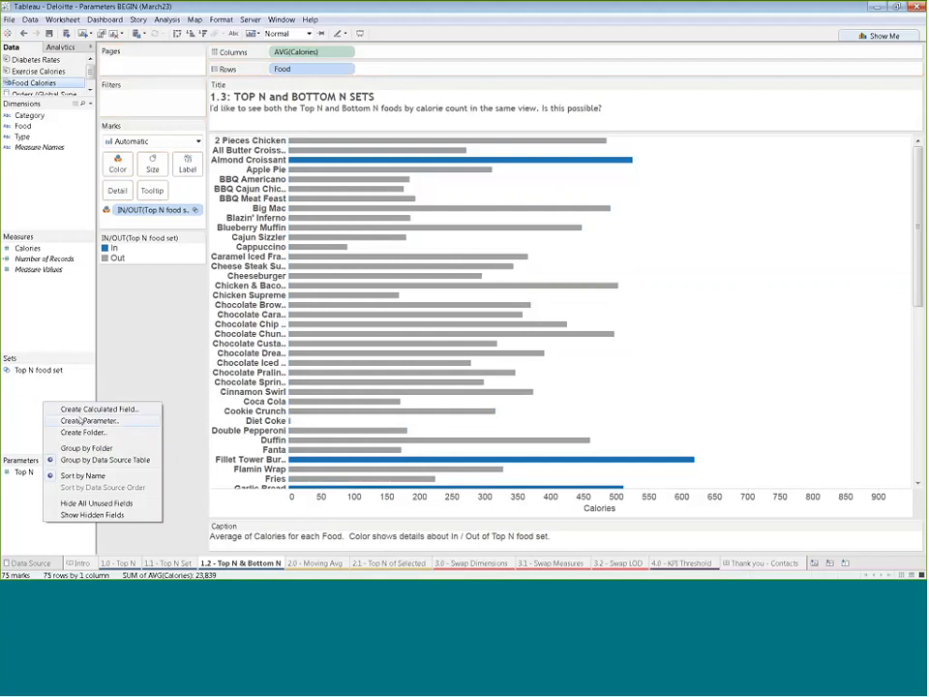
pyautogui.click(73, 385)
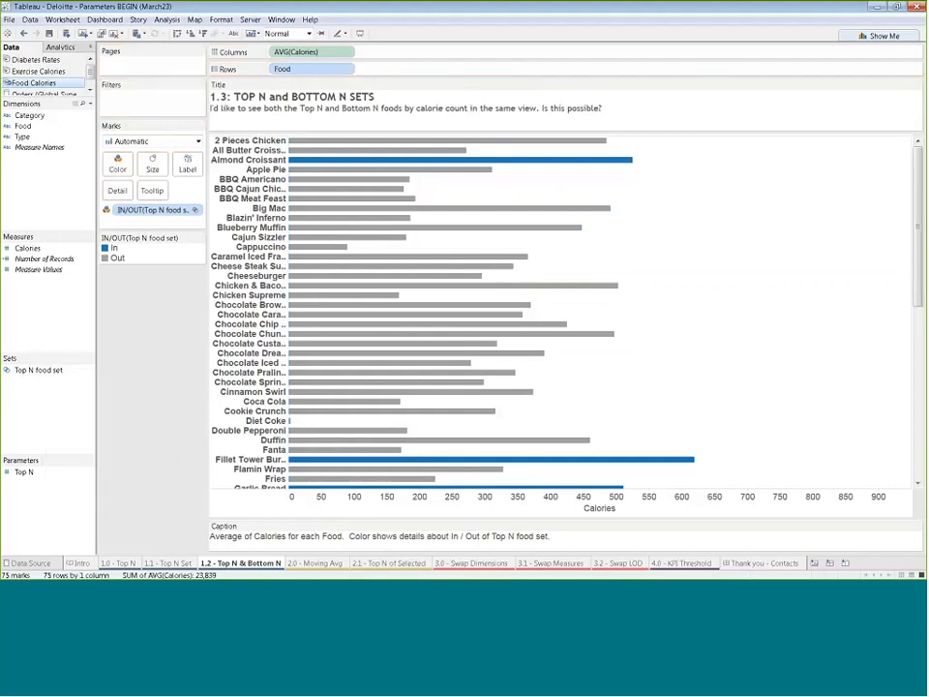
pyautogui.rightClick(33, 128)
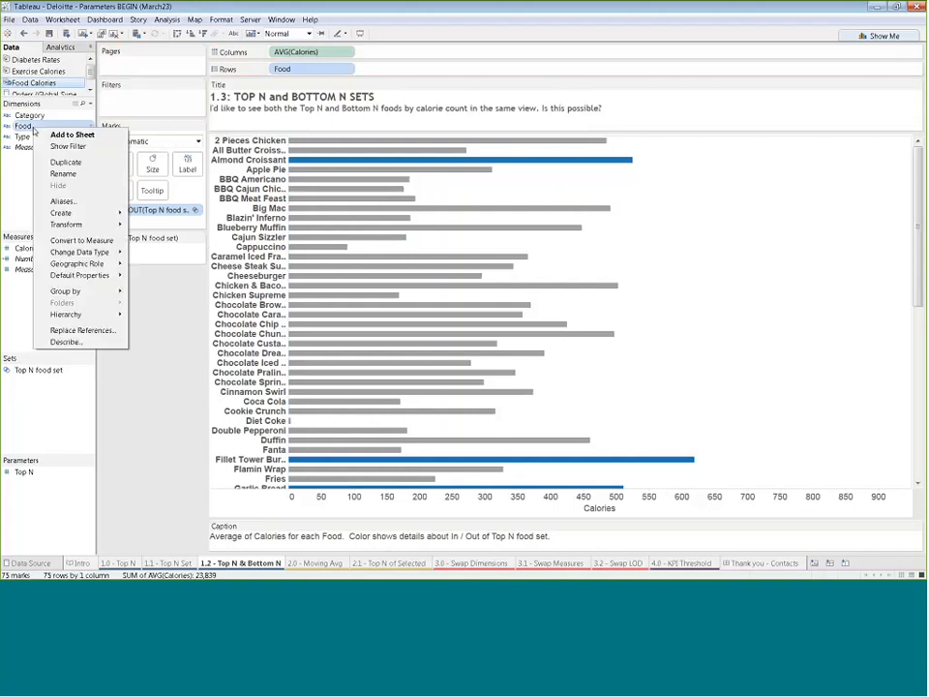
pyautogui.moveTo(85, 217)
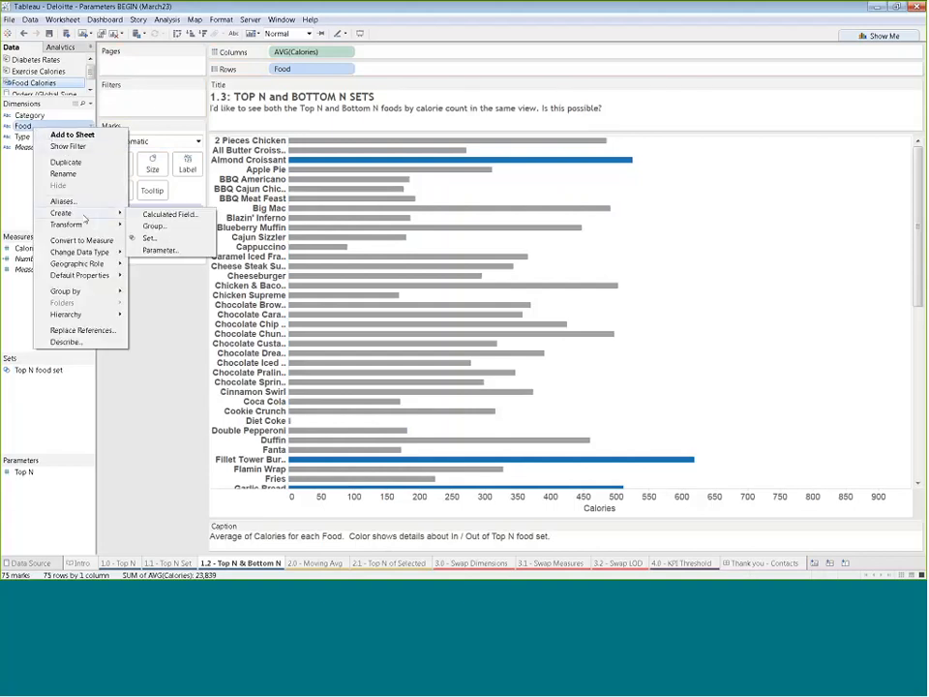
pyautogui.click(149, 237)
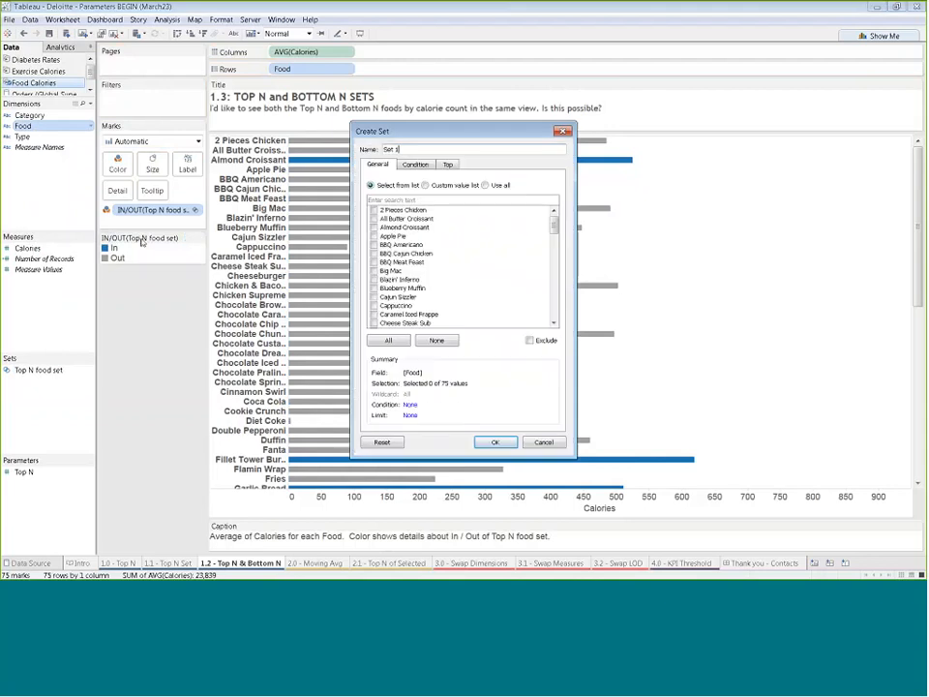
pyautogui.moveTo(404, 150); pyautogui.dragTo(353, 155)
pyautogui.write('Bottom N')
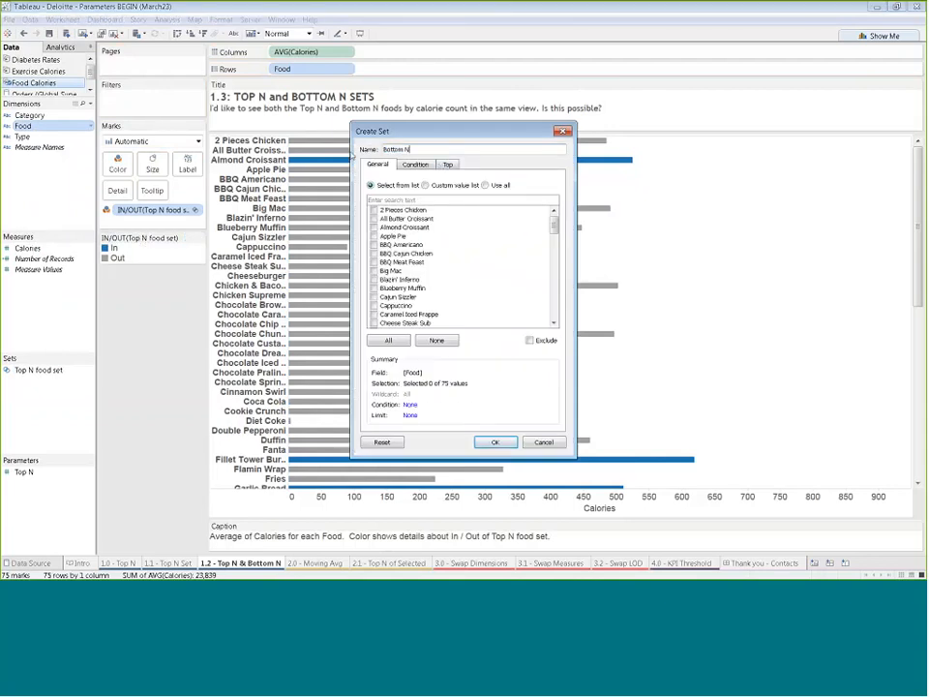
pyautogui.write(' food set')
# Step: Define the set by field as the bottom foods by average Calories, limited by the Top N parameter, and create it
pyautogui.click(448, 166)
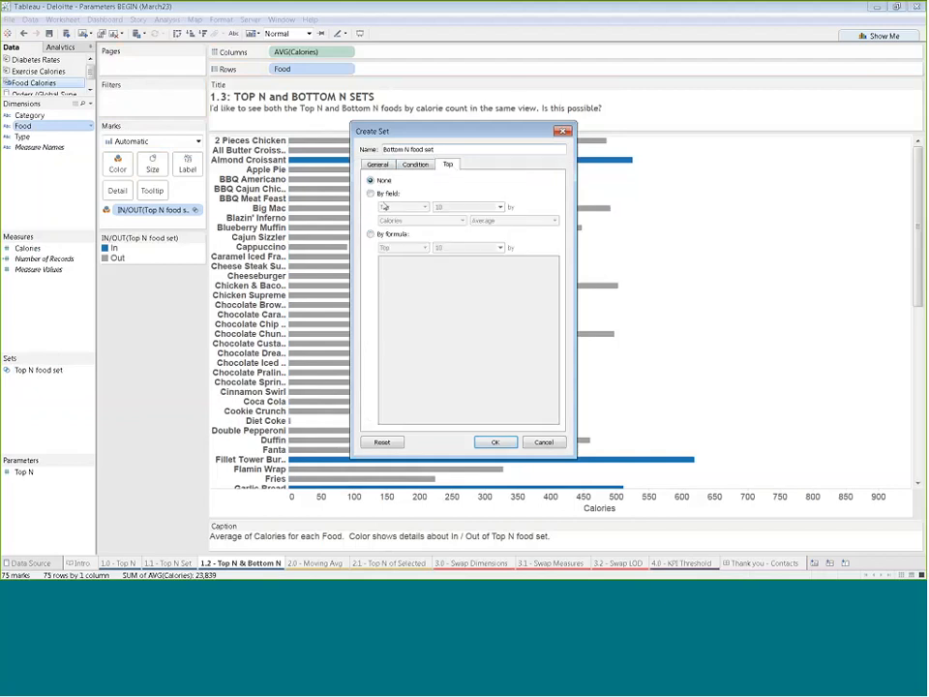
pyautogui.click(370, 193)
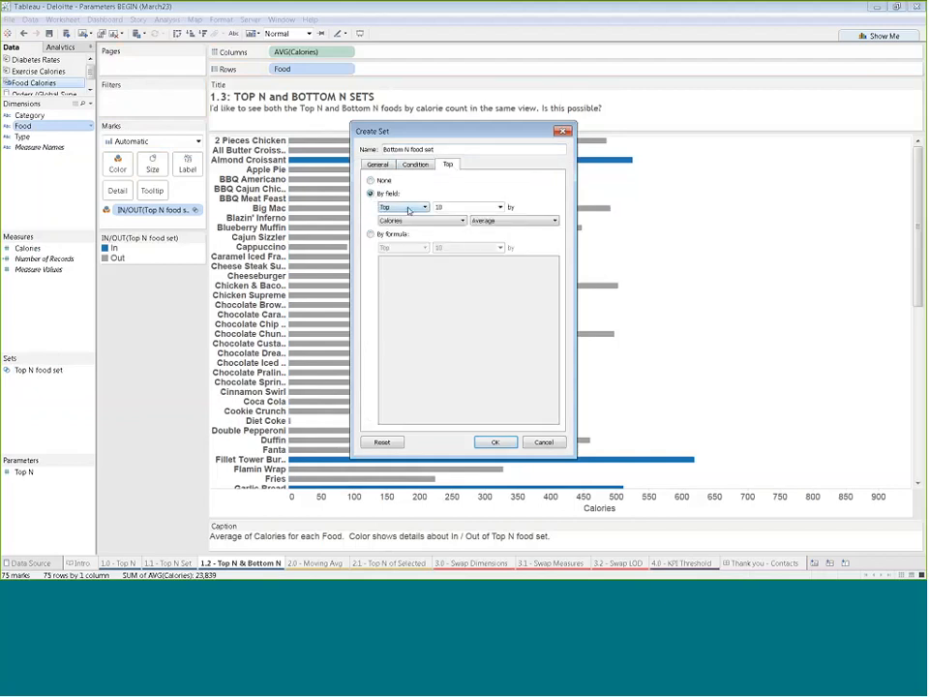
pyautogui.click(407, 207)
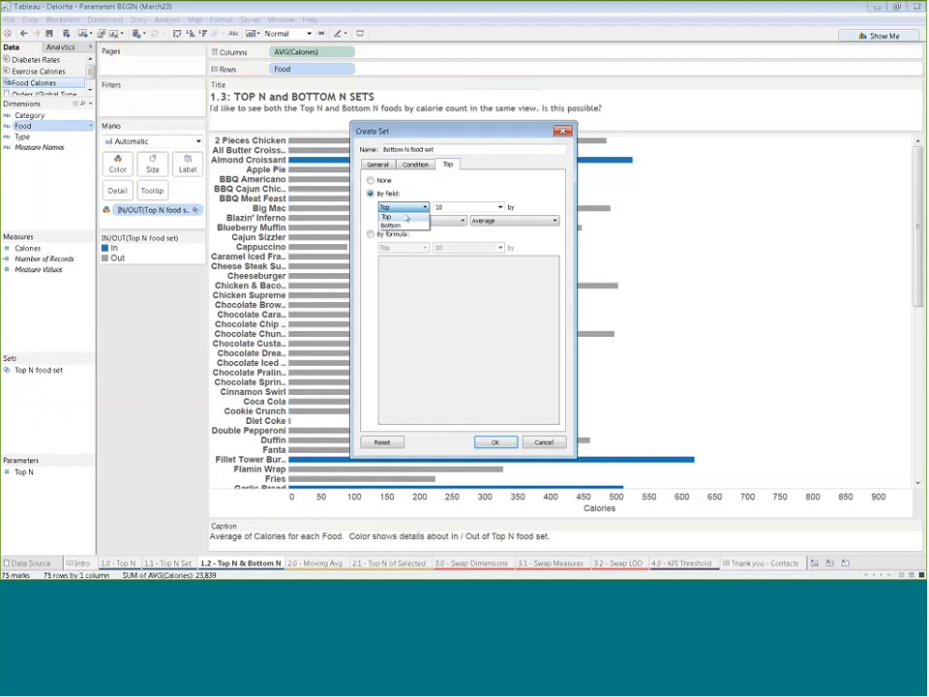
pyautogui.click(391, 225)
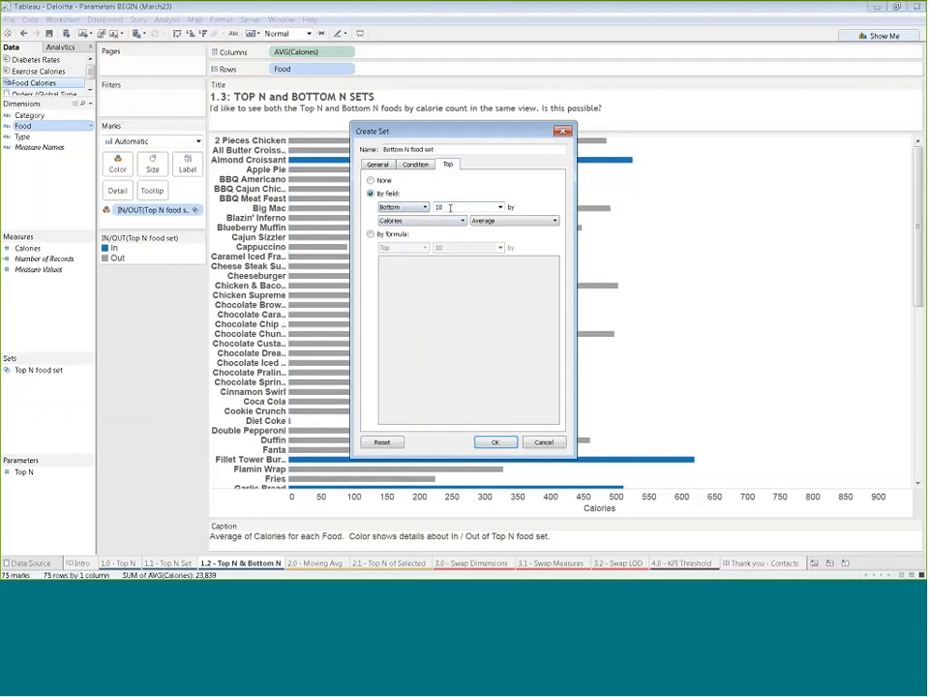
pyautogui.click(500, 207)
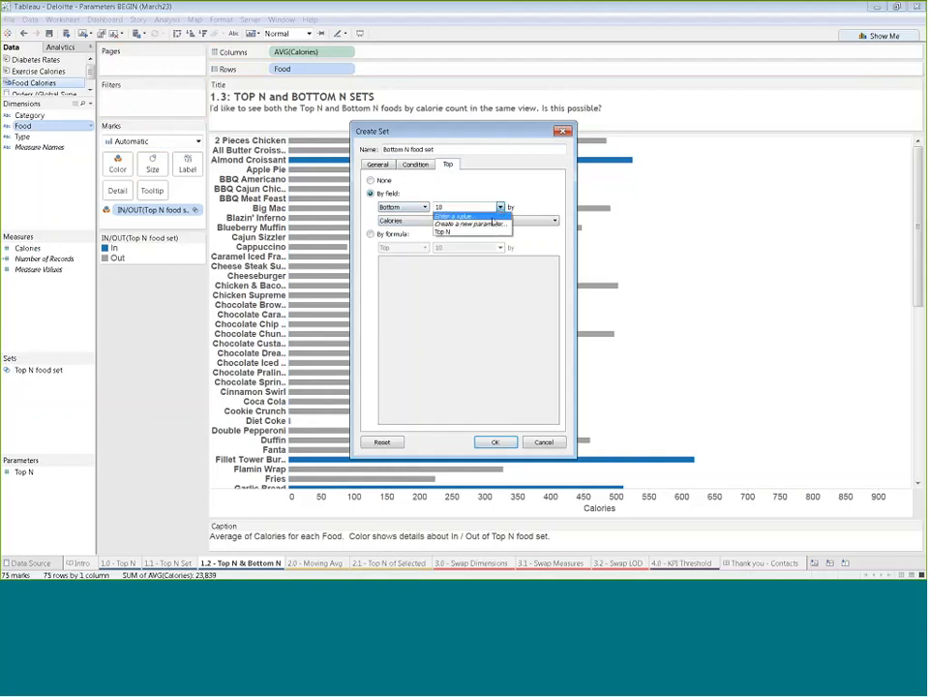
pyautogui.click(450, 233)
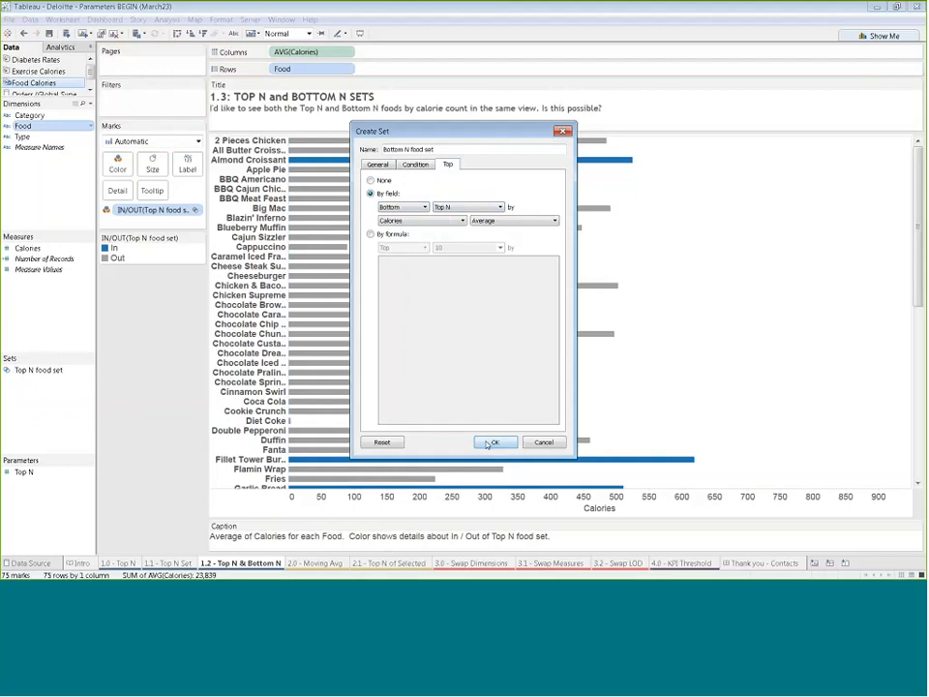
pyautogui.click(405, 207)
pyautogui.click(391, 224)
pyautogui.click(494, 442)
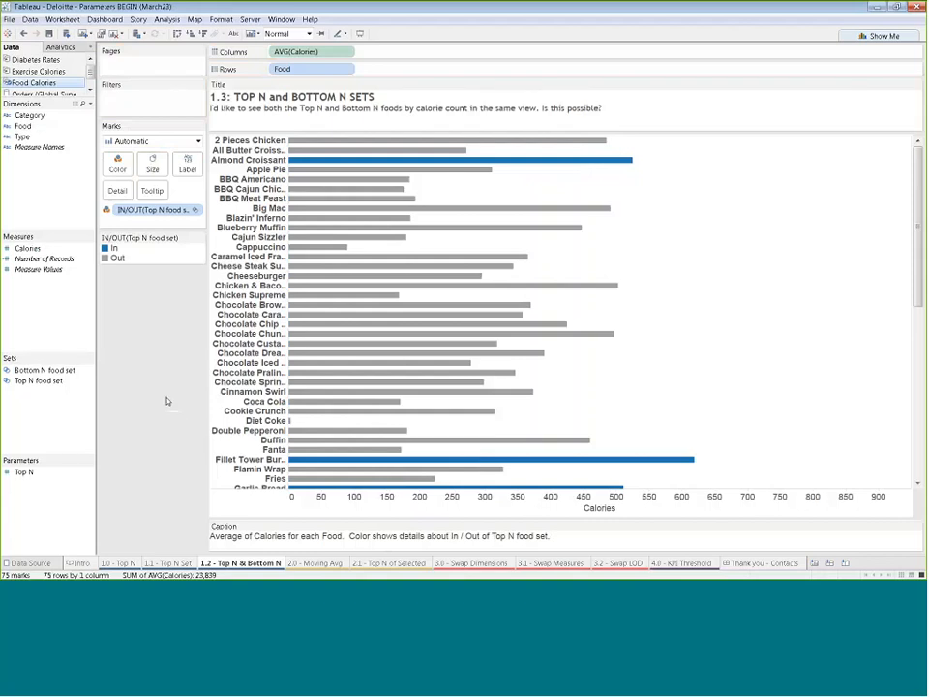
# Step: Create a combined set named Combine Top N/Bottom N with all members of the Bottom N and Top N food sets
pyautogui.click(51, 373)
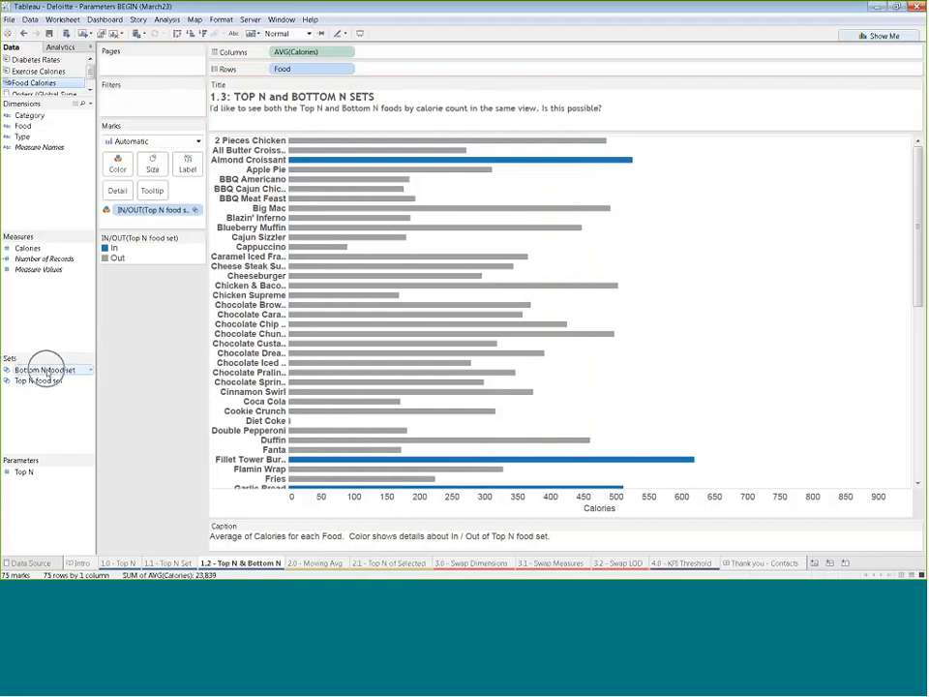
pyautogui.keyDown('ctrl'); pyautogui.click(47, 381); pyautogui.keyUp('ctrl')
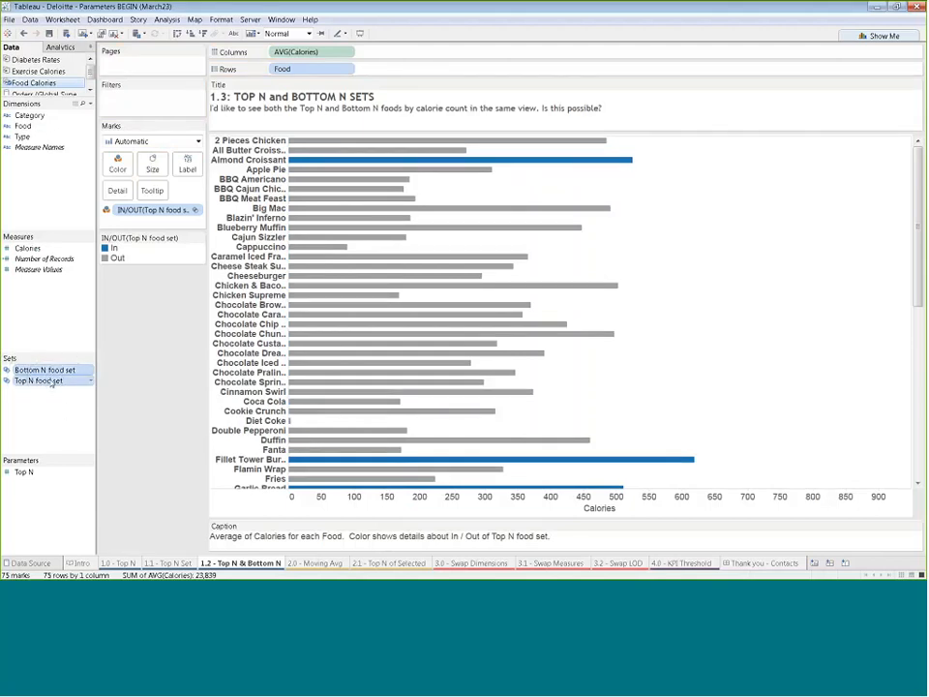
pyautogui.rightClick(51, 385)
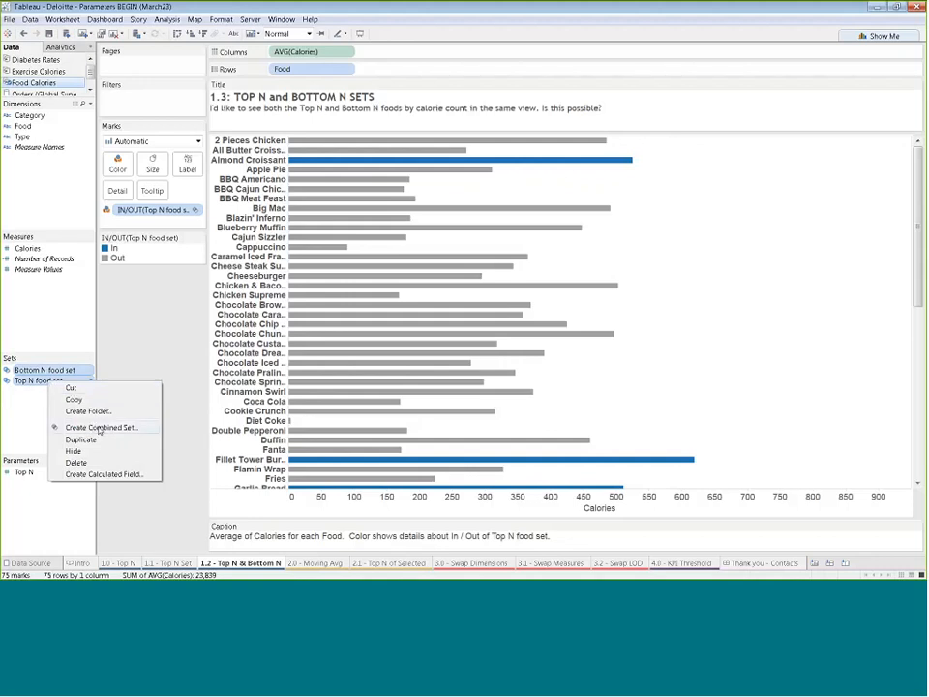
pyautogui.click(99, 428)
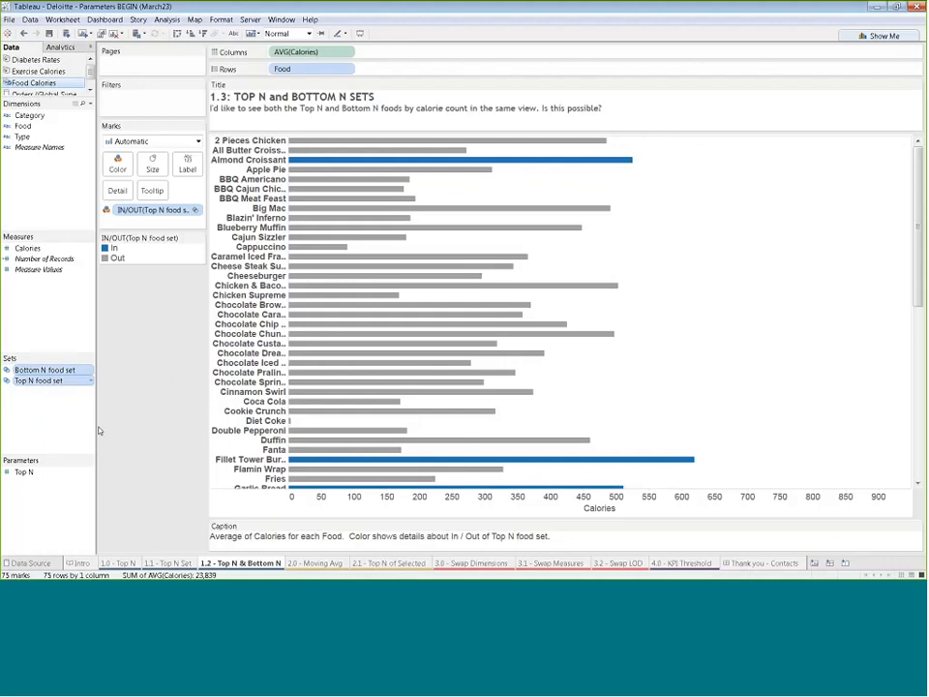
pyautogui.write('Combine TopN&Bottom N')
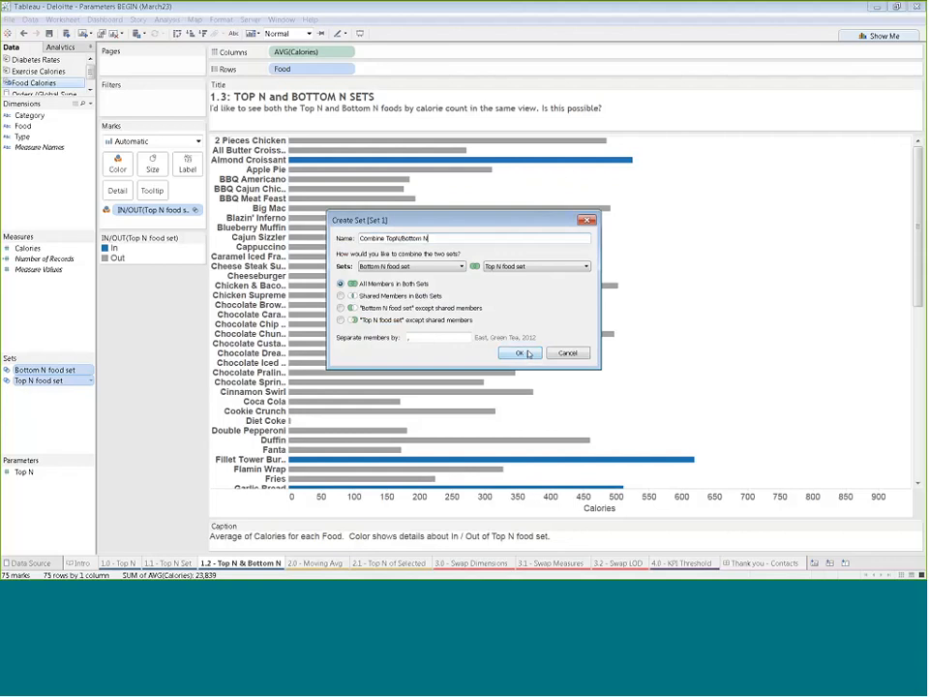
pyautogui.click(396, 239)
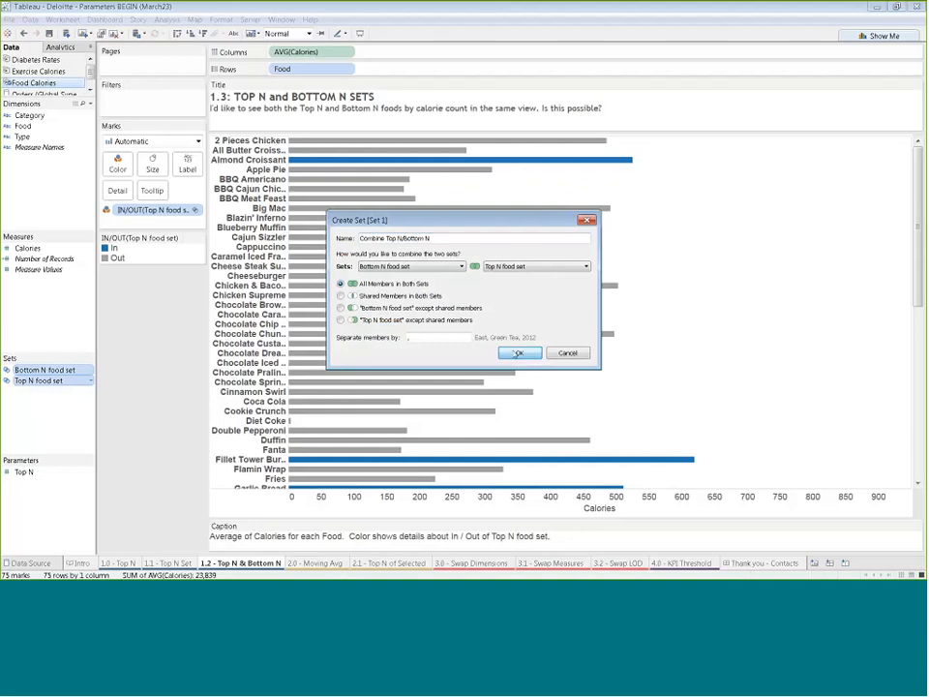
pyautogui.click(518, 354)
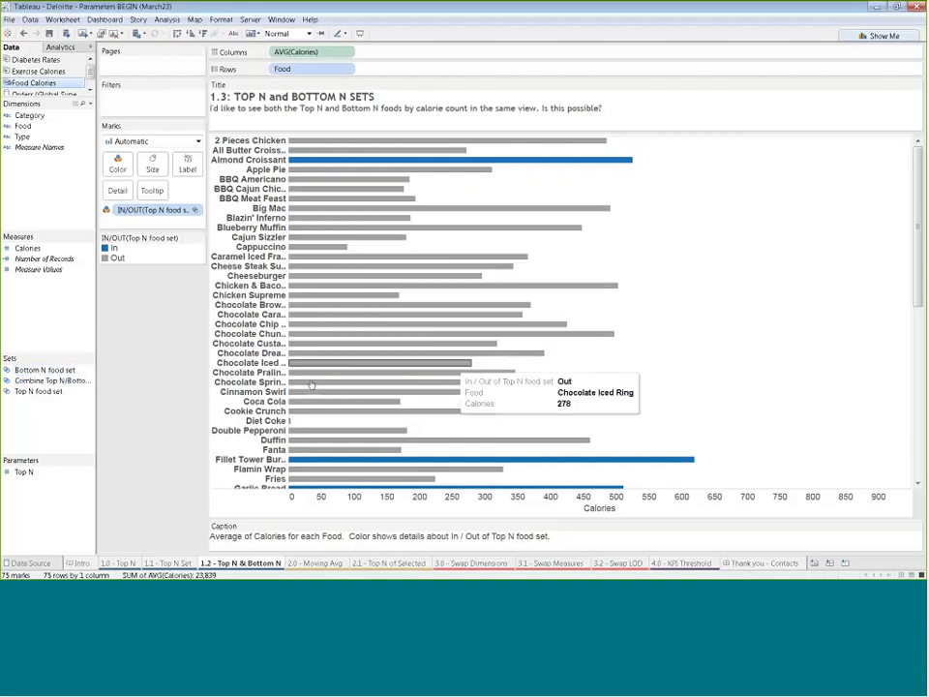
# Step: Filter the chart by the Combine Top N/Bottom N set and show the Top N parameter control
pyautogui.click(72, 380)
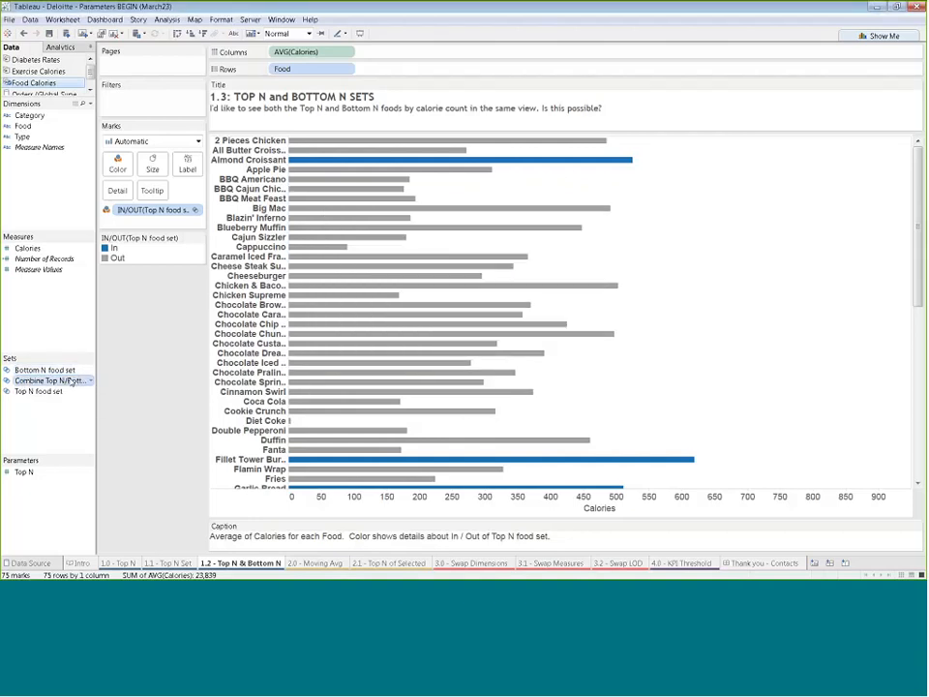
pyautogui.moveTo(72, 381); pyautogui.dragTo(178, 100)
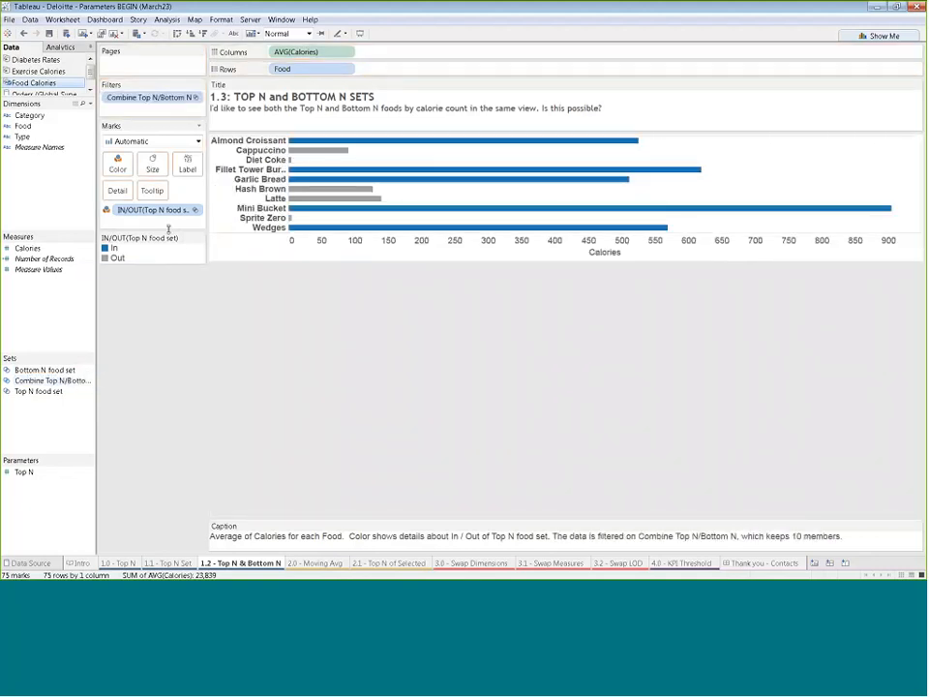
pyautogui.rightClick(61, 473)
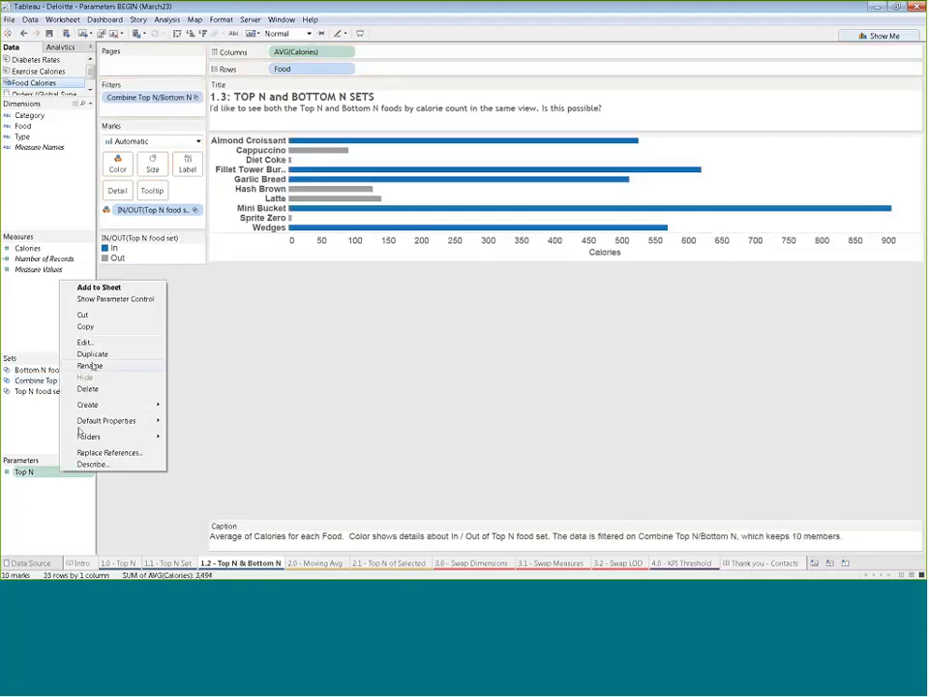
pyautogui.click(112, 299)
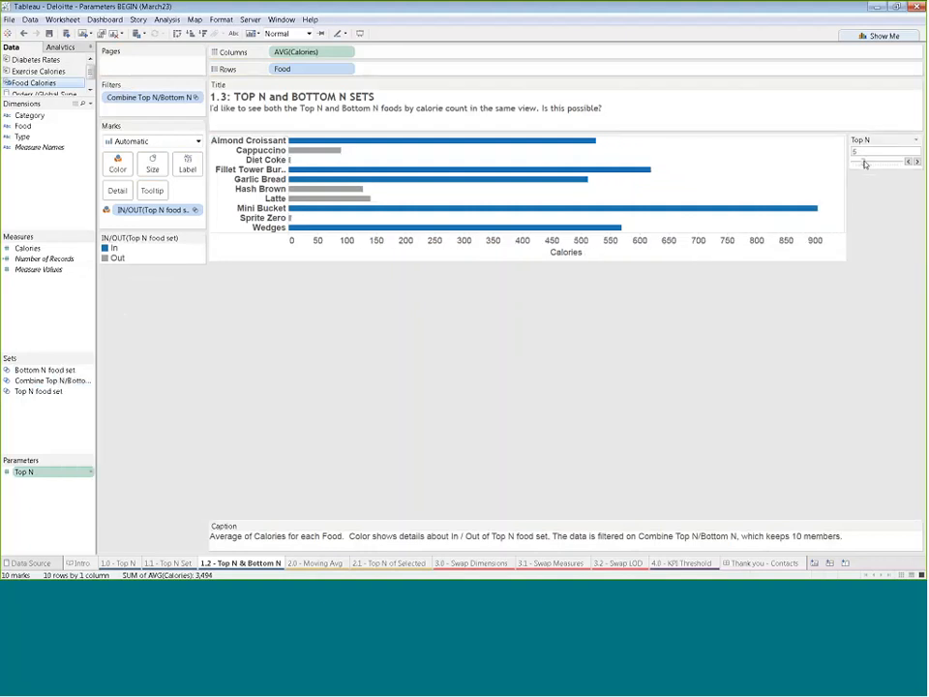
# Step: Set the Top N parameter to 10 and sort the foods by average Calories in descending order
pyautogui.moveTo(864, 164); pyautogui.dragTo(874, 163)
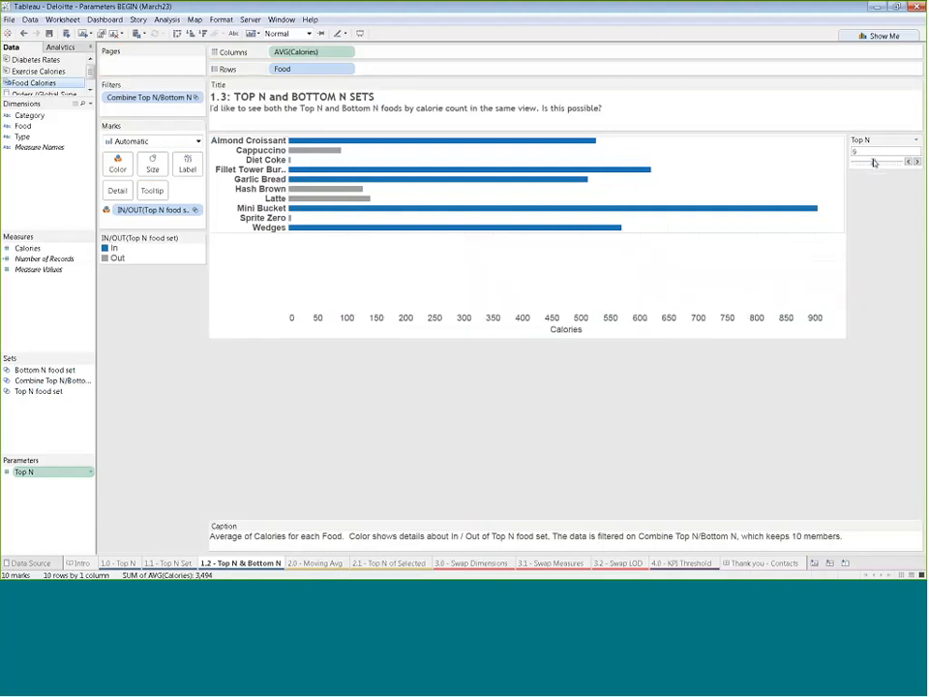
pyautogui.click(346, 72)
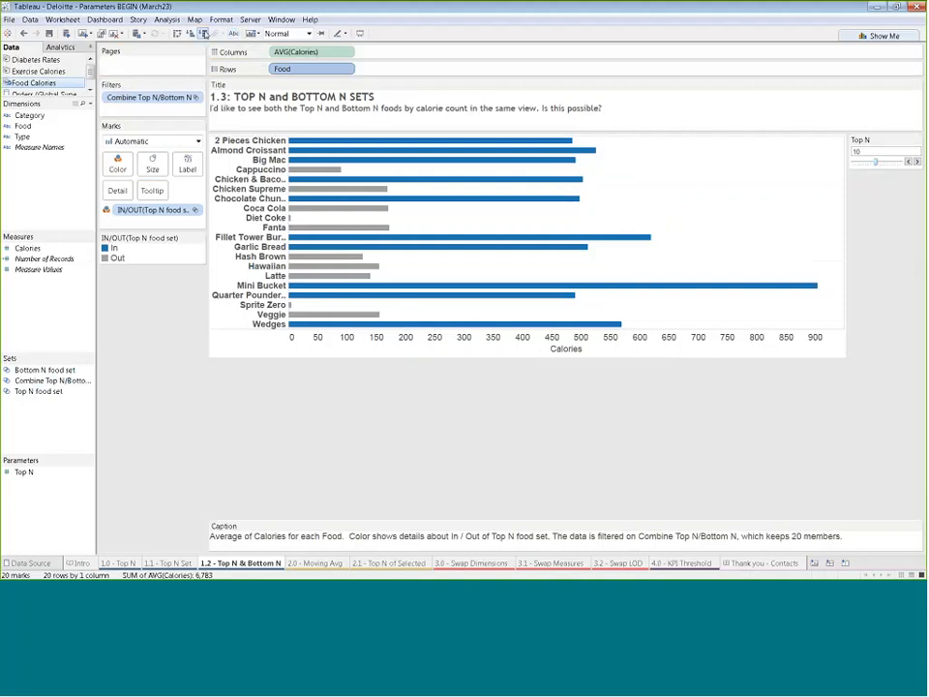
pyautogui.click(204, 34)
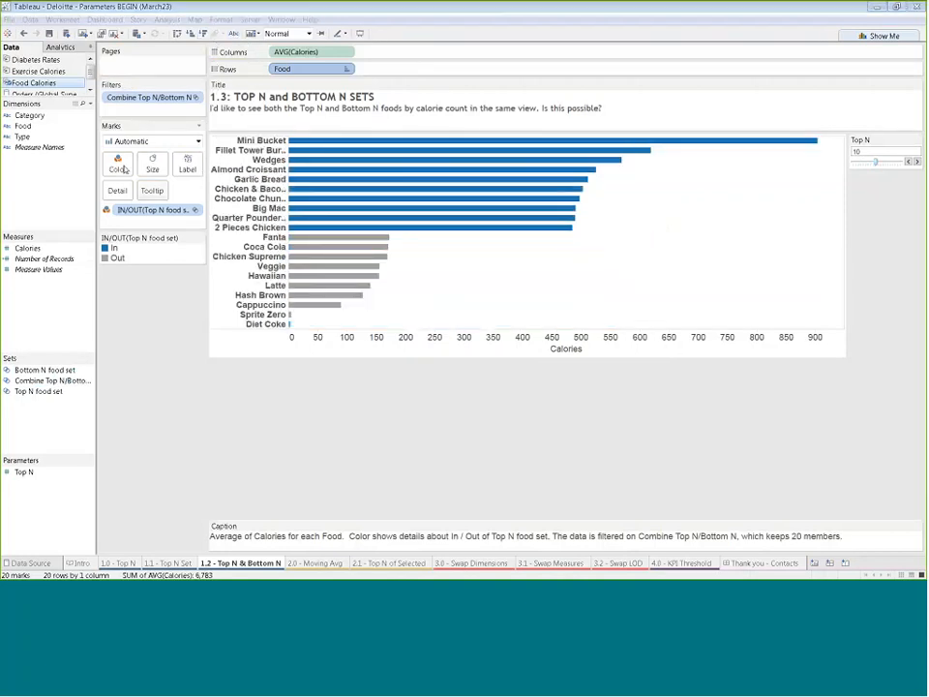
# Step: Color the Out members of the Top N food set orange and try the Top N slider, ending at 10
pyautogui.click(118, 165)
pyautogui.click(146, 198)
pyautogui.click(367, 235)
pyautogui.click(468, 285)
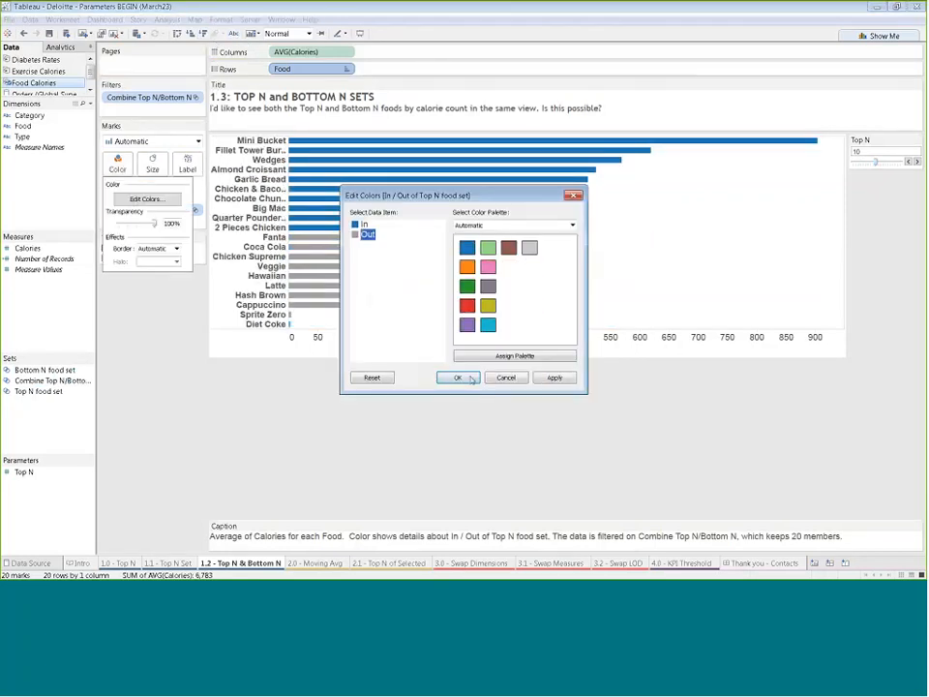
pyautogui.click(458, 378)
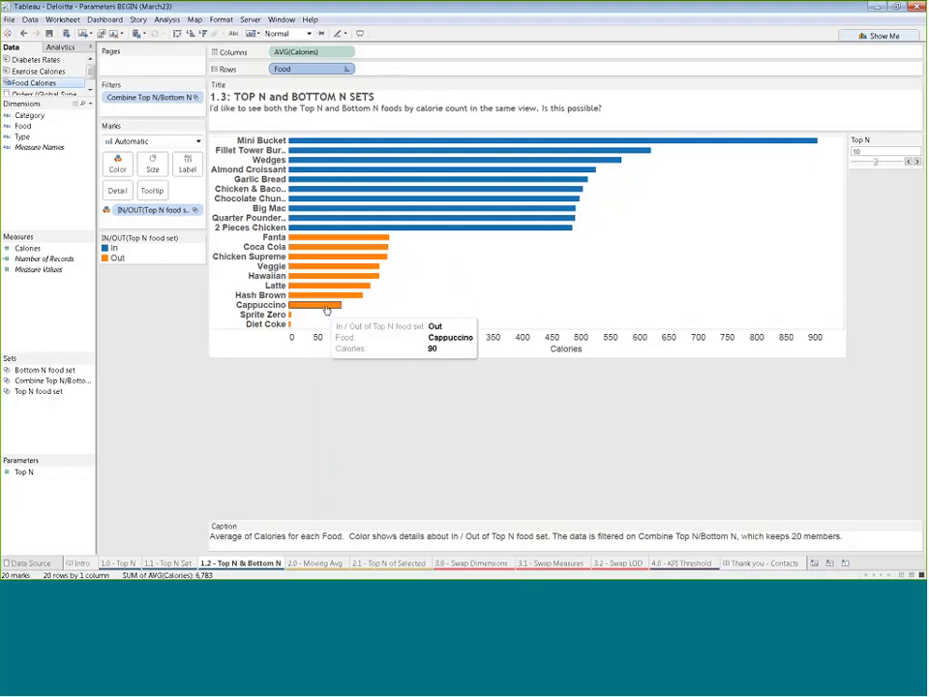
pyautogui.moveTo(888, 164)
pyautogui.mouseDown()
pyautogui.moveTo(867, 167)
pyautogui.moveTo(877, 167)
pyautogui.mouseUp()
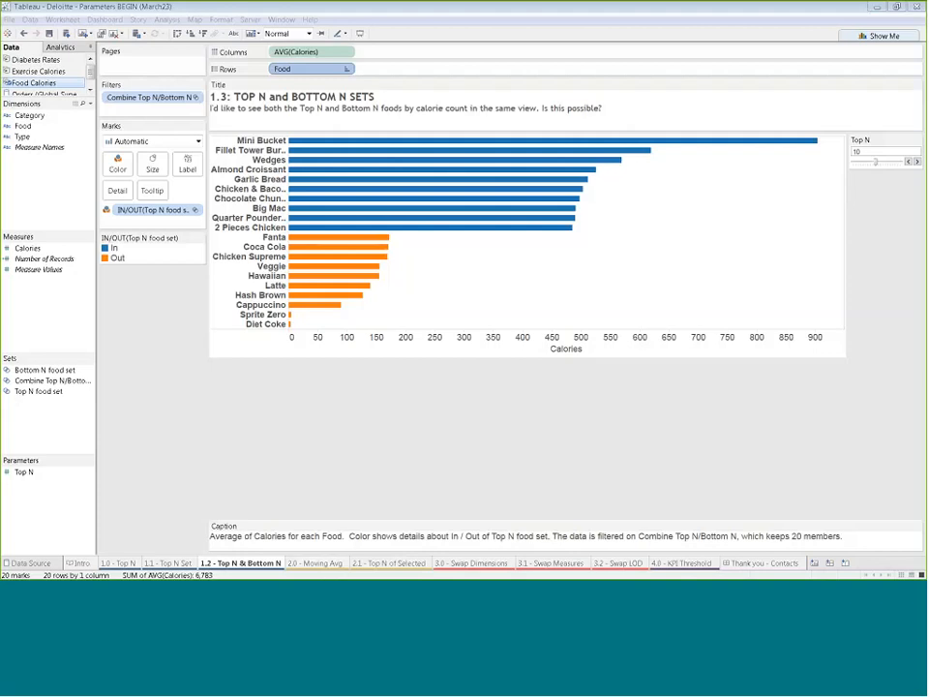
# Step: Go to the 2.0 - Moving Avg sheet and switch to the Diabetes Rates data source
pyautogui.click(314, 564)
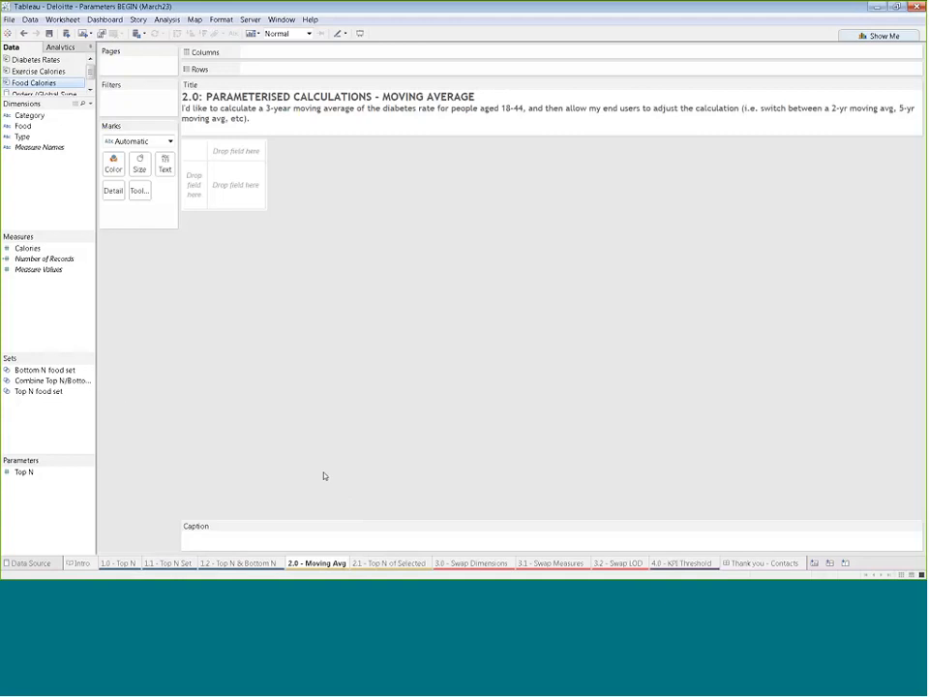
pyautogui.click(21, 59)
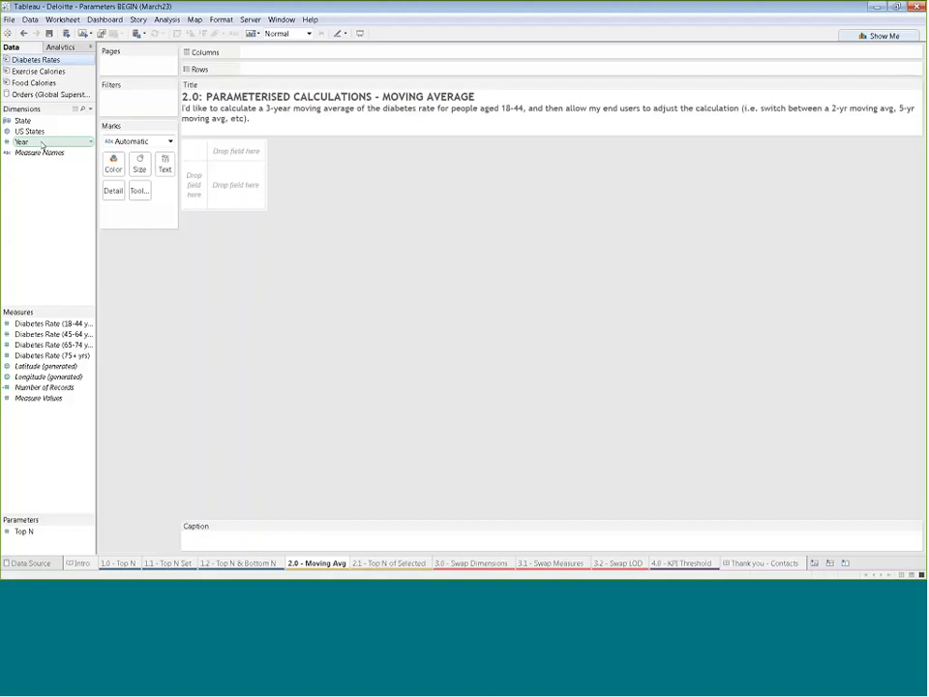
# Step: Plot the average Diabetes Rate (18-44 yrs) by Year as a line chart
pyautogui.click(42, 144)
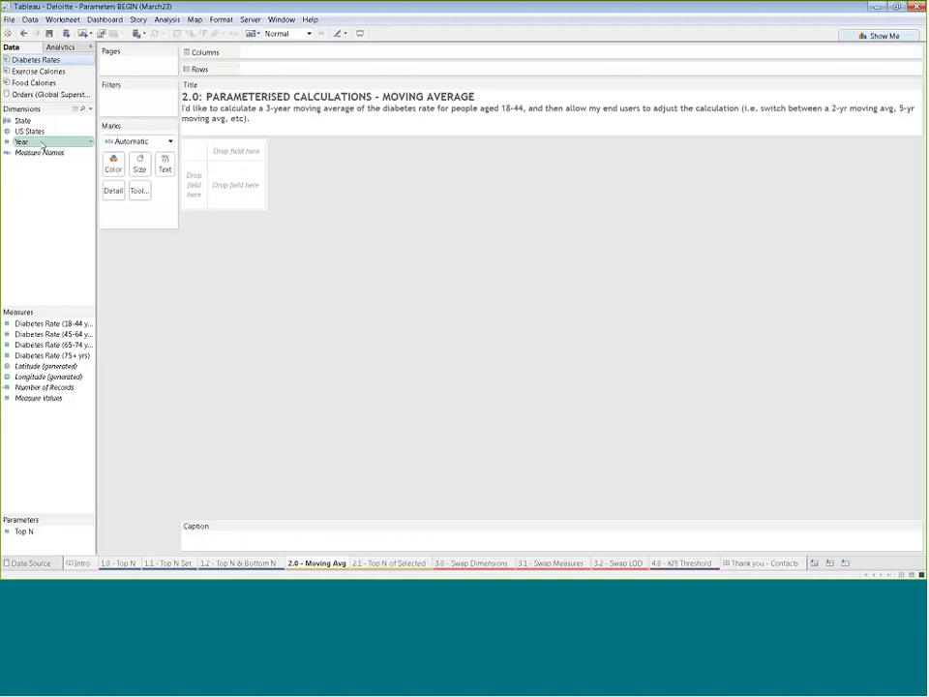
pyautogui.doubleClick(42, 145)
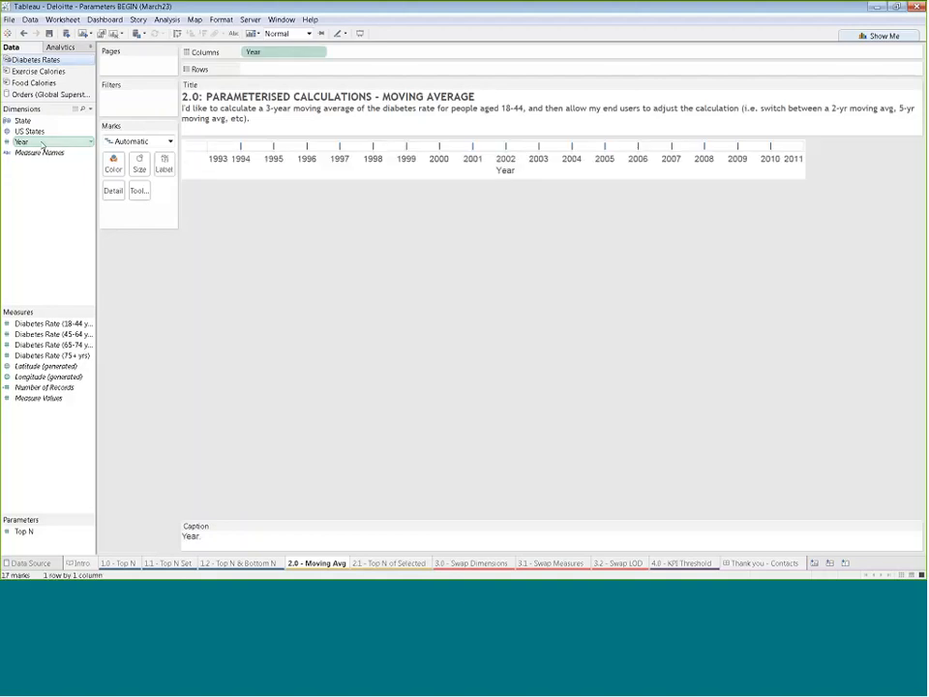
pyautogui.click(42, 153)
pyautogui.click(60, 324)
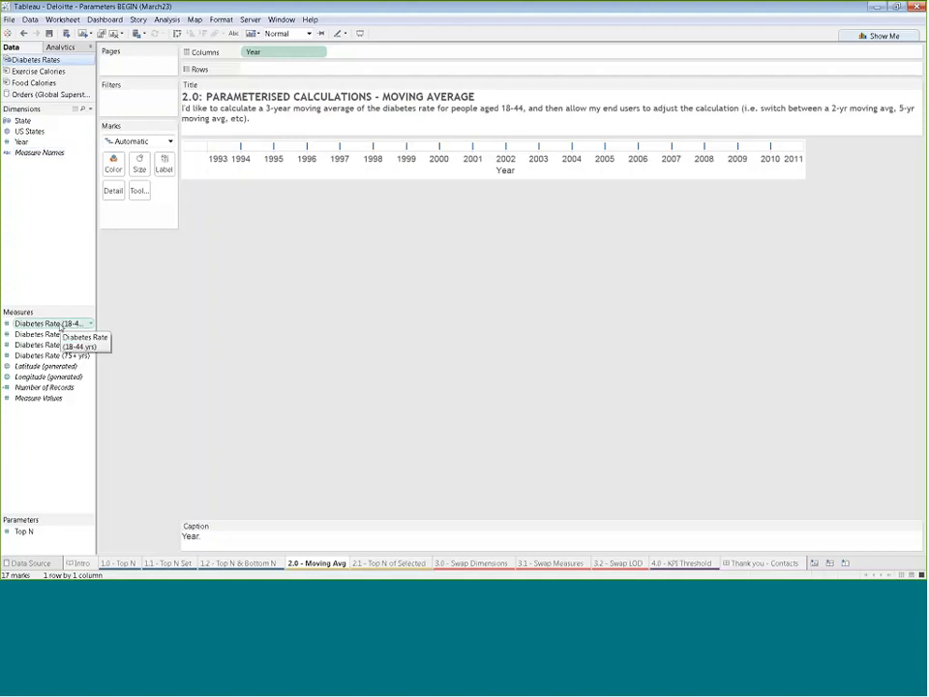
pyautogui.doubleClick(58, 324)
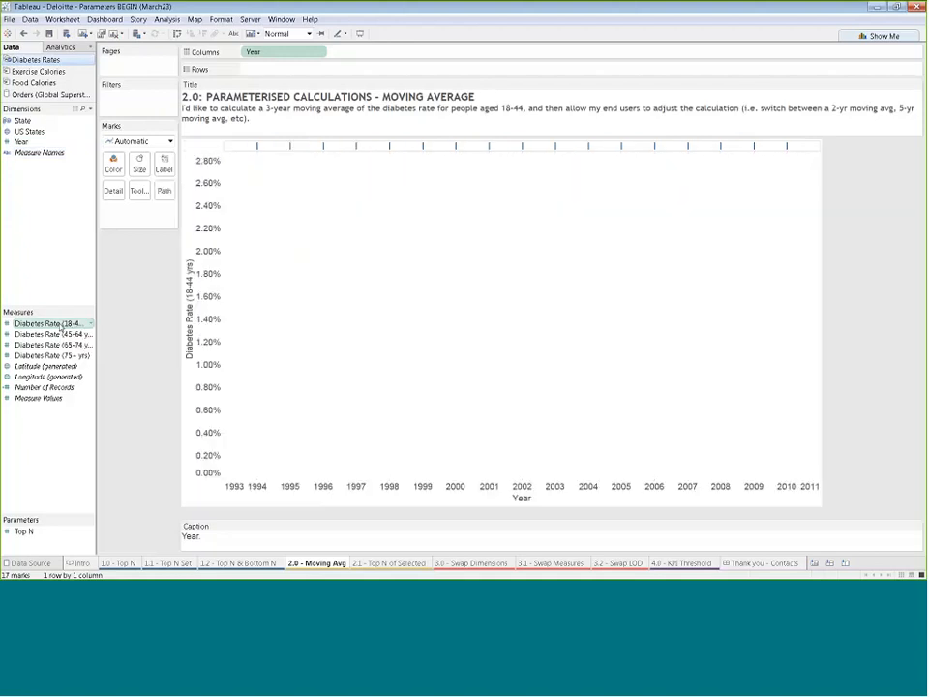
pyautogui.moveTo(276, 325)
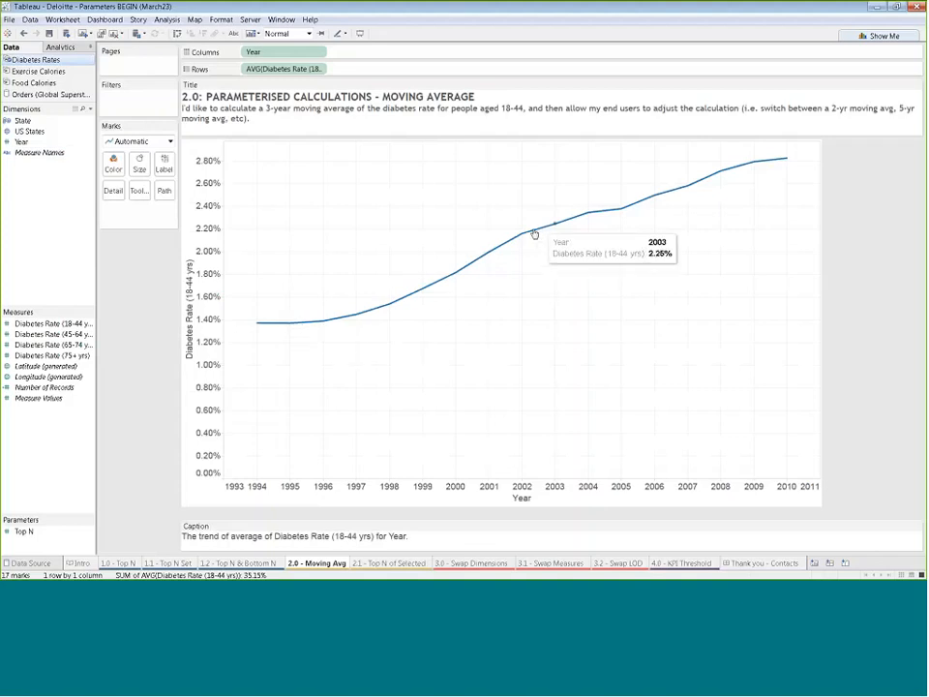
pyautogui.moveTo(341, 321)
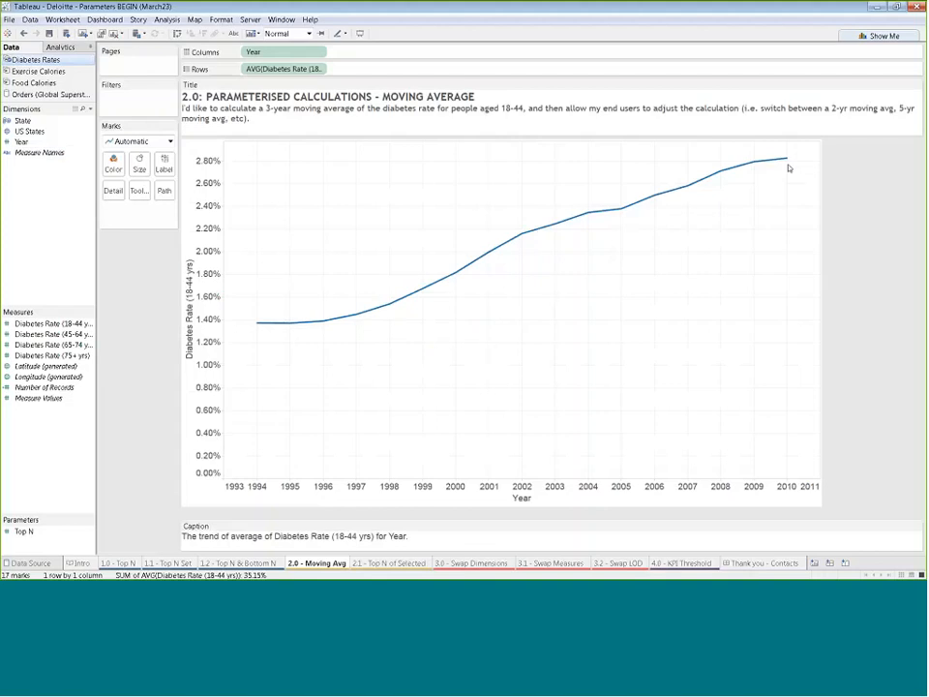
pyautogui.moveTo(786, 166)
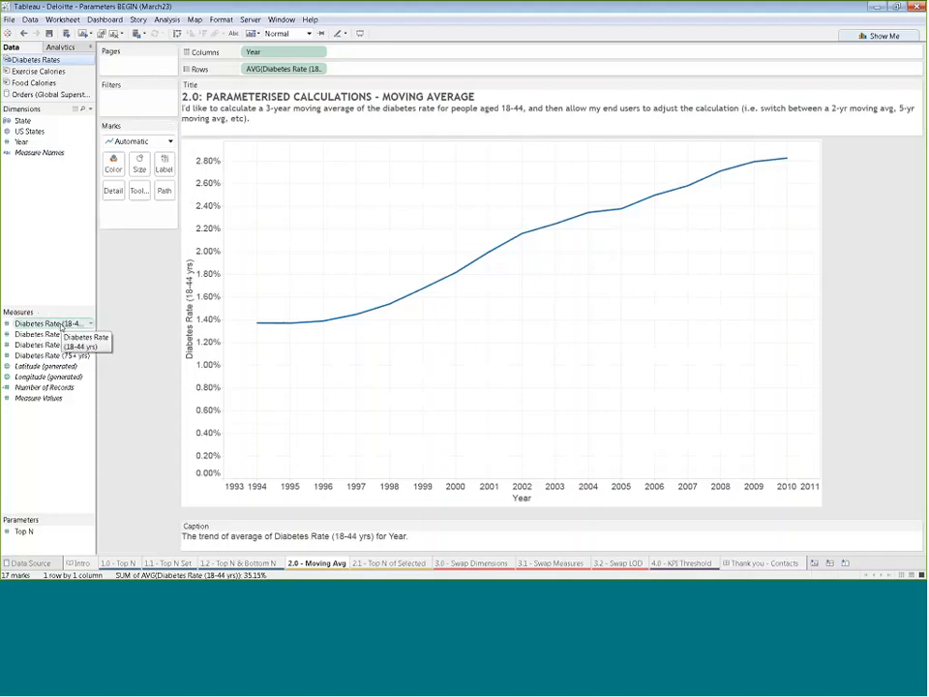
# Step: Add a second average of Diabetes Rate (18-44 yrs) to the rows and fit the chart to Entire View
pyautogui.press('ctrl')
pyautogui.moveTo(66, 323); pyautogui.dragTo(390, 75)
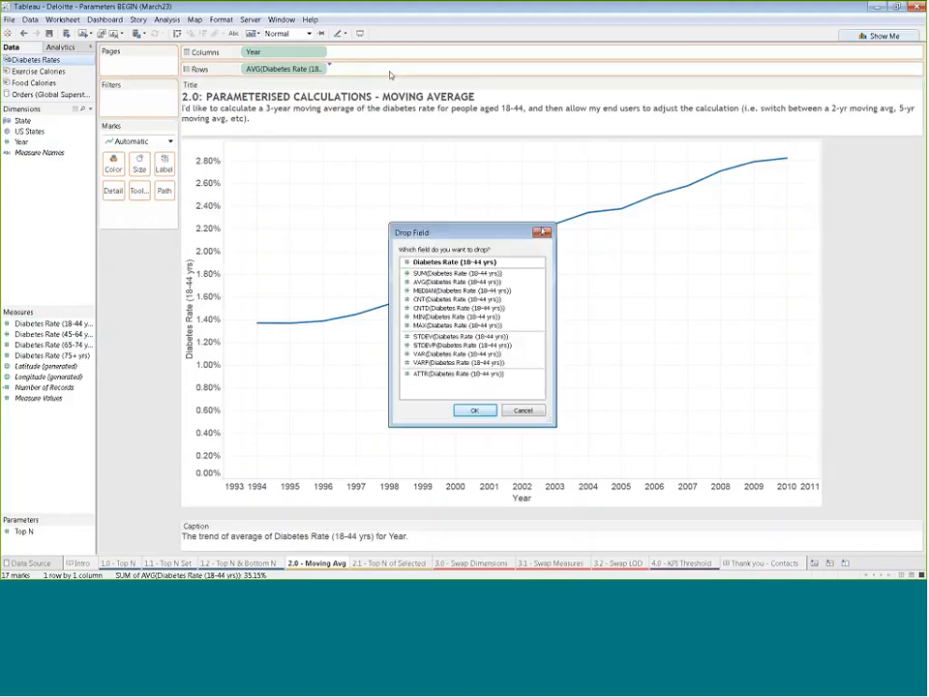
pyautogui.doubleClick(472, 283)
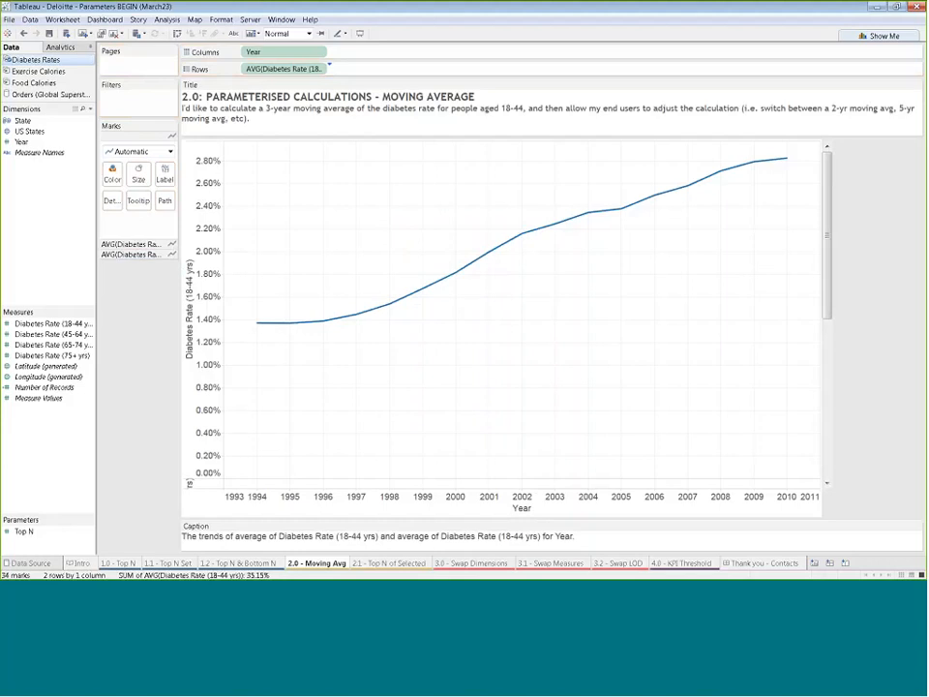
pyautogui.click(309, 33)
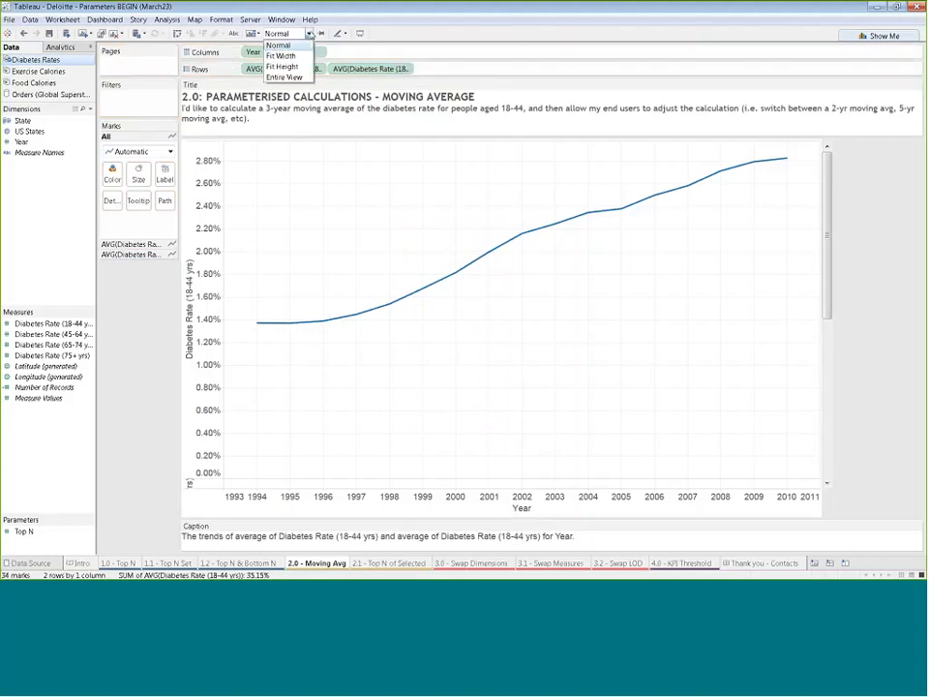
pyautogui.click(291, 76)
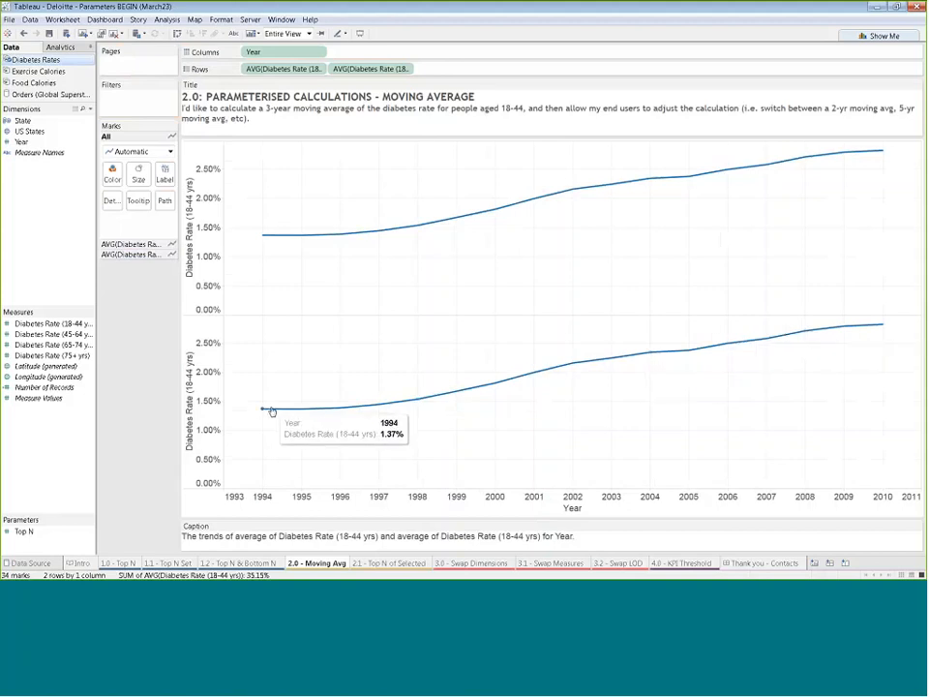
# Step: Apply a Moving Average quick table calculation to the second Diabetes Rate (18-44 yrs) measure and inspect its tooltips
pyautogui.click(406, 70)
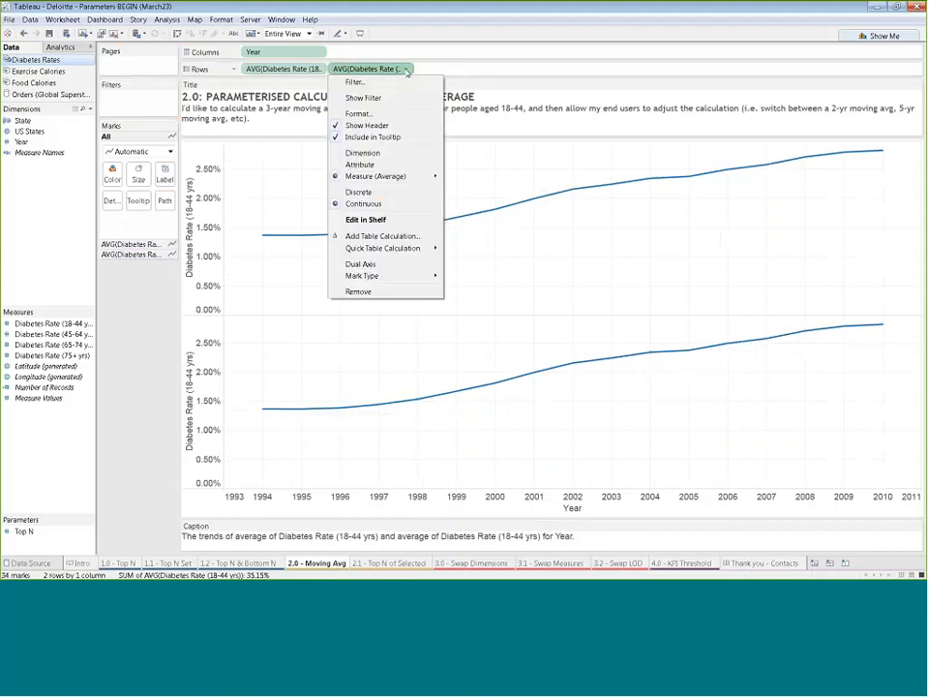
pyautogui.moveTo(416, 248)
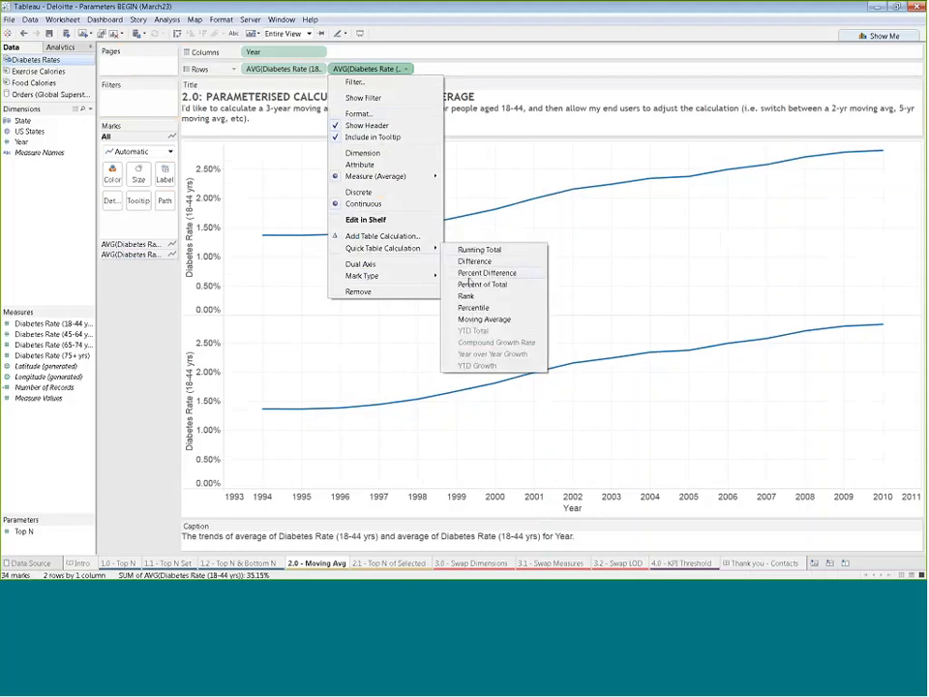
pyautogui.click(471, 320)
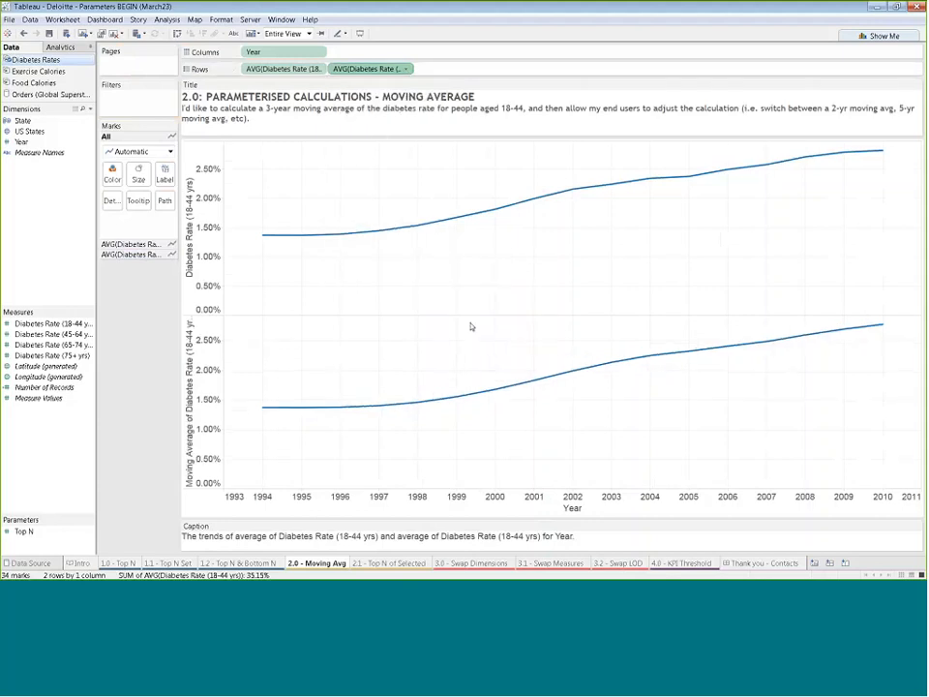
pyautogui.moveTo(466, 399)
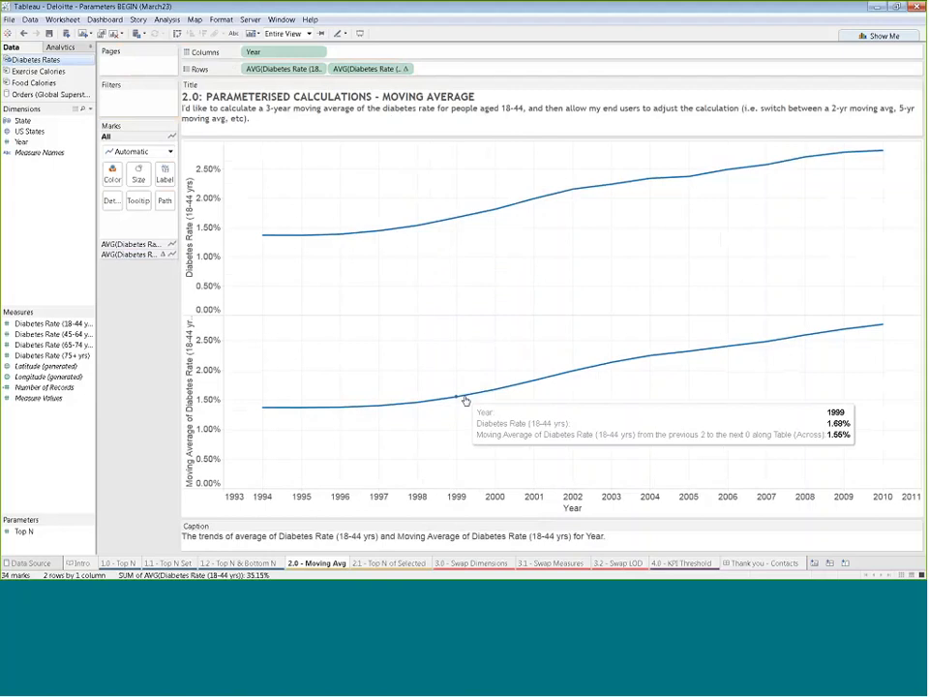
pyautogui.moveTo(748, 347)
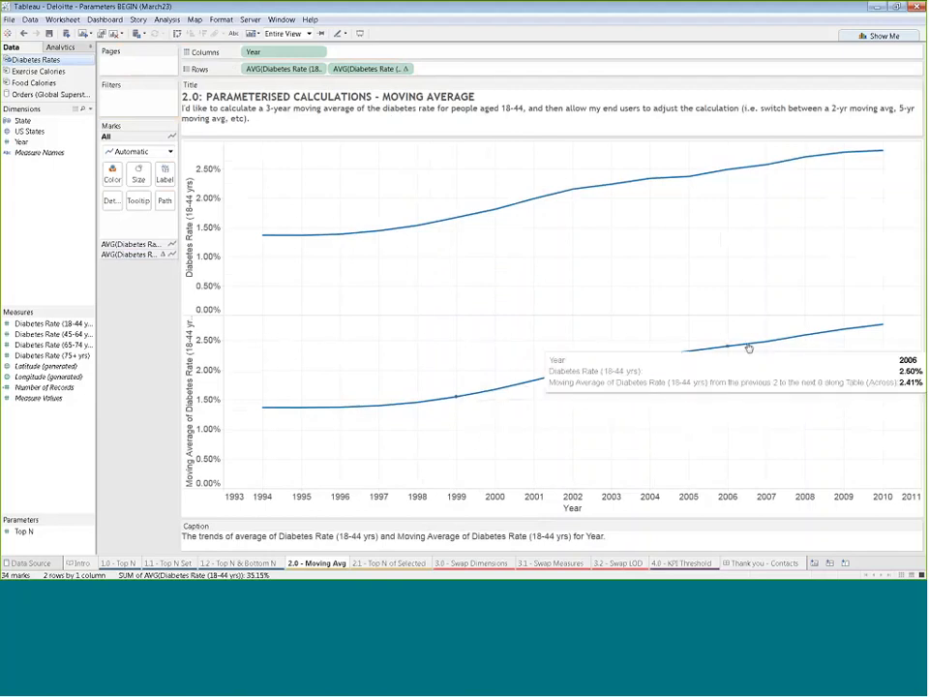
# Step: Color the moving average line orange
pyautogui.click(130, 255)
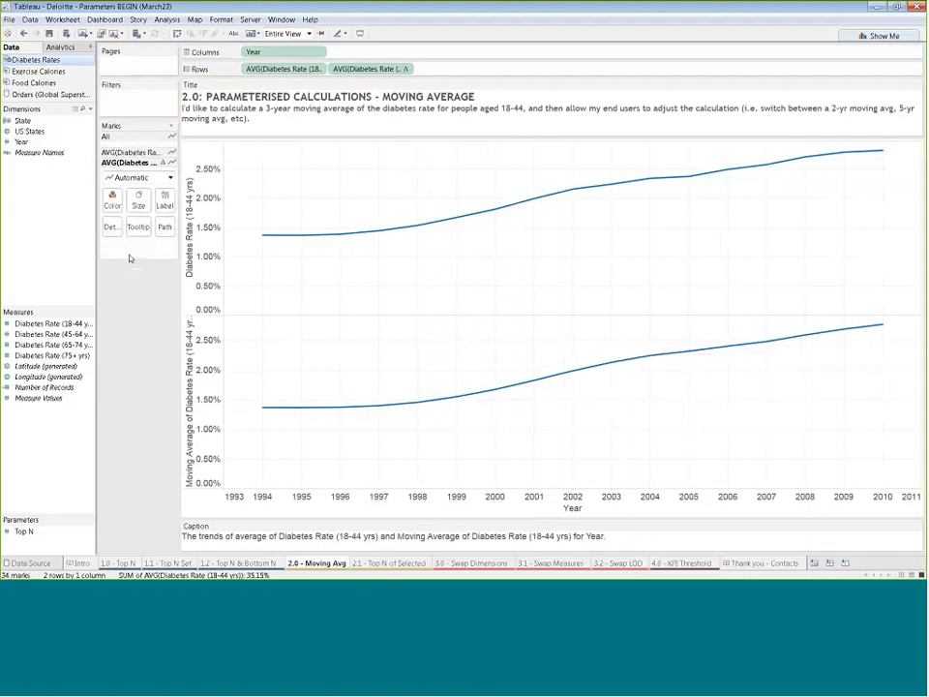
pyautogui.click(112, 198)
pyautogui.click(145, 237)
pyautogui.click(152, 240)
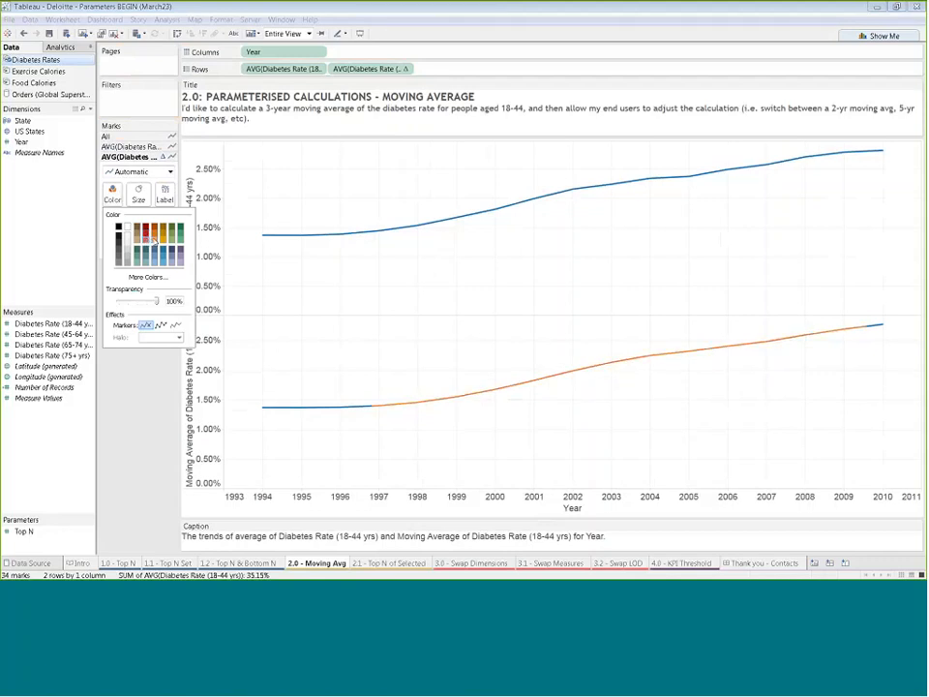
pyautogui.click(155, 387)
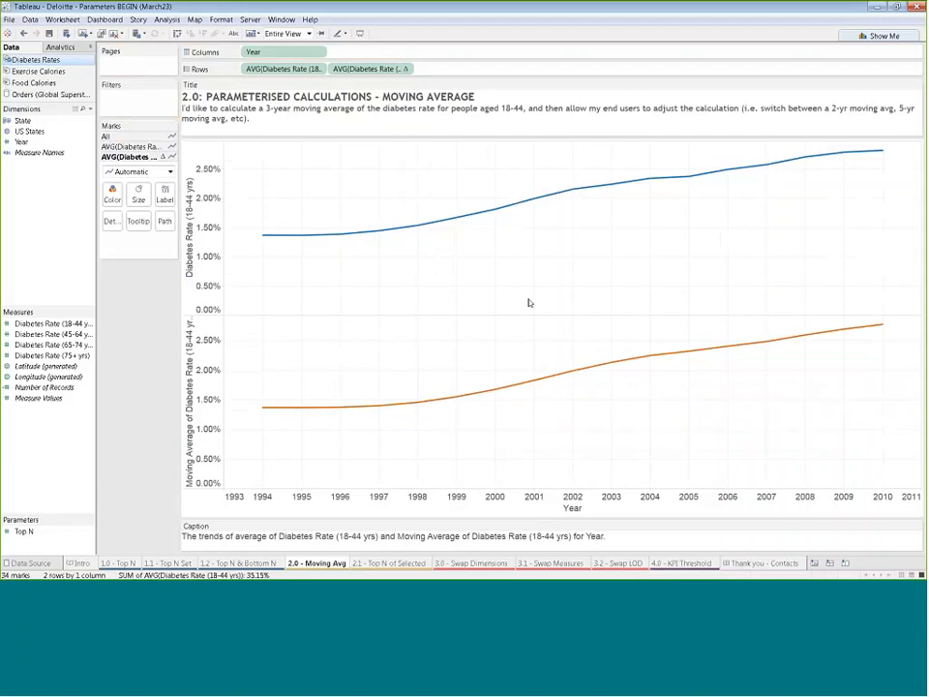
# Step: Combine the rate and moving average lines on a dual axis and hide the secondary axis header
pyautogui.moveTo(528, 207)
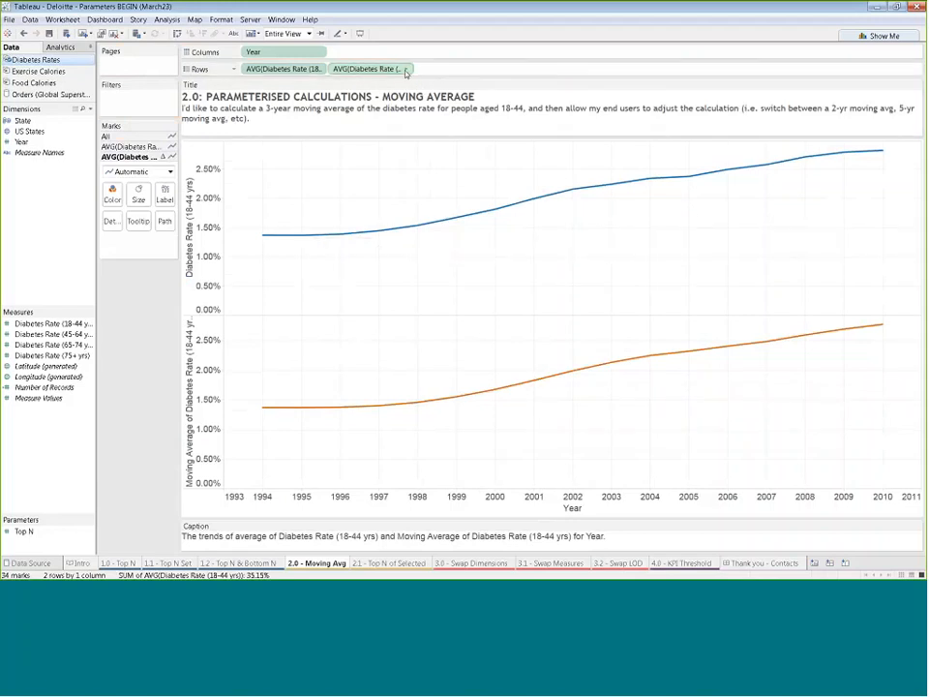
pyautogui.click(405, 70)
pyautogui.moveTo(420, 273)
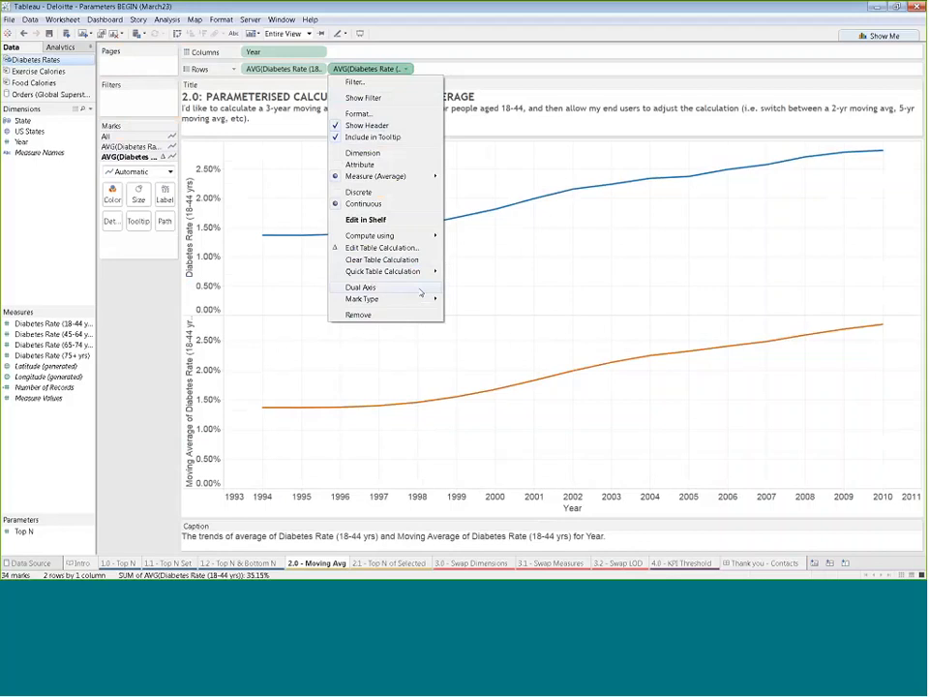
pyautogui.click(420, 288)
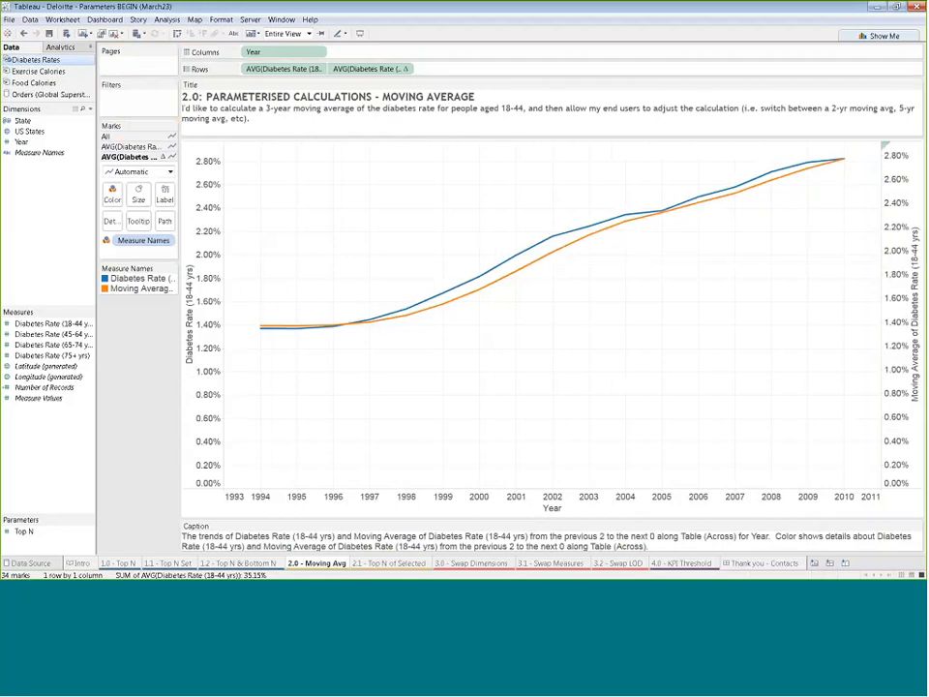
pyautogui.rightClick(888, 164)
pyautogui.click(891, 285)
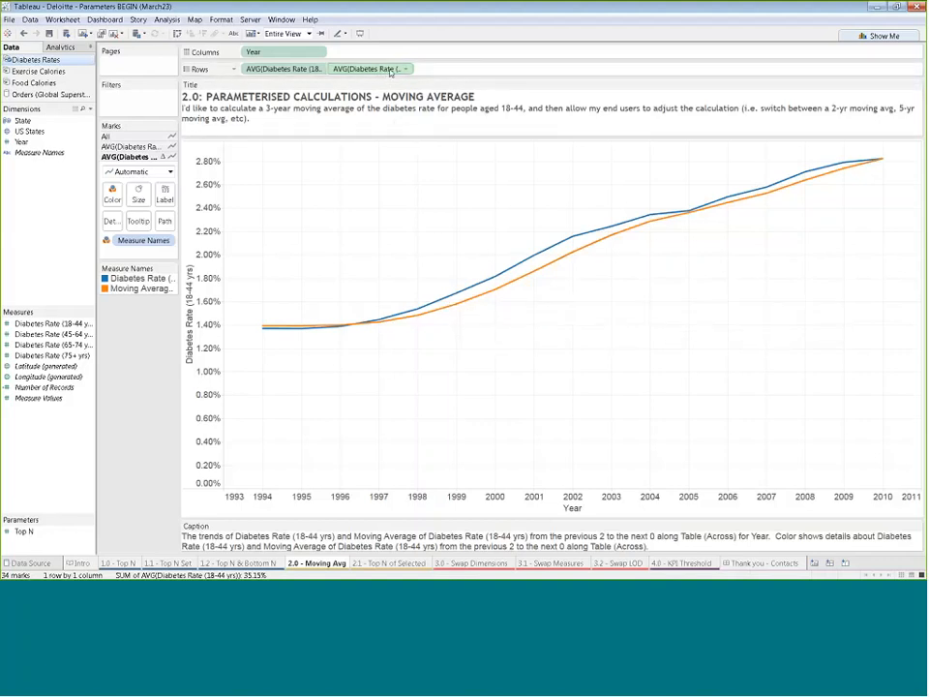
# Step: Save the moving average table calculation as a reusable measure named Moving AVG 18-44
pyautogui.moveTo(390, 71); pyautogui.dragTo(51, 426)
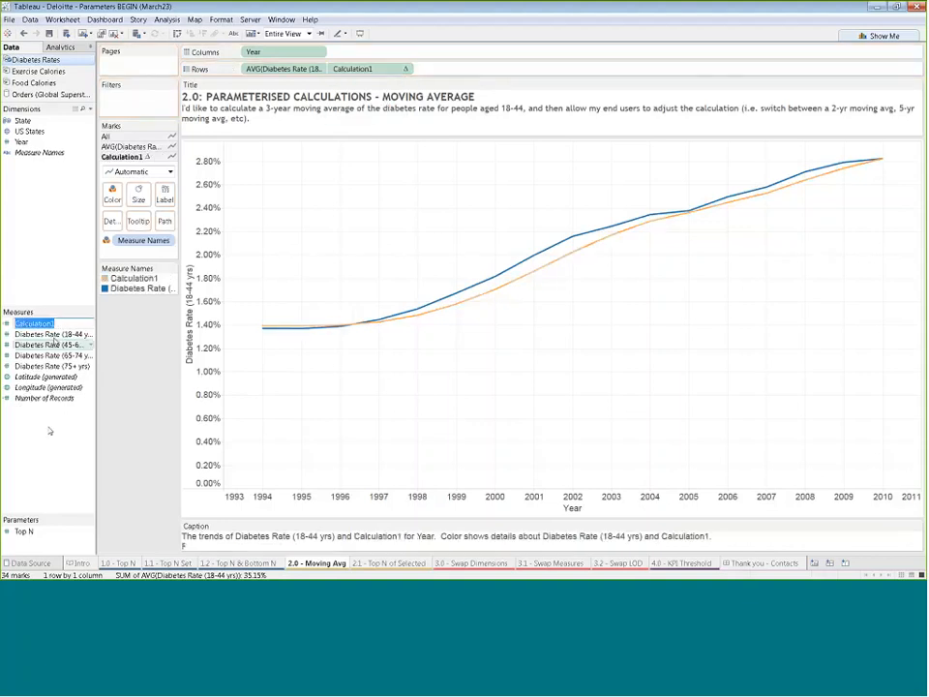
pyautogui.write('Moving AVG 18-44')
pyautogui.press('Return')
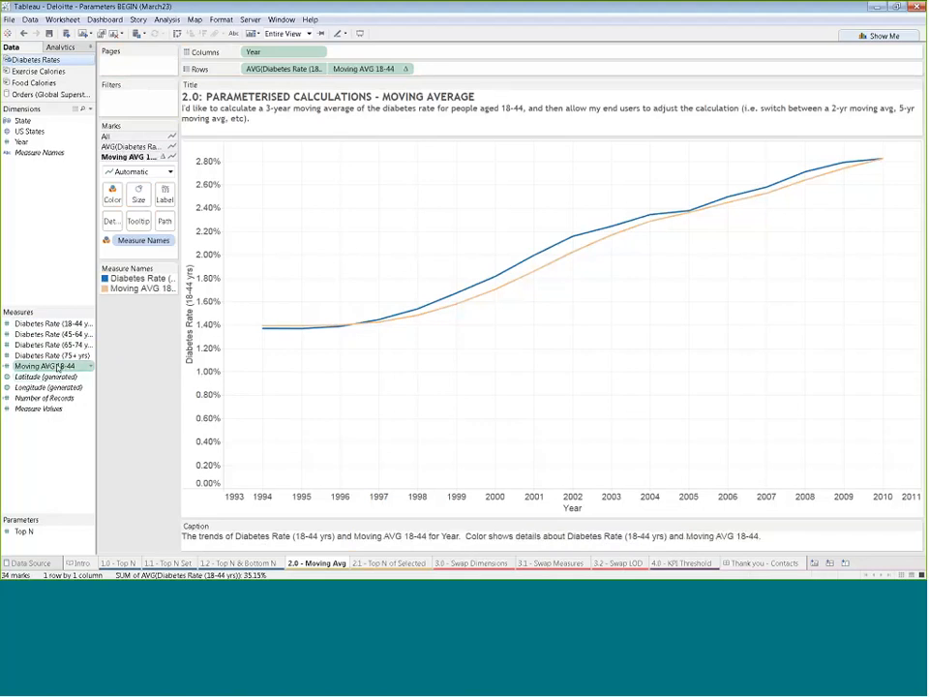
# Step: Create a parameter named # of years with the Integer data type
pyautogui.rightClick(61, 547)
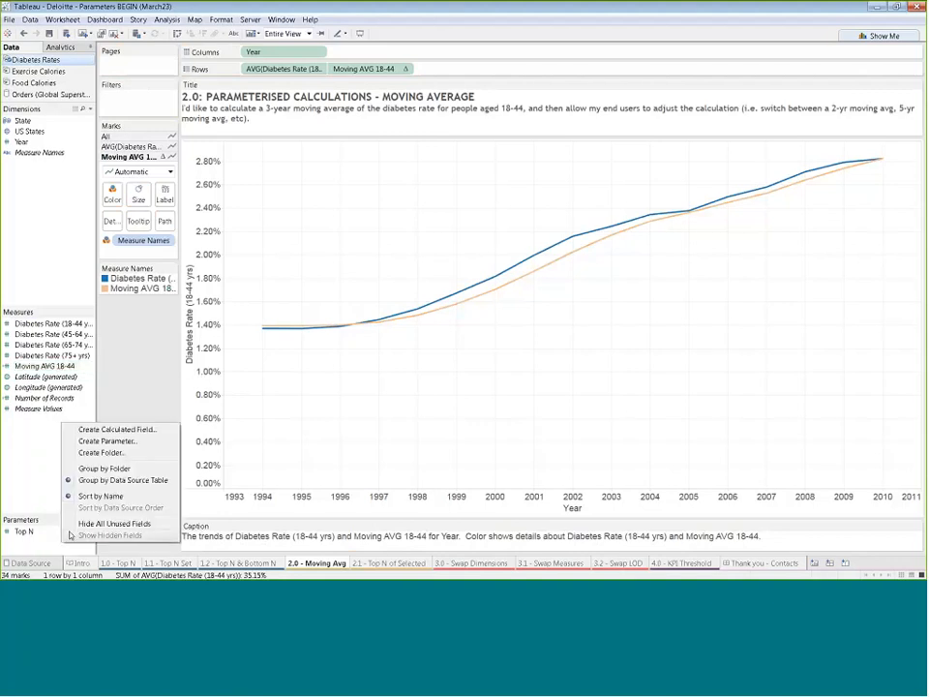
pyautogui.click(107, 440)
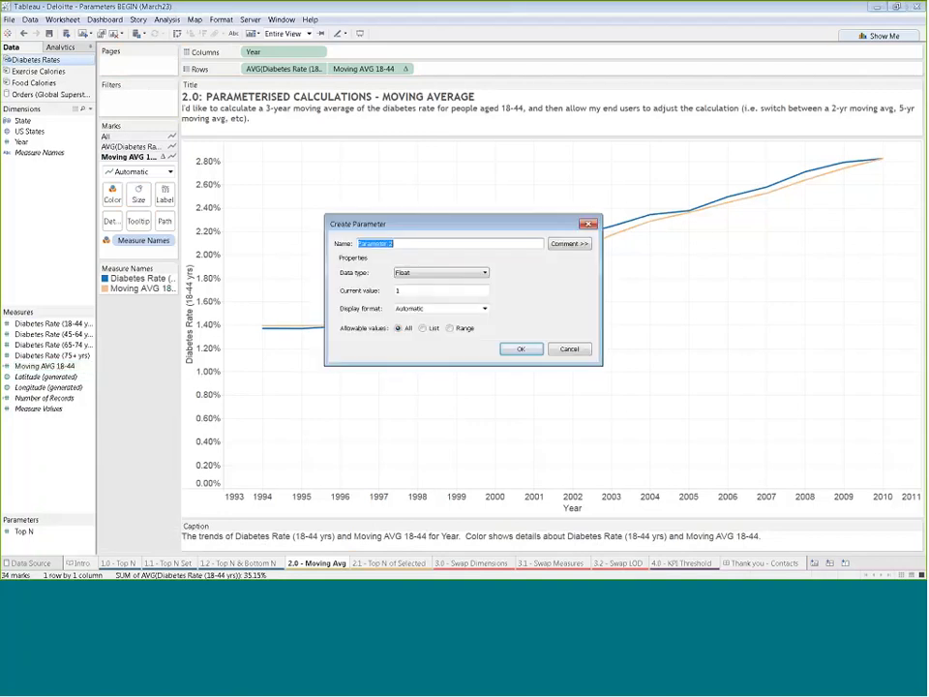
pyautogui.write('#')
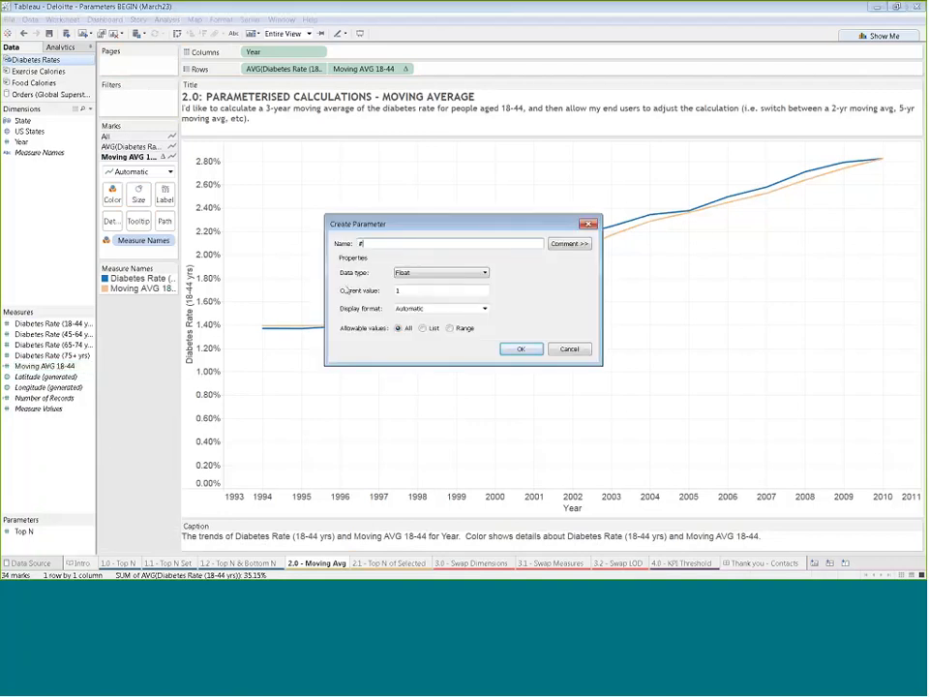
pyautogui.write(' of years')
pyautogui.click(414, 273)
pyautogui.click(410, 290)
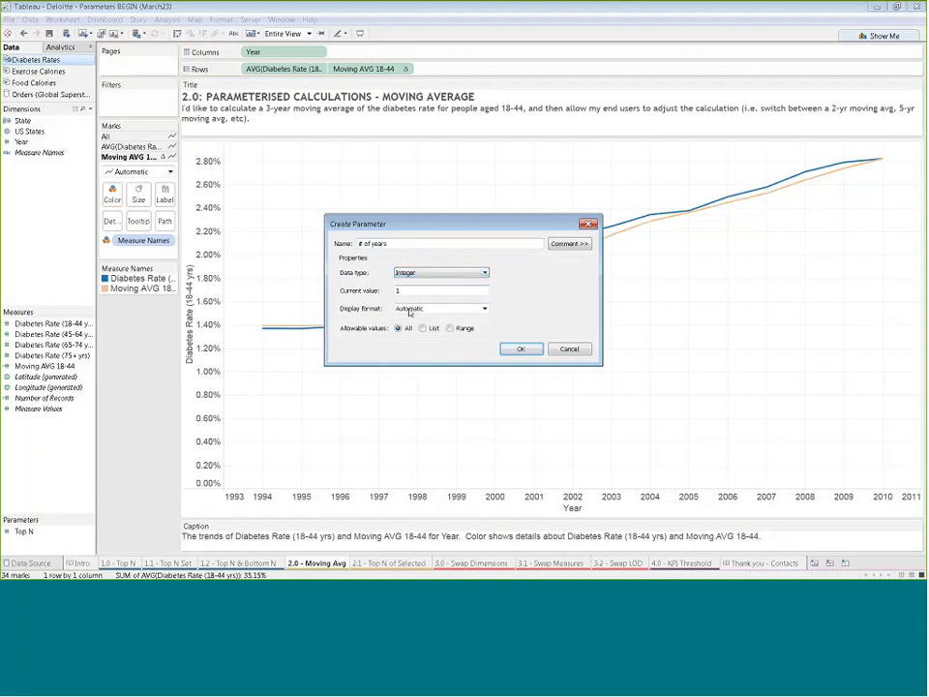
pyautogui.click(522, 349)
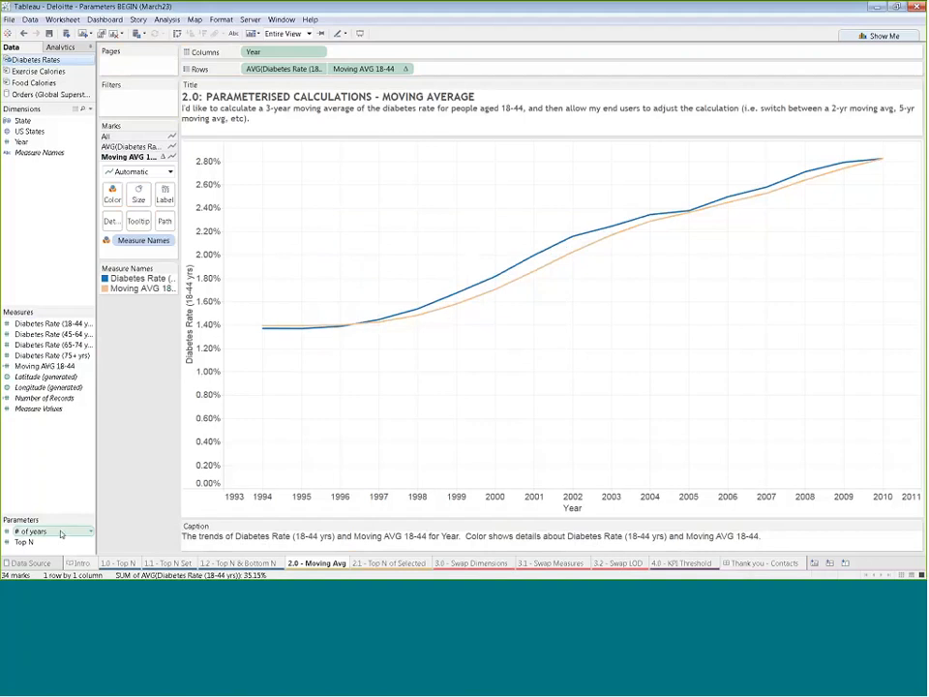
# Step: Open the Moving AVG 18-44 calculation for editing and review the WINDOW_AVG function description
pyautogui.rightClick(66, 366)
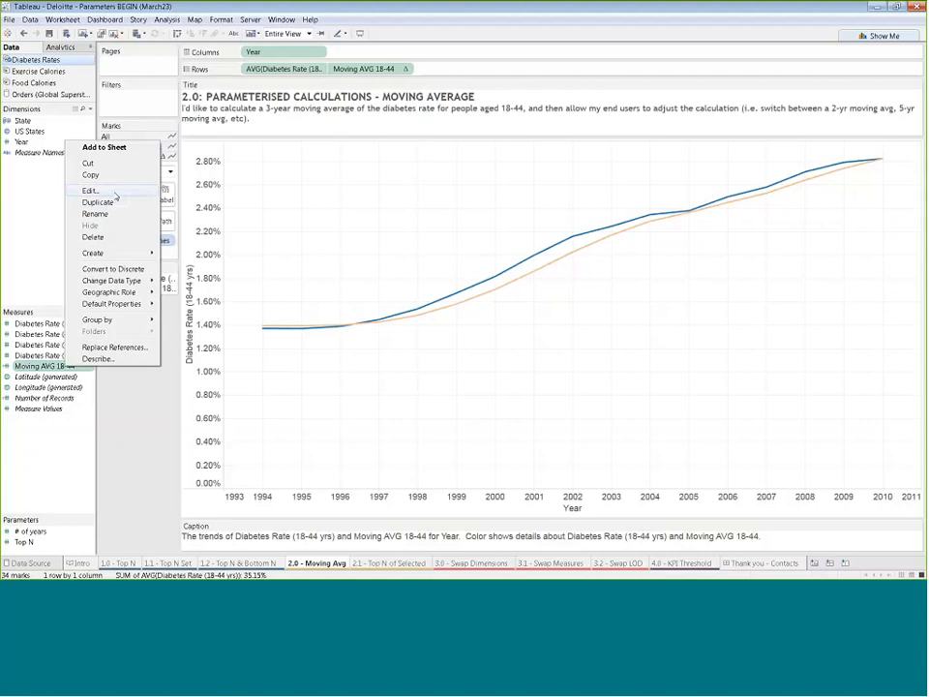
pyautogui.click(113, 191)
pyautogui.moveTo(505, 226); pyautogui.dragTo(408, 277)
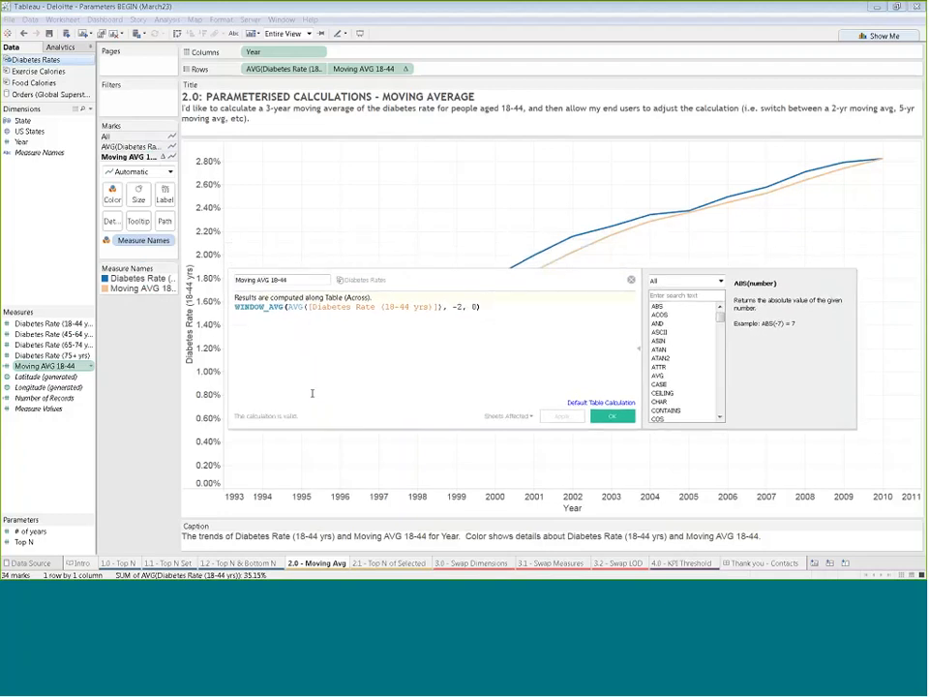
pyautogui.click(464, 306)
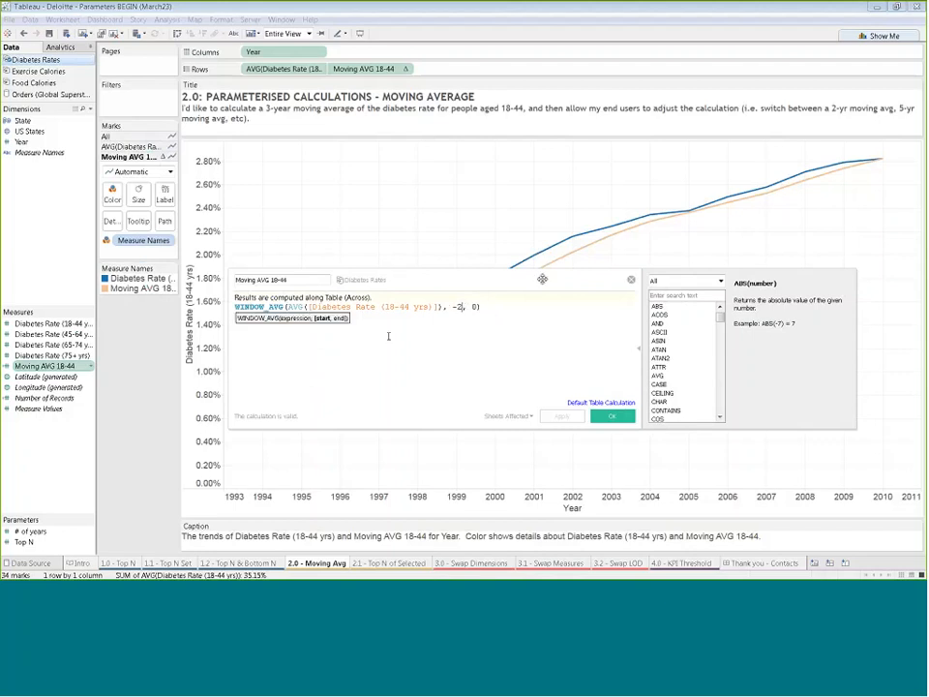
pyautogui.click(263, 306)
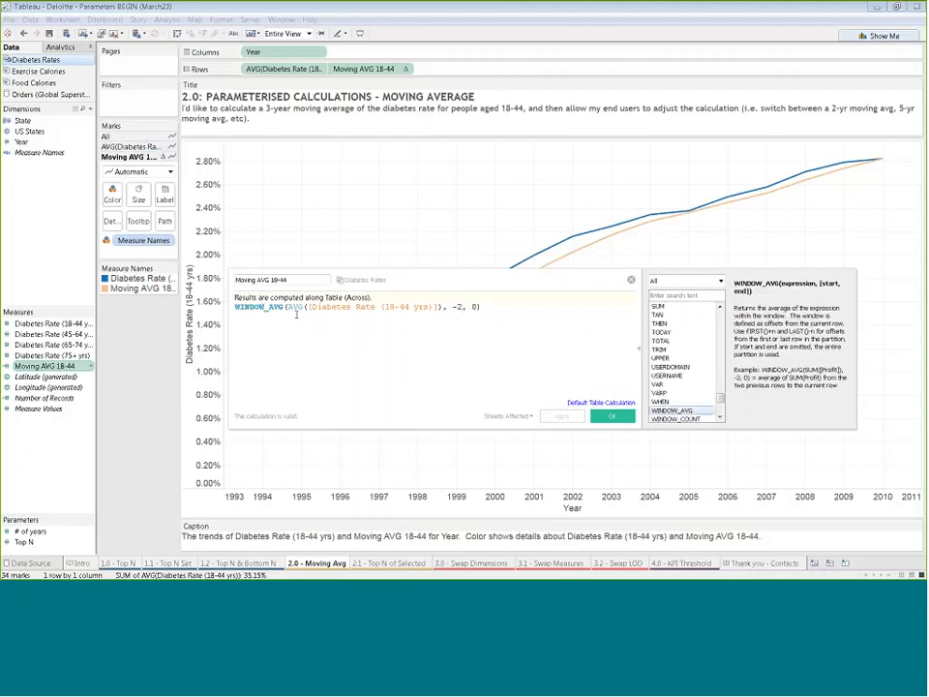
# Step: Replace the fixed start offset in the Moving AVG 18-44 calculation with the negated [# of years] parameter and save the calculation
pyautogui.click(464, 307)
pyautogui.press('BackSpace')
pyautogui.press('BackSpace')
pyautogui.write('of')
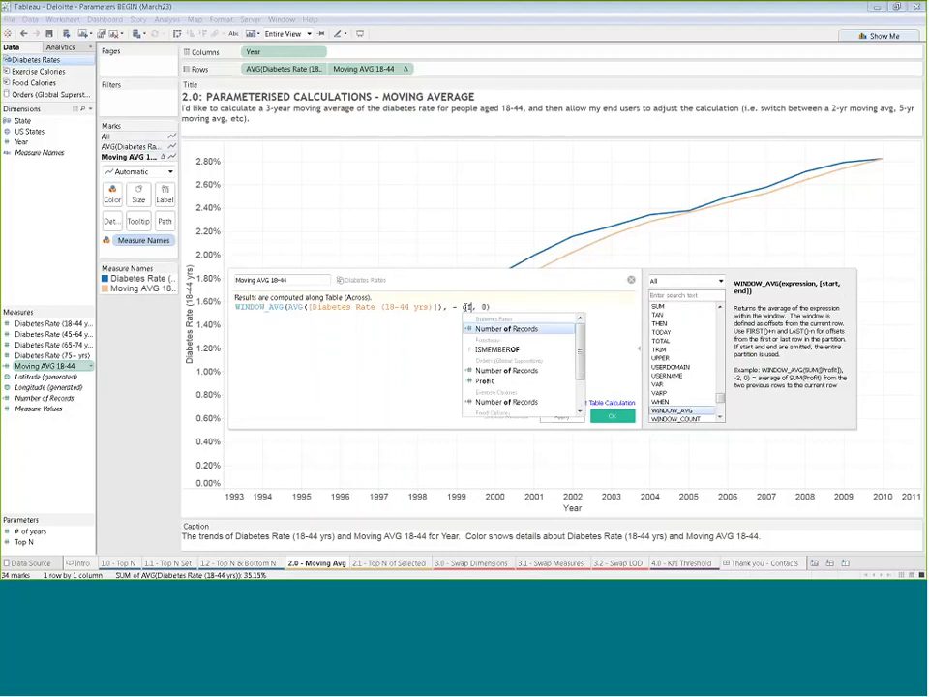
pyautogui.write(' y')
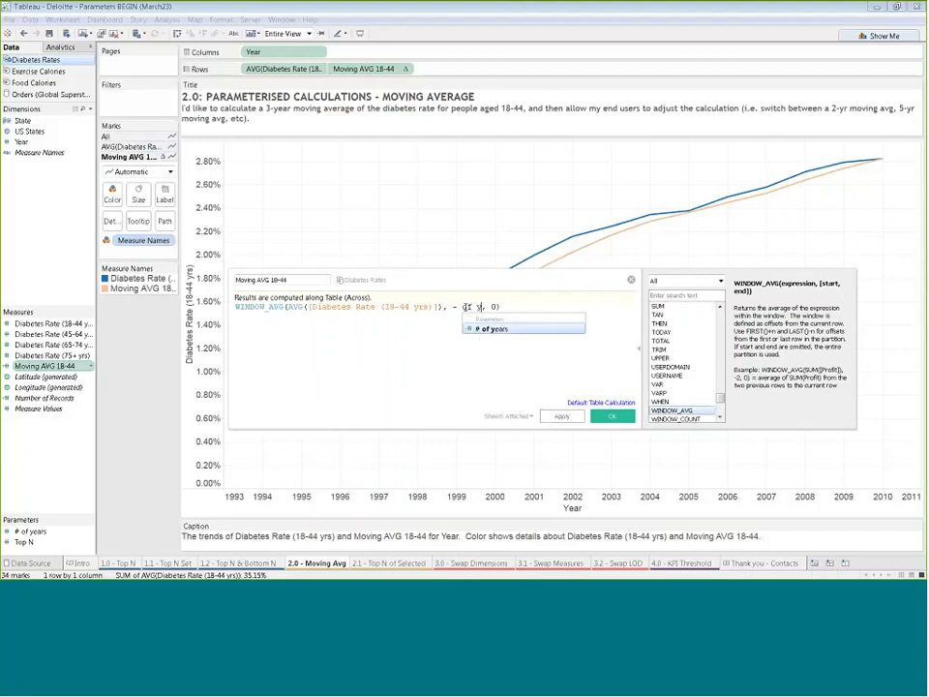
pyautogui.press('Return')
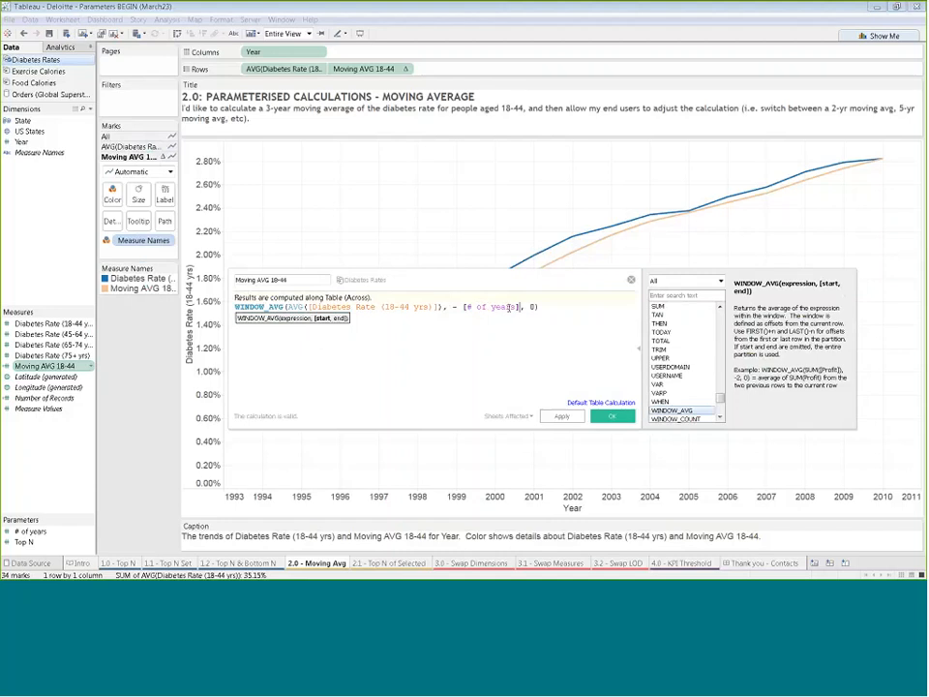
pyautogui.click(613, 417)
# Step: Show the # of years parameter control on the moving average sheet and set it to 2
pyautogui.rightClick(48, 533)
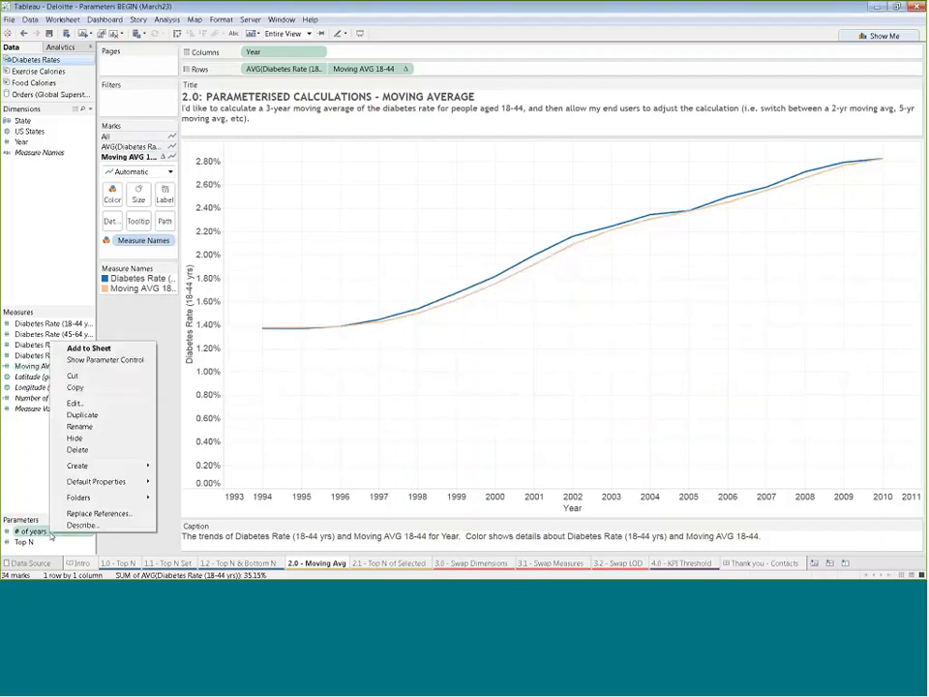
pyautogui.click(101, 360)
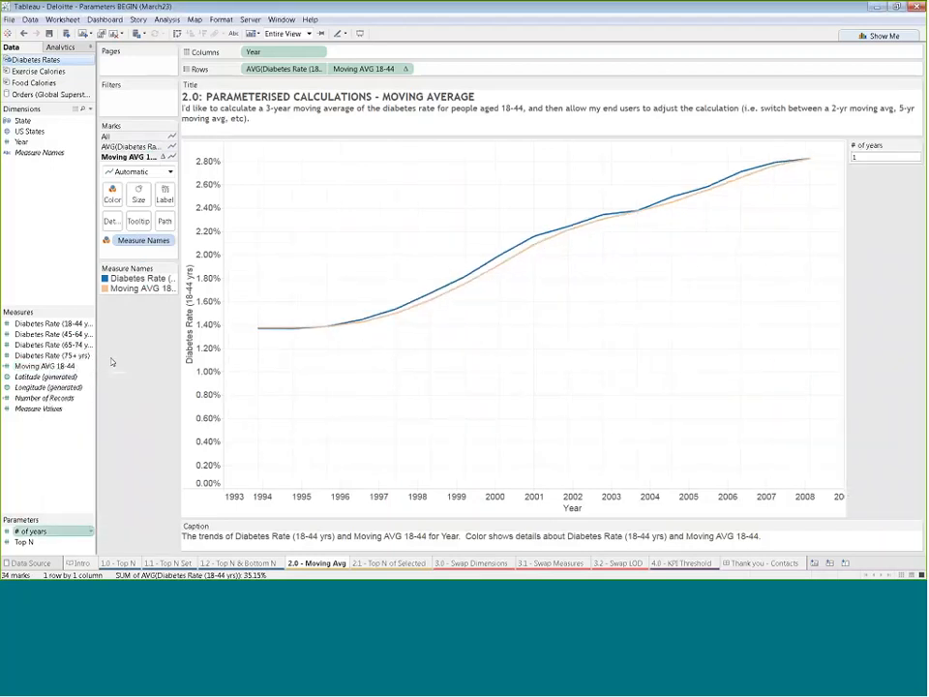
pyautogui.doubleClick(855, 157)
pyautogui.write('2')
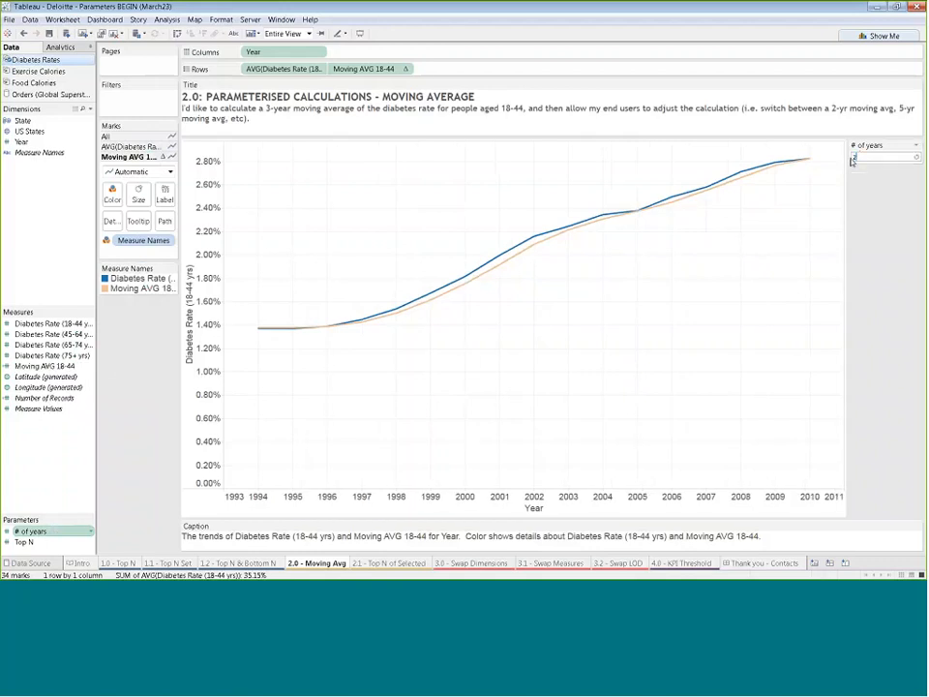
pyautogui.press('Return')
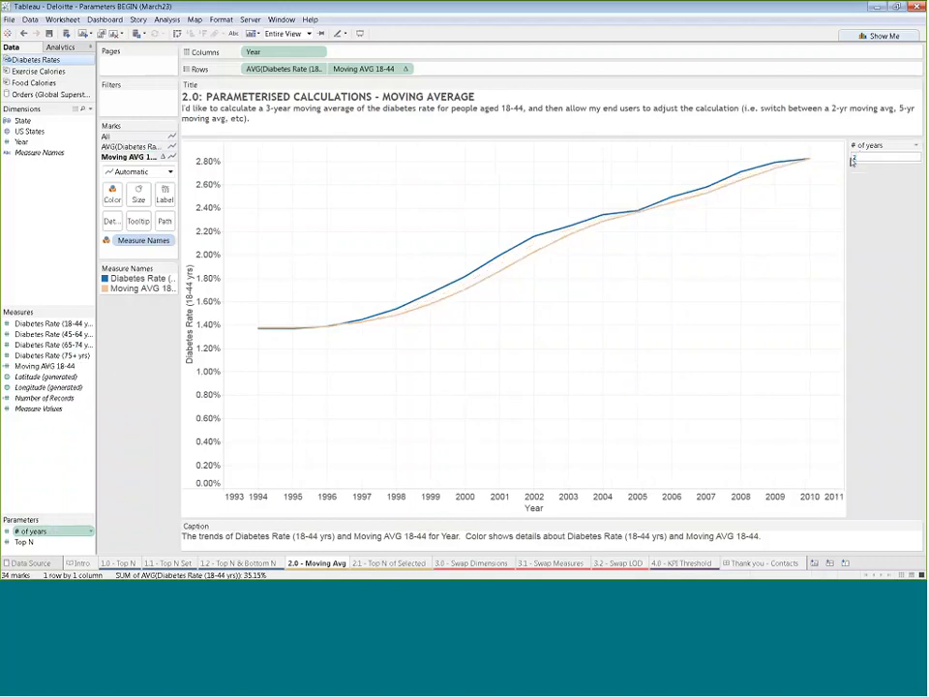
# Step: Set the # of years parameter to 6
pyautogui.doubleClick(866, 160)
pyautogui.click(865, 159)
pyautogui.press('BackSpace')
pyautogui.write('6')
pyautogui.press('Return')
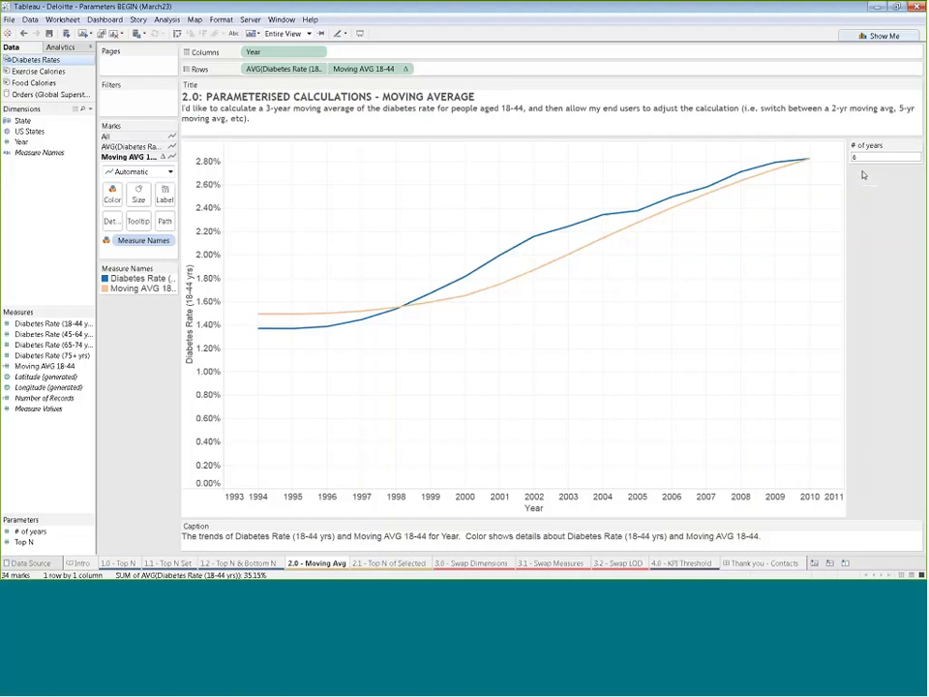
pyautogui.click(911, 185)
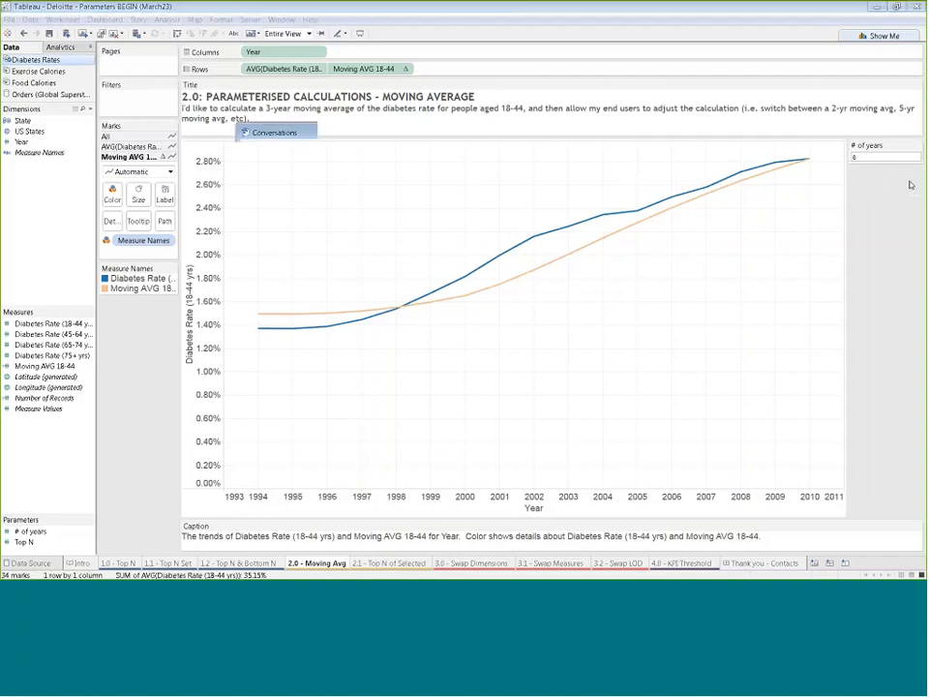
pyautogui.moveTo(538, 134); pyautogui.dragTo(924, 174)
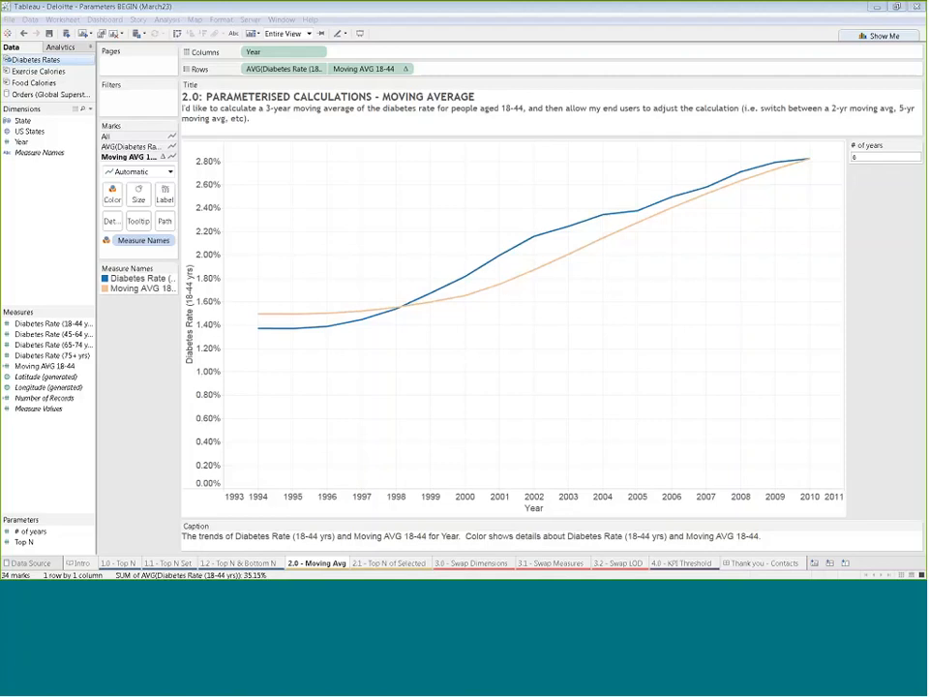
# Step: Set the # of years parameter to 5
pyautogui.click(862, 157)
pyautogui.write('5')
pyautogui.press('Return')
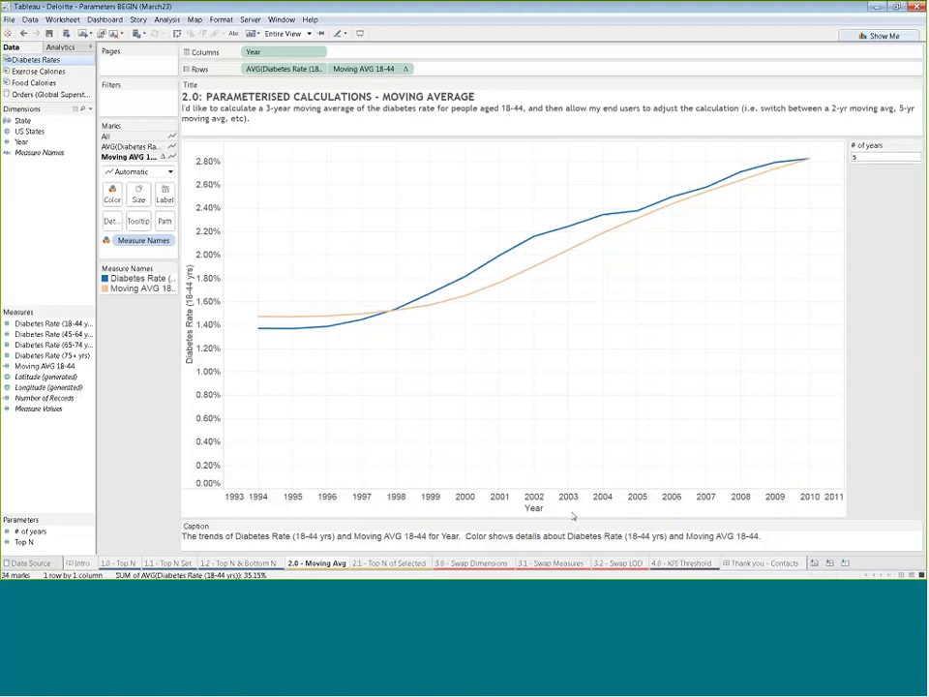
# Step: On the 2.1 - Top N of Selected sheet, chart SUM(Sales) by Customer Name from the Orders (Global Superstore) data source
pyautogui.moveTo(417, 563)
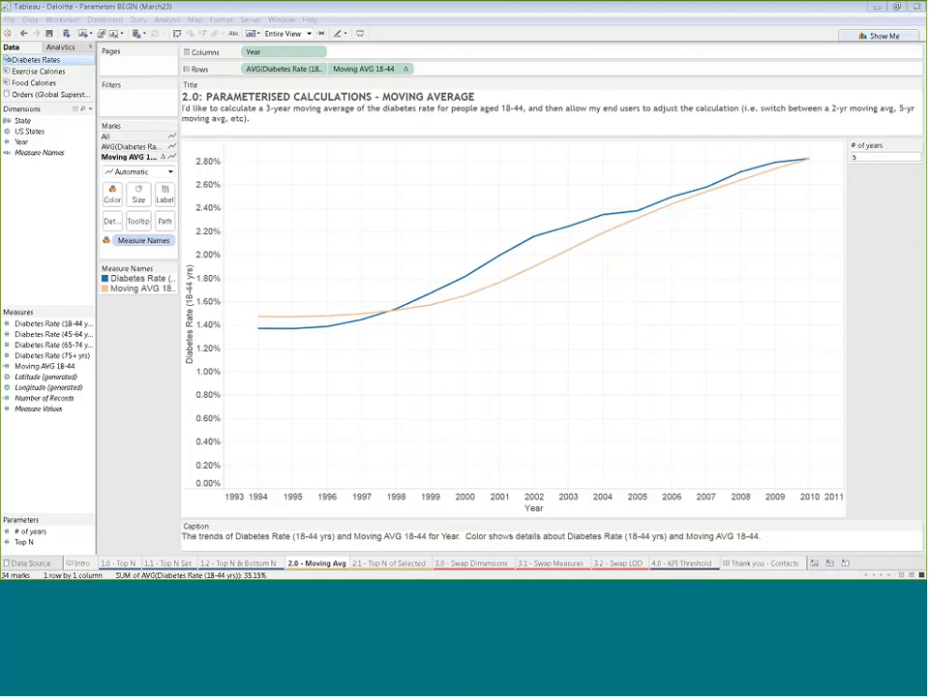
pyautogui.click(369, 569)
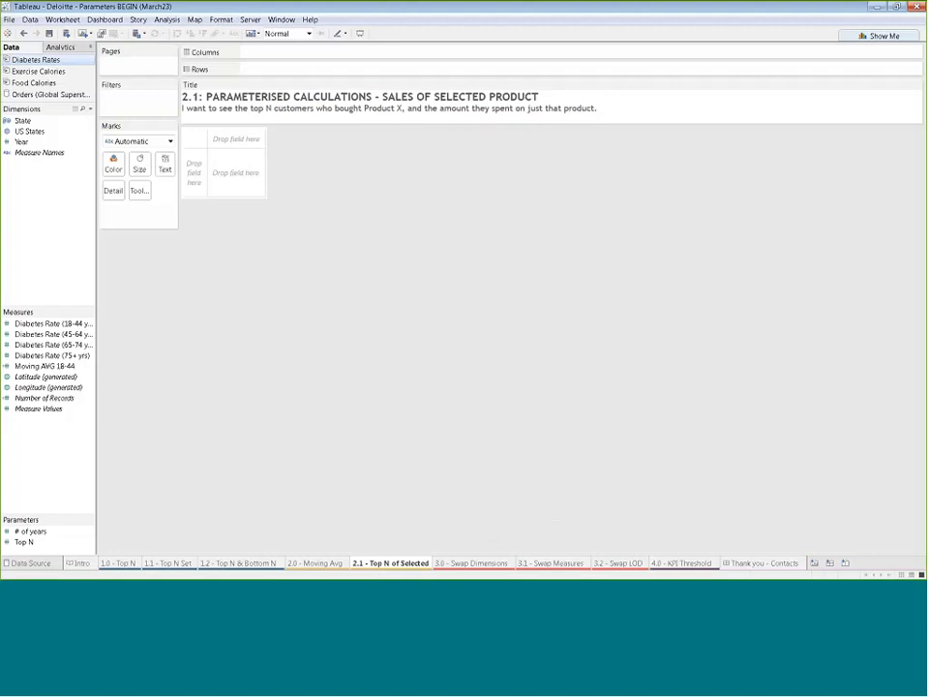
pyautogui.click(48, 95)
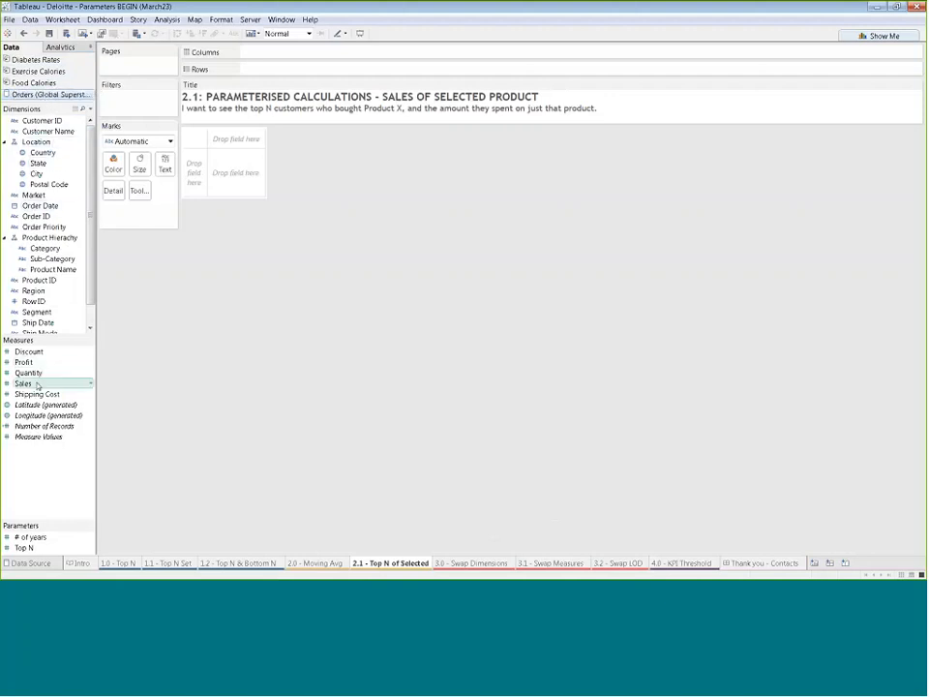
pyautogui.moveTo(35, 384); pyautogui.dragTo(283, 75)
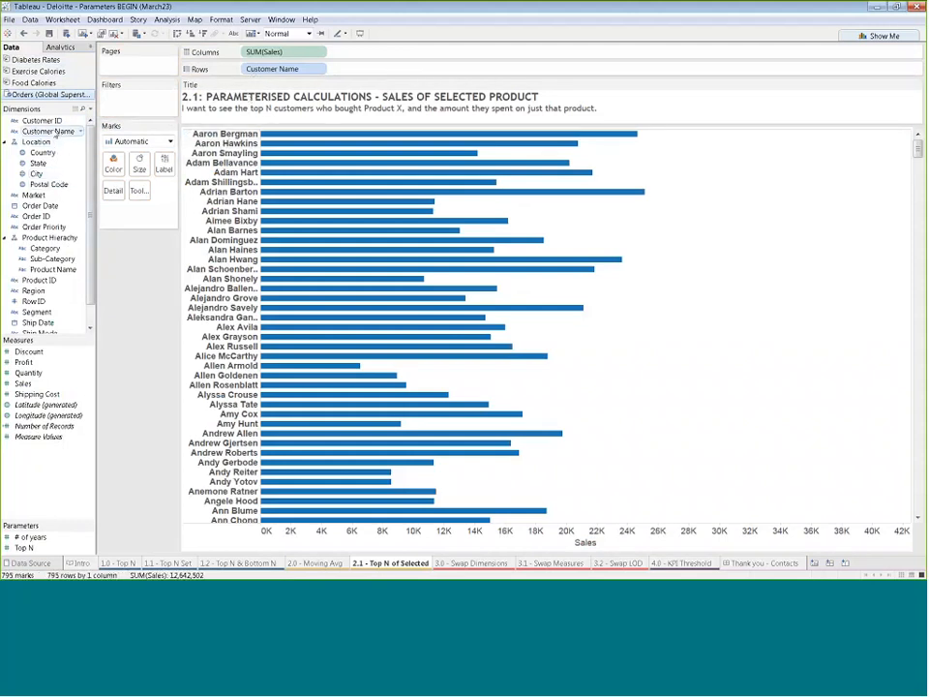
# Step: Filter Customer Name to the top customers by sum of Sales, using the Top N parameter as the limit
pyautogui.moveTo(57, 136); pyautogui.dragTo(150, 102)
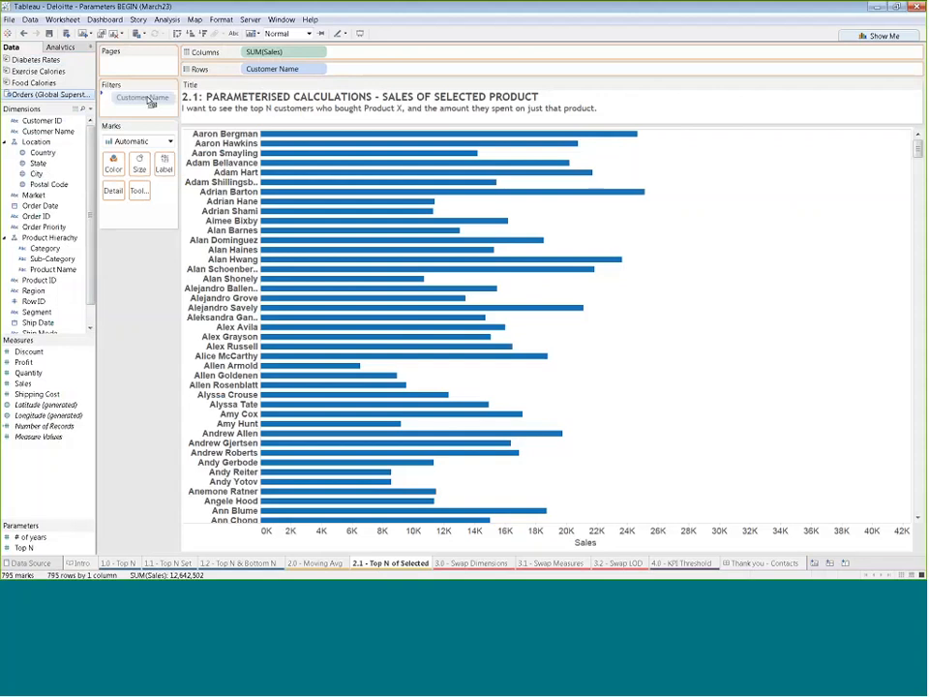
pyautogui.moveTo(150, 102); pyautogui.dragTo(147, 98)
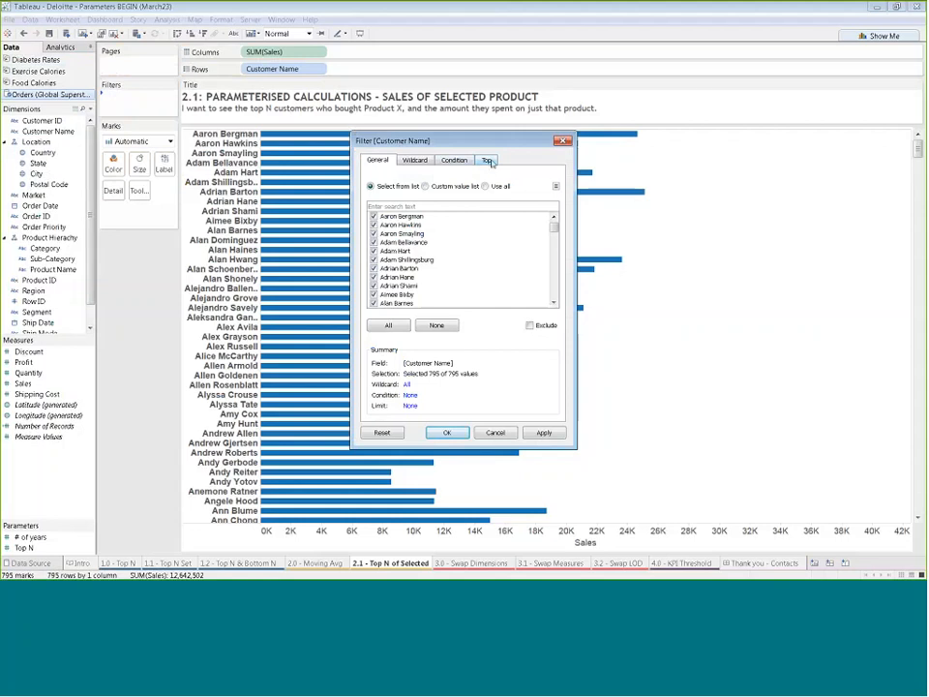
pyautogui.click(489, 160)
pyautogui.click(371, 190)
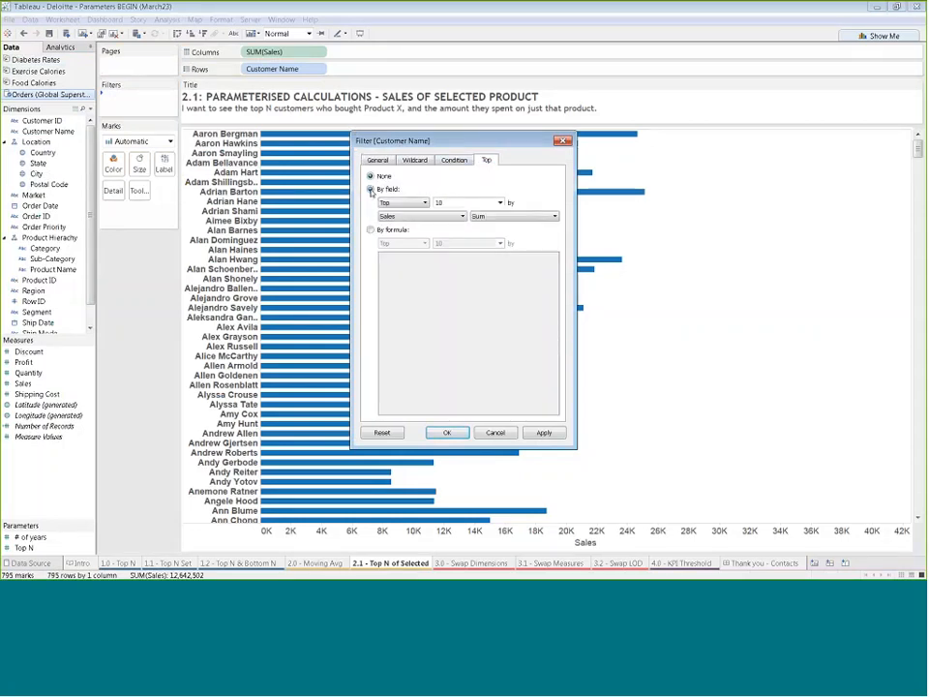
pyautogui.click(499, 202)
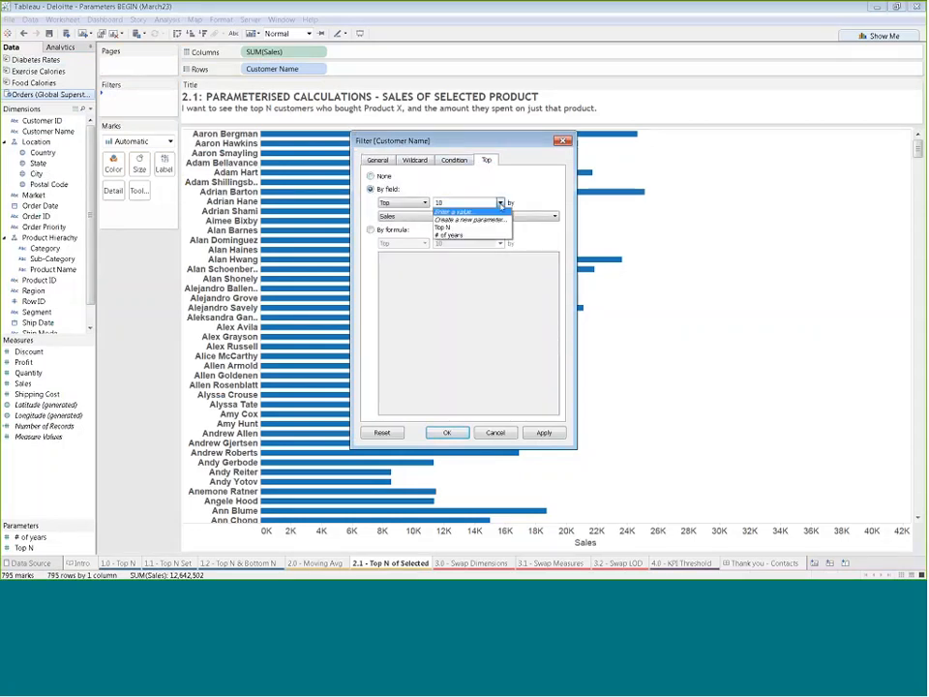
pyautogui.click(482, 230)
pyautogui.click(479, 203)
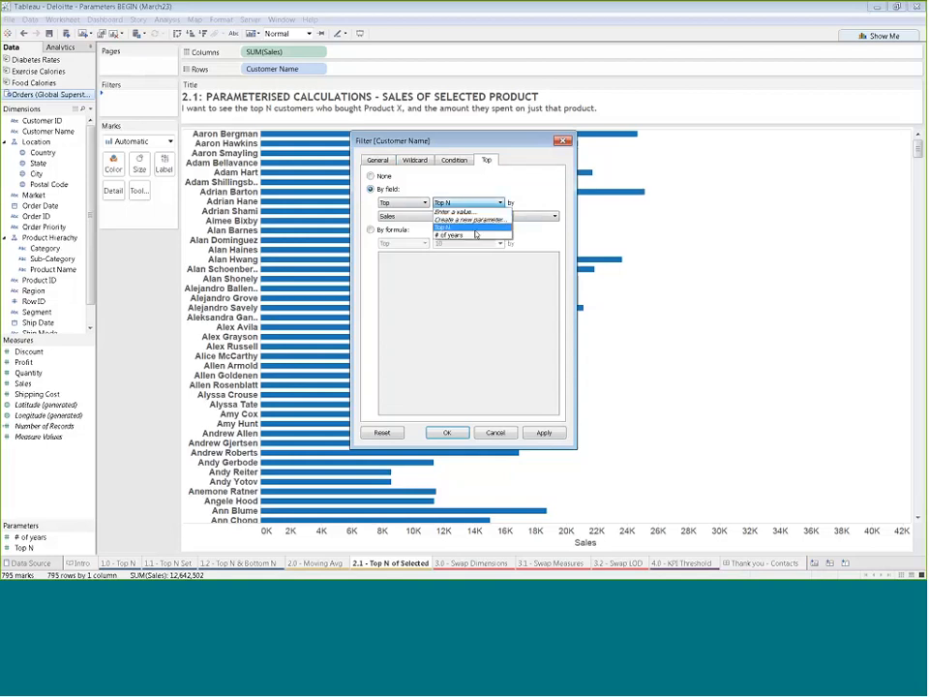
pyautogui.click(476, 228)
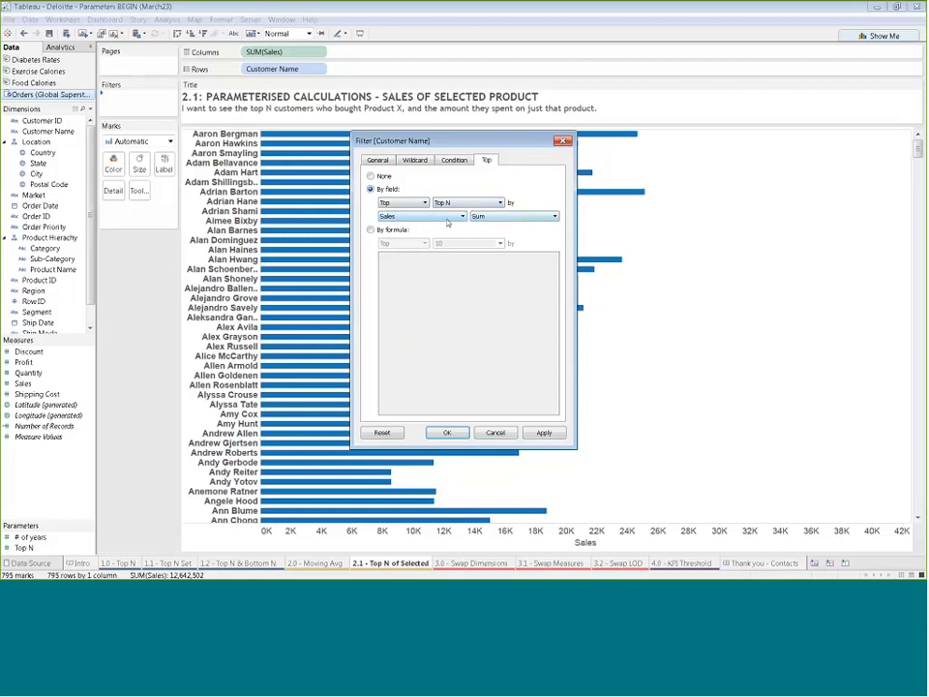
pyautogui.click(446, 433)
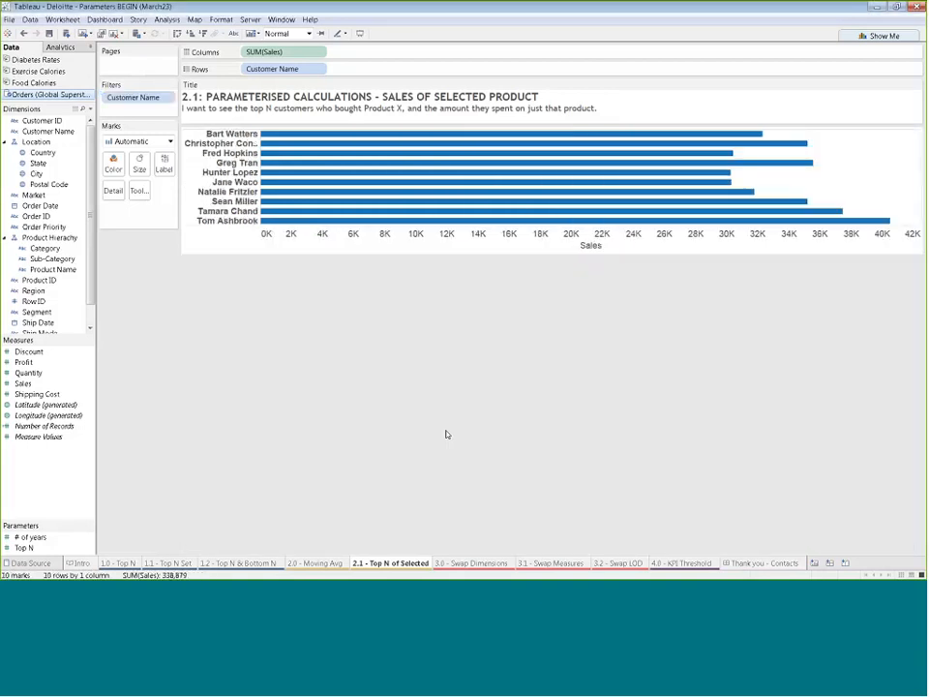
# Step: Show the Top N parameter control on the customer sales sheet and set it to 12
pyautogui.rightClick(41, 550)
pyautogui.click(92, 374)
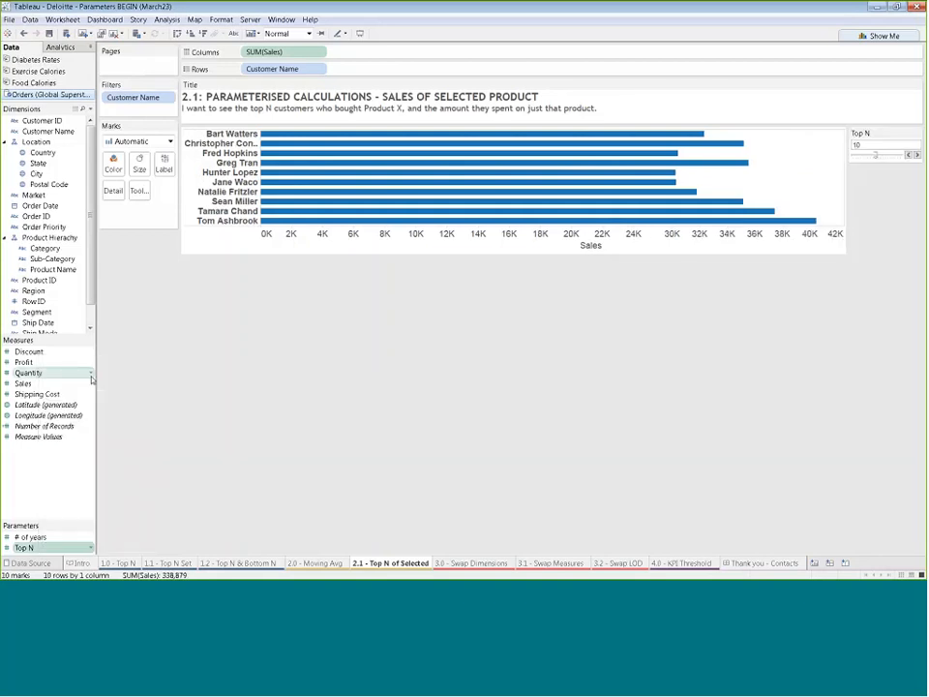
pyautogui.moveTo(876, 155); pyautogui.dragTo(868, 155)
pyautogui.click(880, 156)
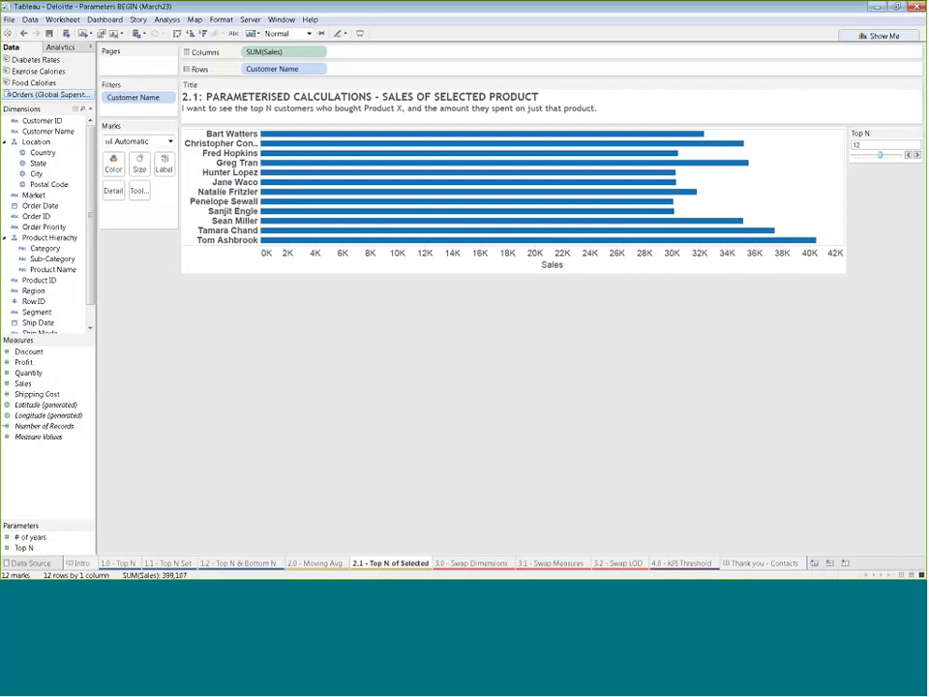
# Step: Start a new parameter named Select Product with the String data type and a list of allowable values
pyautogui.rightClick(36, 464)
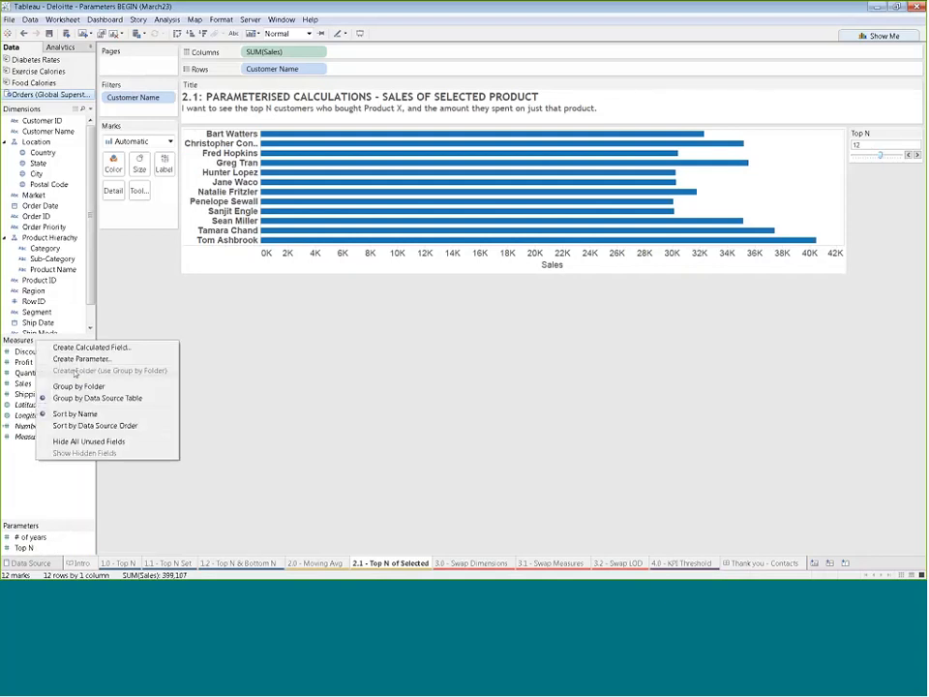
pyautogui.press('Escape')
pyautogui.click(90, 109)
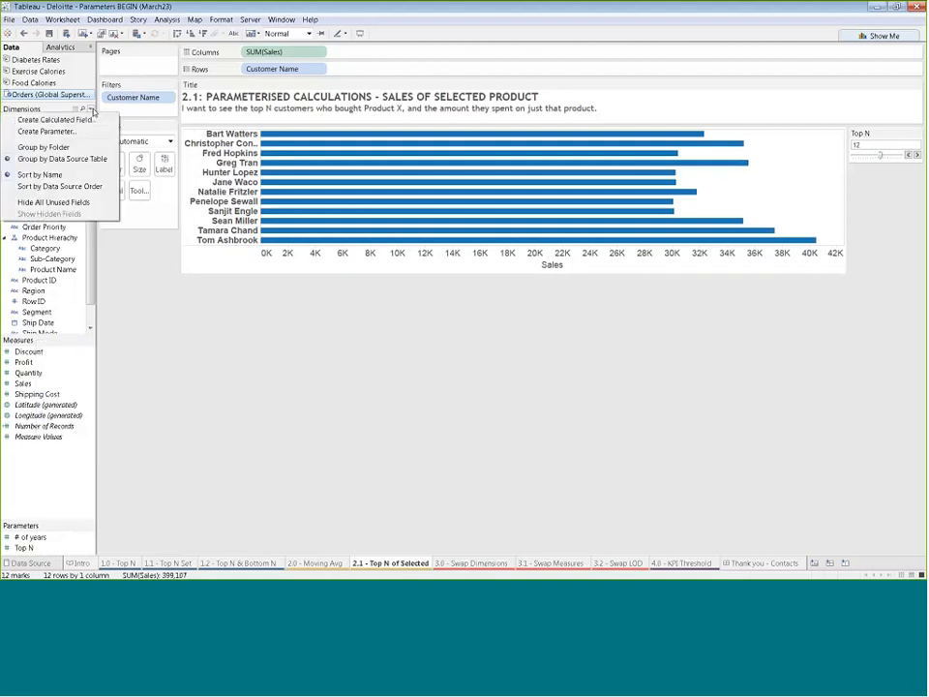
pyautogui.click(93, 136)
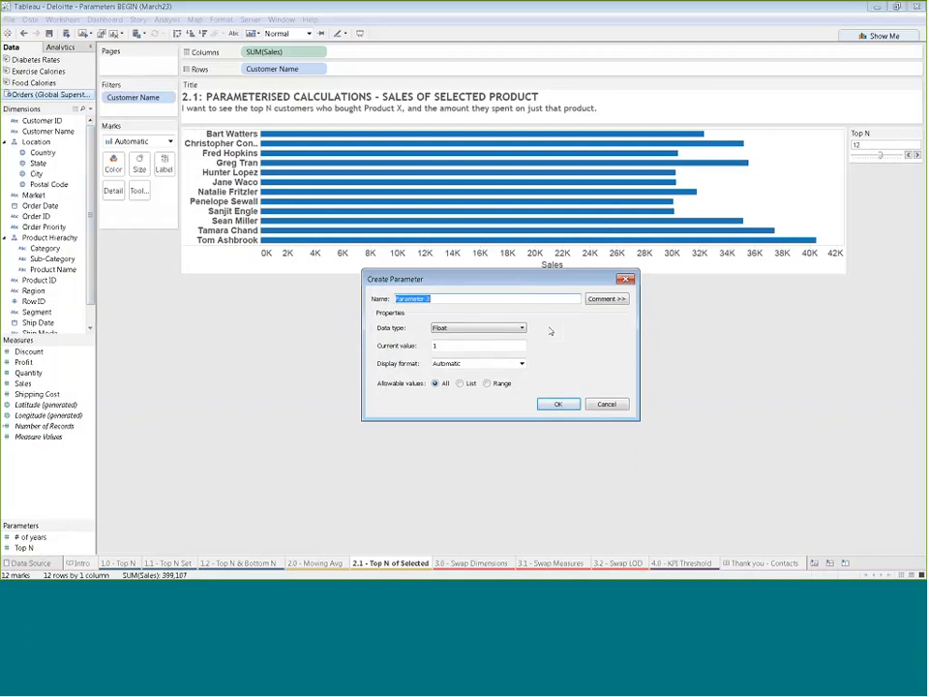
pyautogui.write('Select Product')
pyautogui.click(521, 331)
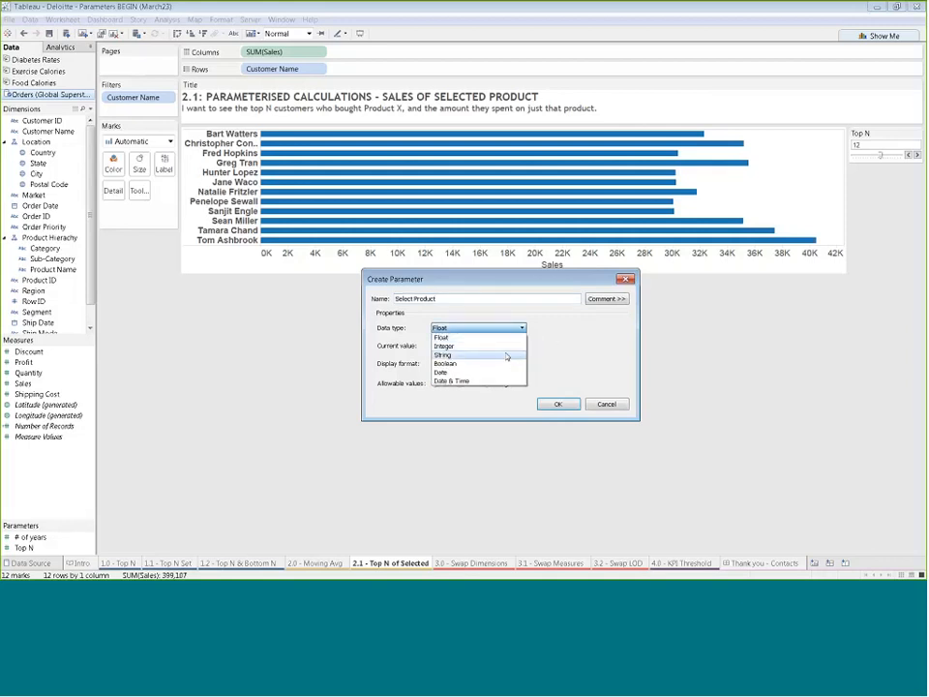
pyautogui.click(506, 355)
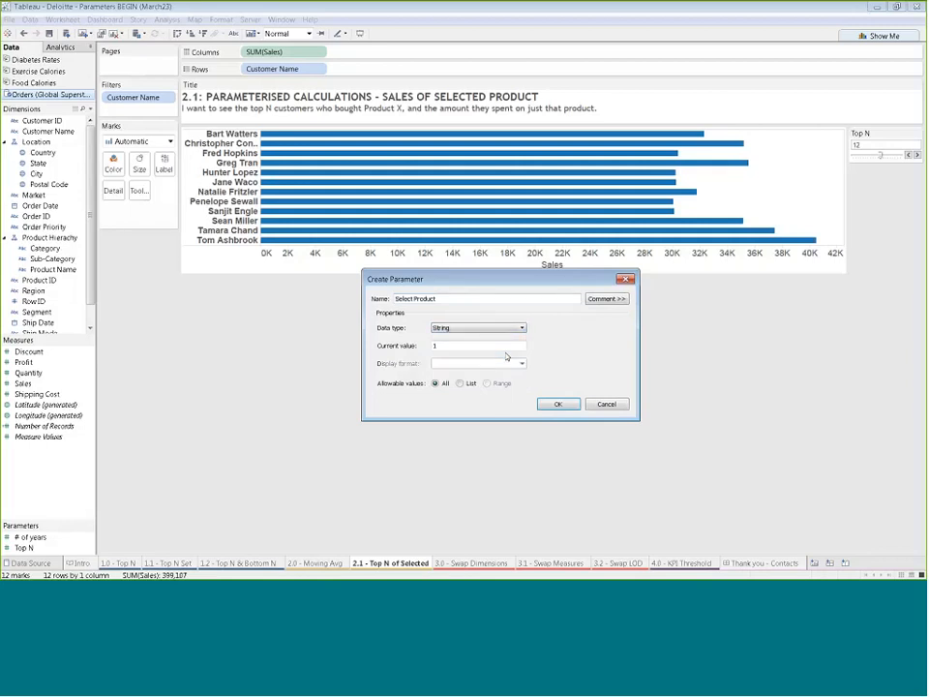
pyautogui.click(461, 384)
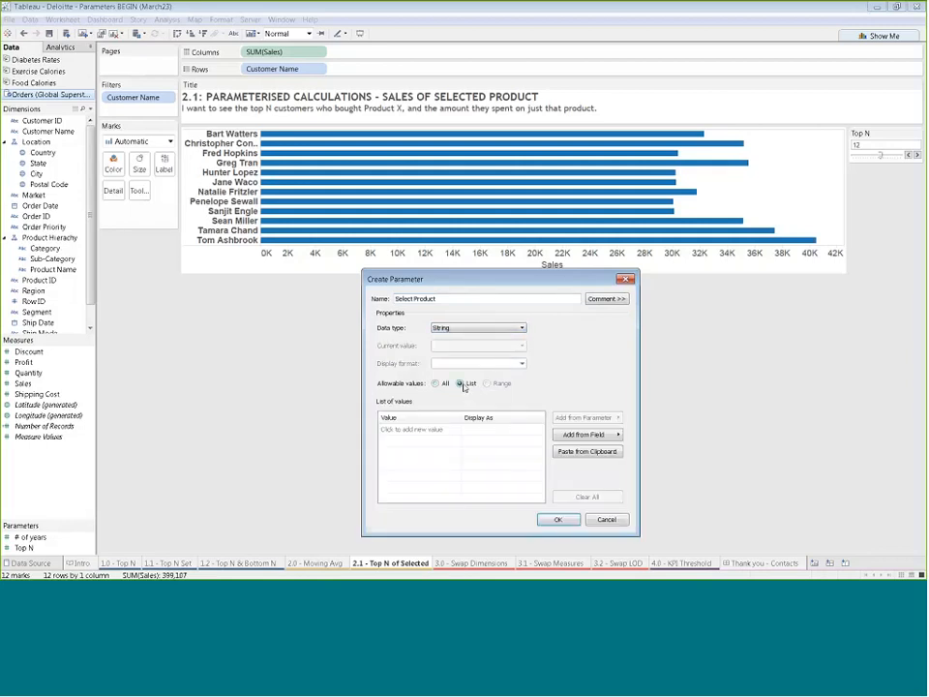
pyautogui.moveTo(521, 282); pyautogui.dragTo(543, 214)
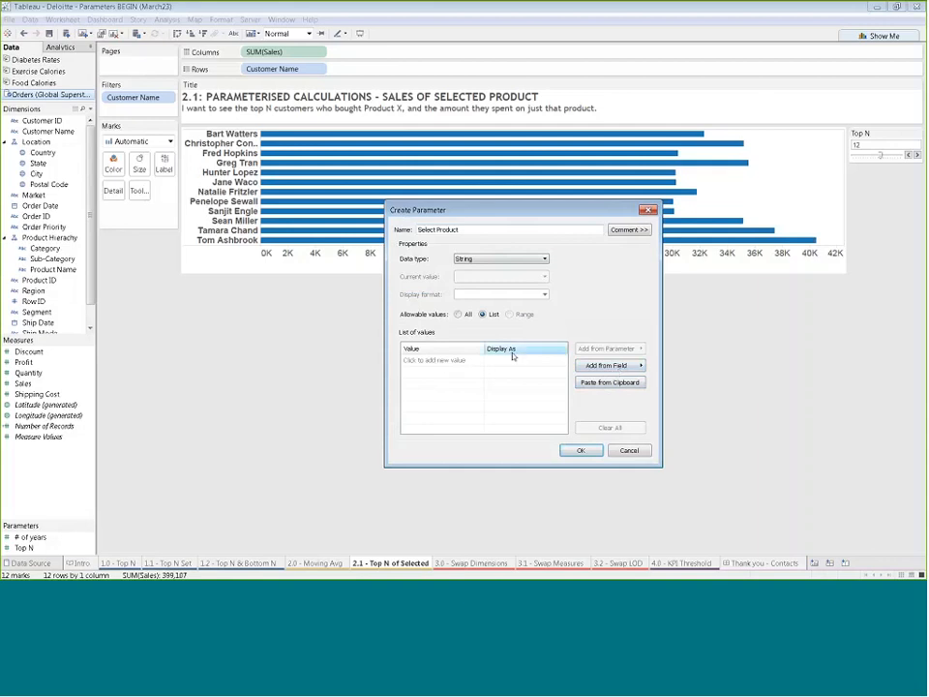
# Step: Fill the Select Product parameter's list of values from the Sub-Category field of Orders (Global Superstore)
pyautogui.click(609, 365)
pyautogui.moveTo(688, 379)
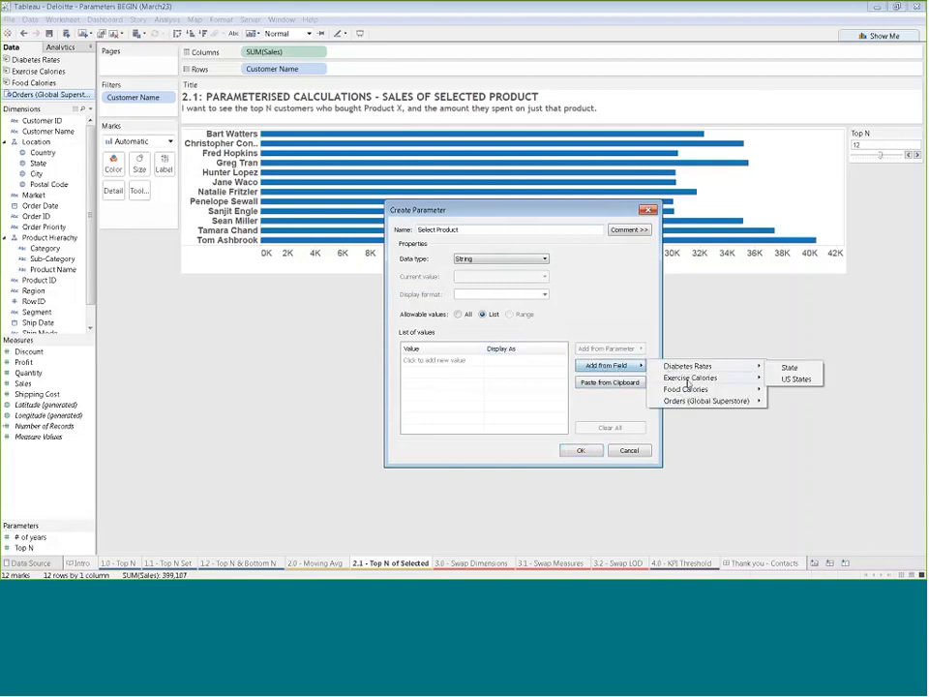
pyautogui.moveTo(689, 401)
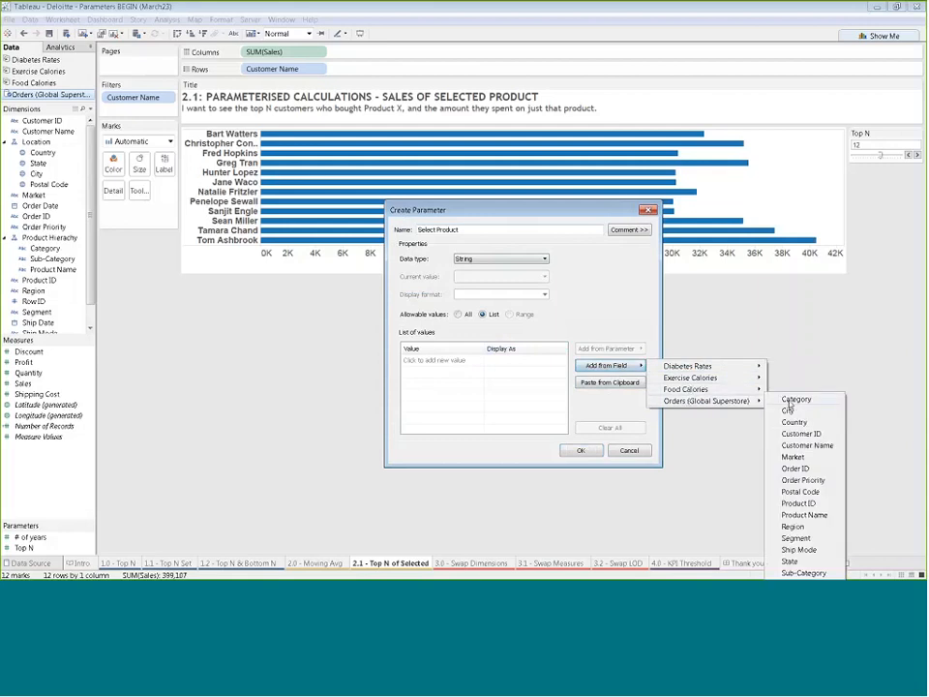
pyautogui.click(804, 573)
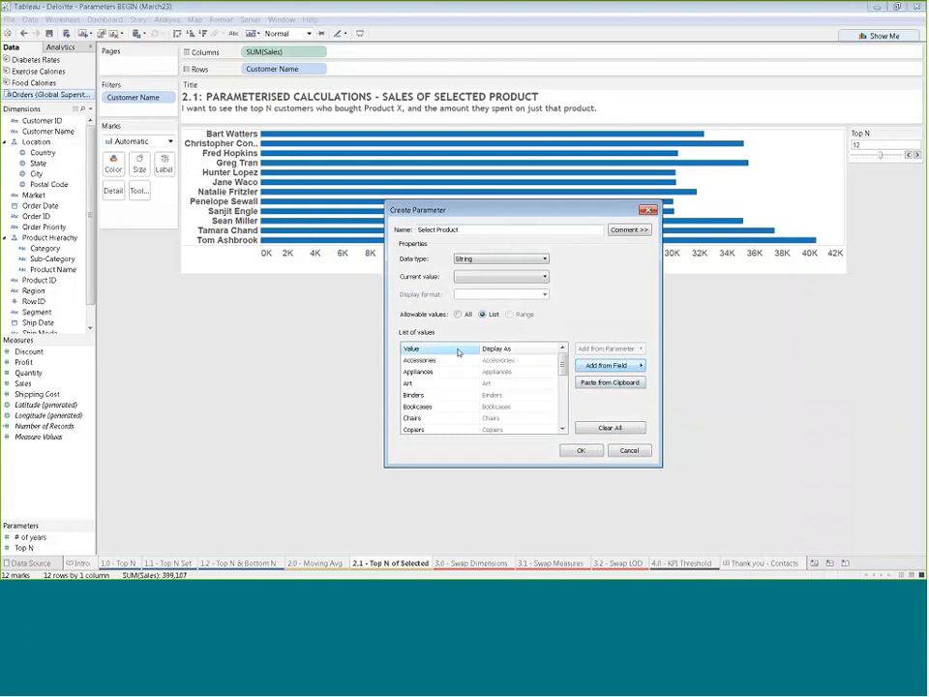
# Step: Add the value Any at the end of the Select Product parameter's list of values
pyautogui.moveTo(561, 365); pyautogui.dragTo(571, 418)
pyautogui.click(449, 429)
pyautogui.write('Any')
pyautogui.press('Return')
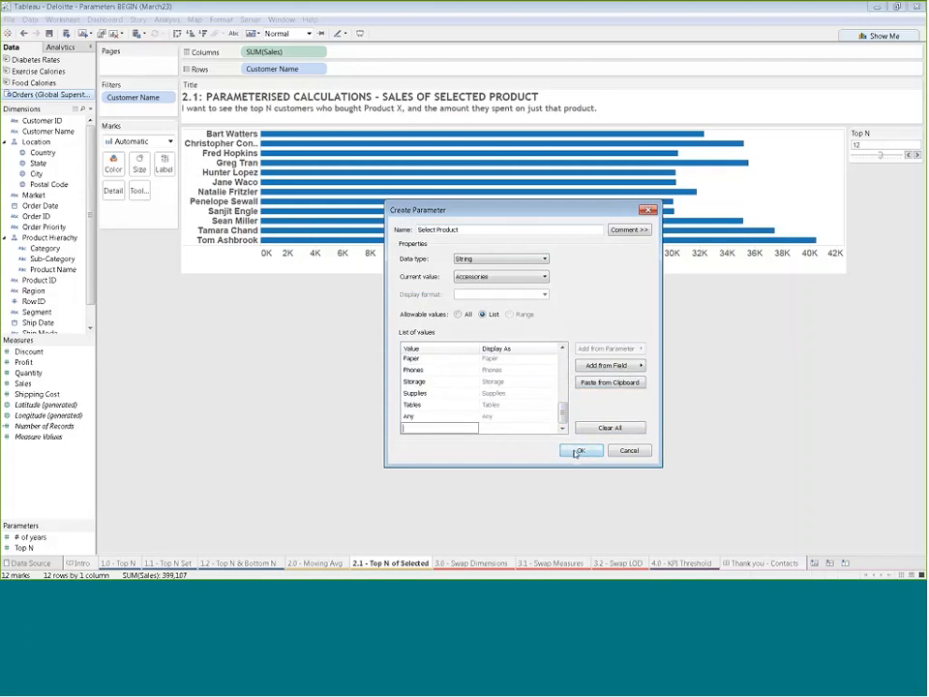
# Step: Save the Select Product parameter, show its control on the customer sales sheet and set it to Fasteners
pyautogui.click(577, 451)
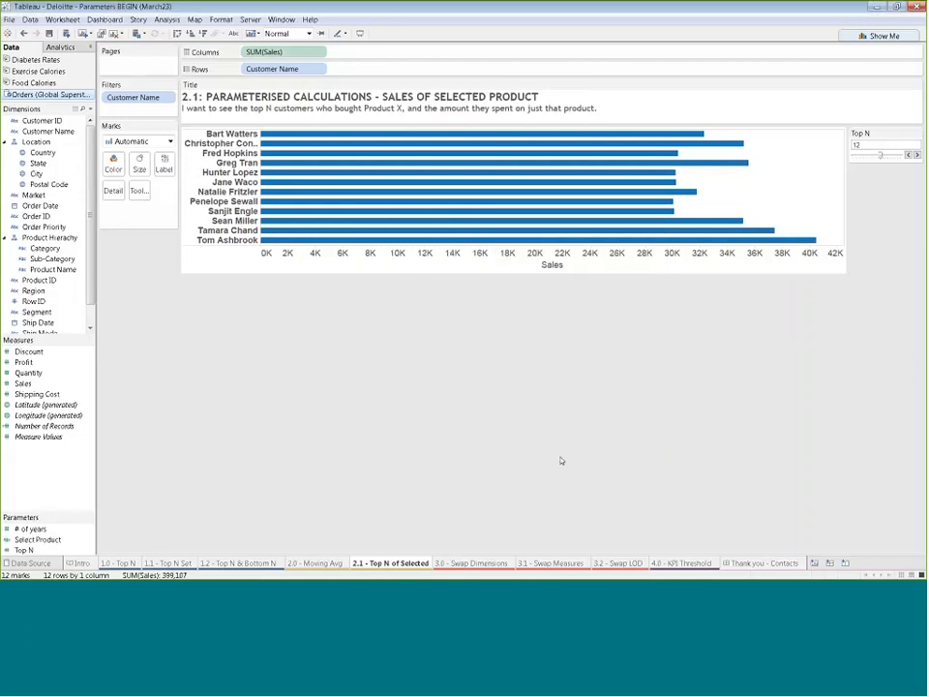
pyautogui.rightClick(68, 540)
pyautogui.click(145, 368)
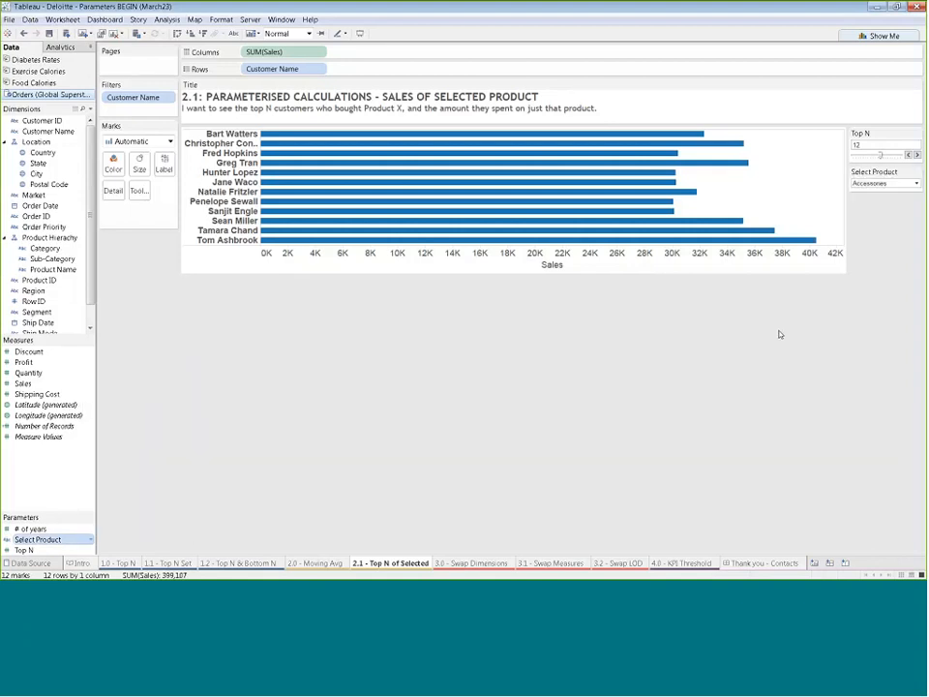
pyautogui.click(904, 183)
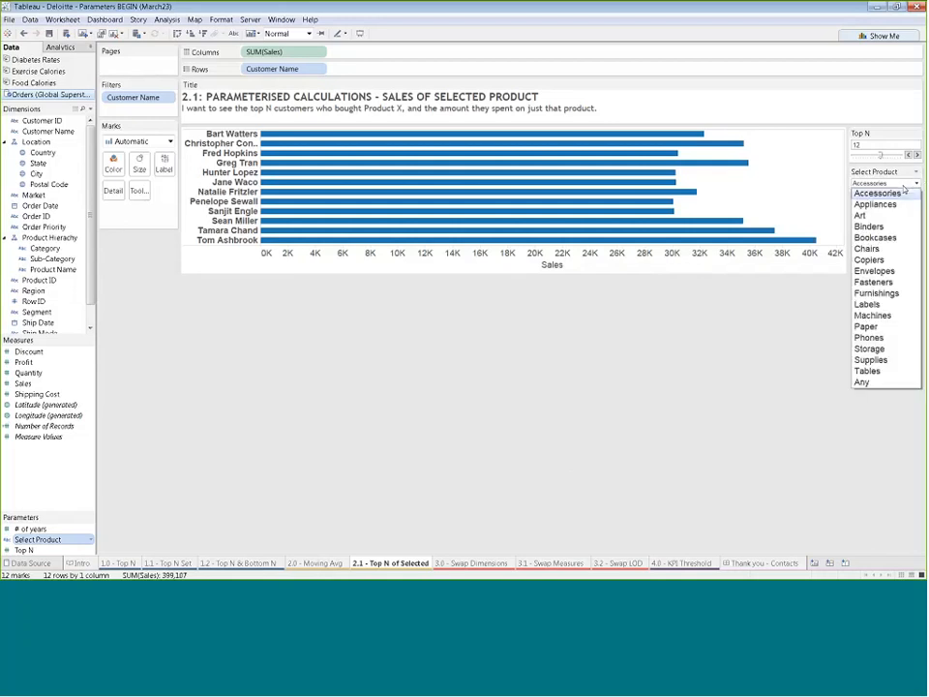
pyautogui.click(893, 228)
pyautogui.click(891, 184)
pyautogui.click(893, 281)
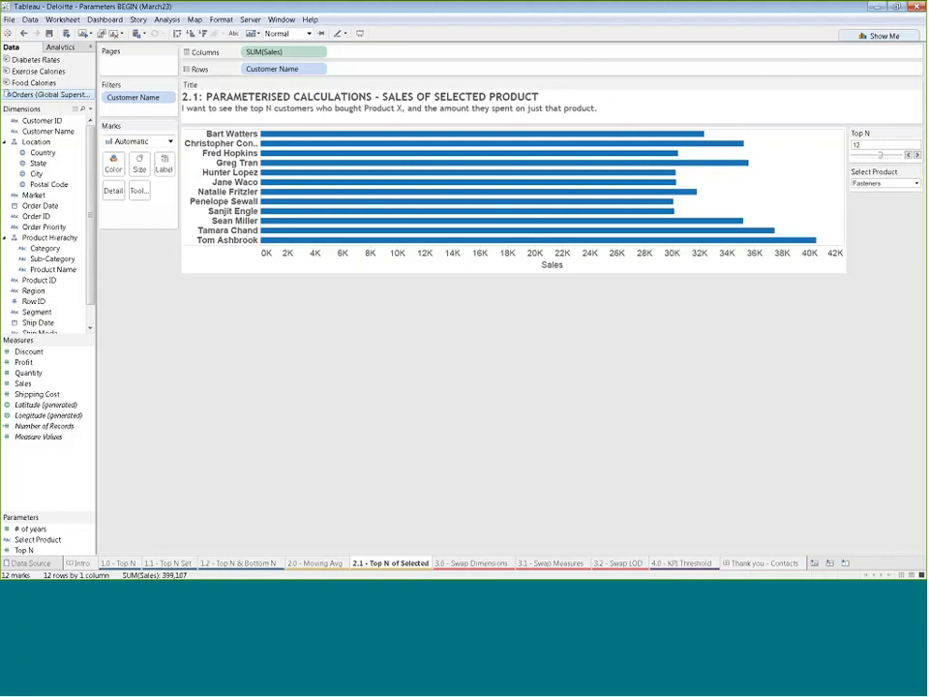
# Step: Start a calculated field named Filter from the Sub-Category dimension
pyautogui.moveTo(58, 334); pyautogui.dragTo(61, 390)
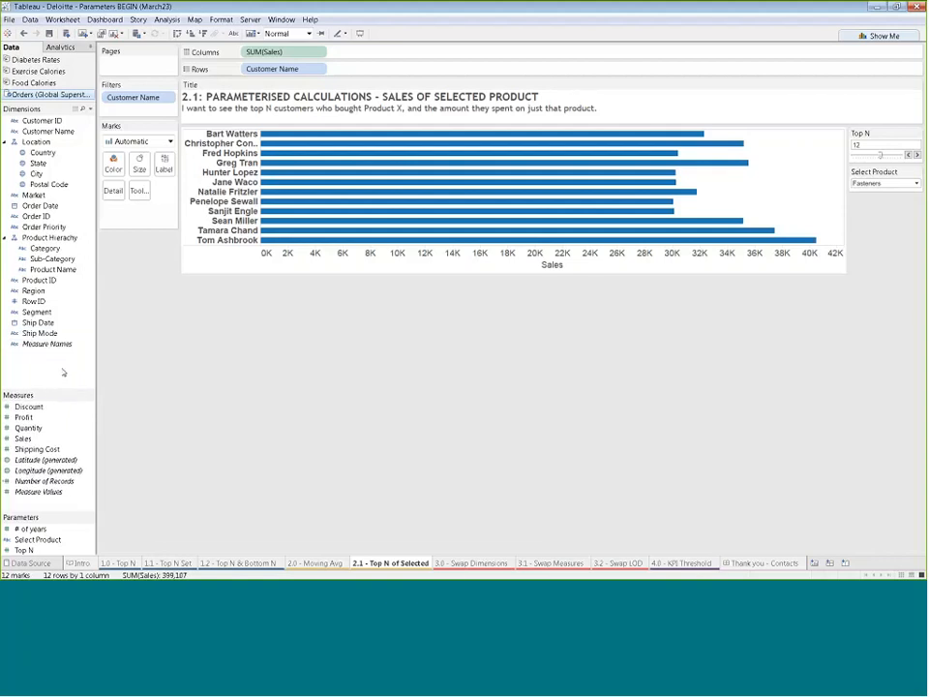
pyautogui.click(62, 260)
pyautogui.rightClick(63, 259)
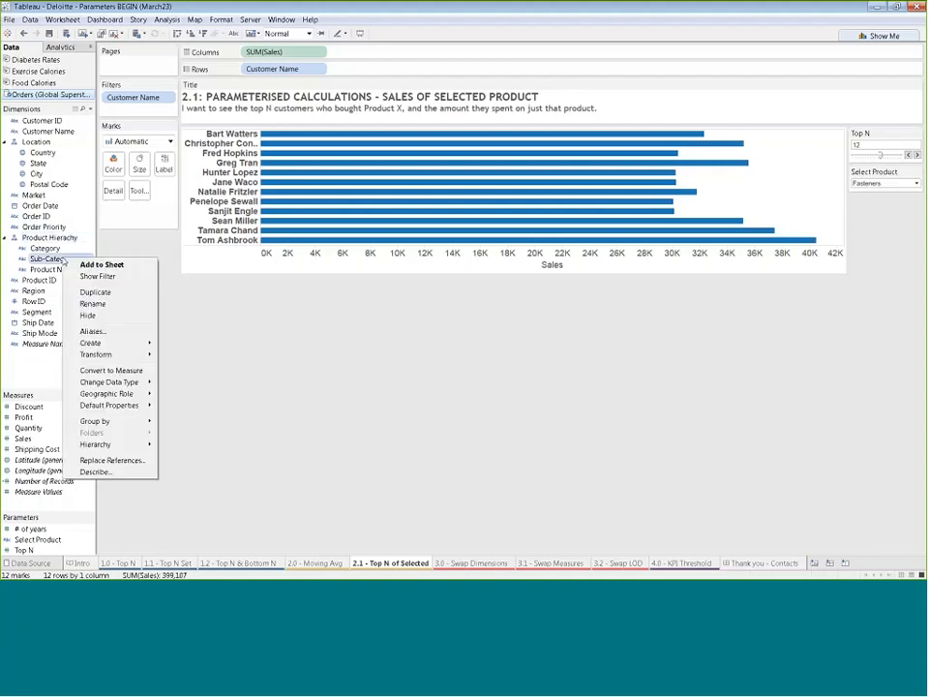
pyautogui.moveTo(117, 348)
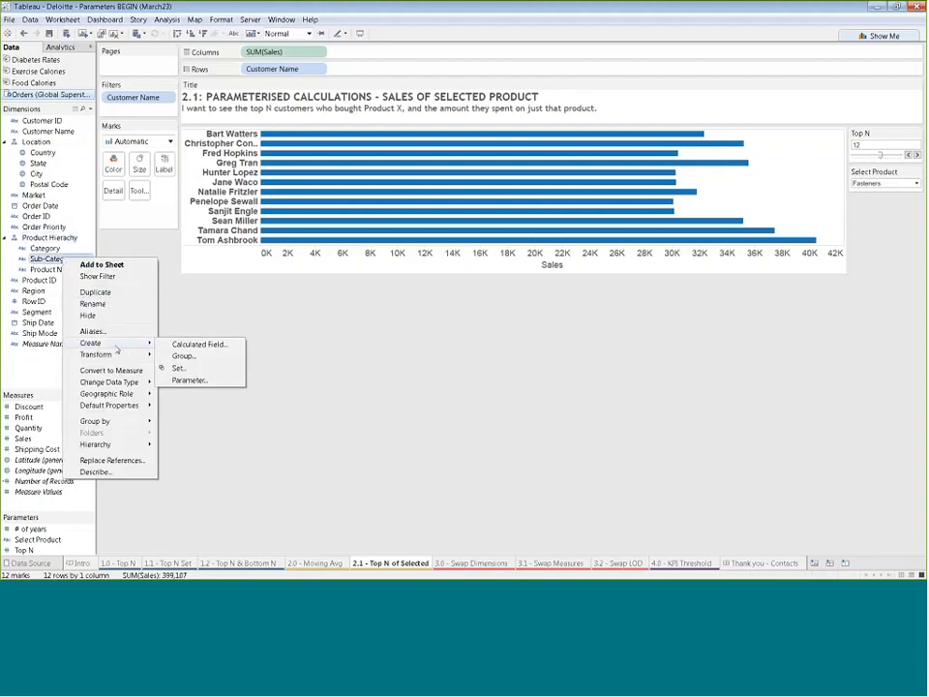
pyautogui.click(199, 345)
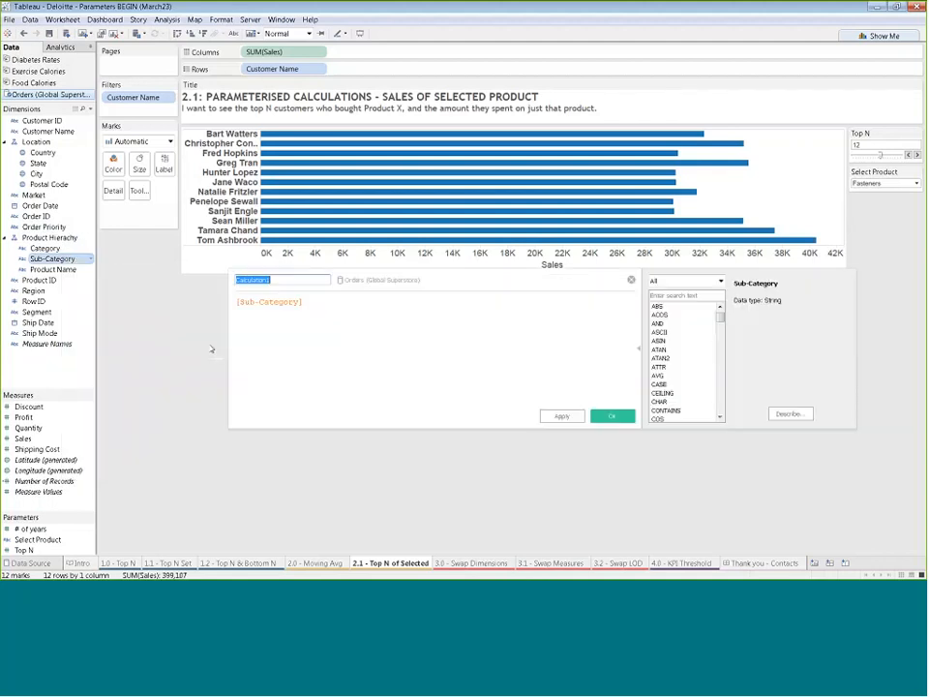
pyautogui.write('Filter')
# Step: Make the Filter formula compare the parameter with the field: [Select Product]=[Sub-Category]
pyautogui.click(237, 302)
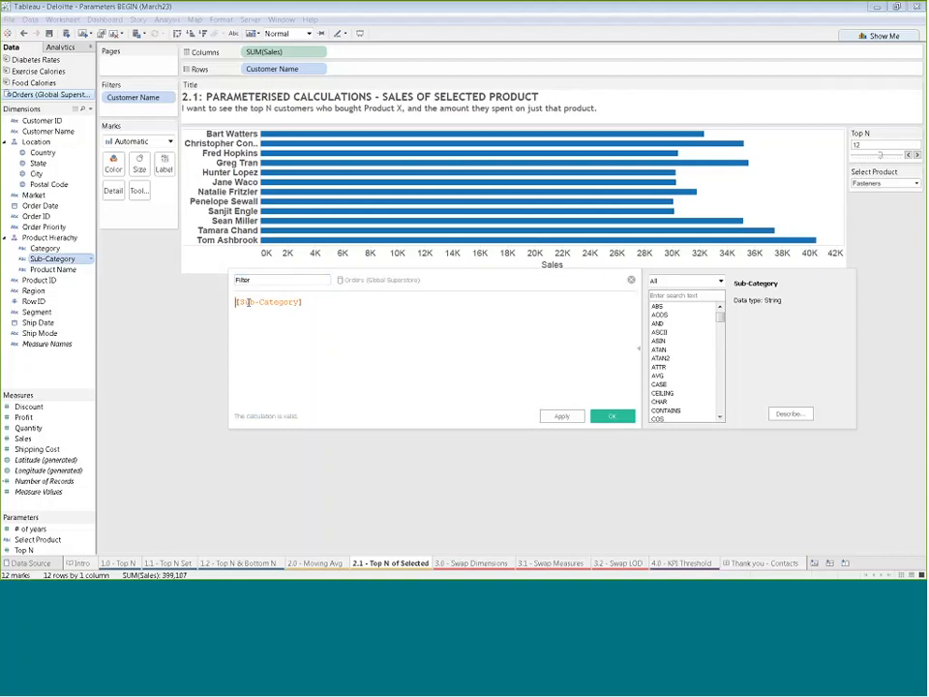
pyautogui.write('Se')
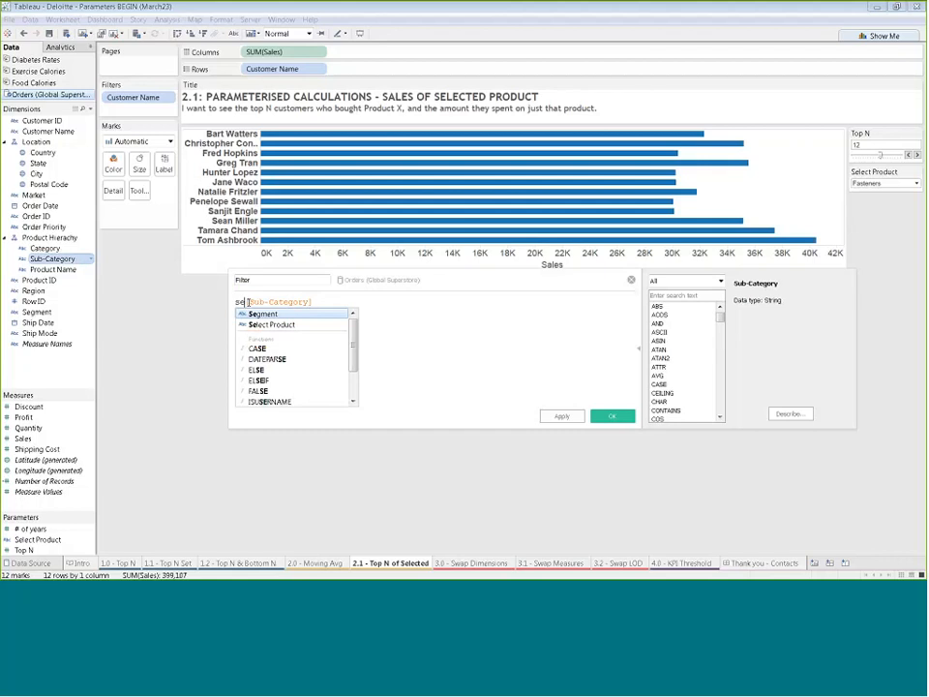
pyautogui.write('l')
pyautogui.press('Return')
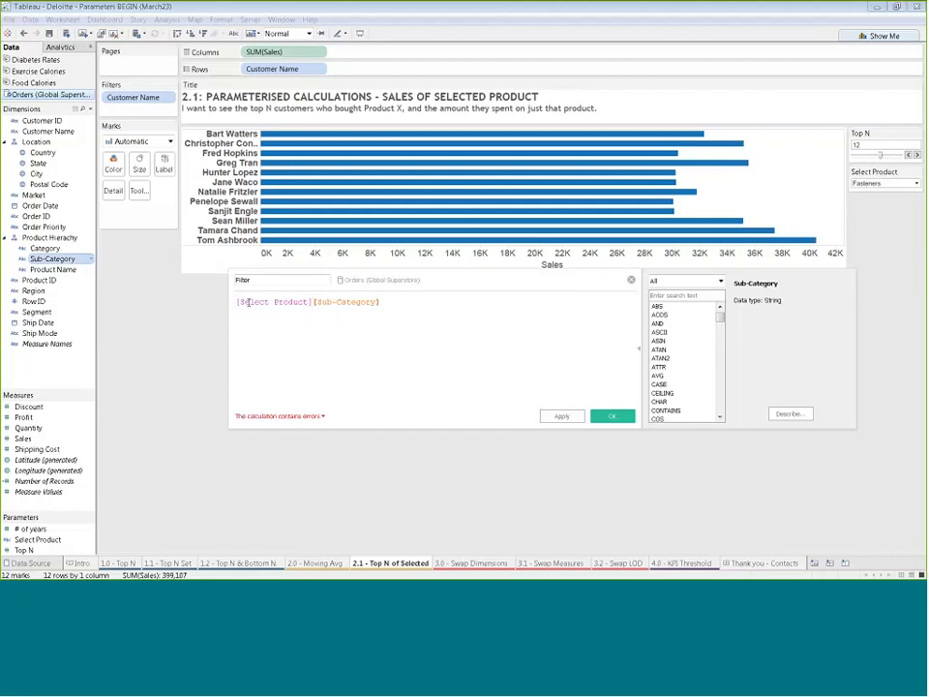
pyautogui.write('=')
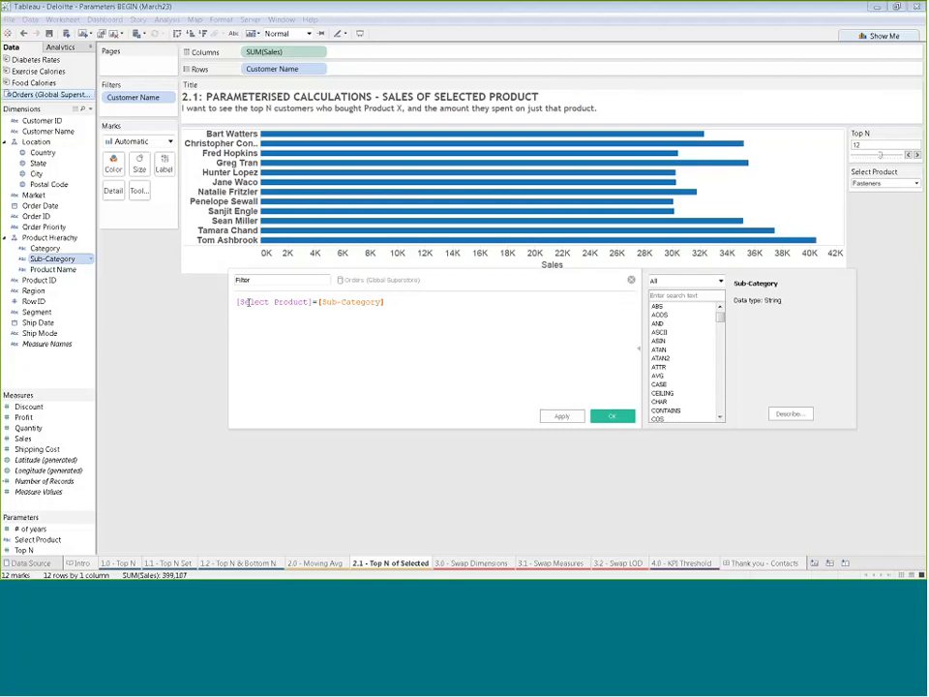
# Step: Extend the Filter formula with OR [Select Product]="Any" and save the calculated field
pyautogui.write(' OR')
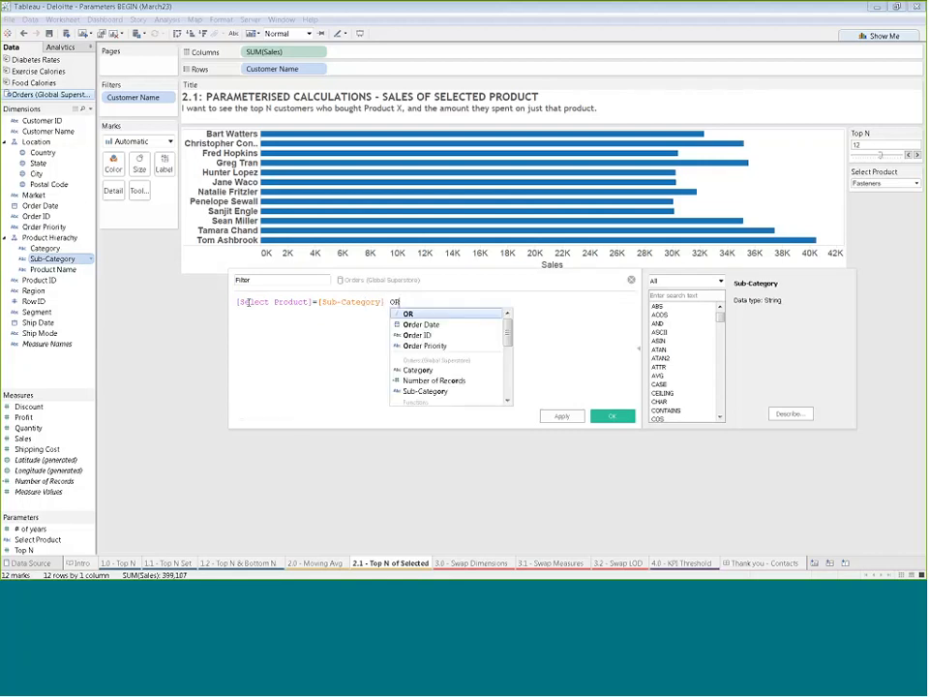
pyautogui.write(' se')
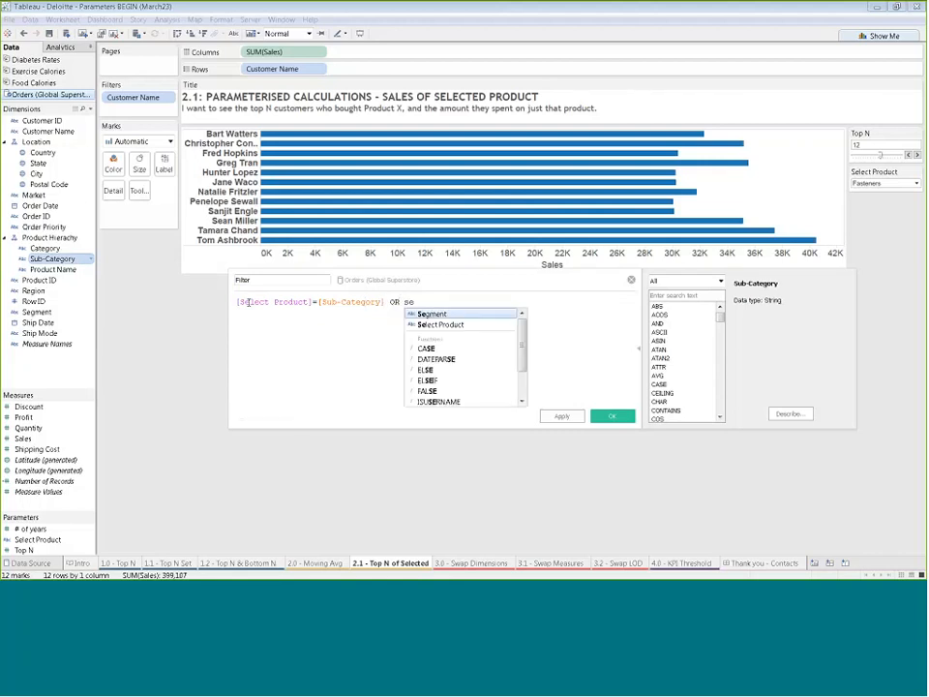
pyautogui.press('Return')
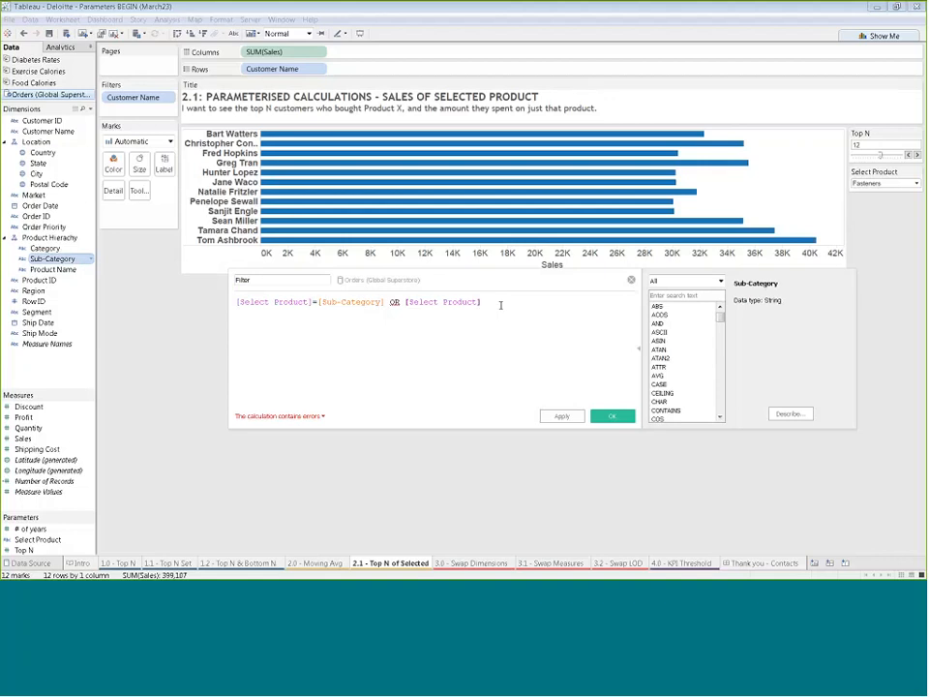
pyautogui.write("='")
pyautogui.write('Ar')
pyautogui.write("y'")
pyautogui.click(916, 184)
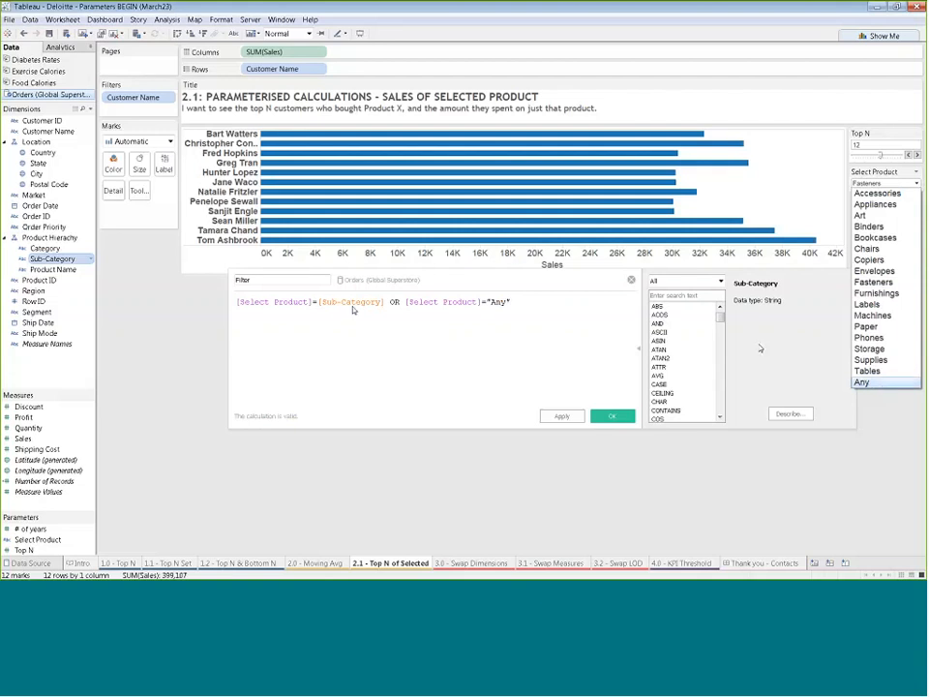
pyautogui.click(568, 365)
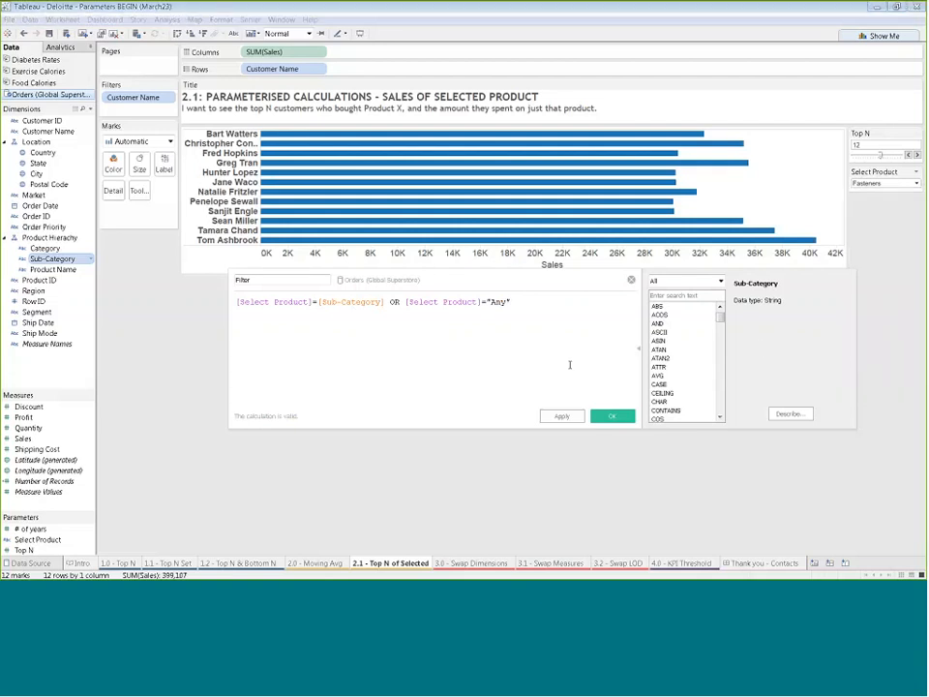
pyautogui.click(610, 416)
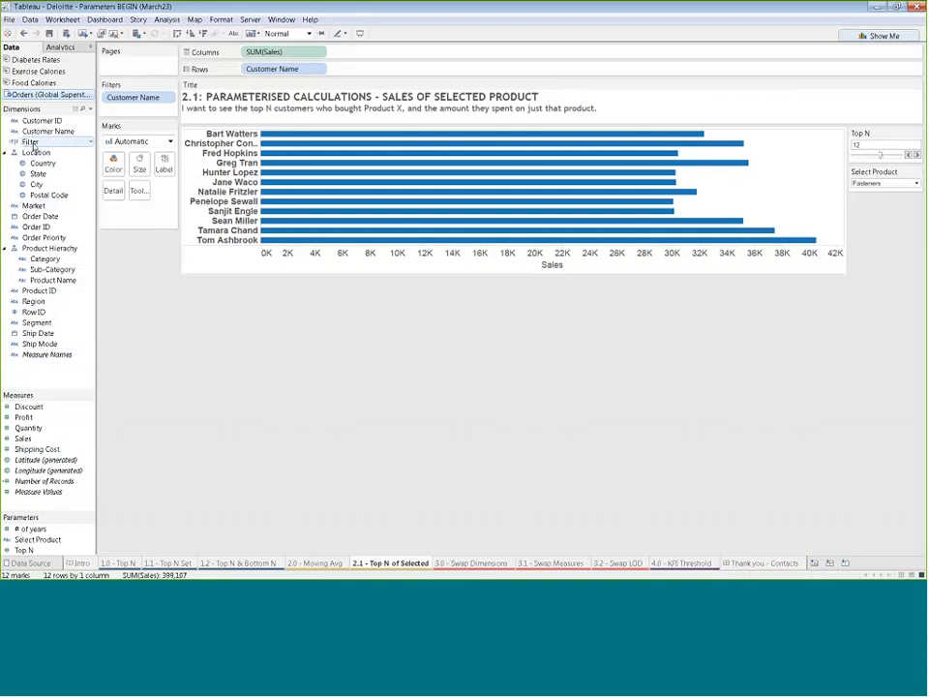
# Step: Filter the sheet to True for the Filter field and sort the customers by sales in descending order
pyautogui.moveTo(64, 142); pyautogui.dragTo(155, 111)
pyautogui.click(448, 434)
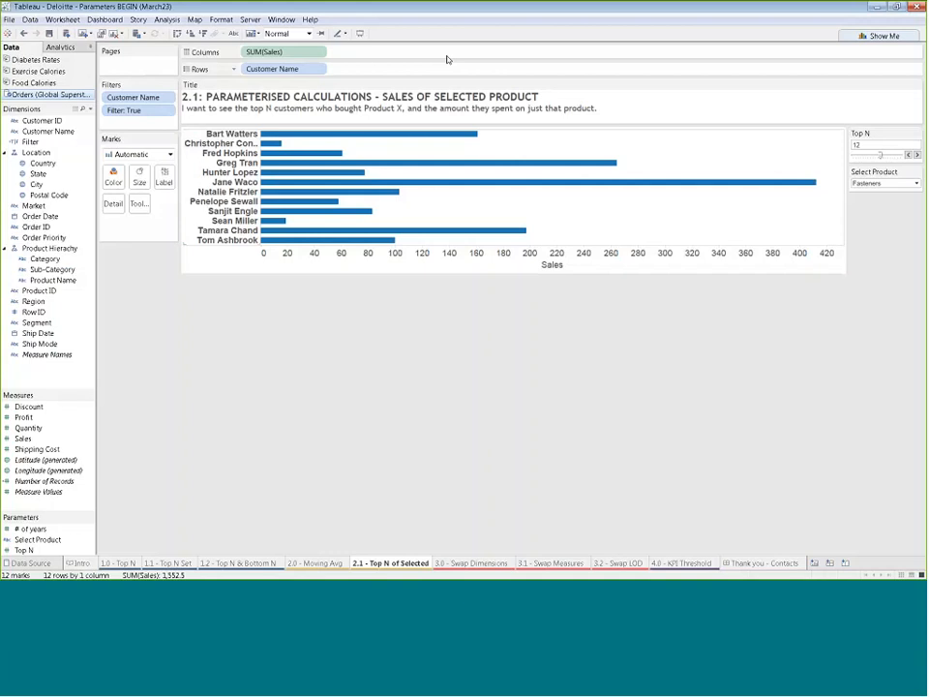
pyautogui.click(199, 33)
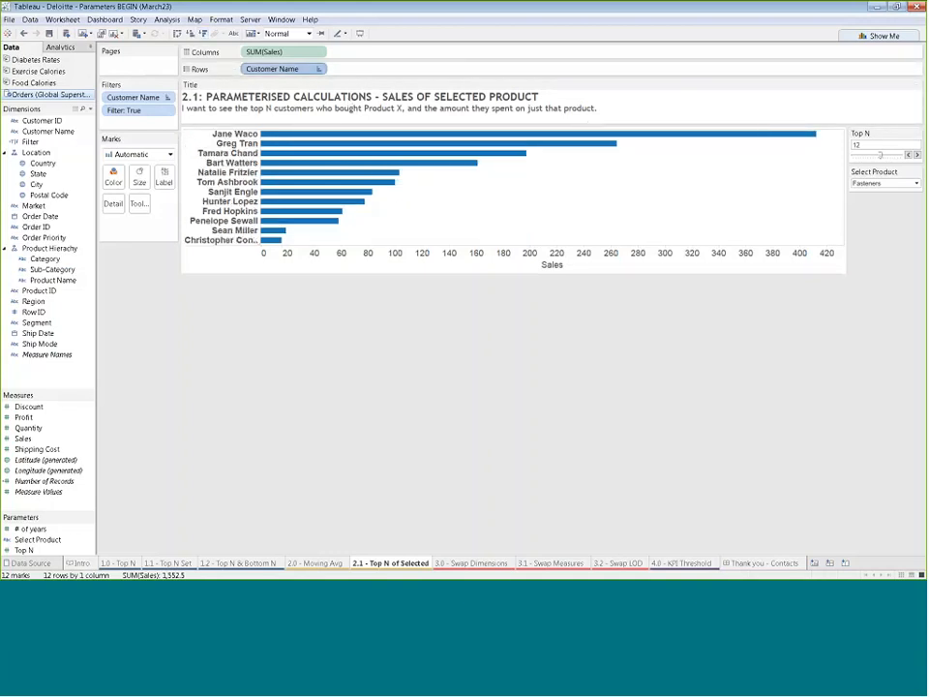
# Step: Set Top N to 13 and switch Select Product to Art and then to Bookcases
pyautogui.moveTo(882, 156)
pyautogui.mouseDown()
pyautogui.moveTo(892, 157)
pyautogui.moveTo(874, 158)
pyautogui.moveTo(884, 157)
pyautogui.mouseUp()
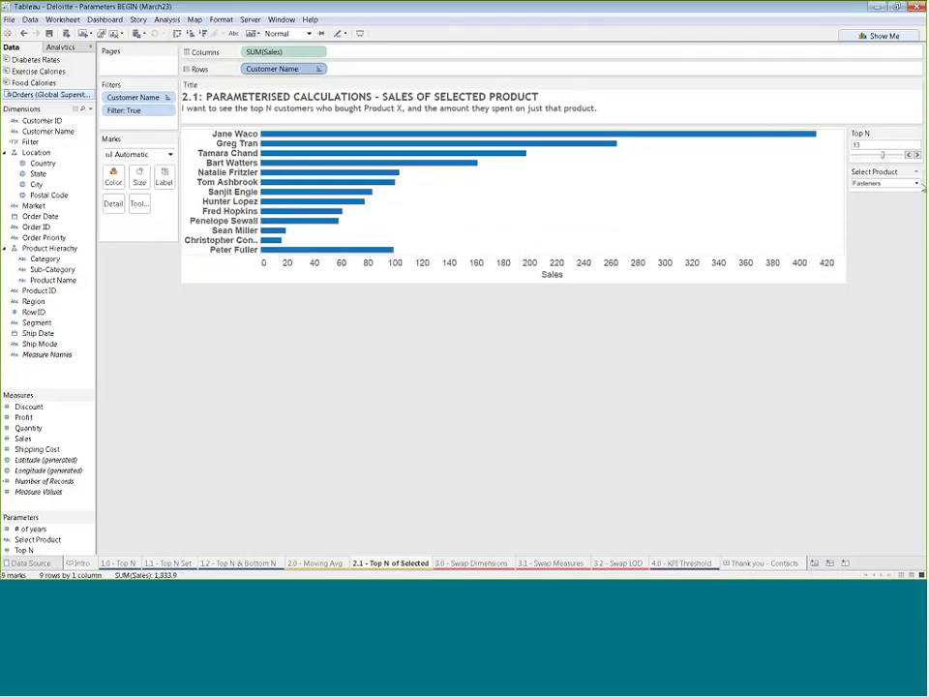
pyautogui.click(916, 183)
pyautogui.click(895, 217)
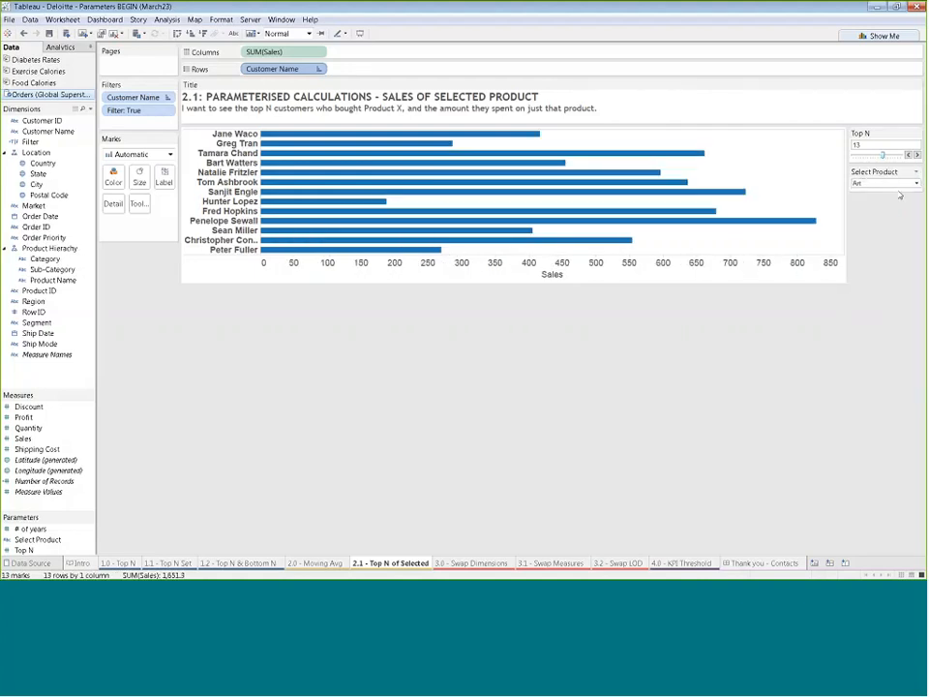
pyautogui.click(915, 183)
pyautogui.click(895, 237)
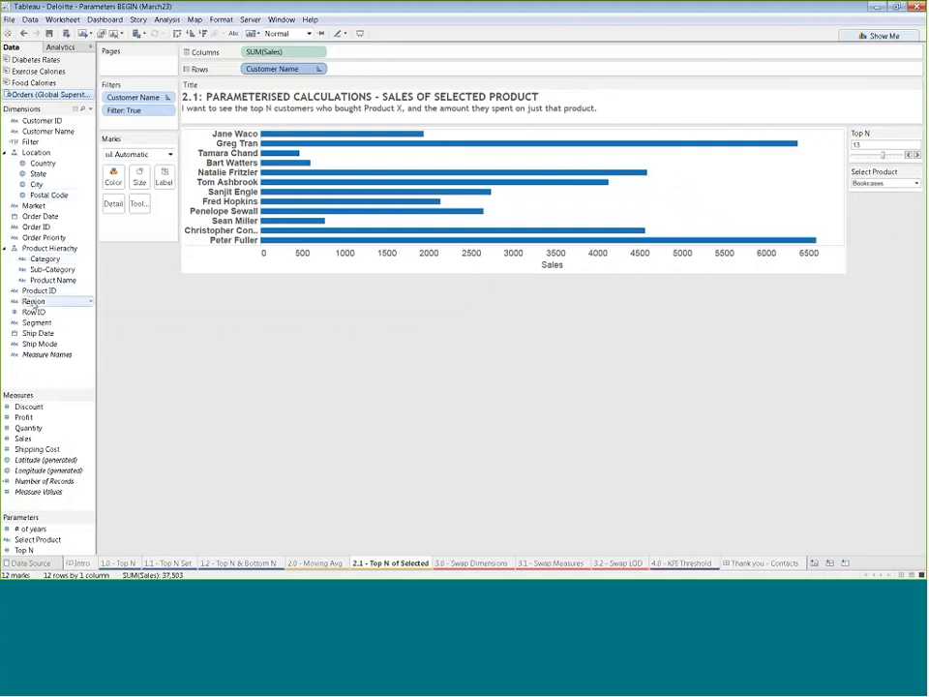
# Step: Color the sales bars by Segment and switch Select Product to Envelopes
pyautogui.moveTo(37, 326); pyautogui.dragTo(111, 181)
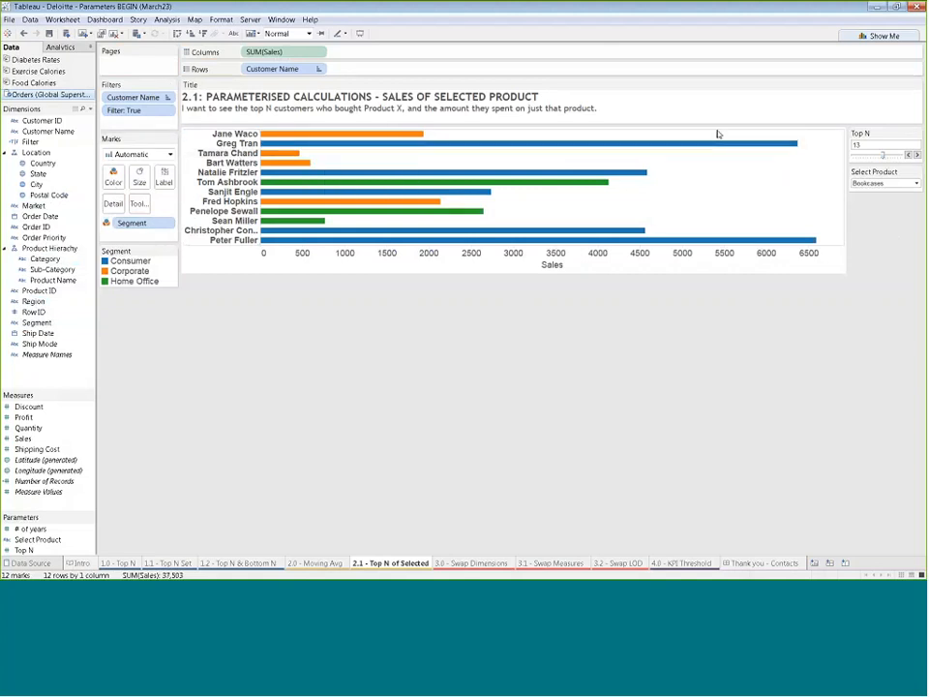
pyautogui.click(914, 183)
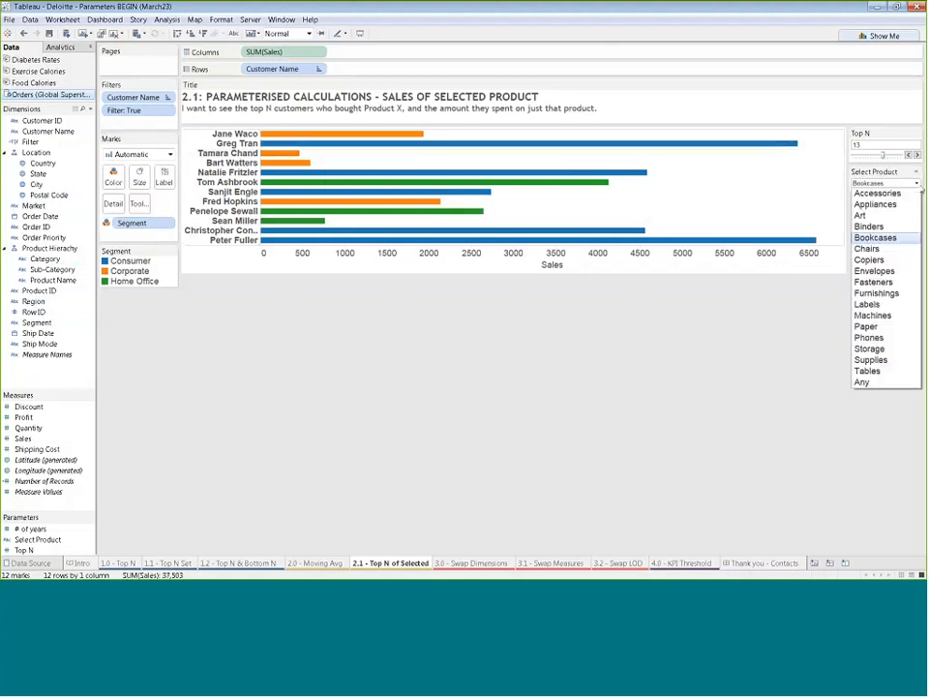
pyautogui.click(877, 271)
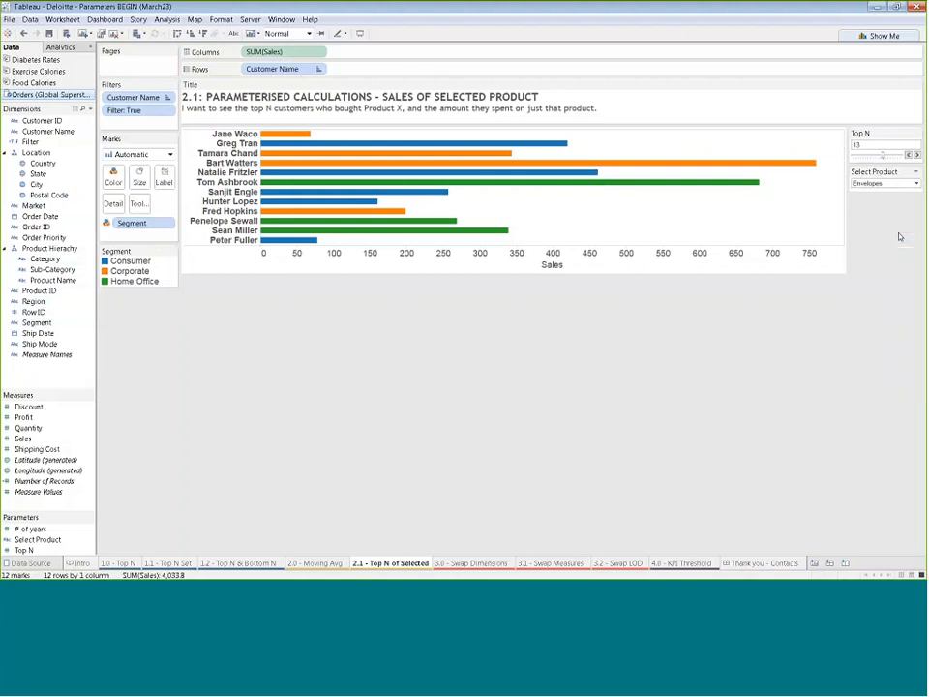
# Step: Return Select Product to Bookcases and sort the customers again by descending sales
pyautogui.click(204, 35)
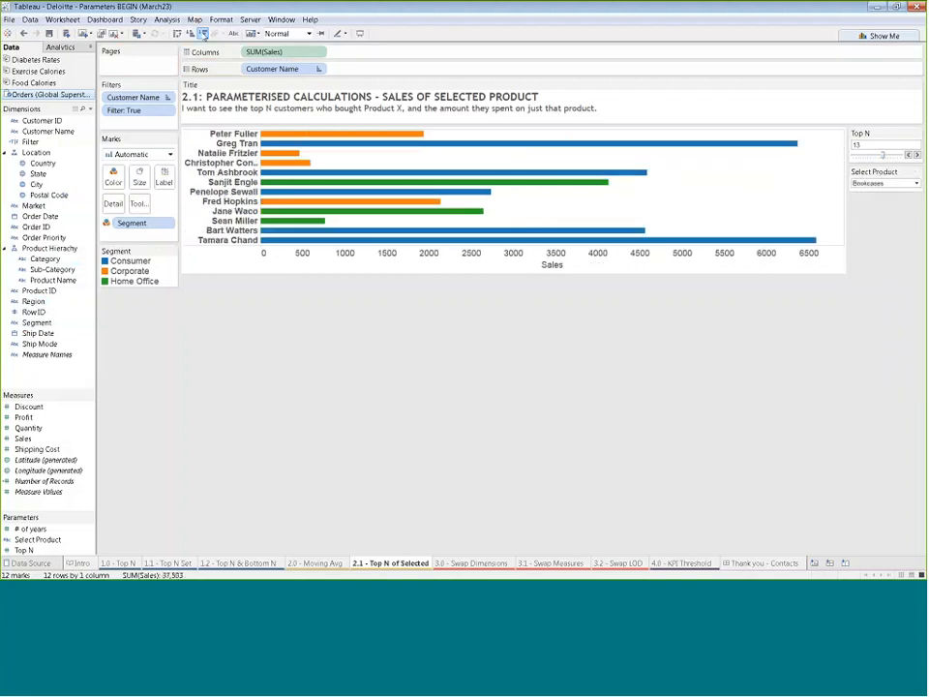
pyautogui.moveTo(795, 145)
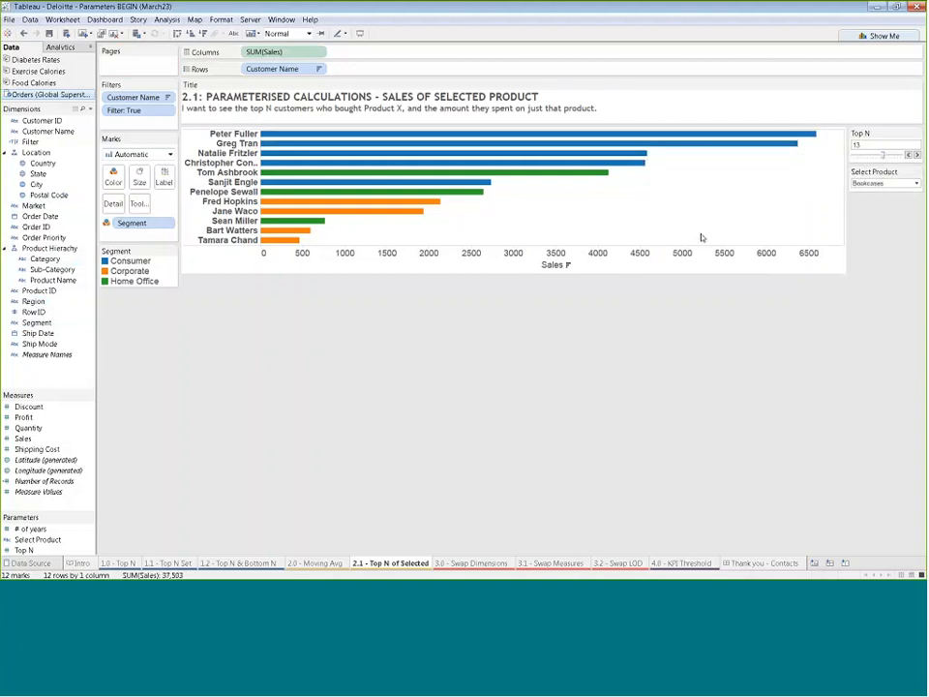
pyautogui.click(917, 184)
pyautogui.click(916, 184)
pyautogui.moveTo(366, 177)
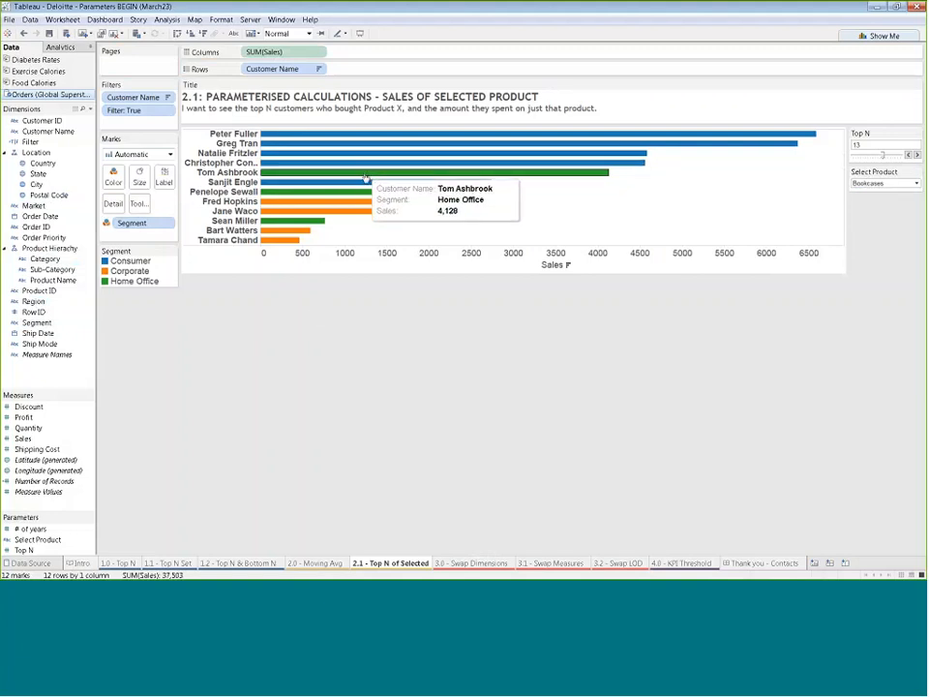
# Step: Open the 3.0 - Swap Dimensions sheet and select the Exercise Calories data source
pyautogui.click(329, 564)
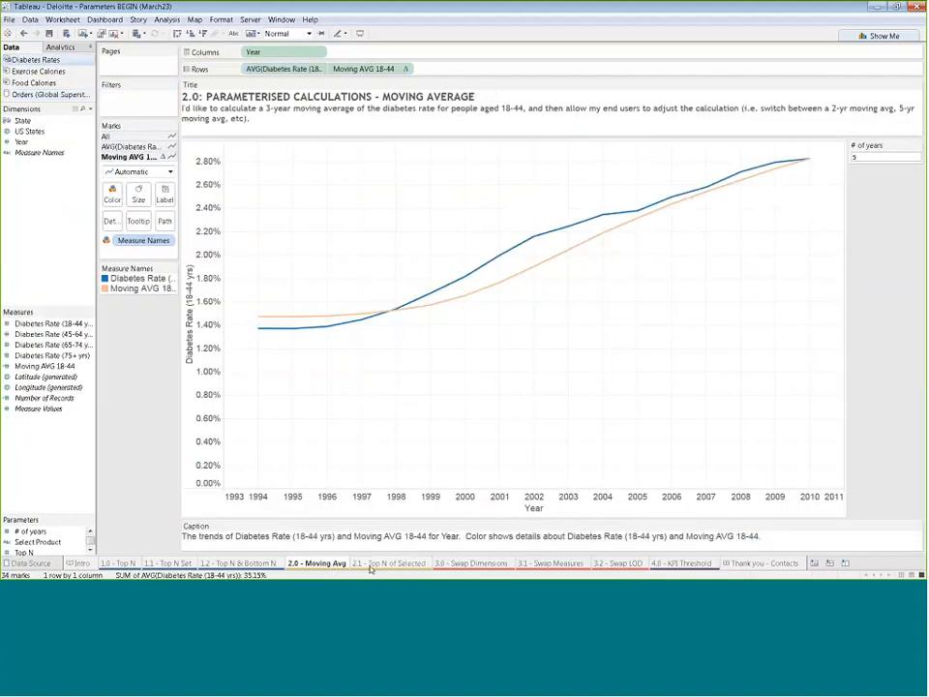
pyautogui.click(390, 564)
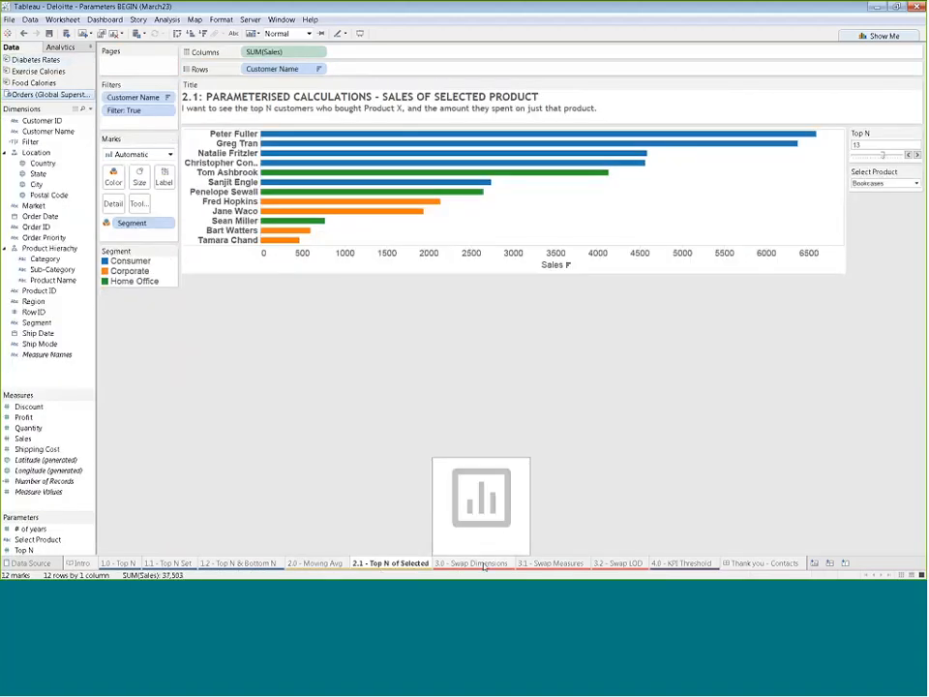
pyautogui.click(476, 563)
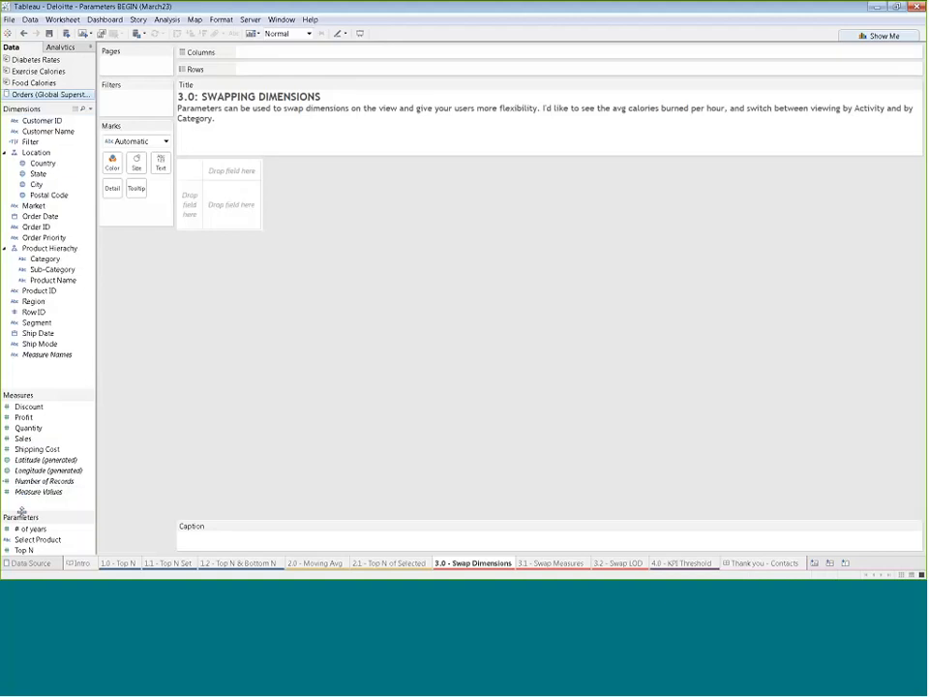
pyautogui.moveTo(21, 511); pyautogui.dragTo(24, 501)
pyautogui.moveTo(38, 393); pyautogui.dragTo(40, 375)
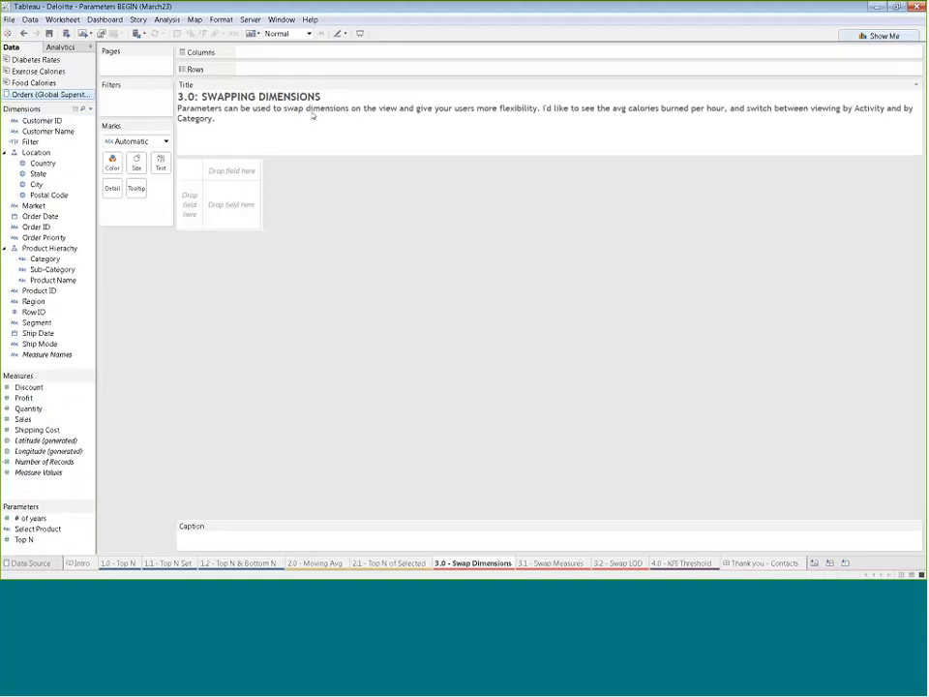
pyautogui.click(31, 73)
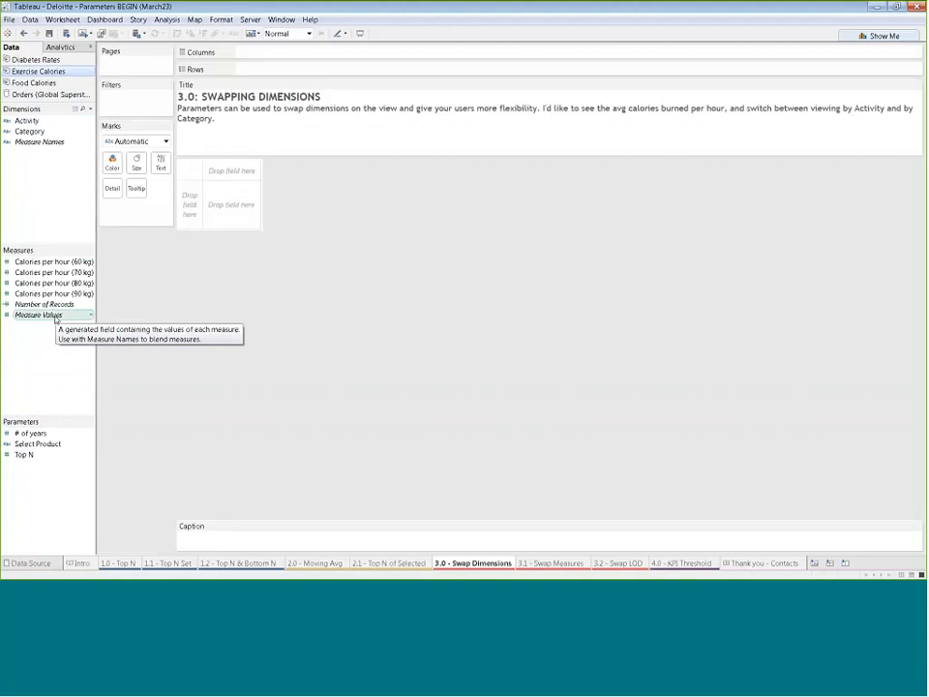
# Step: Create a string parameter named Swap Activity/Category that allows a list of values
pyautogui.rightClick(45, 501)
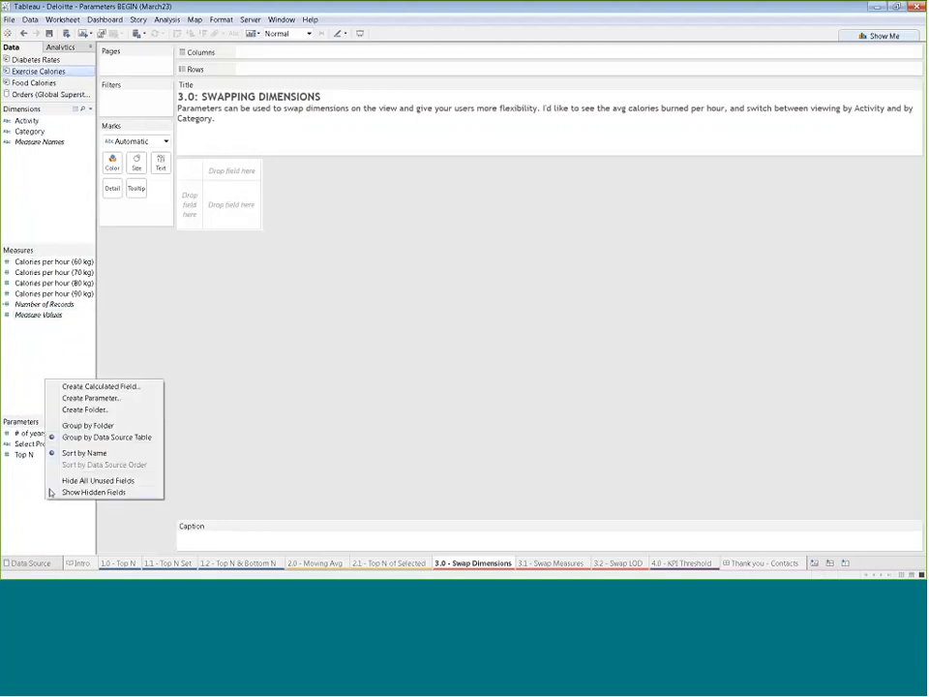
pyautogui.click(97, 398)
pyautogui.write('Swap activity/Category')
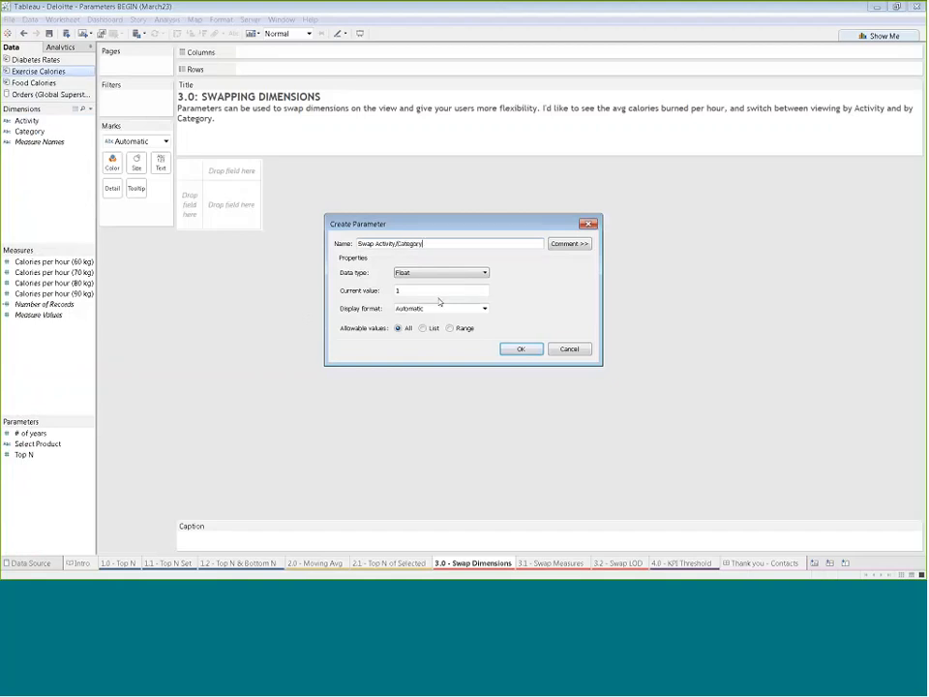
pyautogui.click(442, 274)
pyautogui.click(439, 299)
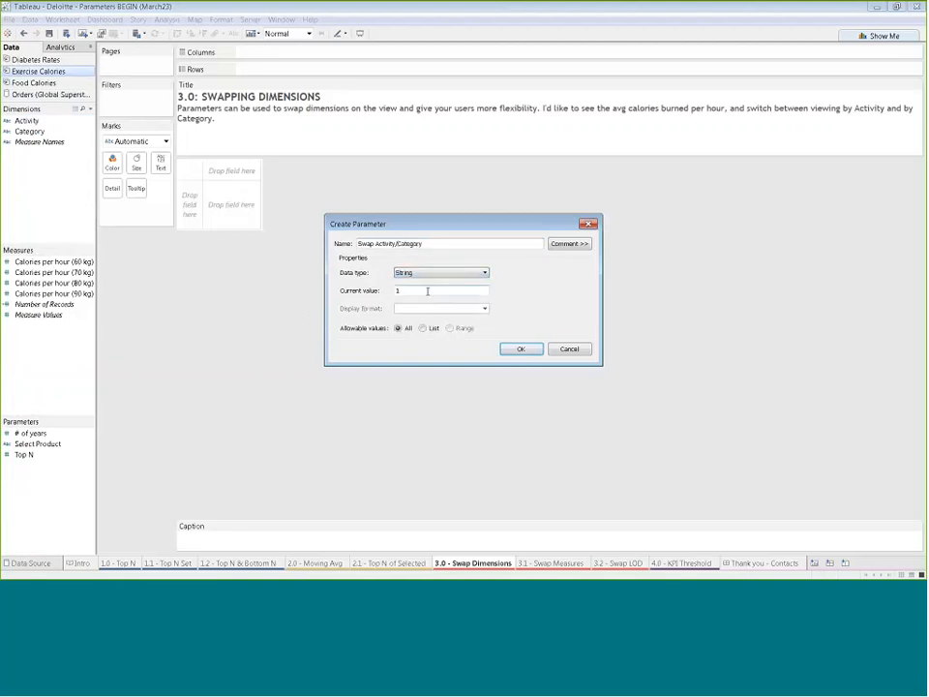
pyautogui.click(422, 328)
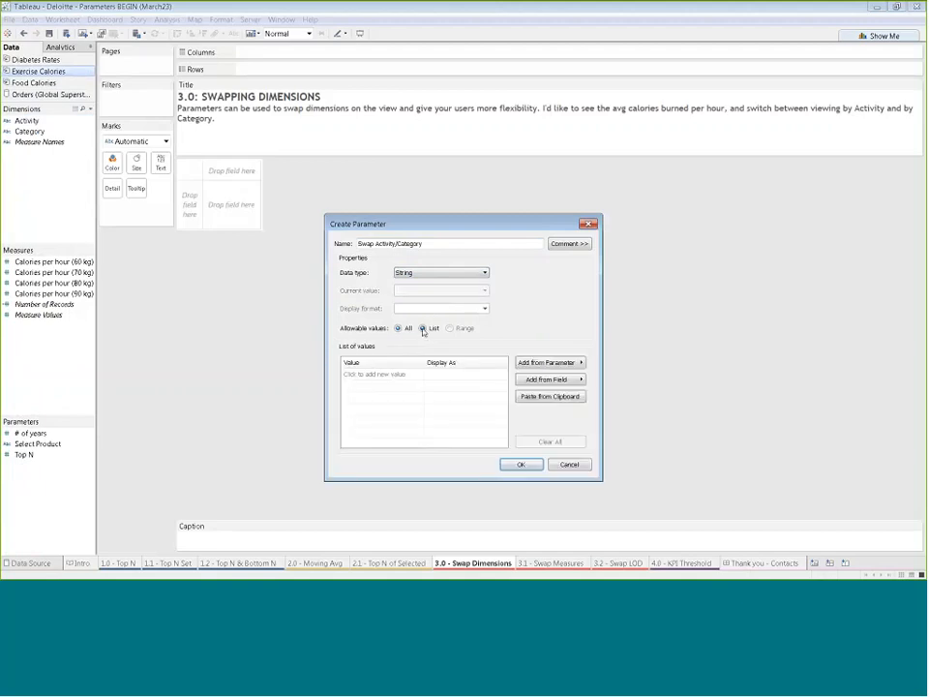
# Step: Add Activity and Category as the allowable values and save the Swap Activity/Category parameter
pyautogui.click(377, 374)
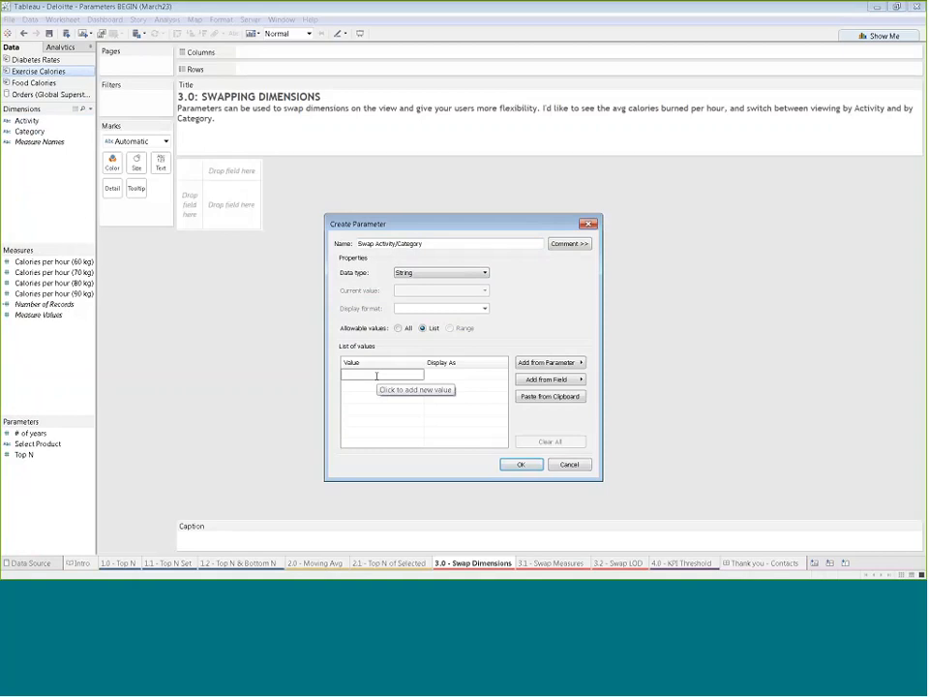
pyautogui.write('Activity')
pyautogui.click(371, 385)
pyautogui.write('Category')
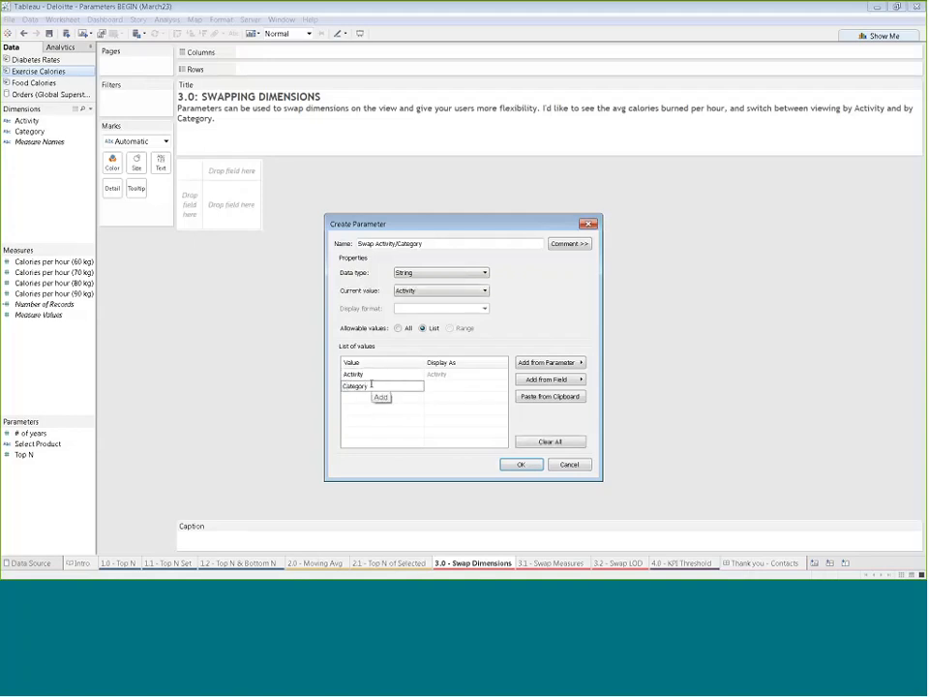
pyautogui.click(408, 395)
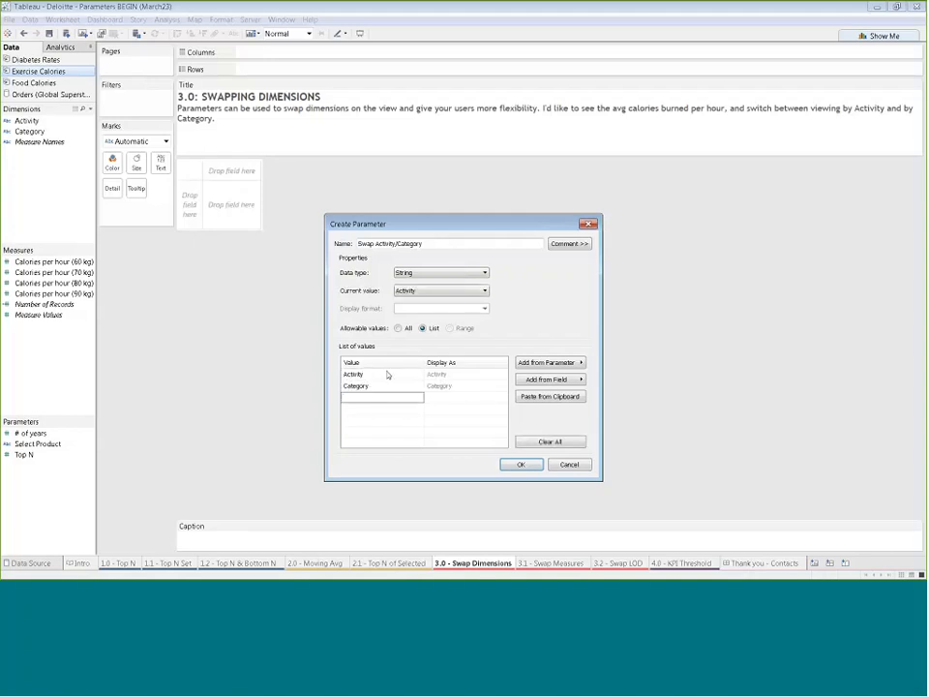
pyautogui.click(387, 375)
pyautogui.click(389, 388)
pyautogui.click(387, 377)
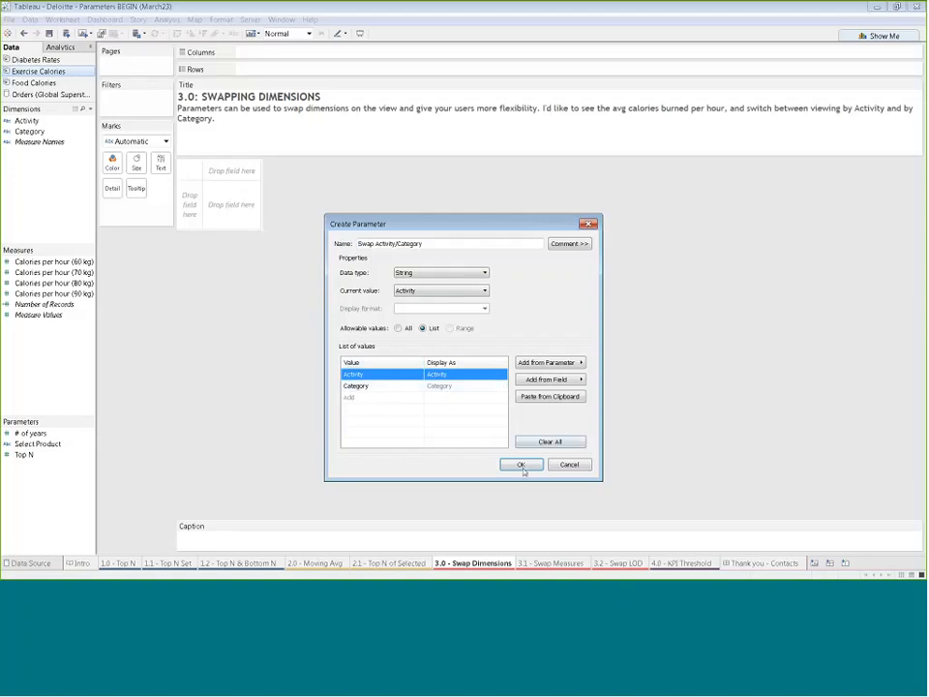
pyautogui.click(521, 465)
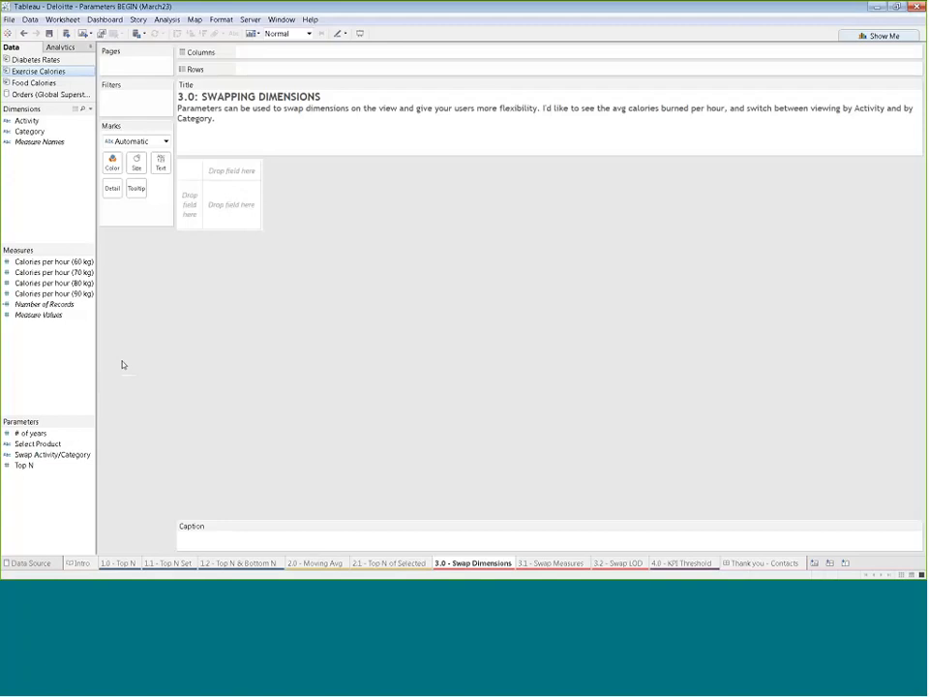
# Step: Create a calculated field named Activity/Category and begin its formula with CASE [Swap Activity/Category]
pyautogui.rightClick(39, 364)
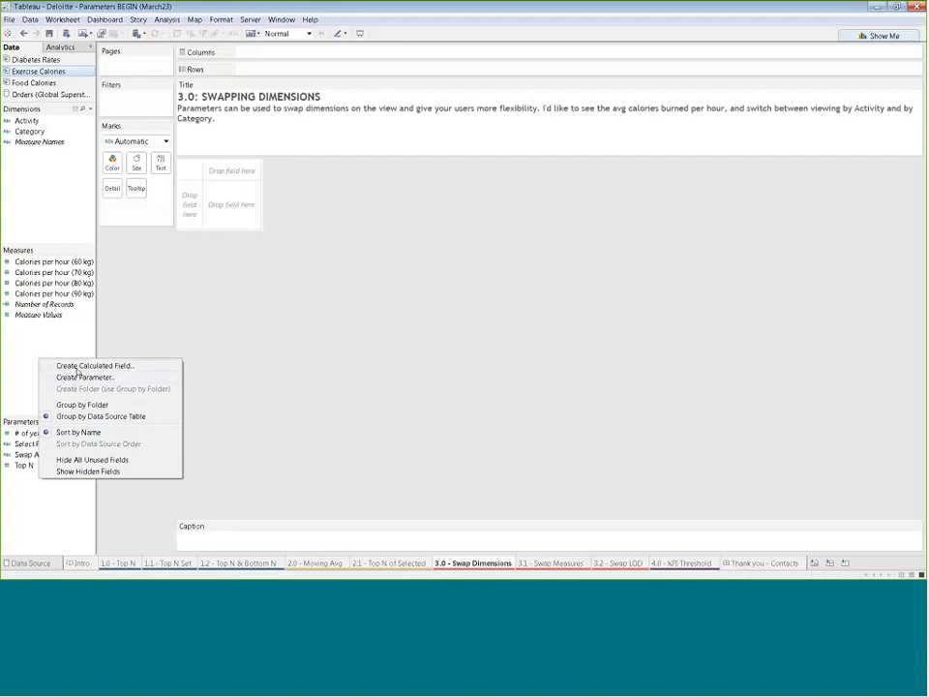
pyautogui.click(63, 366)
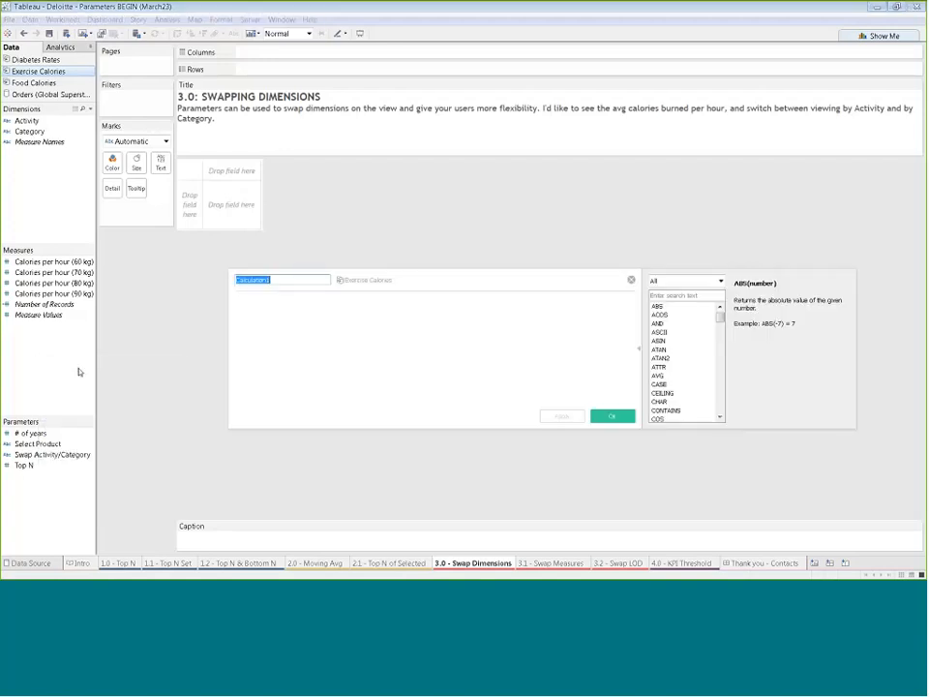
pyautogui.write('Activity/Category')
pyautogui.press('Tab')
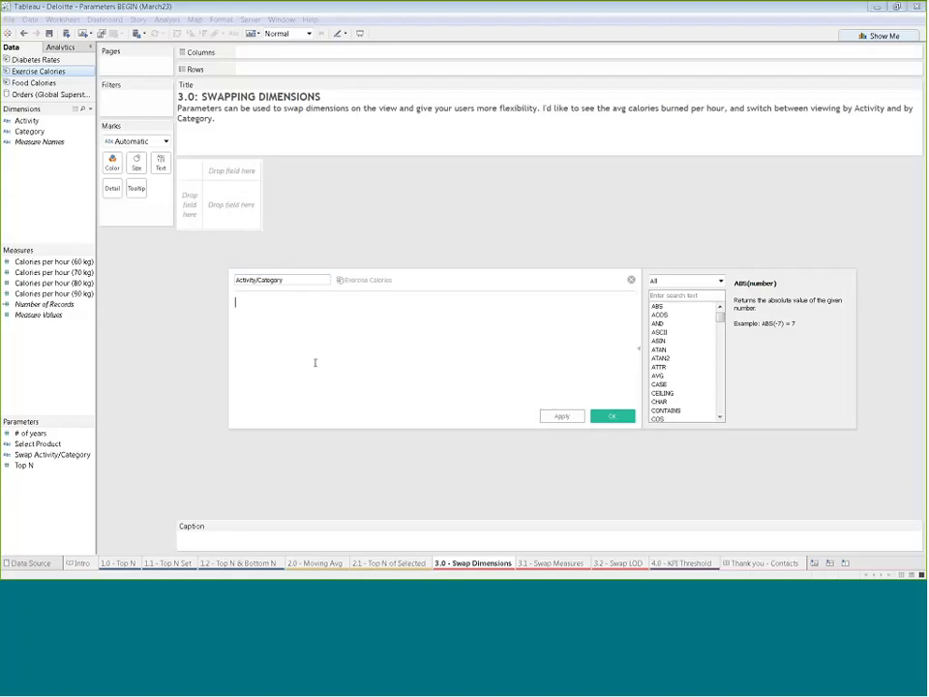
pyautogui.write('CASE')
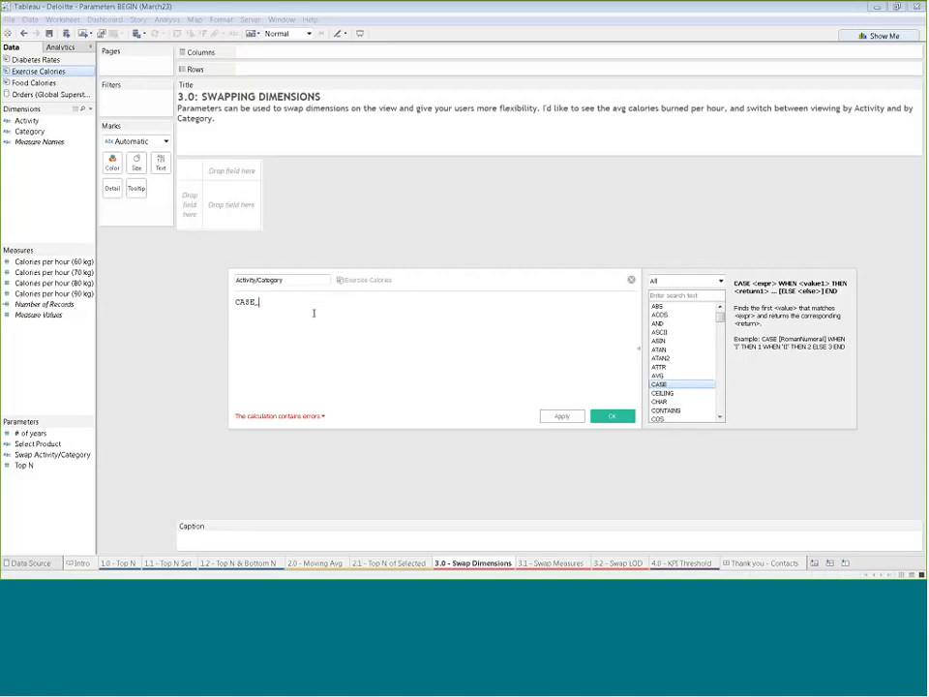
pyautogui.write('w')
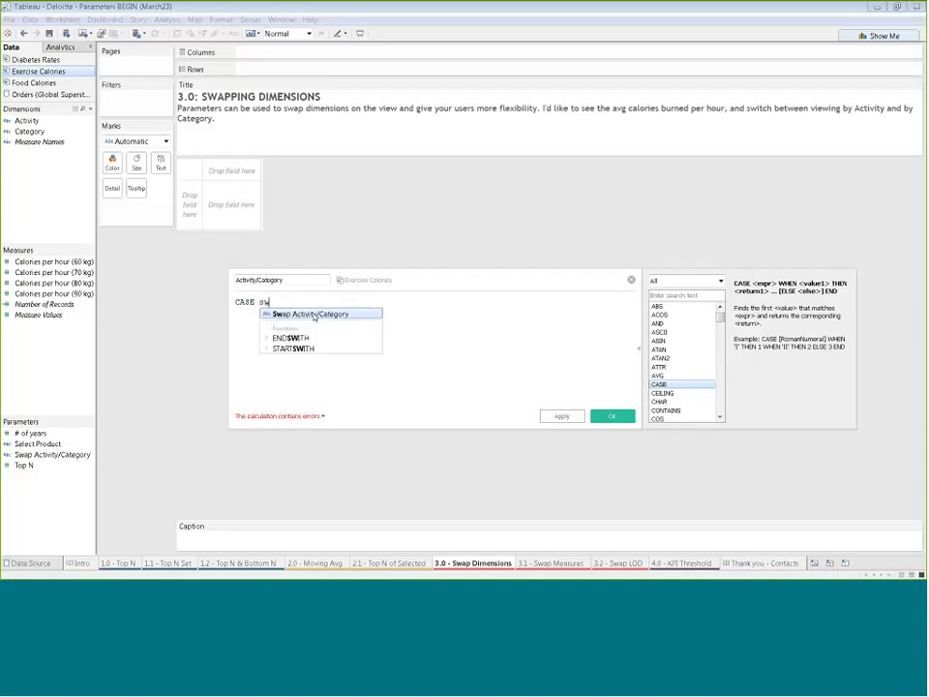
pyautogui.click(313, 315)
pyautogui.press('Return')
# Step: Add the line WHEN "Activity" THEN [Activity] to the CASE formula
pyautogui.write('w')
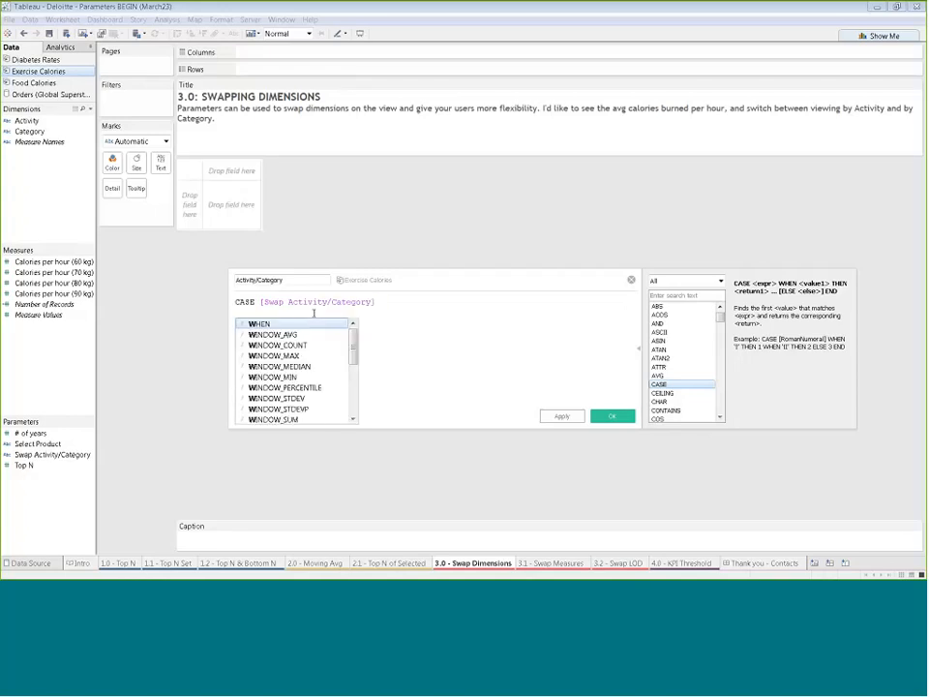
pyautogui.press('Return')
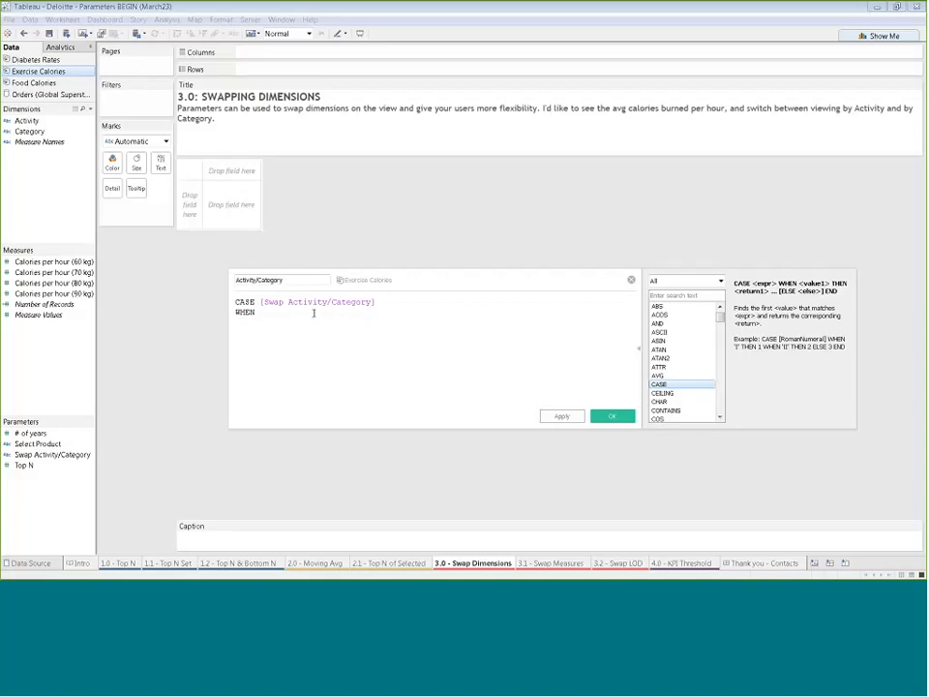
pyautogui.write('"Activity" THEN')
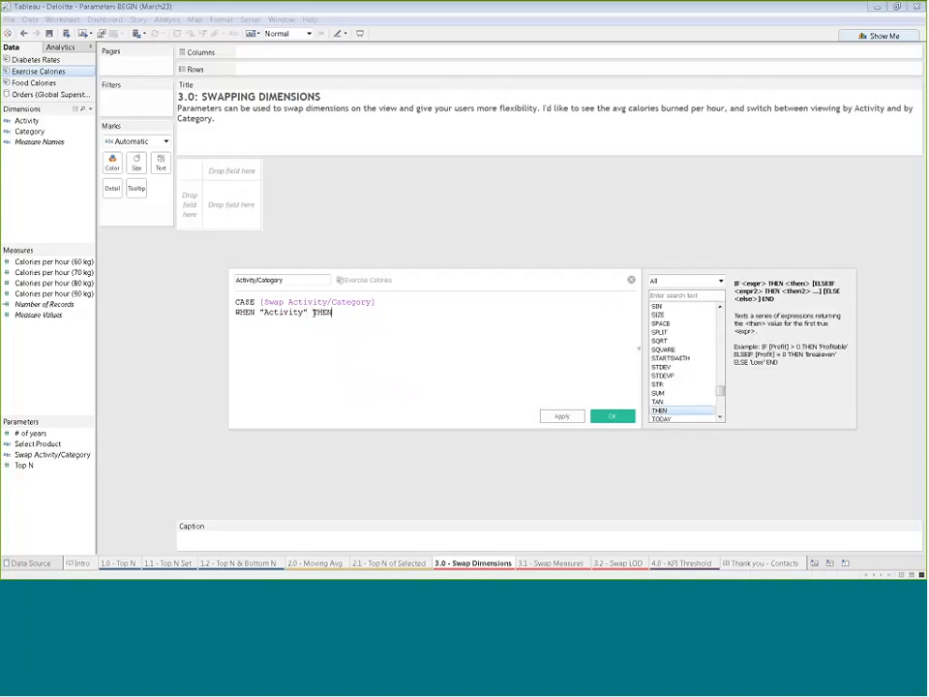
pyautogui.write(' ac')
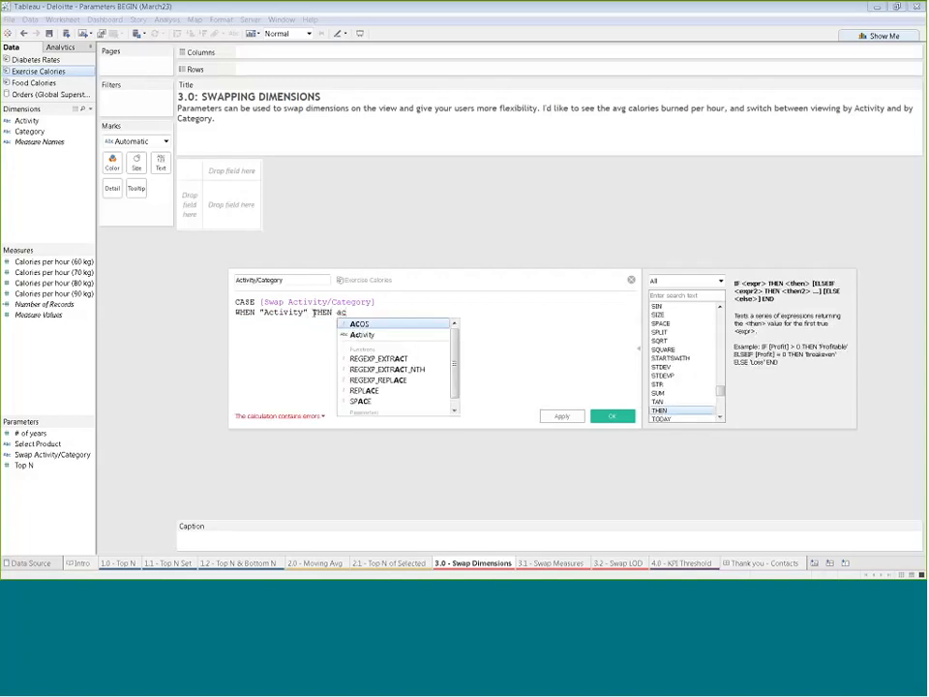
pyautogui.press('Down')
pyautogui.press('Return')
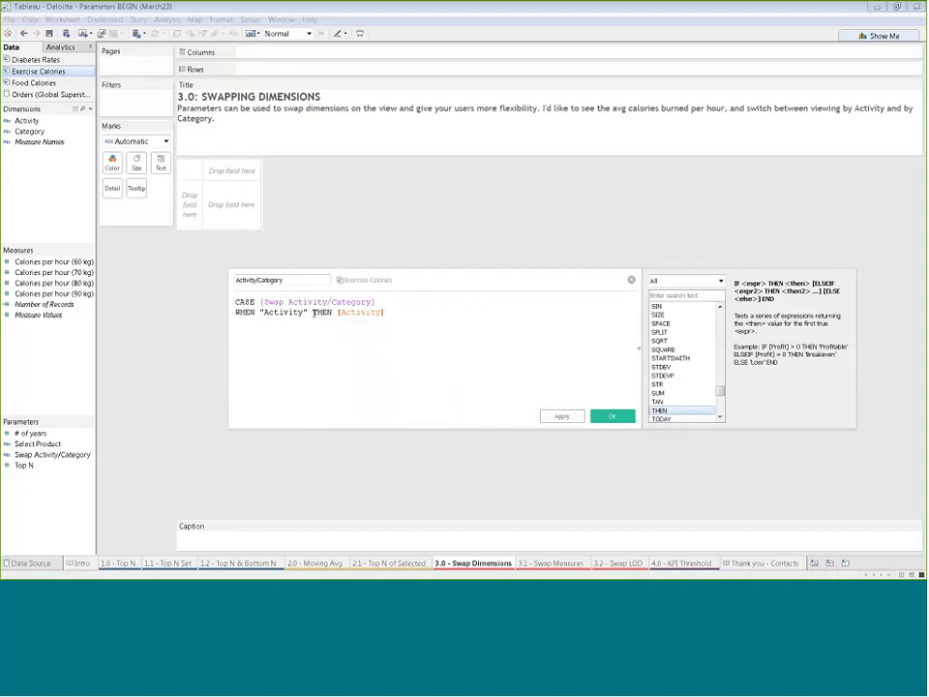
# Step: Add a second condition line to the formula: WHEN "Category" THEN [Category]
pyautogui.press('Return')
pyautogui.write('Whe')
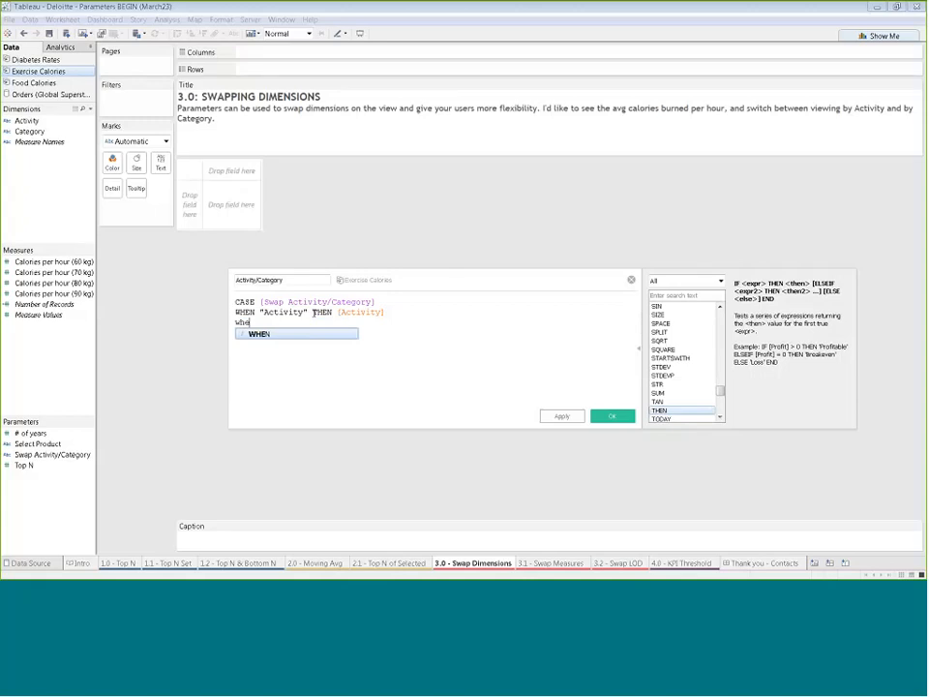
pyautogui.press('Return')
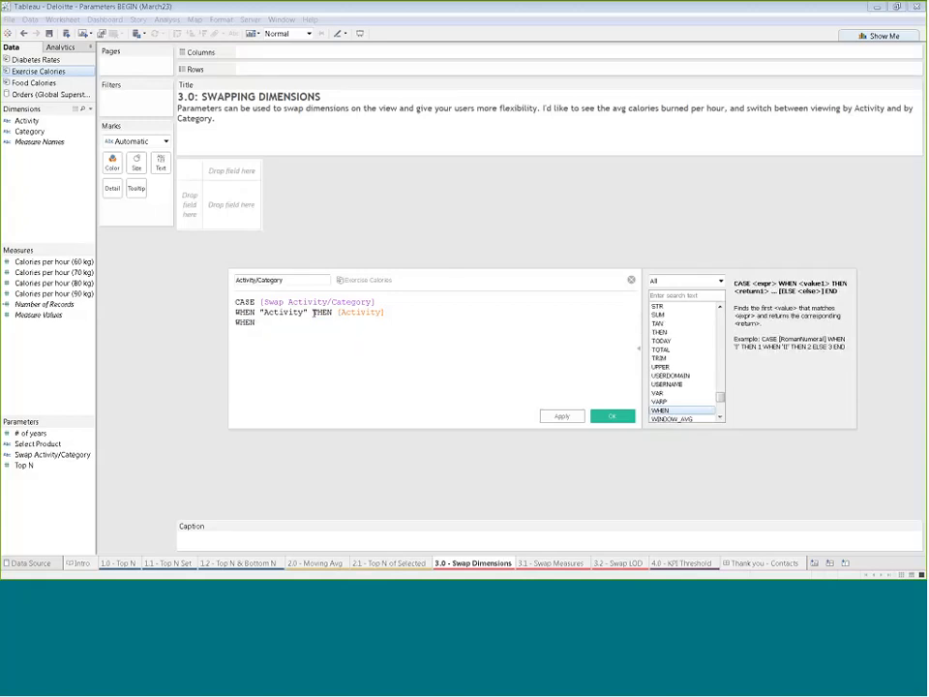
pyautogui.write('"Category" THEN')
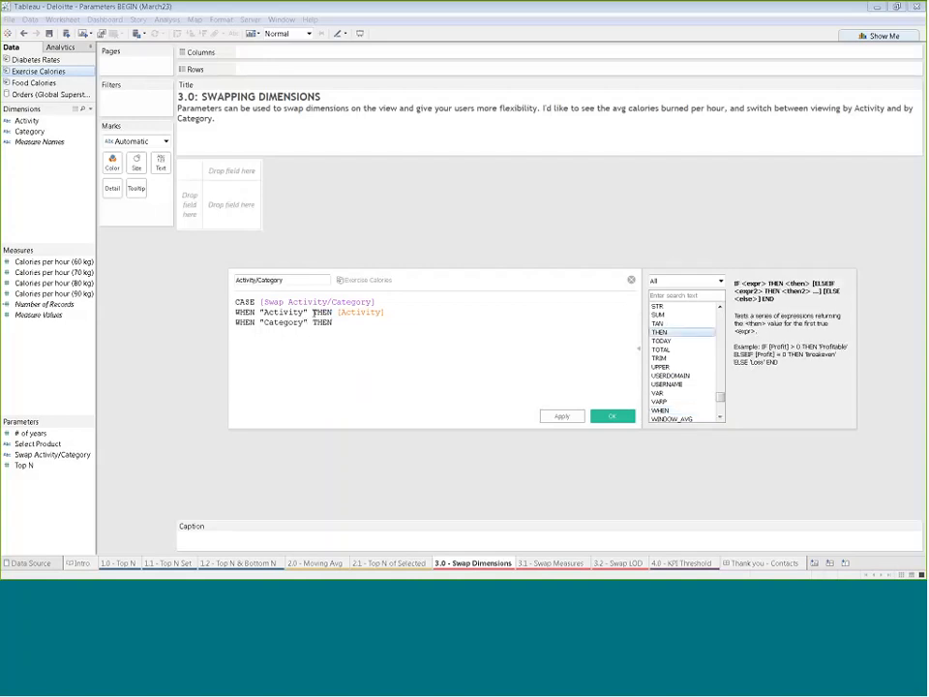
pyautogui.write(' cat')
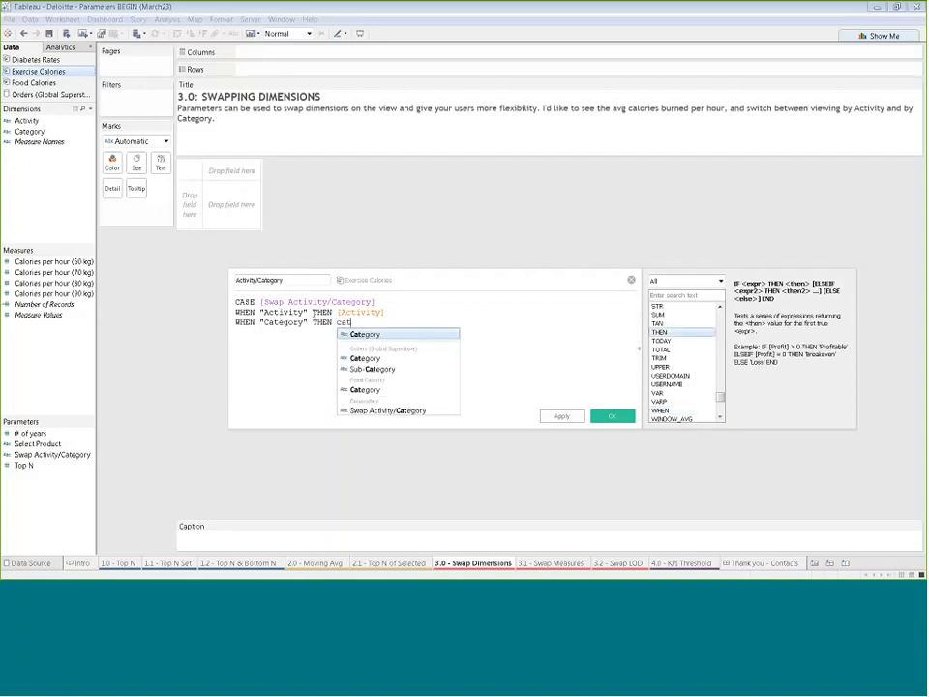
pyautogui.press('Return')
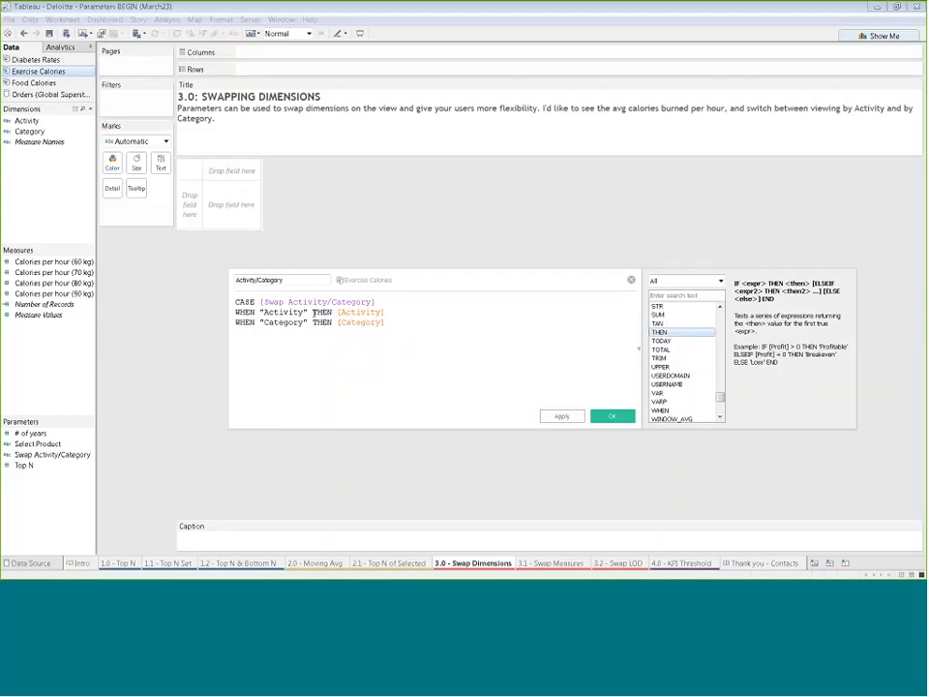
# Step: Close the CASE formula with END and save the Activity/Category calculated field
pyautogui.press('Return')
pyautogui.write('END')
pyautogui.press('Return')
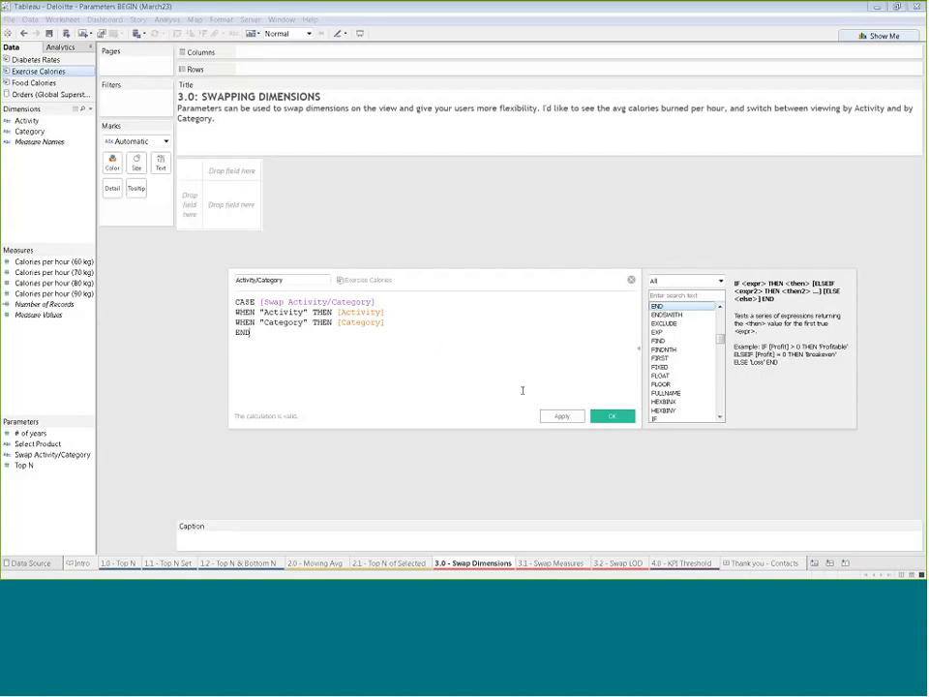
pyautogui.click(612, 416)
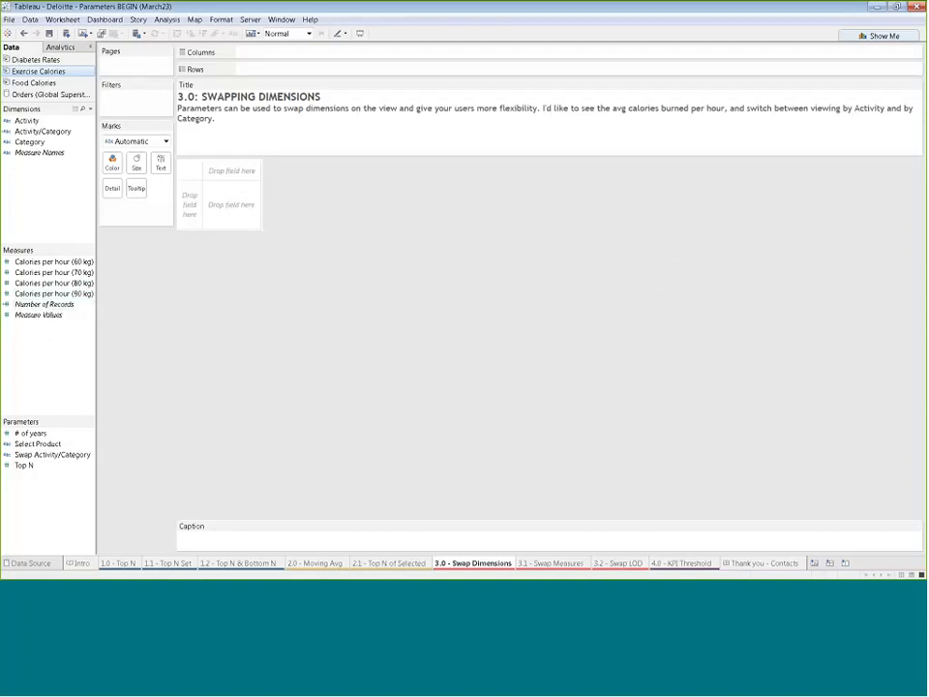
# Step: Place Activity/Category on the rows and show the control for the Swap Activity/Category parameter
pyautogui.moveTo(55, 139); pyautogui.dragTo(266, 72)
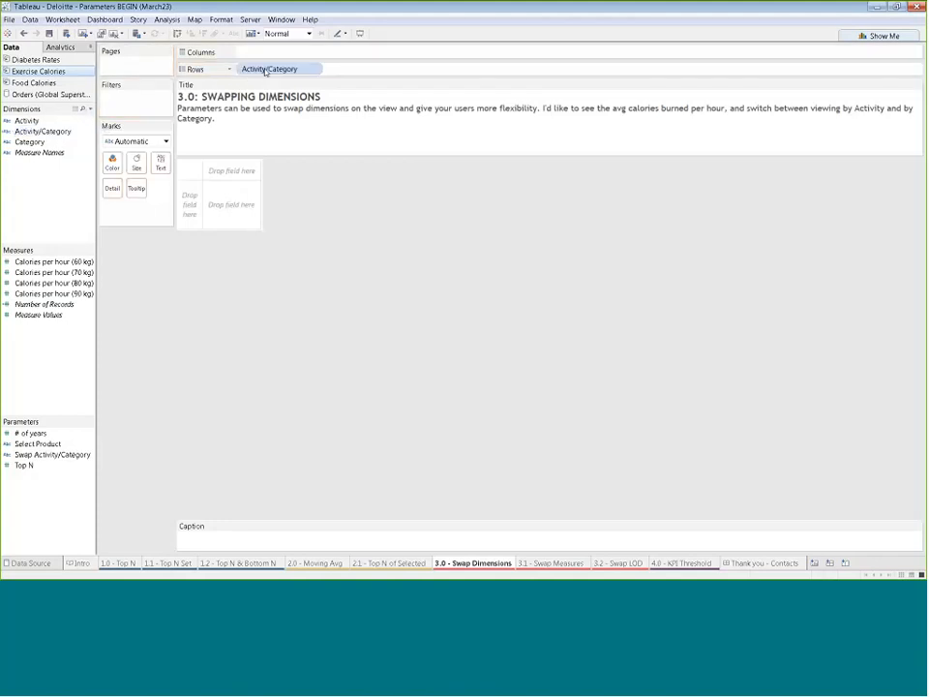
pyautogui.rightClick(58, 452)
pyautogui.click(105, 280)
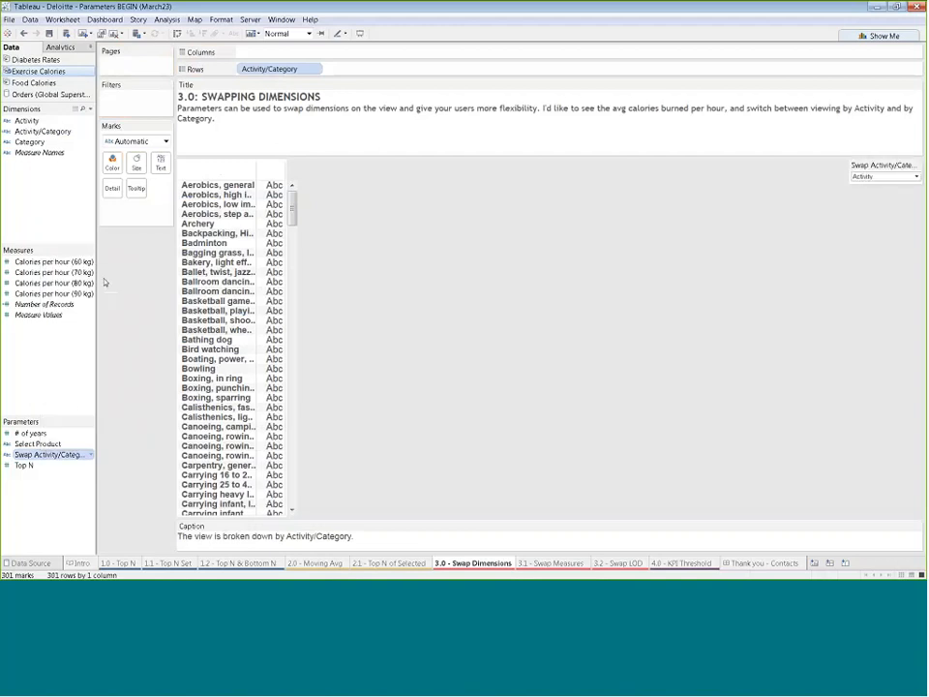
# Step: Color the marks by Category and plot average Calories per hour (60 kg) across the columns as labeled bars
pyautogui.moveTo(44, 143); pyautogui.dragTo(113, 161)
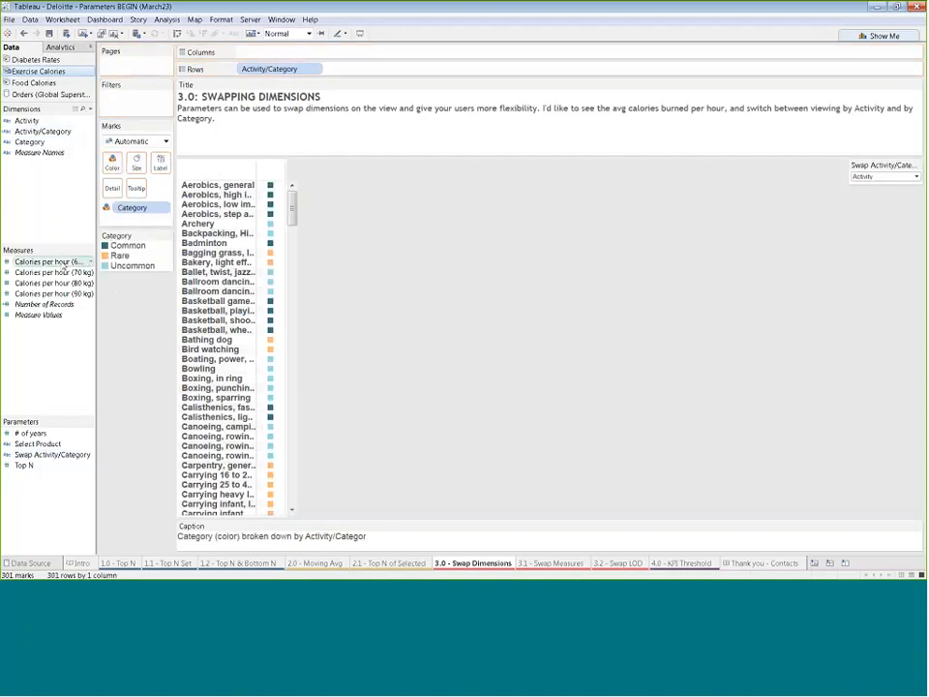
pyautogui.doubleClick(64, 263)
pyautogui.moveTo(137, 221); pyautogui.dragTo(246, 54)
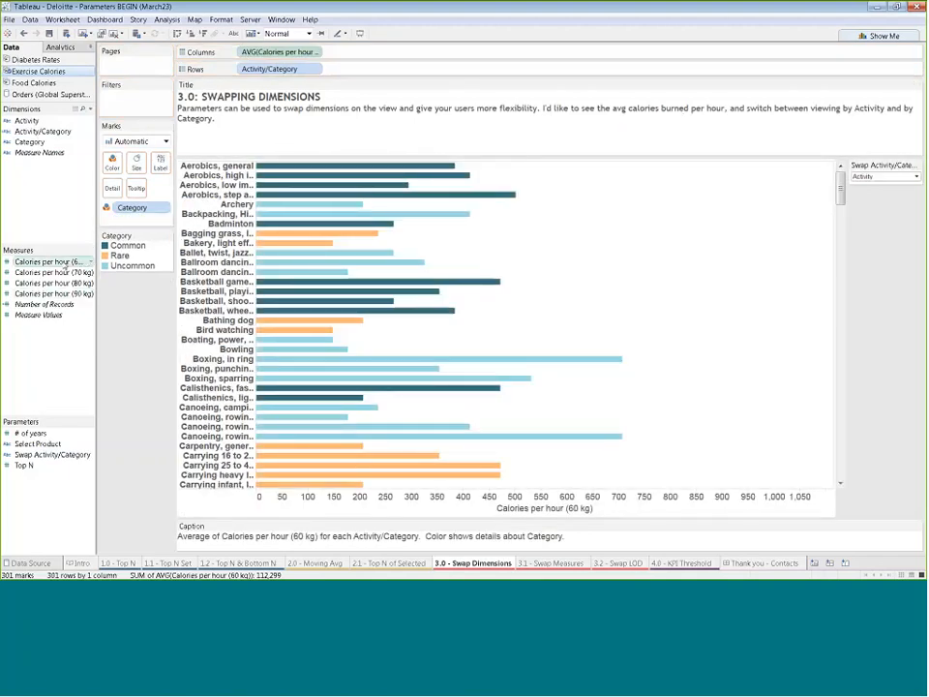
pyautogui.moveTo(66, 262); pyautogui.dragTo(164, 170)
# Step: Switch Swap Activity/Category to Category and back to Activity, and sort the bars by descending average calories
pyautogui.click(914, 176)
pyautogui.click(905, 197)
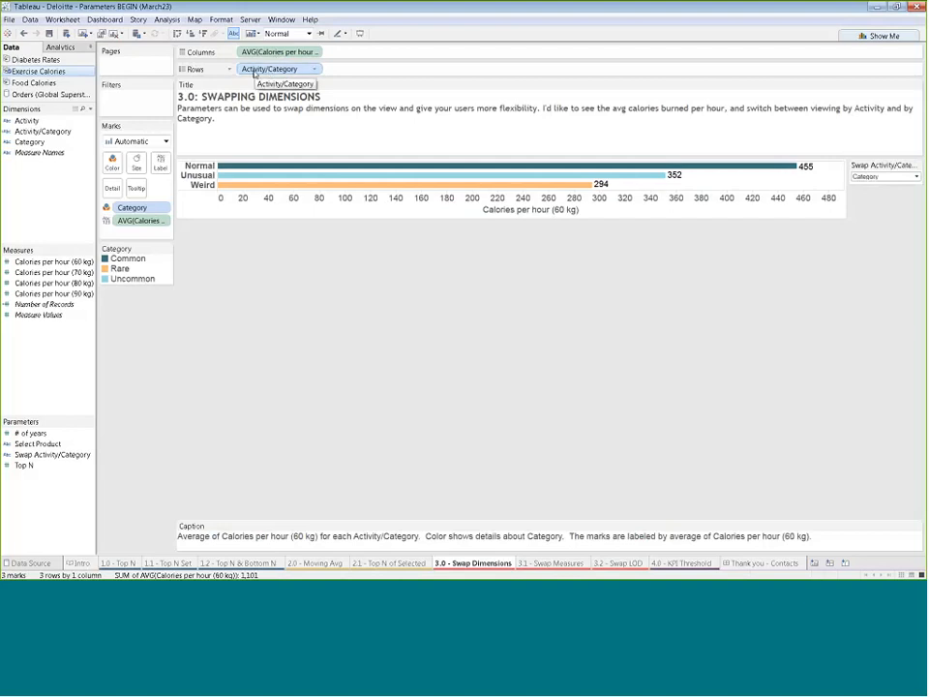
pyautogui.click(916, 176)
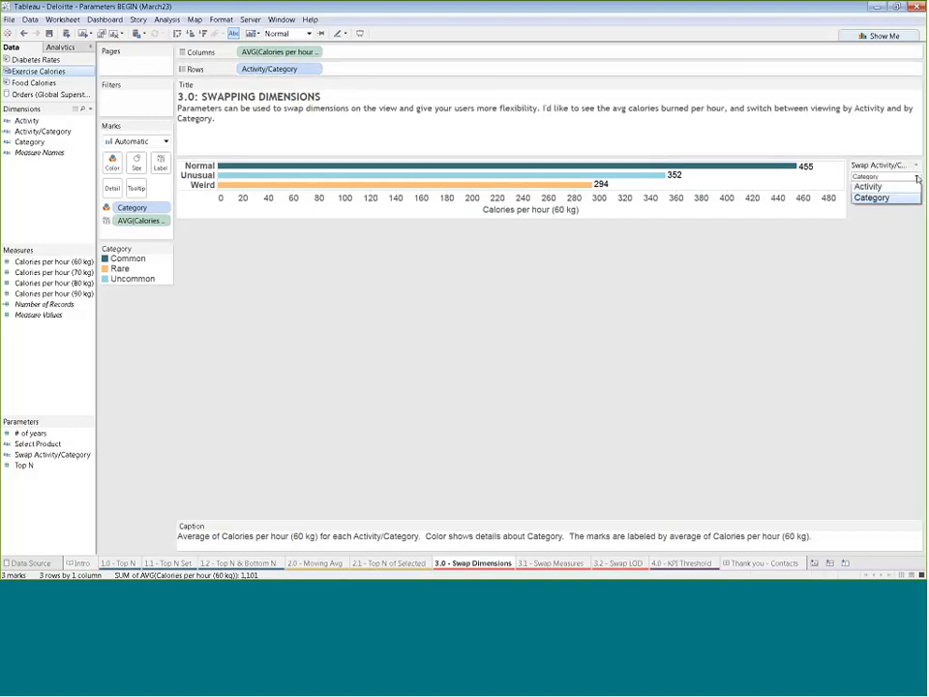
pyautogui.click(908, 186)
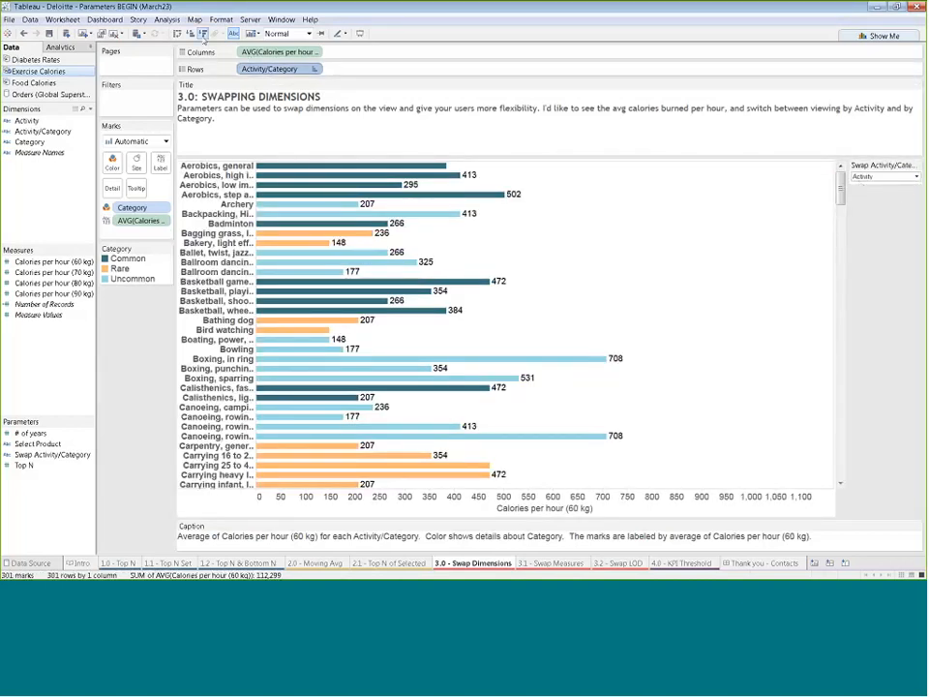
pyautogui.click(202, 33)
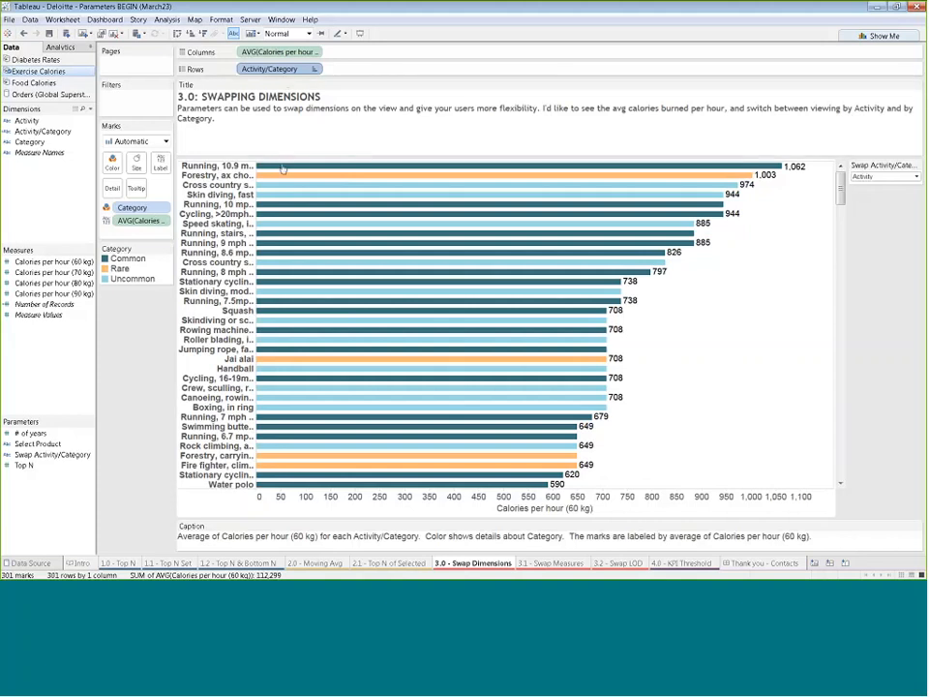
pyautogui.moveTo(286, 172)
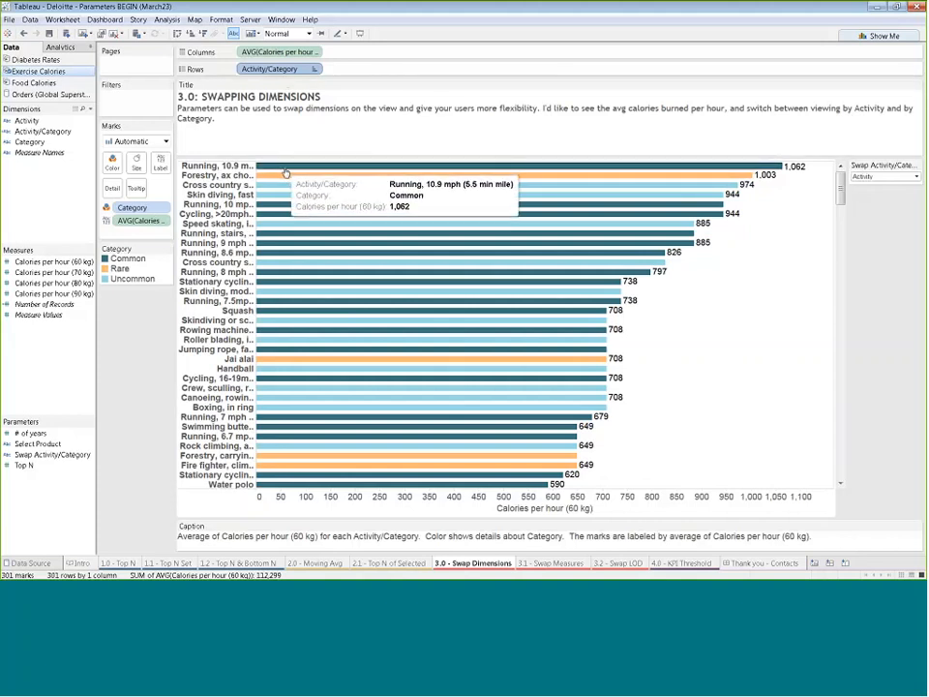
# Step: Inspect individual activity bars, view the averages by Category, and return the Swap Activity/Category parameter to Activity
pyautogui.moveTo(738, 197)
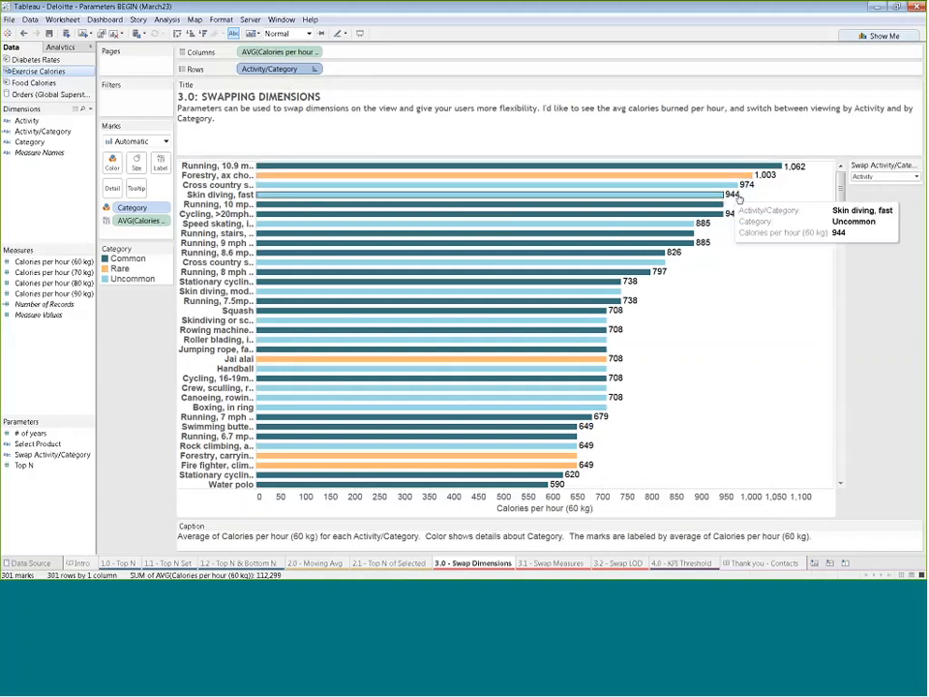
pyautogui.moveTo(466, 184)
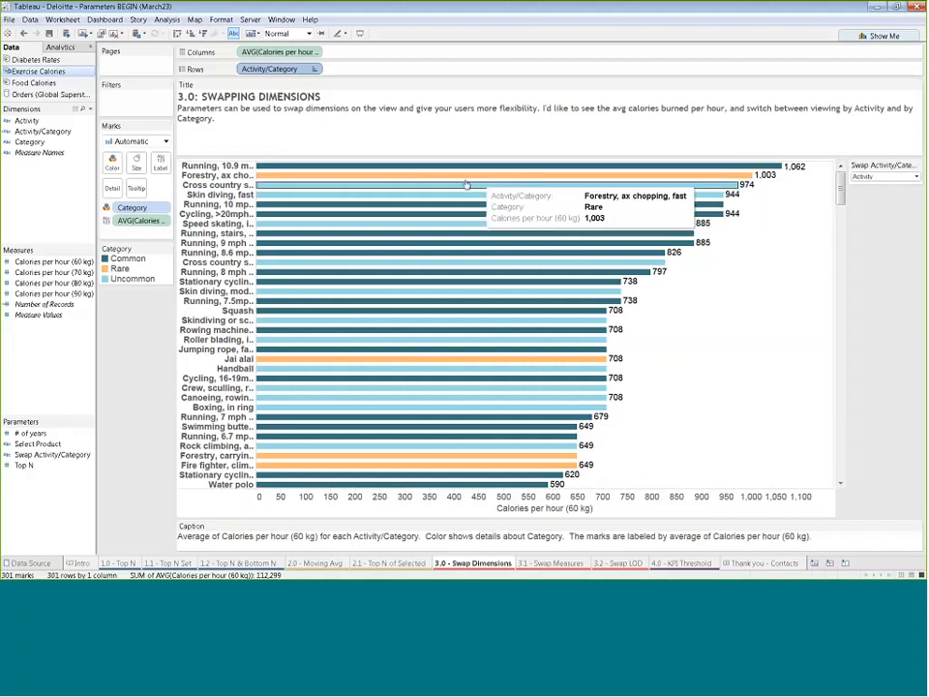
pyautogui.click(914, 176)
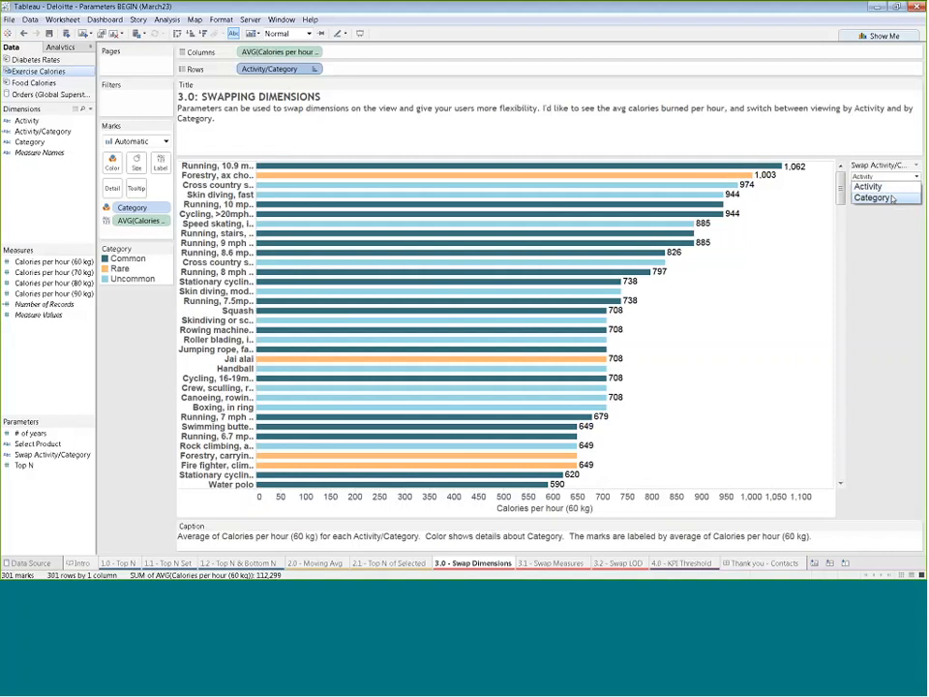
pyautogui.click(893, 199)
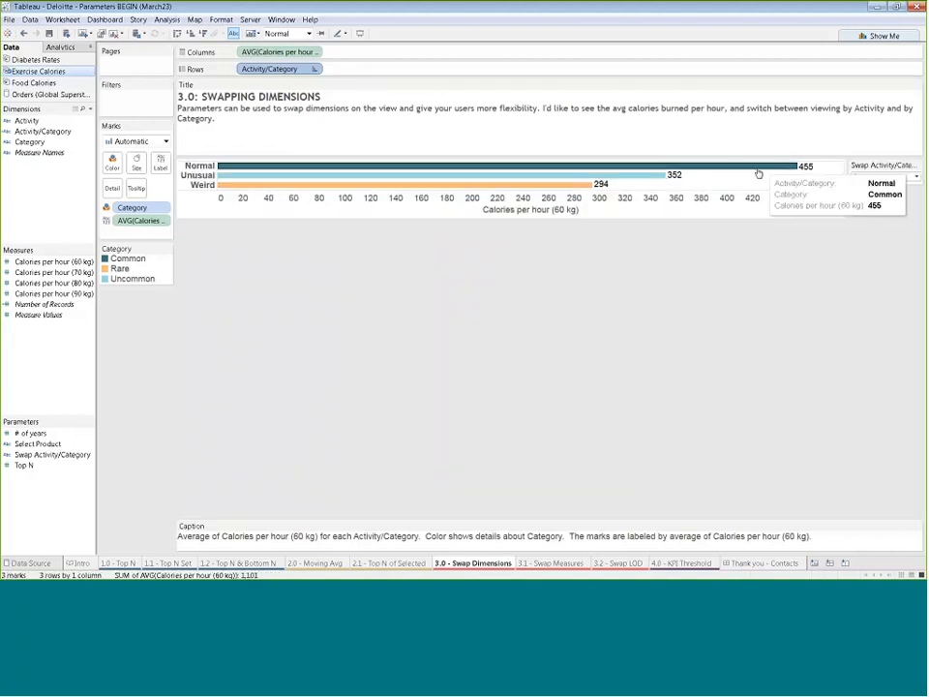
pyautogui.click(915, 177)
pyautogui.click(885, 185)
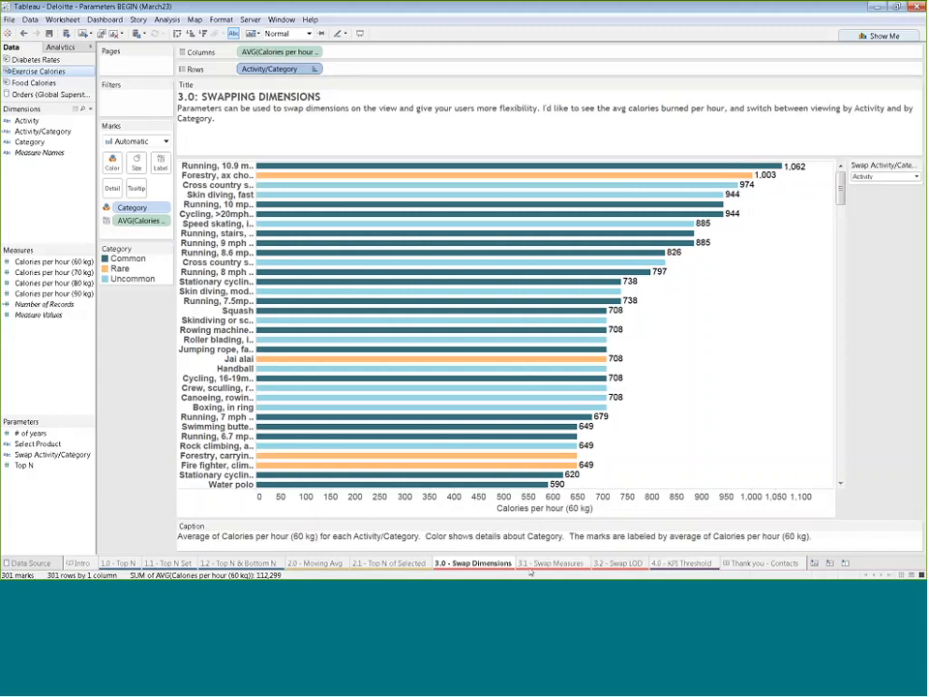
# Step: Open the 3.1 - Swap Measures sheet and widen the data pane slightly
pyautogui.moveTo(537, 570)
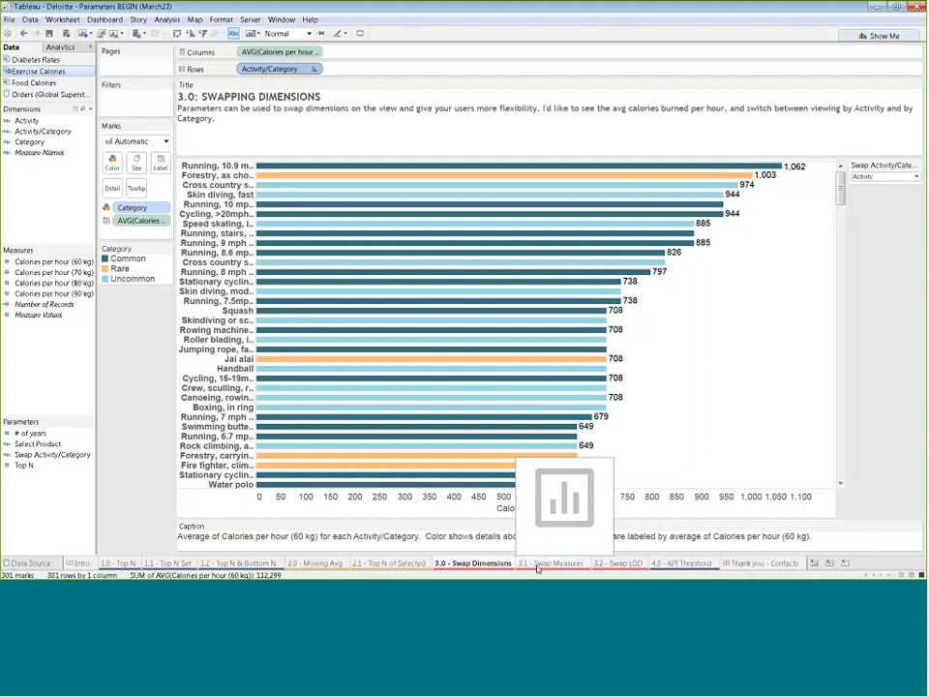
pyautogui.click(538, 566)
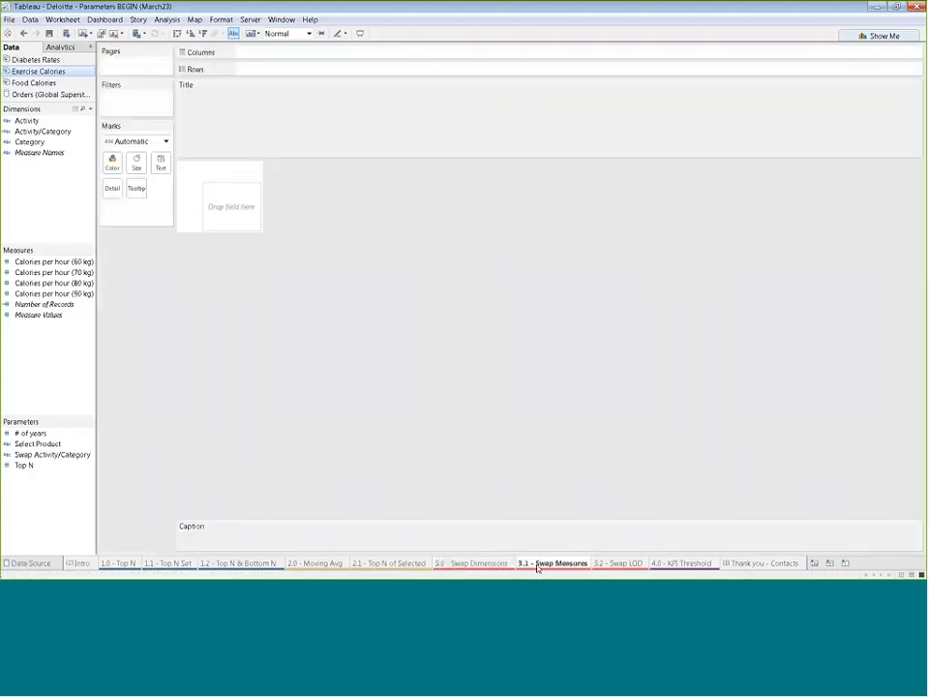
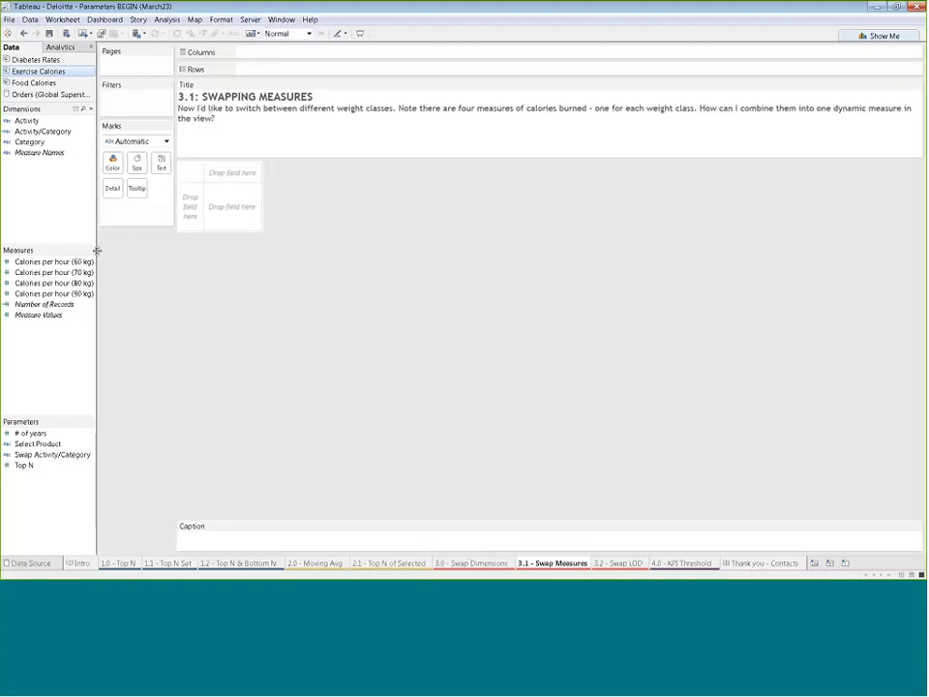
pyautogui.moveTo(97, 249); pyautogui.dragTo(101, 250)
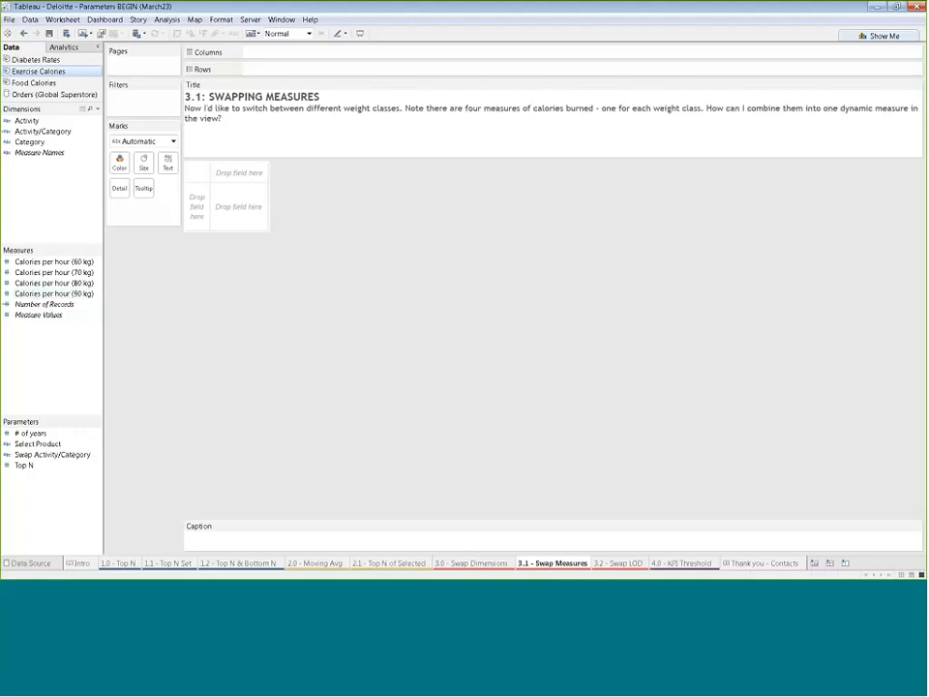
# Step: Create a parameter named Choose Weight (kg) with the Integer data type and a list of allowable values
pyautogui.rightClick(61, 519)
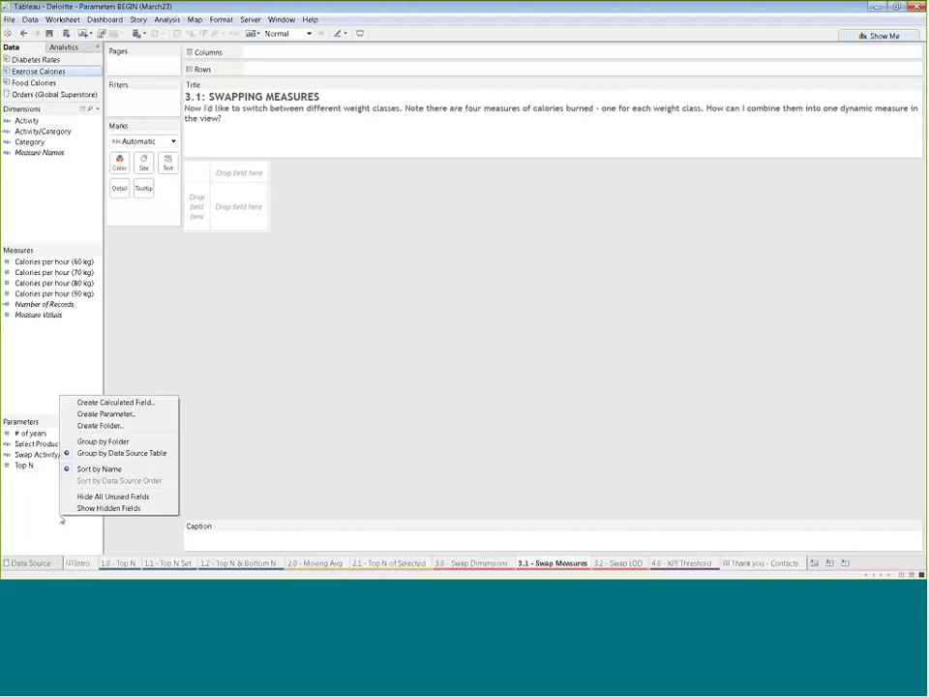
pyautogui.click(105, 413)
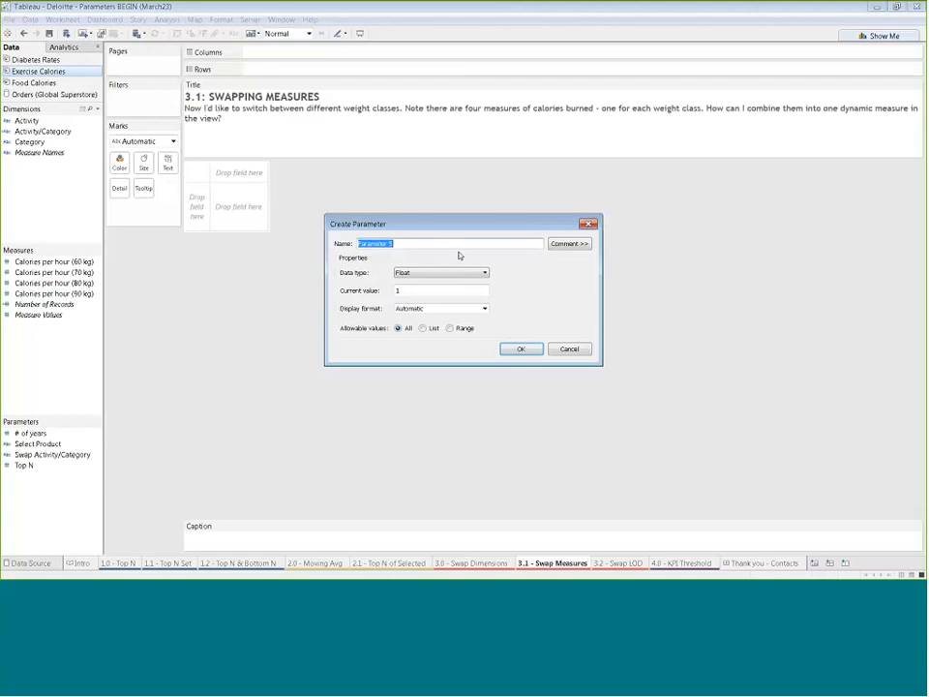
pyautogui.write('Choose Weight (kg)')
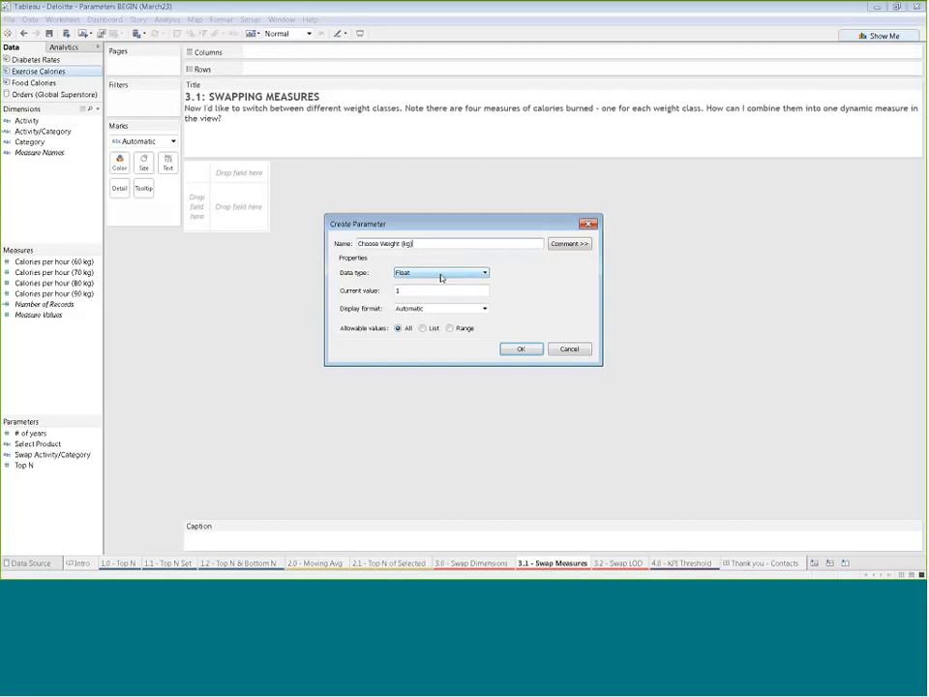
pyautogui.click(441, 277)
pyautogui.click(435, 290)
pyautogui.click(423, 330)
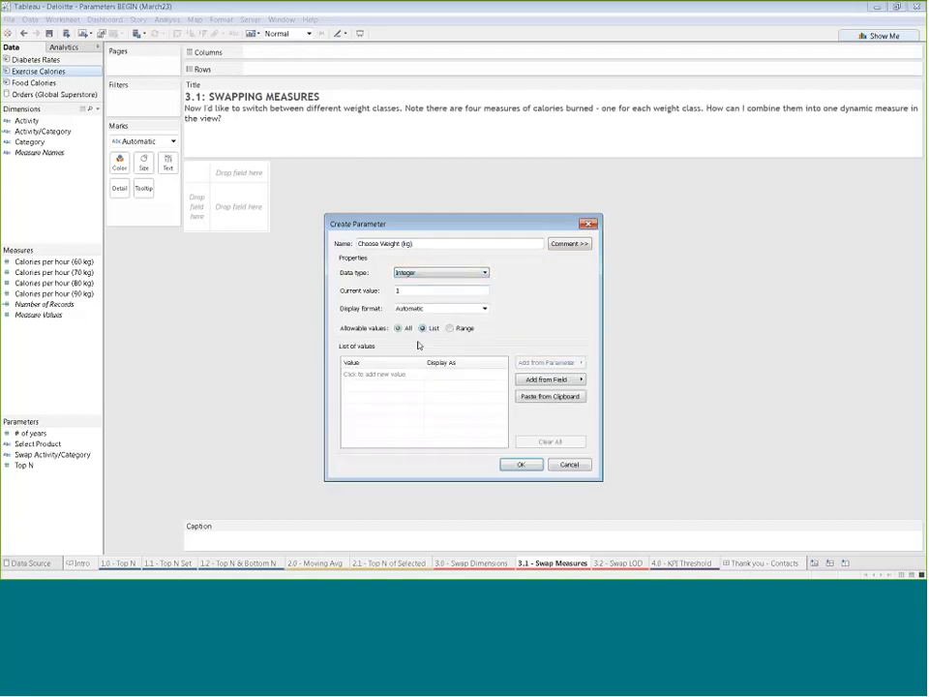
# Step: Save the weight parameter with list values 60, 70, 80 and 90, and show its control on the sheet
pyautogui.click(388, 375)
pyautogui.write('60')
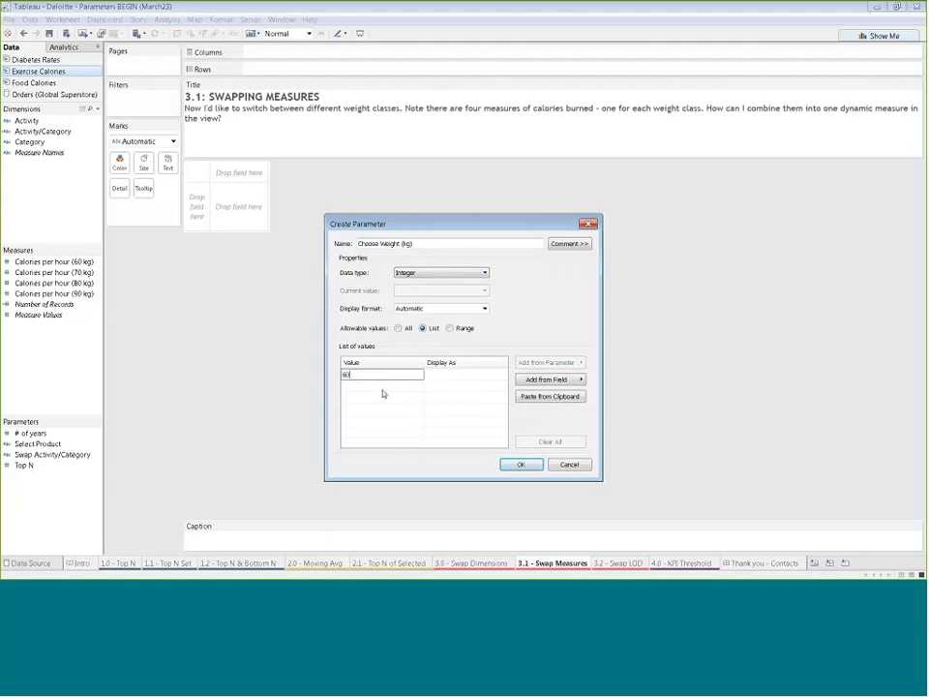
pyautogui.click(383, 390)
pyautogui.write('70')
pyautogui.click(377, 398)
pyautogui.write('80')
pyautogui.click(376, 409)
pyautogui.write('90')
pyautogui.click(515, 464)
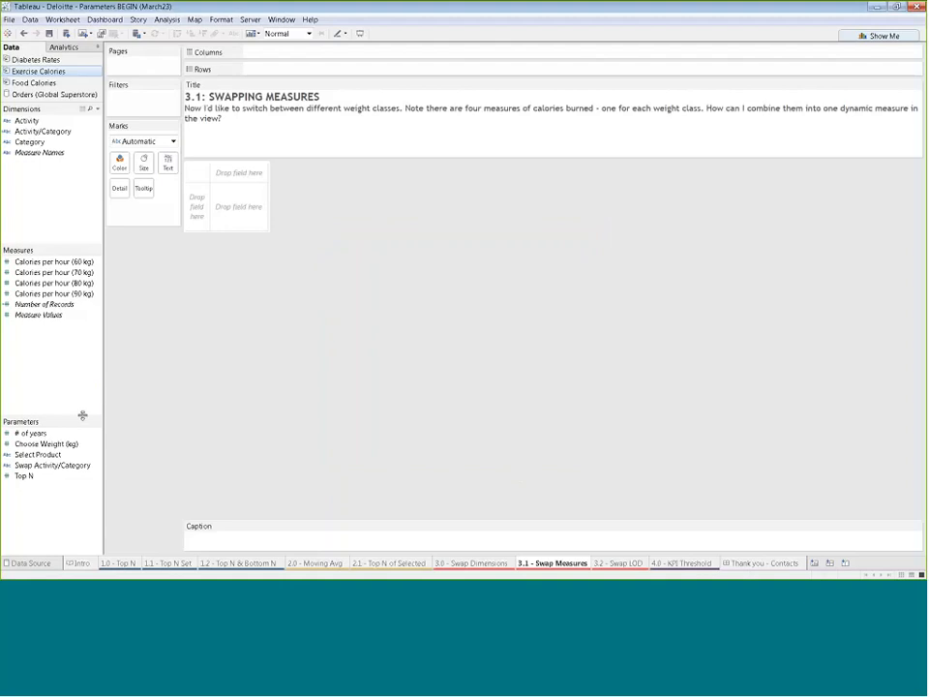
pyautogui.rightClick(78, 448)
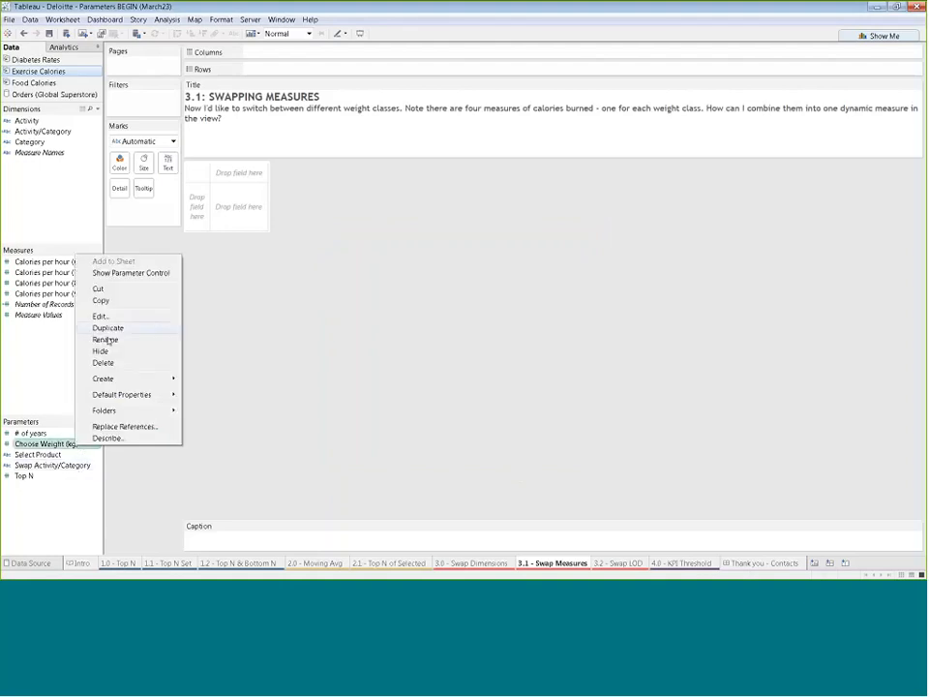
pyautogui.click(123, 276)
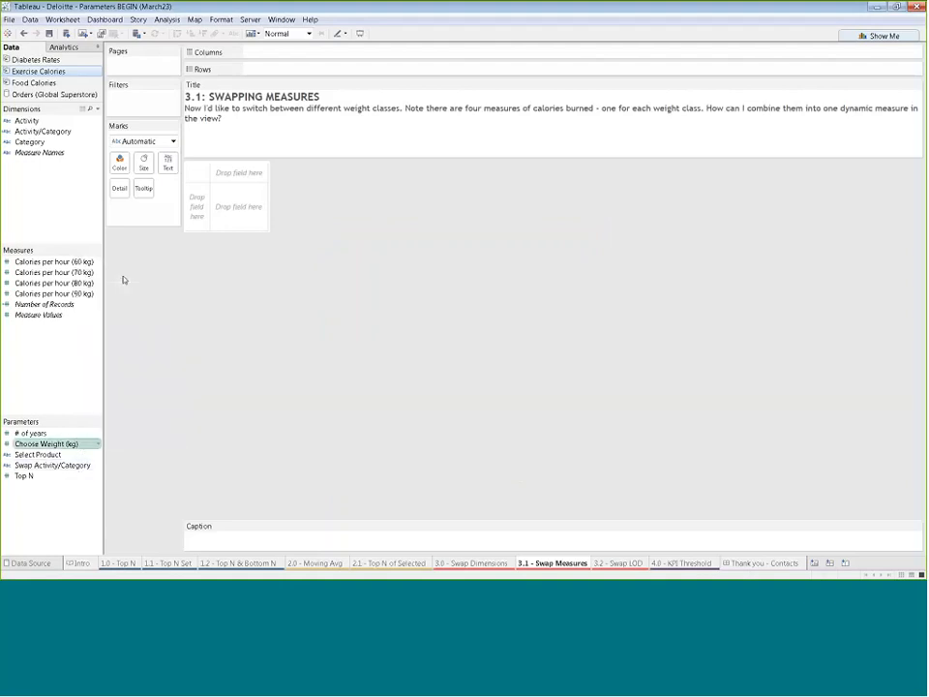
# Step: Create a calculated field named Calories burn per hour in the Exercise Calories data source
pyautogui.rightClick(61, 354)
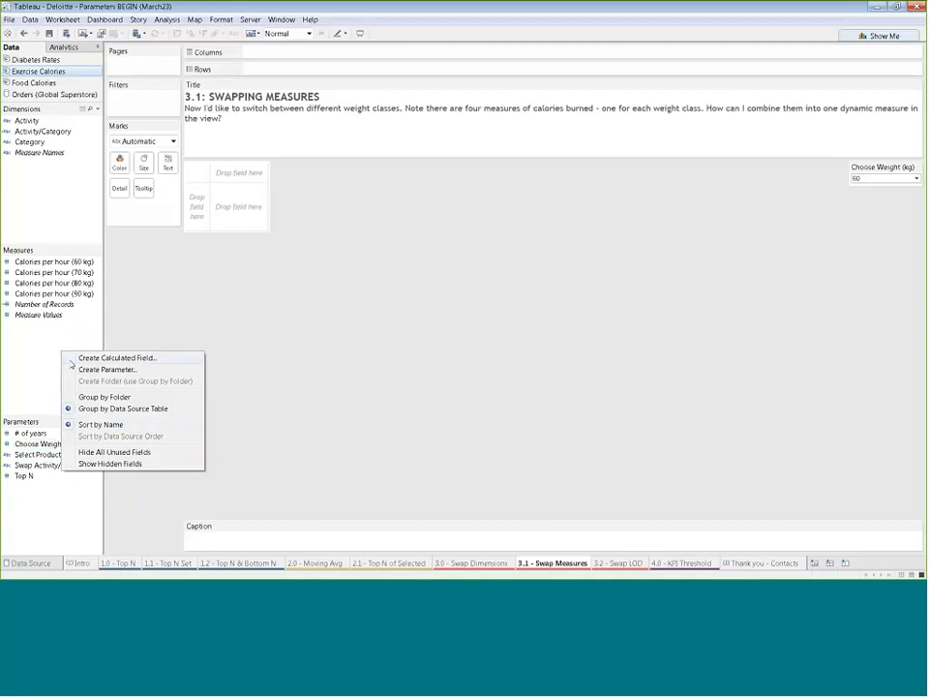
pyautogui.press('Escape')
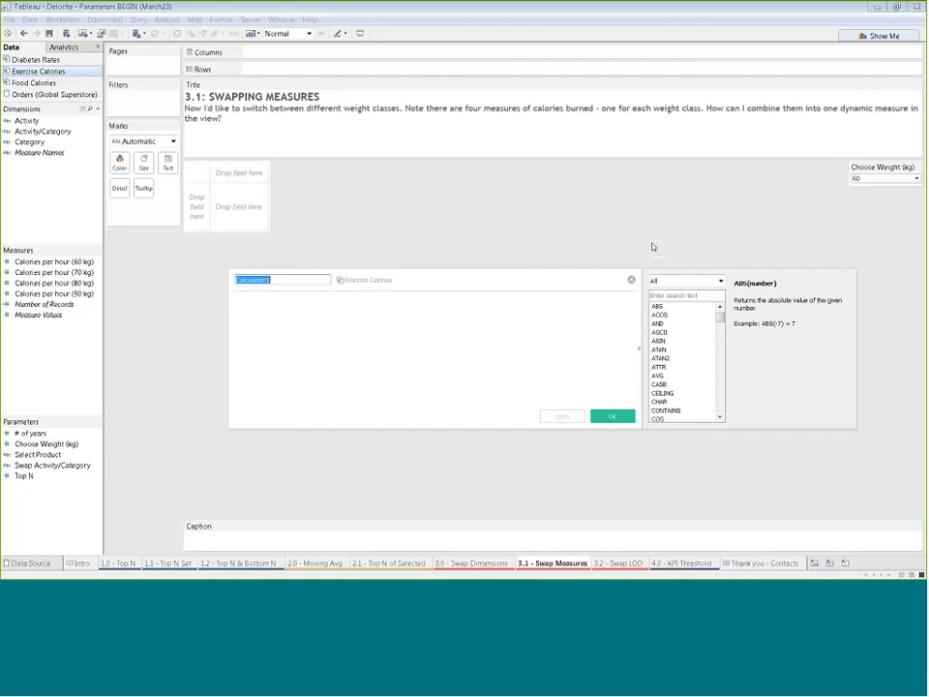
pyautogui.write('CA')
pyautogui.press('BackSpace')
pyautogui.press('BackSpace')
pyautogui.write('Calories burn per hour')
pyautogui.press('Tab')
# Step: Begin the formula with CASE [Choose Weight (kg)] on its own line
pyautogui.write('case')
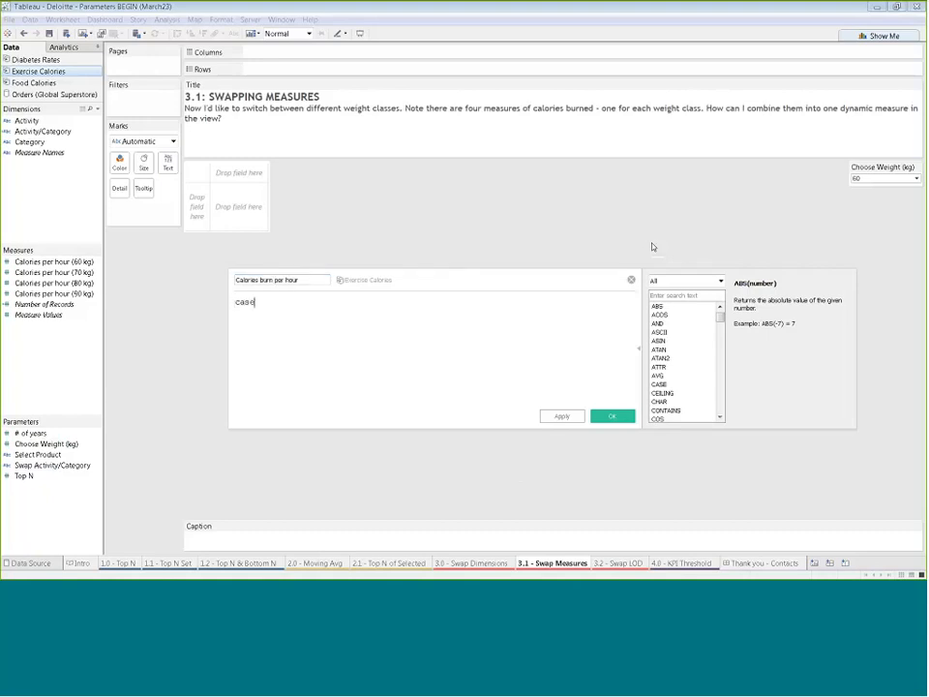
pyautogui.press('BackSpace')
pyautogui.press('Return')
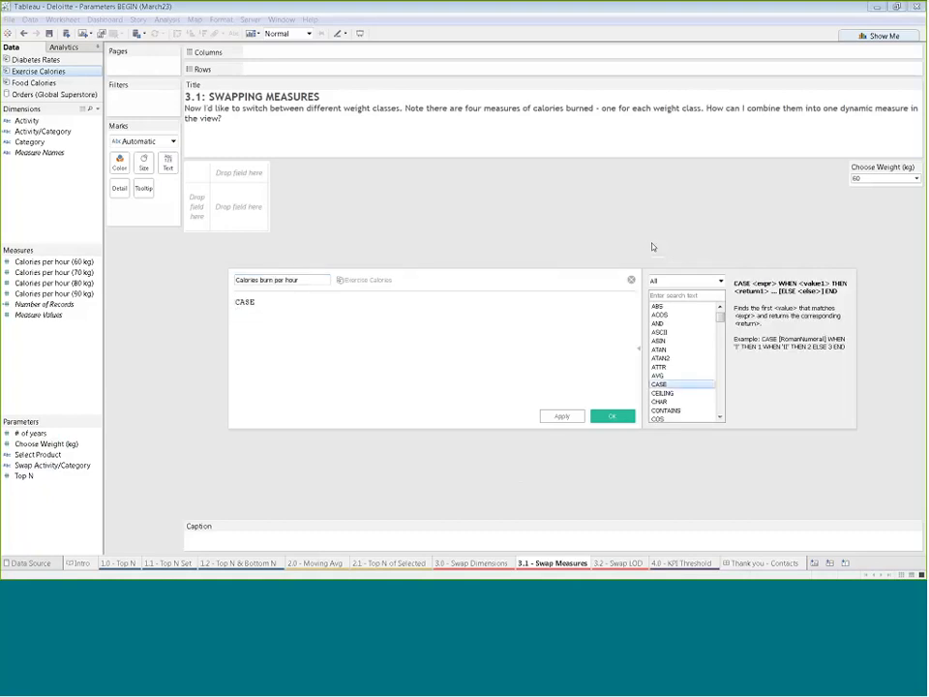
pyautogui.write('chopo')
pyautogui.press('Return')
pyautogui.press('Return')
# Step: Add the branch WHEN 60 THEN [Calories per hour (60 kg)] to the CASE formula
pyautogui.write('whe')
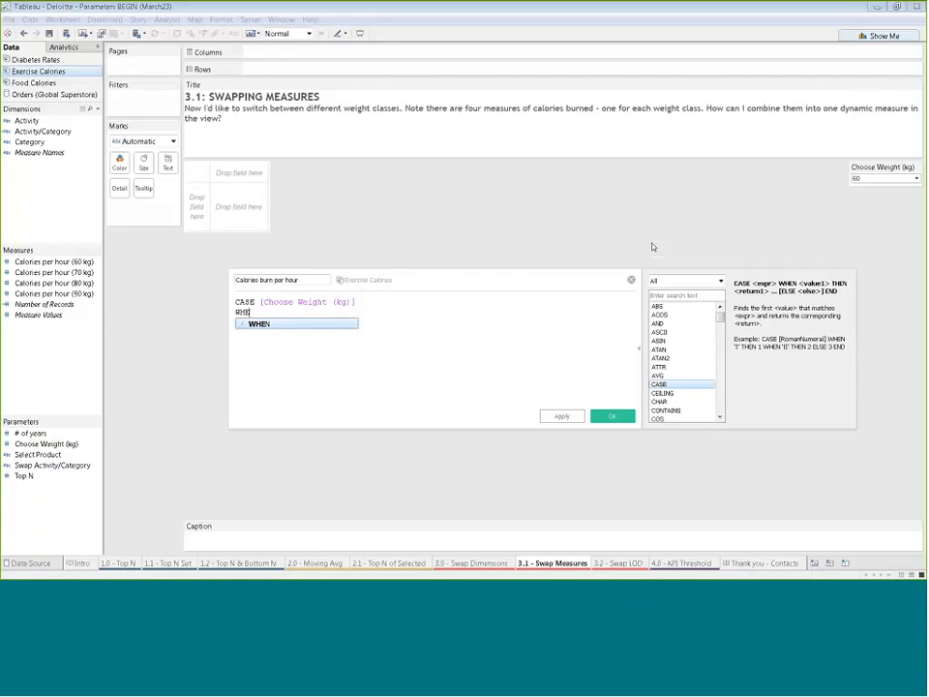
pyautogui.press('Return')
pyautogui.write('60')
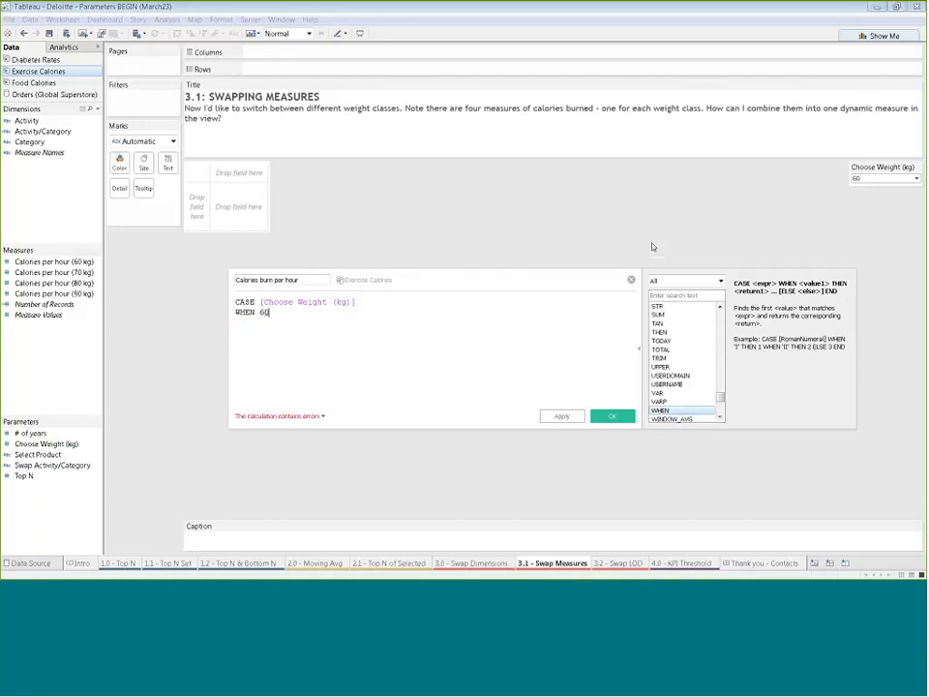
pyautogui.write(' THE')
pyautogui.press('Return')
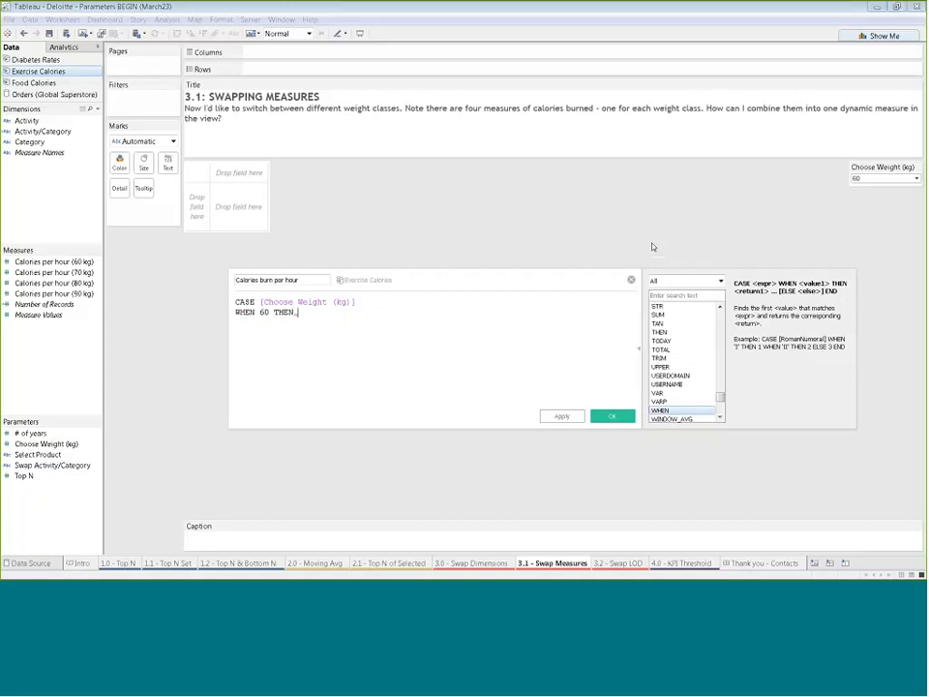
pyautogui.write('ca')
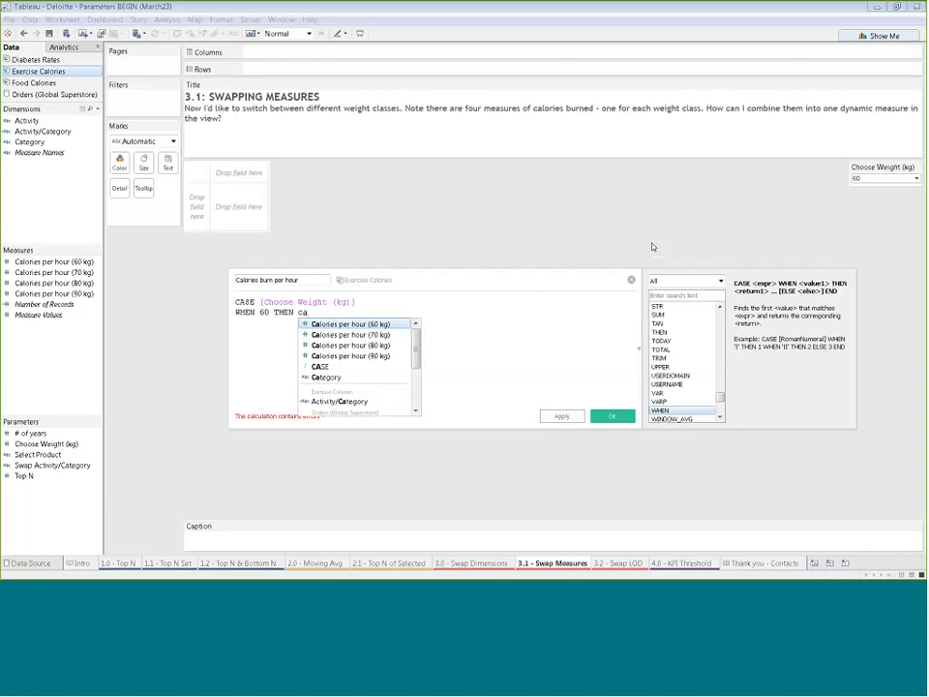
pyautogui.press('Return')
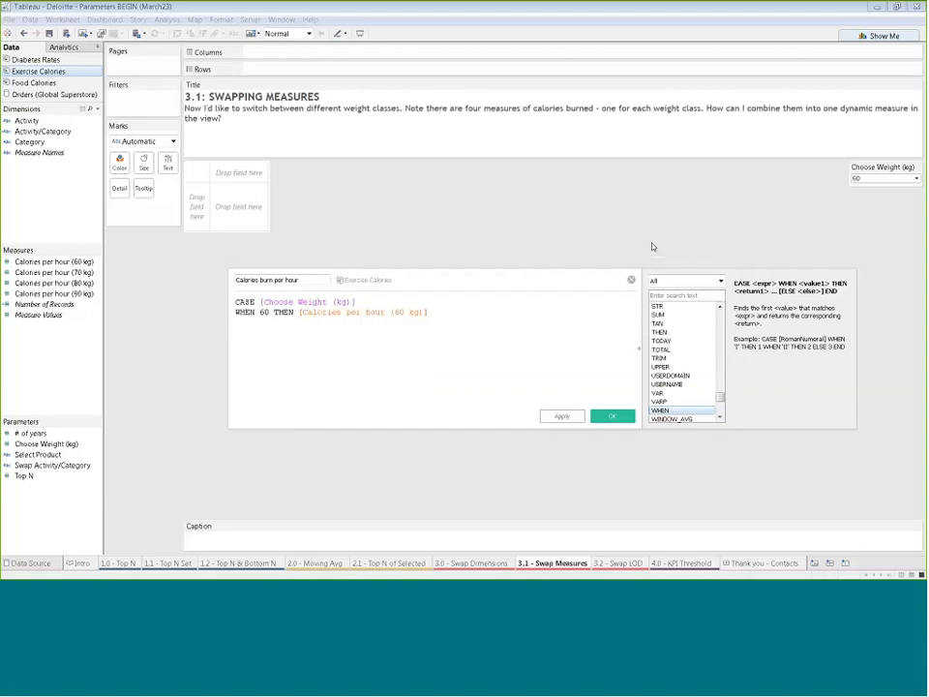
# Step: Add the branch WHEN 70 THEN [Calories per hour (70 kg)] on a new line of the formula
pyautogui.press('Return')
pyautogui.write('WHEN 70 THEN')
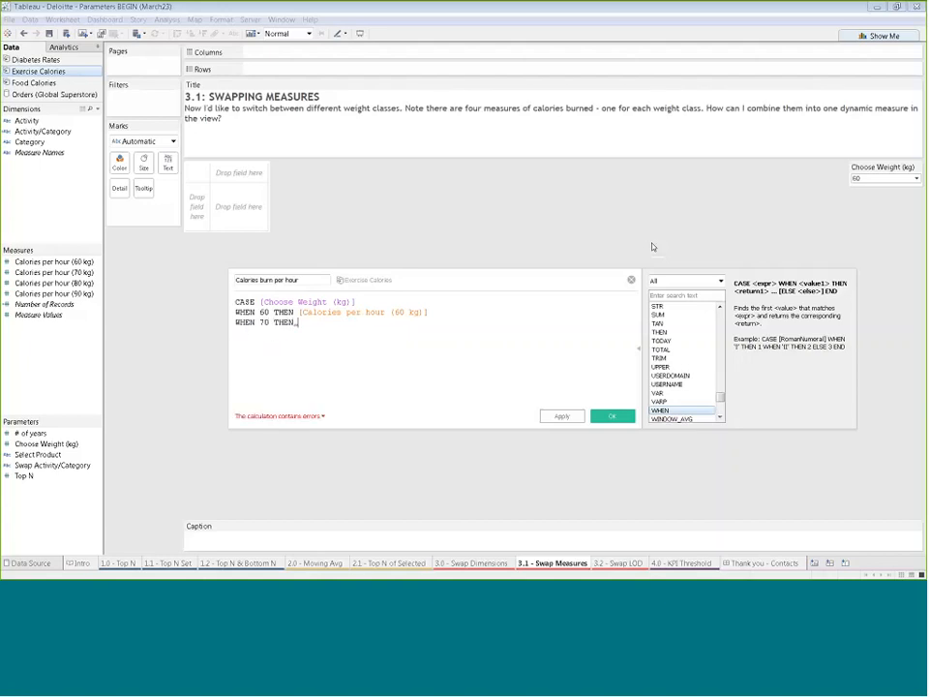
pyautogui.write(' calo')
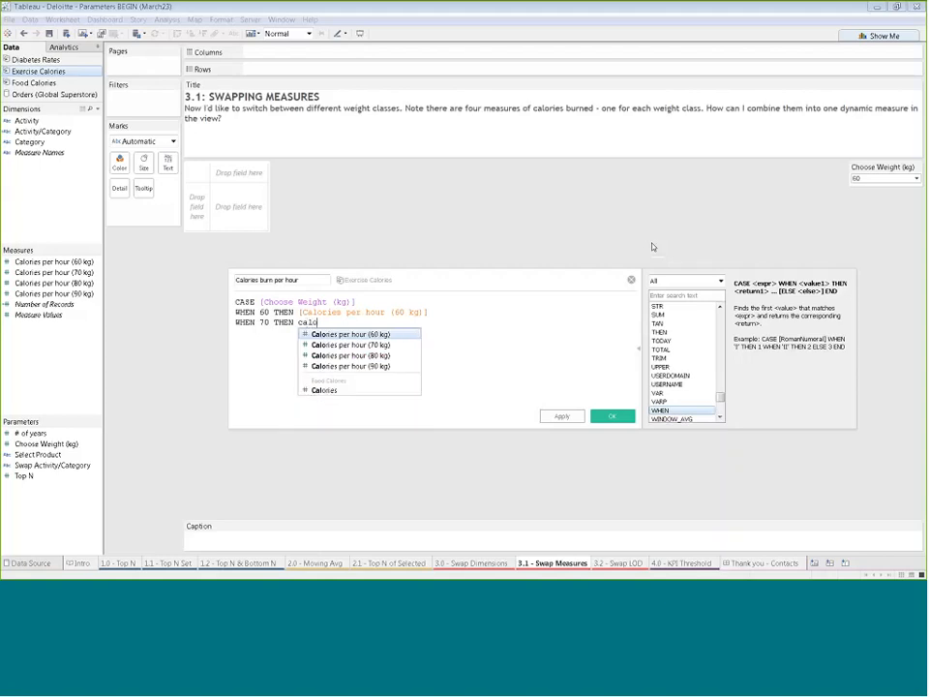
pyautogui.press('Down')
pyautogui.press('Return')
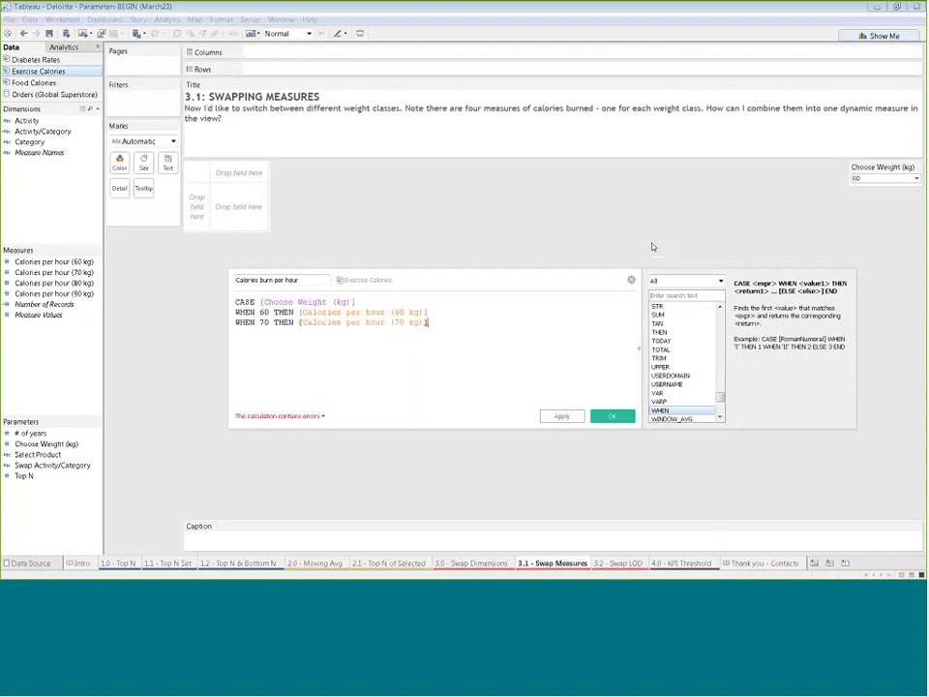
# Step: Add the branch WHEN 80 THEN [Calories per hour (80 kg)] on a new line of the formula
pyautogui.press('Return')
pyautogui.write('WHEN ')
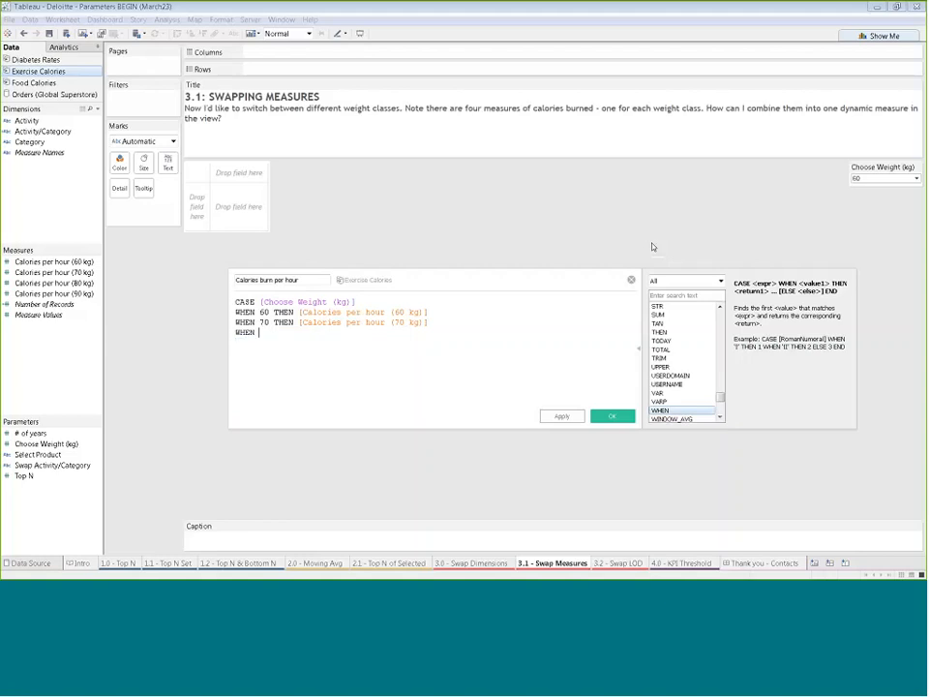
pyautogui.write('80 THE')
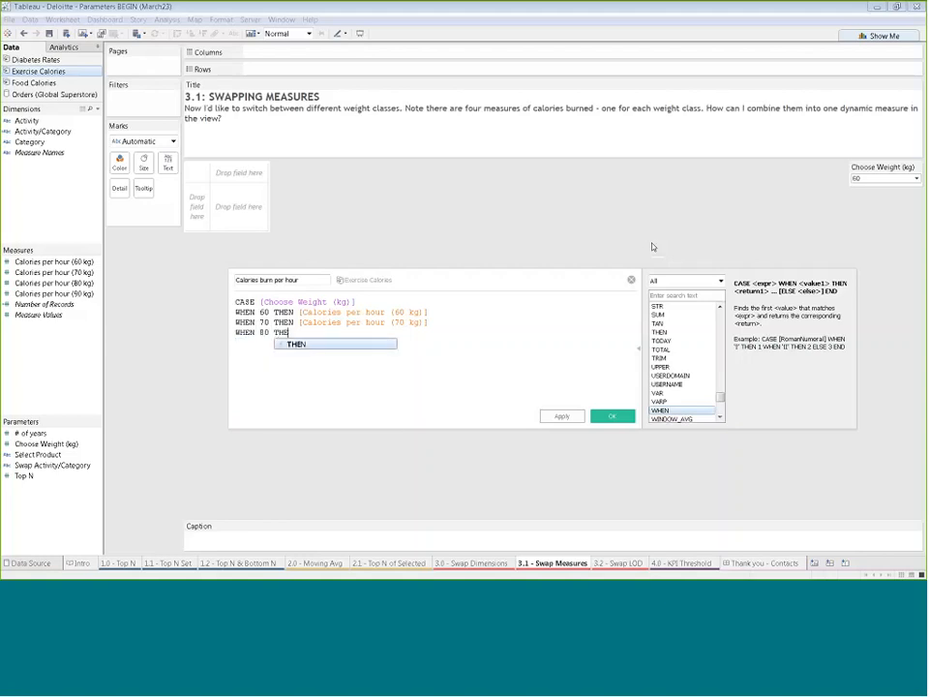
pyautogui.write('N')
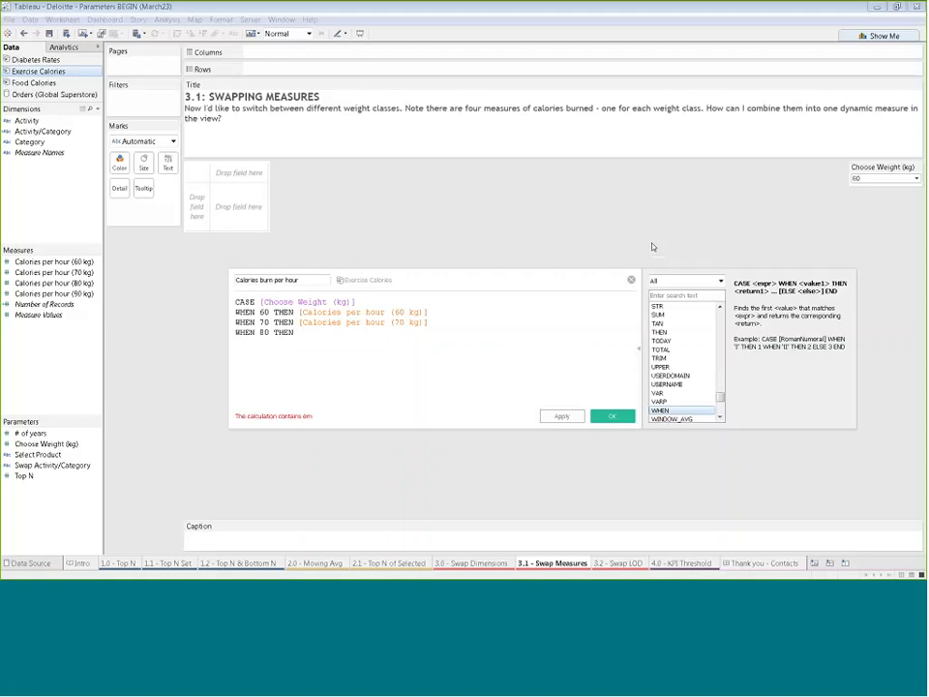
pyautogui.write(' cal')
pyautogui.press('Down')
pyautogui.press('Down')
pyautogui.press('Return')
# Step: Add the branch WHEN 90 THEN [Calories per hour (90 kg)] and close the CASE formula with END
pyautogui.press('Return')
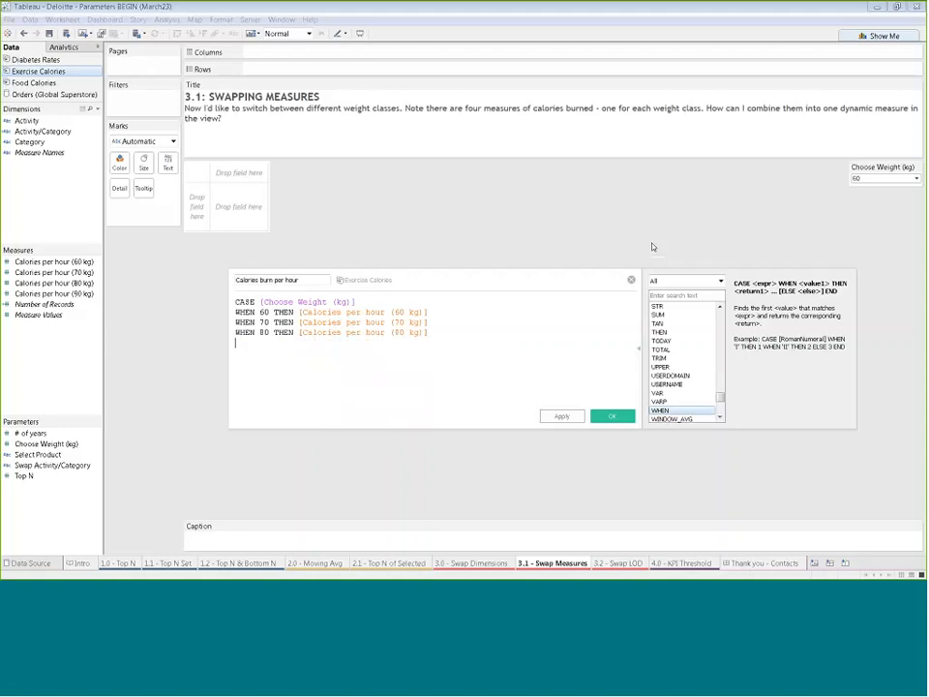
pyautogui.write('WHEN 90 THEN ca')
pyautogui.press('Down')
pyautogui.press('Down')
pyautogui.press('Down')
pyautogui.press('Return')
pyautogui.press('Return')
pyautogui.write('E')
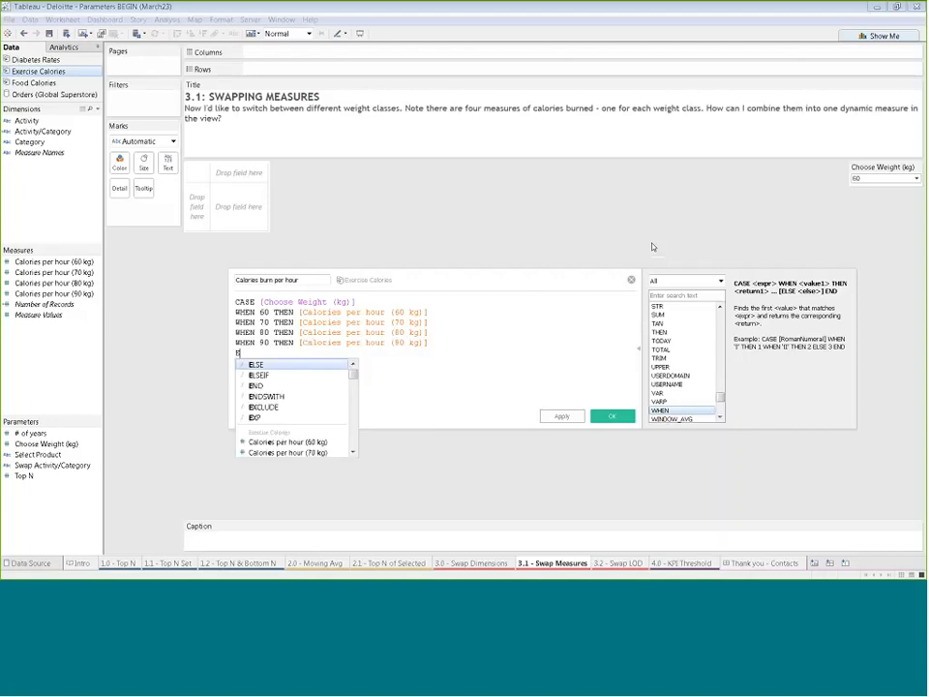
pyautogui.write('ND')
pyautogui.press('Return')
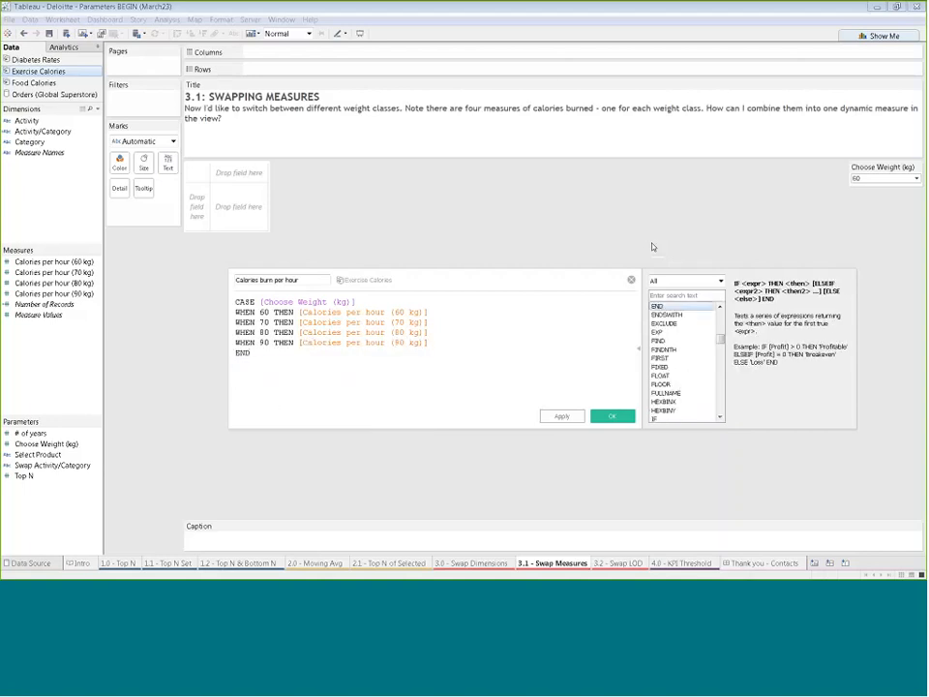
# Step: Save the Calories burn per hour calculation and place it on Columns, aggregated as an average
pyautogui.click(611, 415)
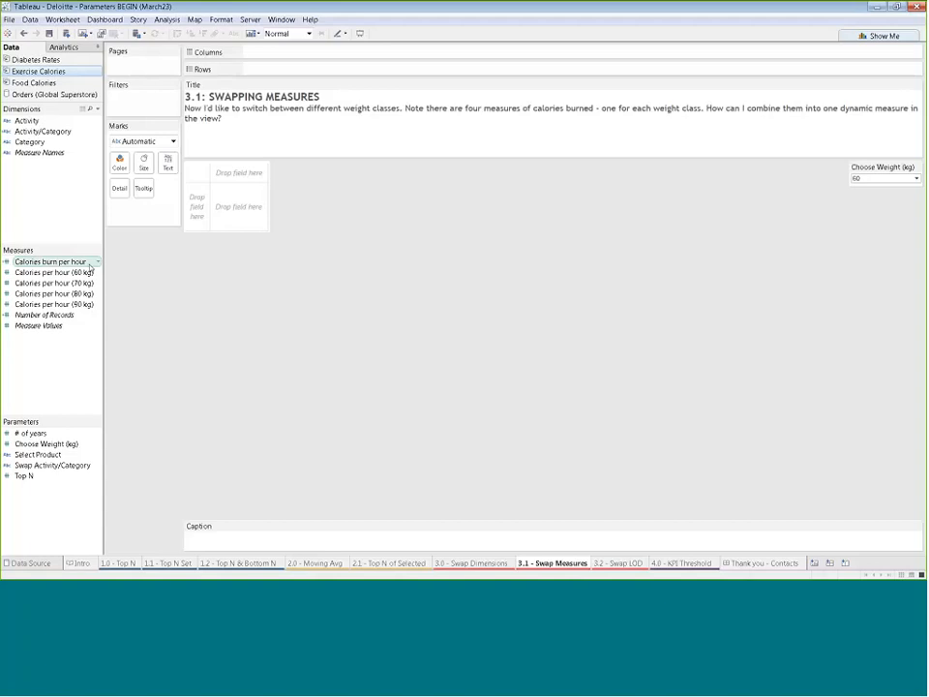
pyautogui.moveTo(88, 267)
pyautogui.mouseDown()
pyautogui.moveTo(102, 259)
pyautogui.moveTo(88, 232)
pyautogui.moveTo(172, 180)
pyautogui.moveTo(206, 129)
pyautogui.moveTo(288, 55)
pyautogui.mouseUp()
pyautogui.click(322, 51)
pyautogui.moveTo(290, 159)
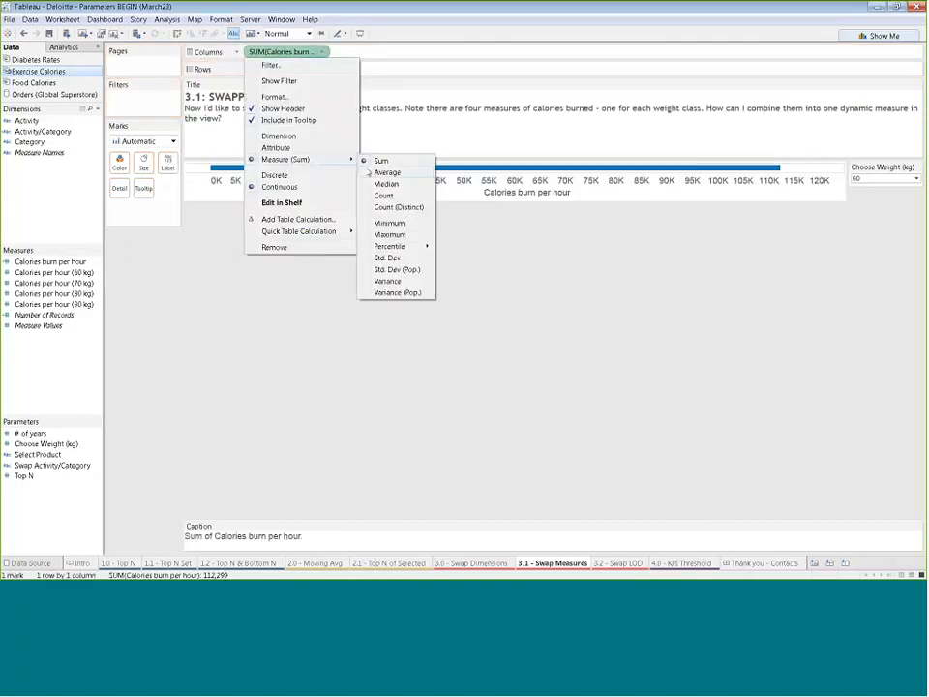
pyautogui.click(369, 172)
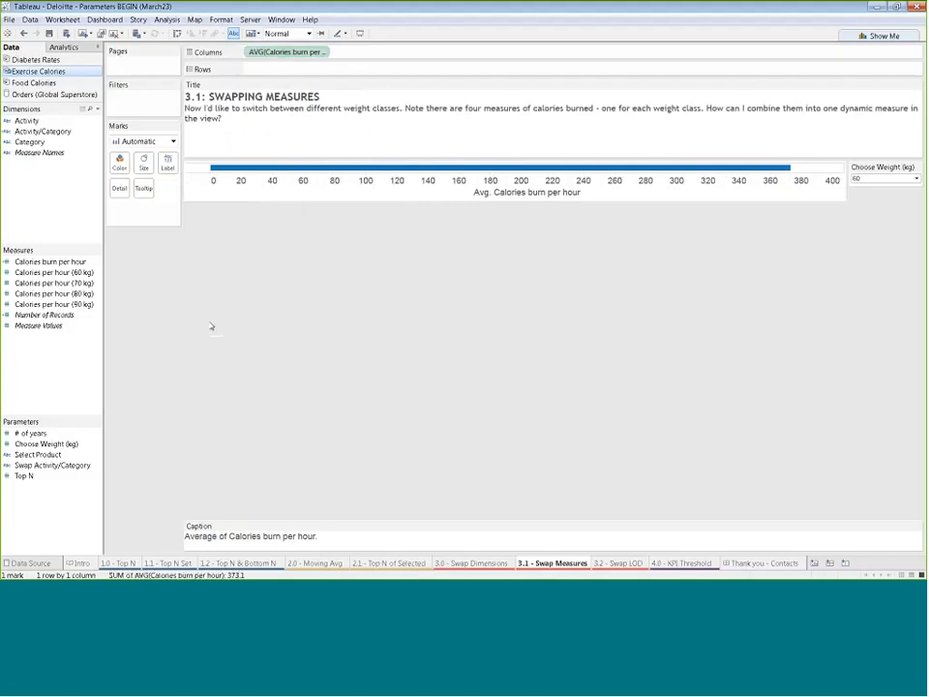
# Step: Break the average down by Activity on Rows and sort the activities in descending order
pyautogui.moveTo(27, 120); pyautogui.dragTo(290, 72)
pyautogui.click(204, 34)
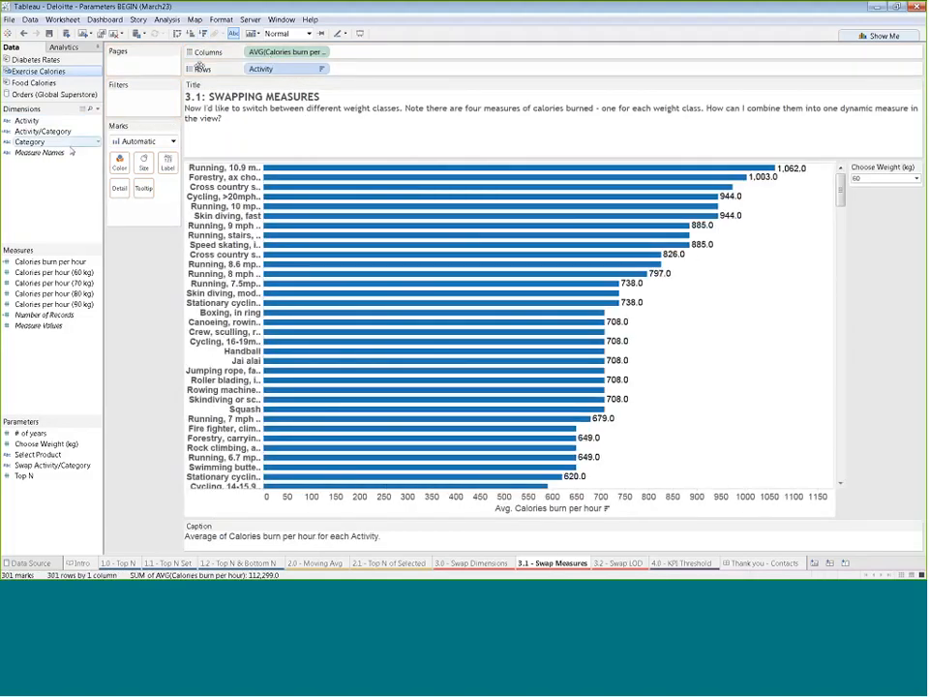
# Step: Try coloring the bars by Category and remove that coloring again
pyautogui.moveTo(77, 148); pyautogui.dragTo(121, 164)
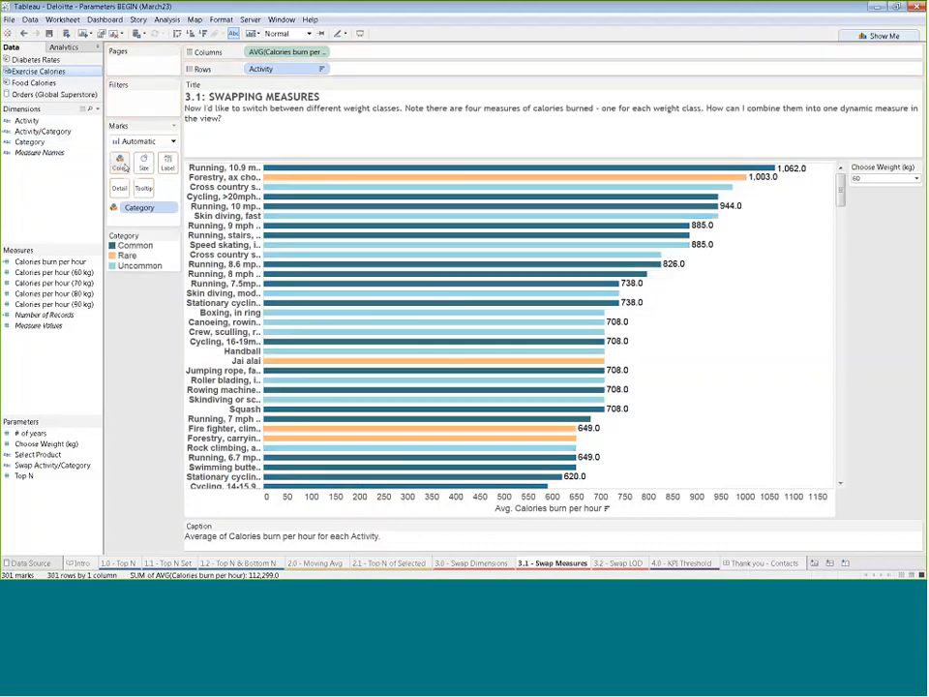
pyautogui.moveTo(139, 207); pyautogui.dragTo(132, 308)
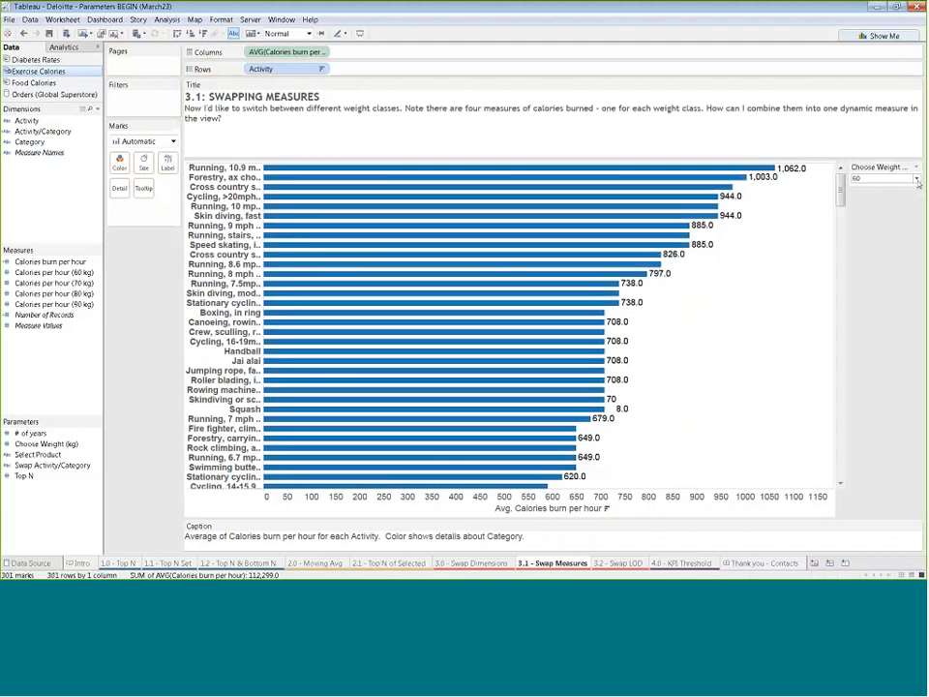
# Step: Test the measure swap by switching Choose Weight (kg) through 70, 80 and 90
pyautogui.click(915, 178)
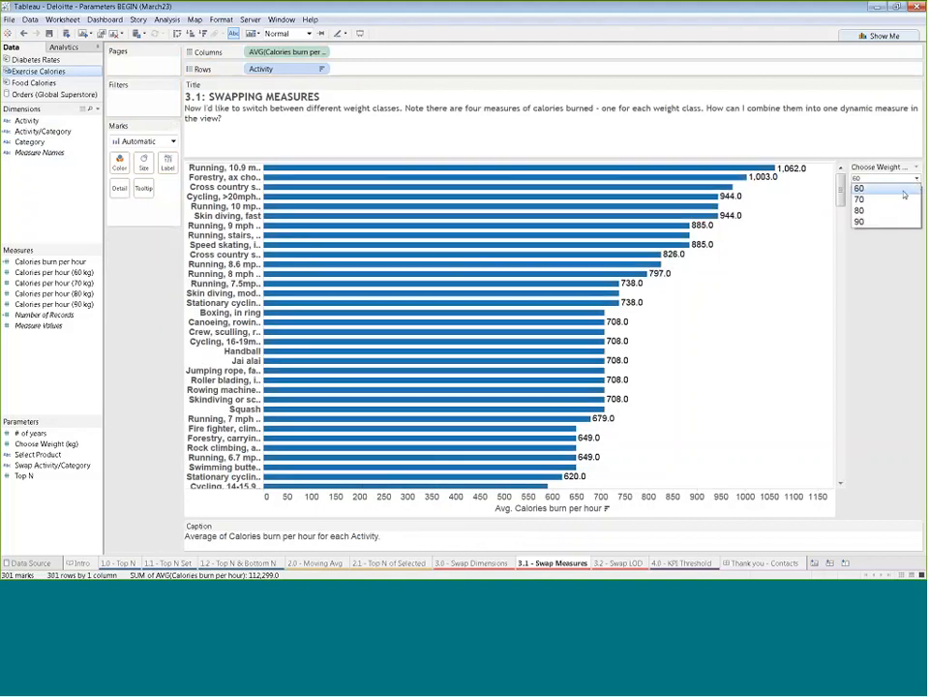
pyautogui.click(904, 276)
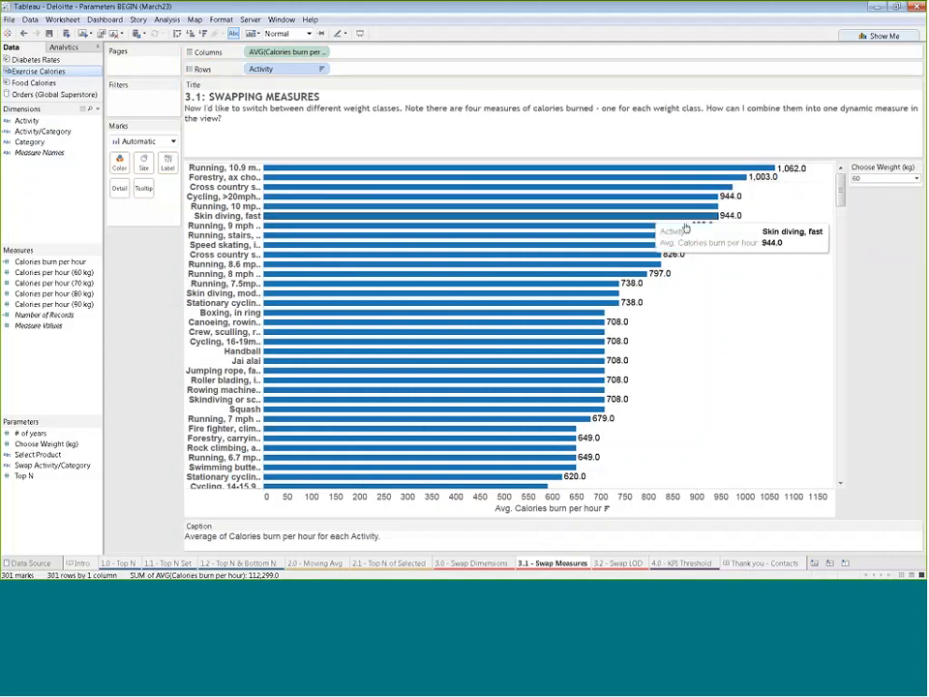
pyautogui.click(911, 180)
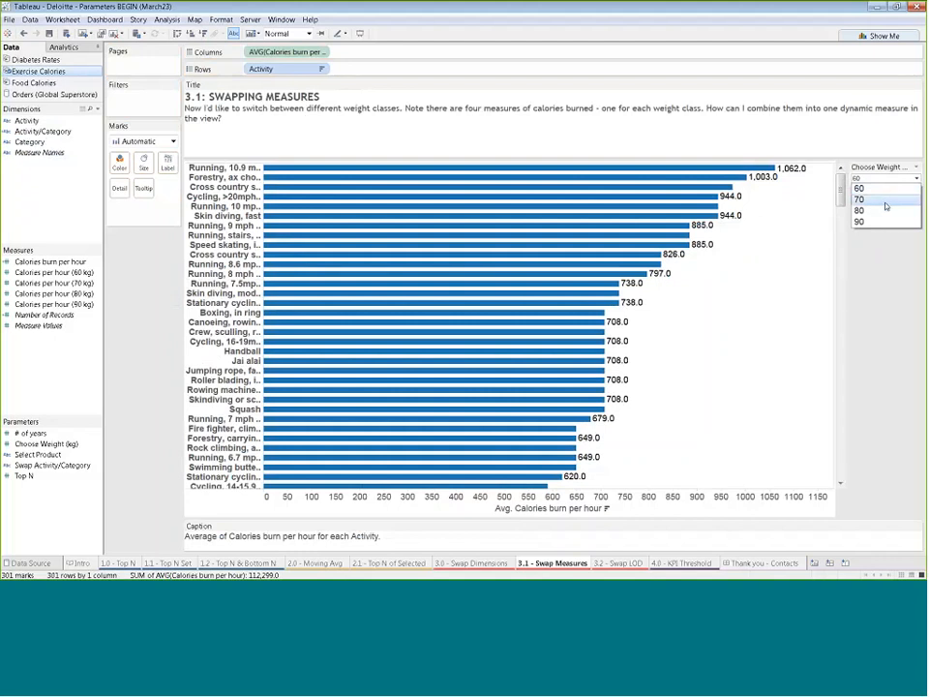
pyautogui.click(885, 203)
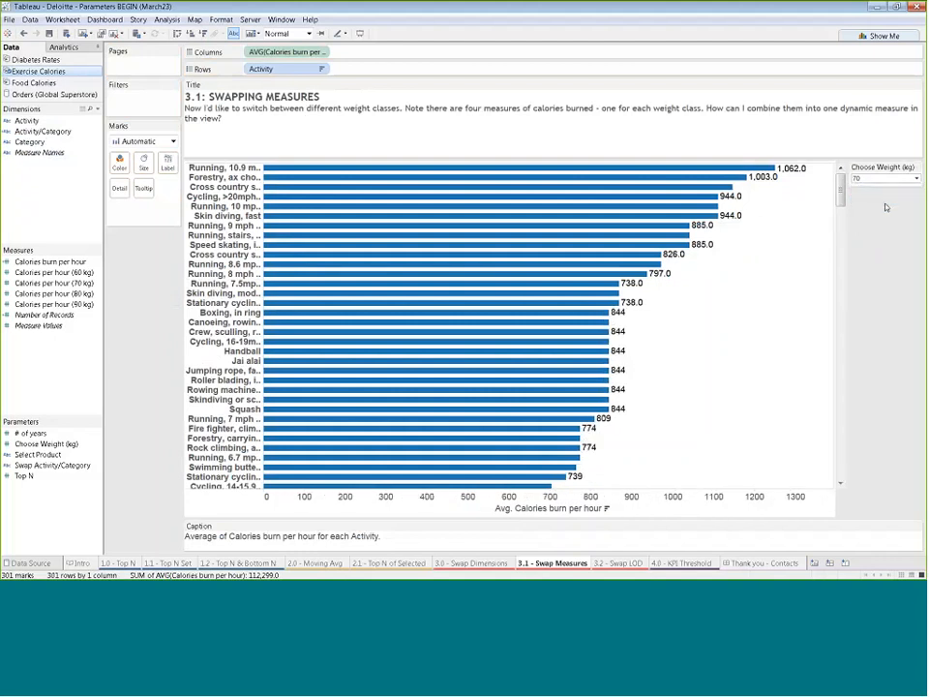
pyautogui.click(883, 180)
pyautogui.click(867, 210)
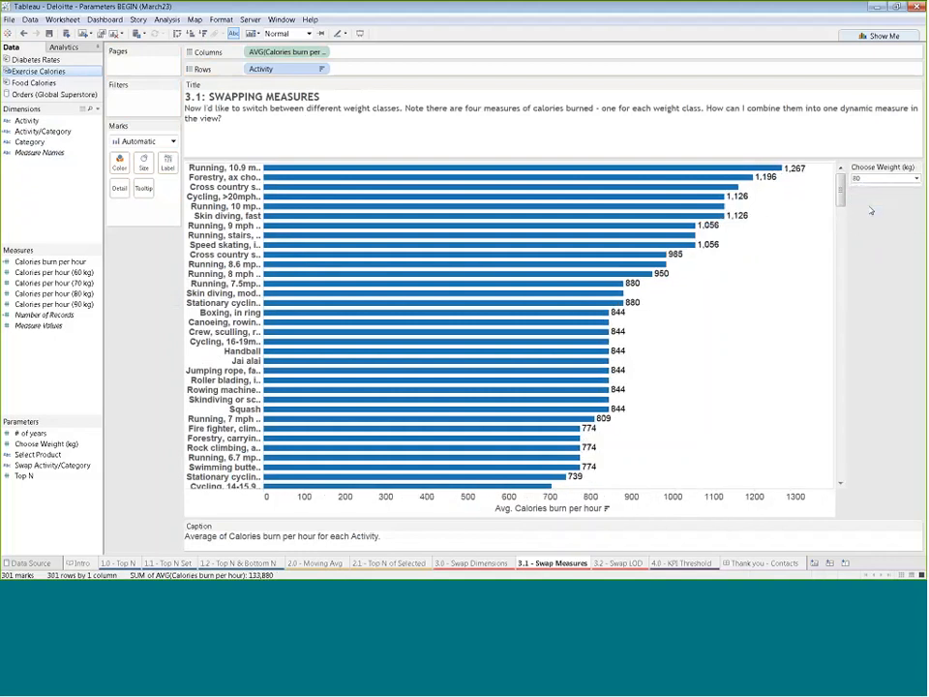
pyautogui.click(883, 179)
pyautogui.click(870, 215)
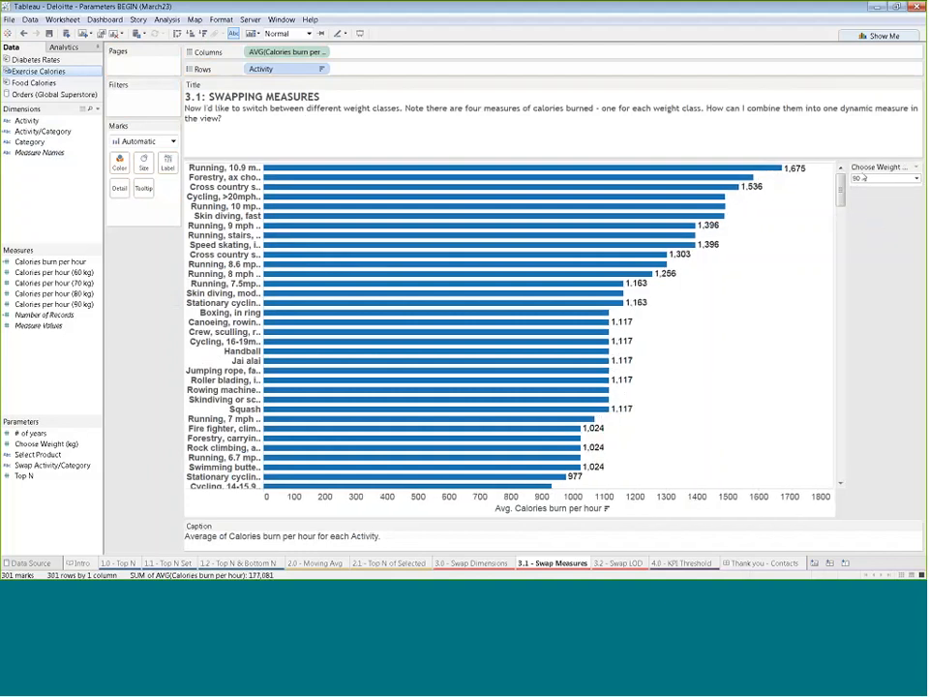
# Step: Widen the Choose Weight (kg) control slightly and set its value to 70
pyautogui.moveTo(845, 174); pyautogui.dragTo(838, 174)
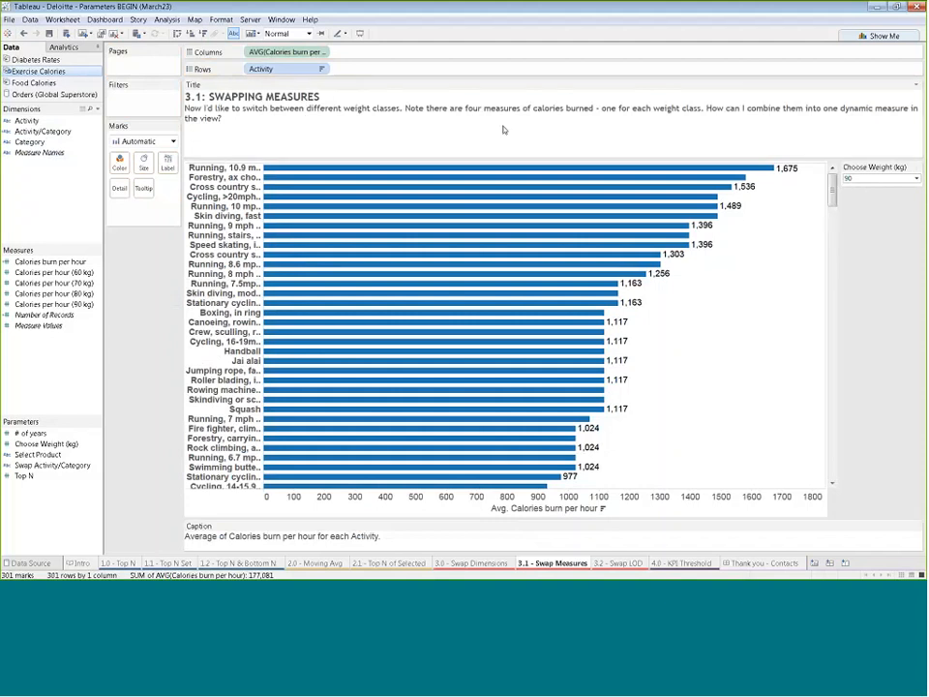
pyautogui.click(871, 178)
pyautogui.click(862, 199)
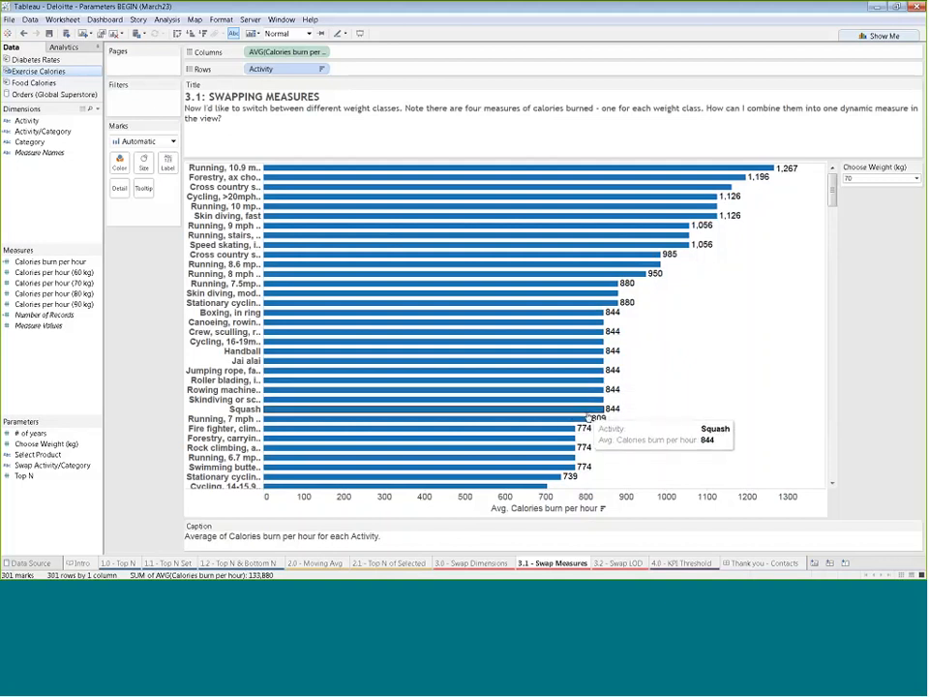
# Step: On the 3.2 - Swap LOD sheet, plot Diabetes Rate (18-44 yrs) by Year from the Diabetes Rates source
pyautogui.click(611, 564)
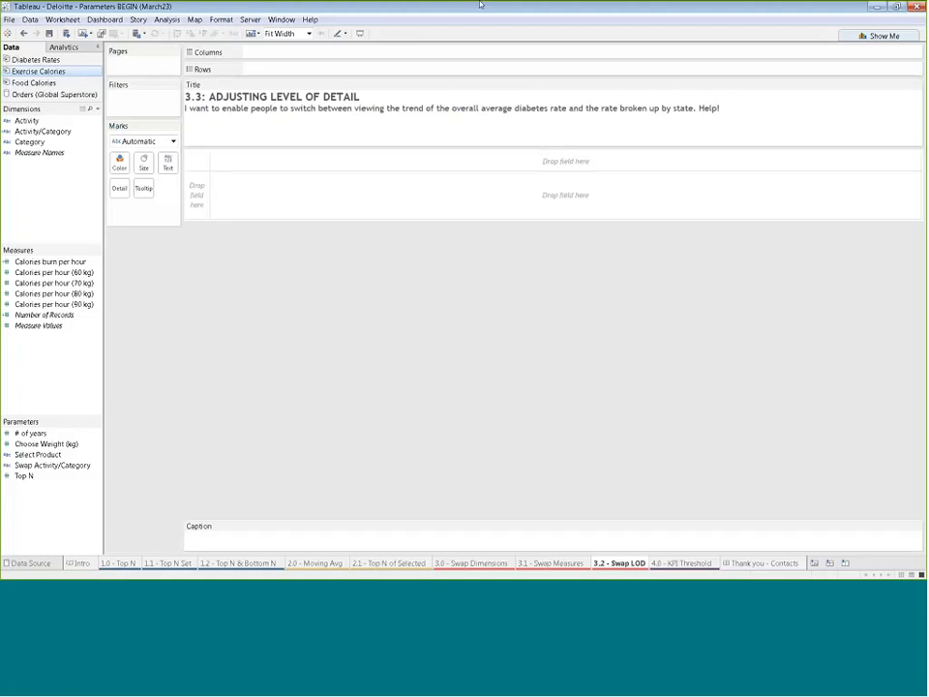
pyautogui.click(44, 59)
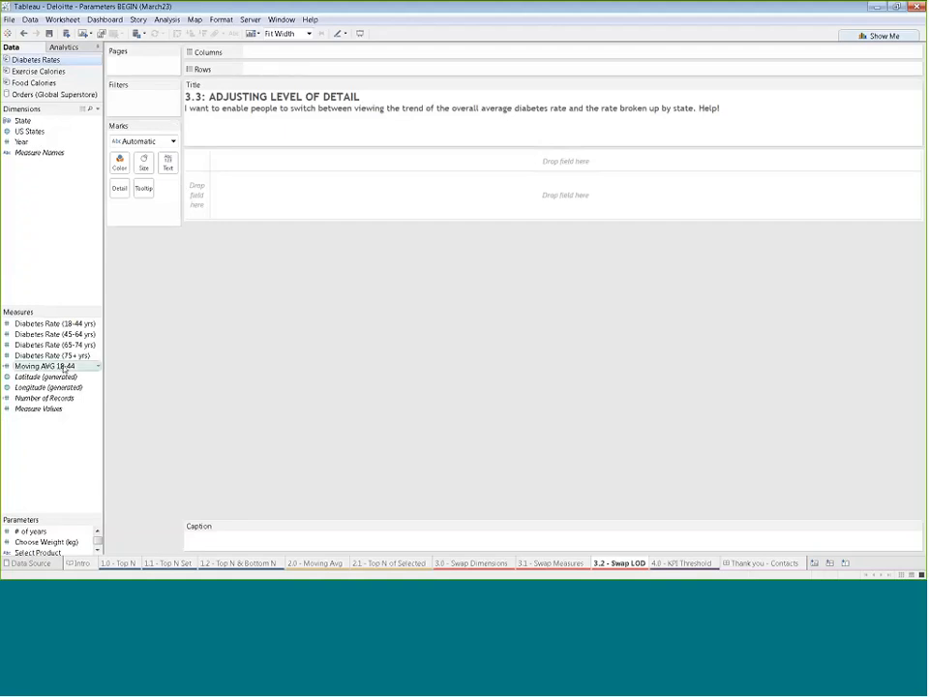
pyautogui.doubleClick(68, 323)
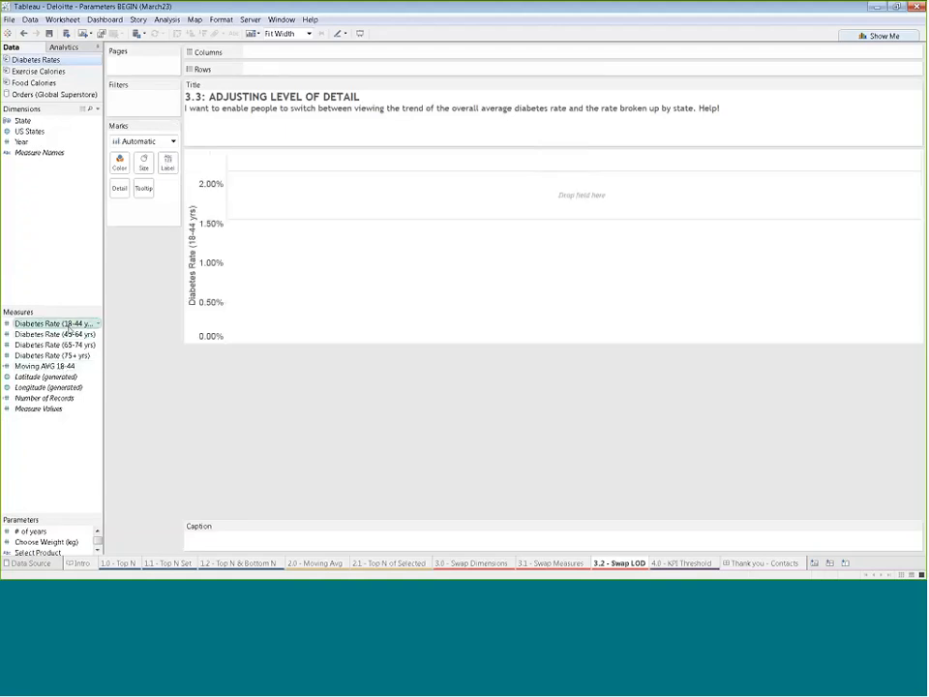
pyautogui.doubleClick(23, 143)
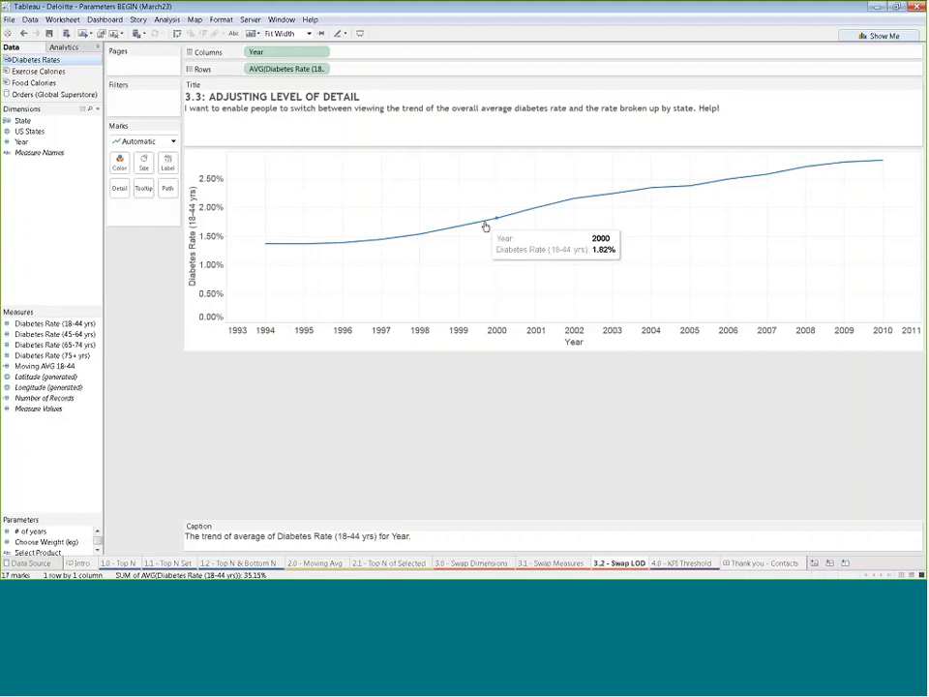
# Step: Start a new parameter named Swap LOD with the String data type
pyautogui.moveTo(70, 525); pyautogui.dragTo(77, 460)
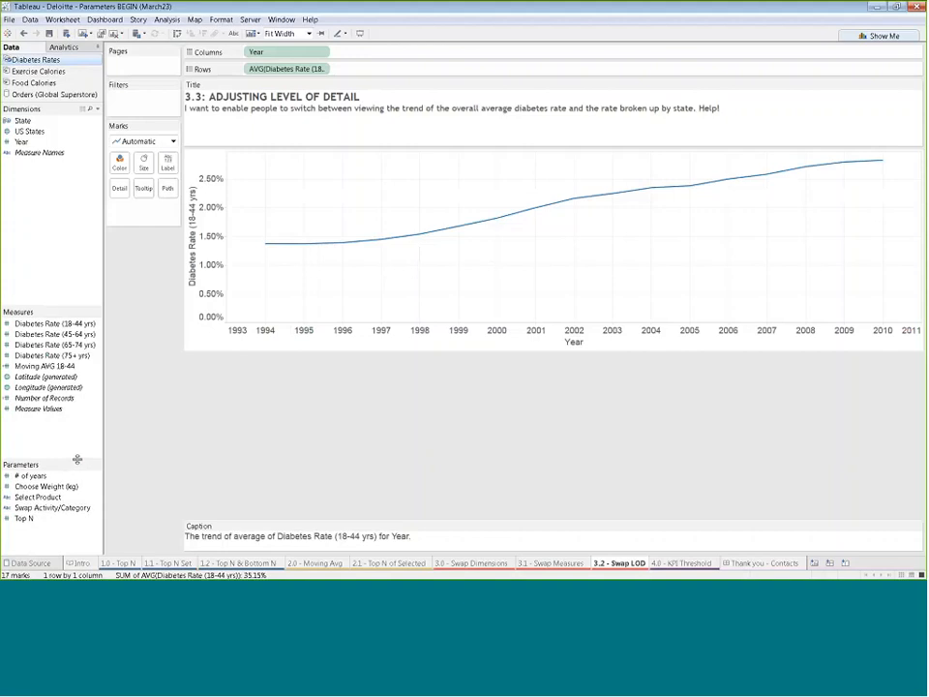
pyautogui.rightClick(53, 420)
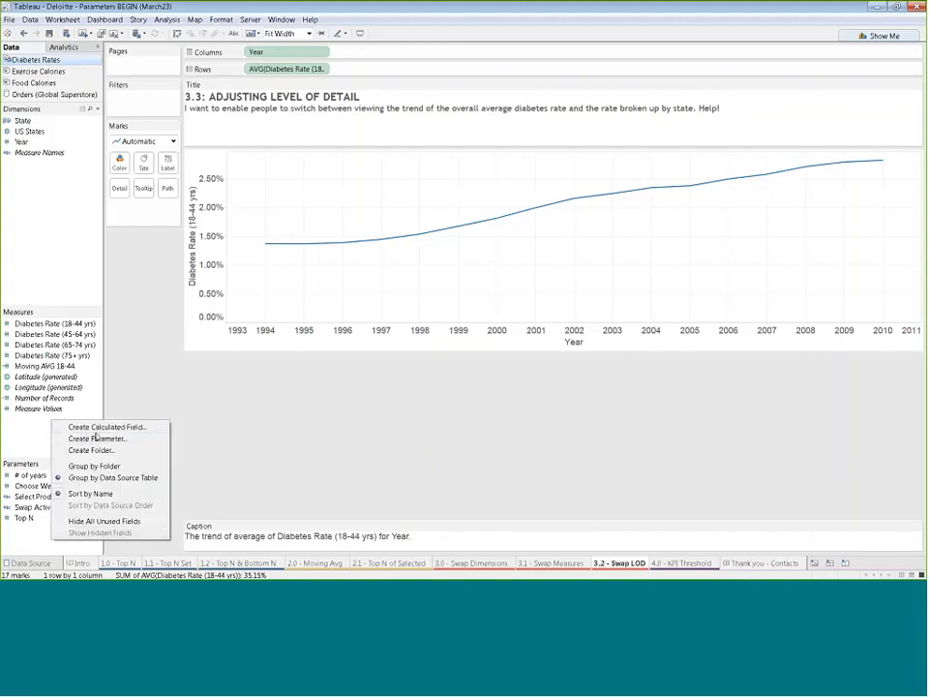
pyautogui.click(95, 438)
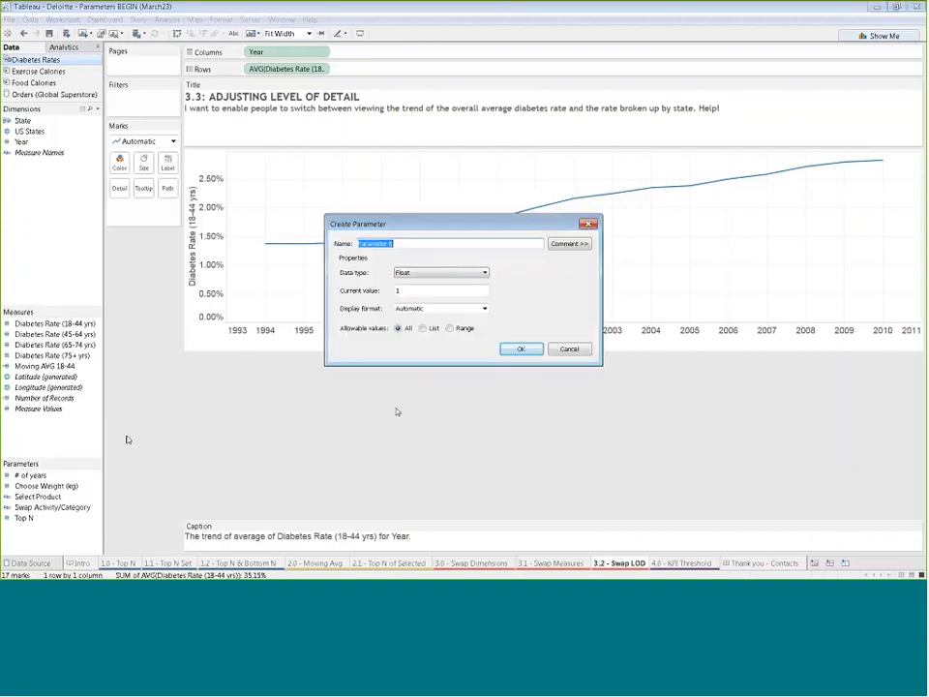
pyautogui.write('Swap LOD')
pyautogui.click(451, 273)
pyautogui.click(426, 301)
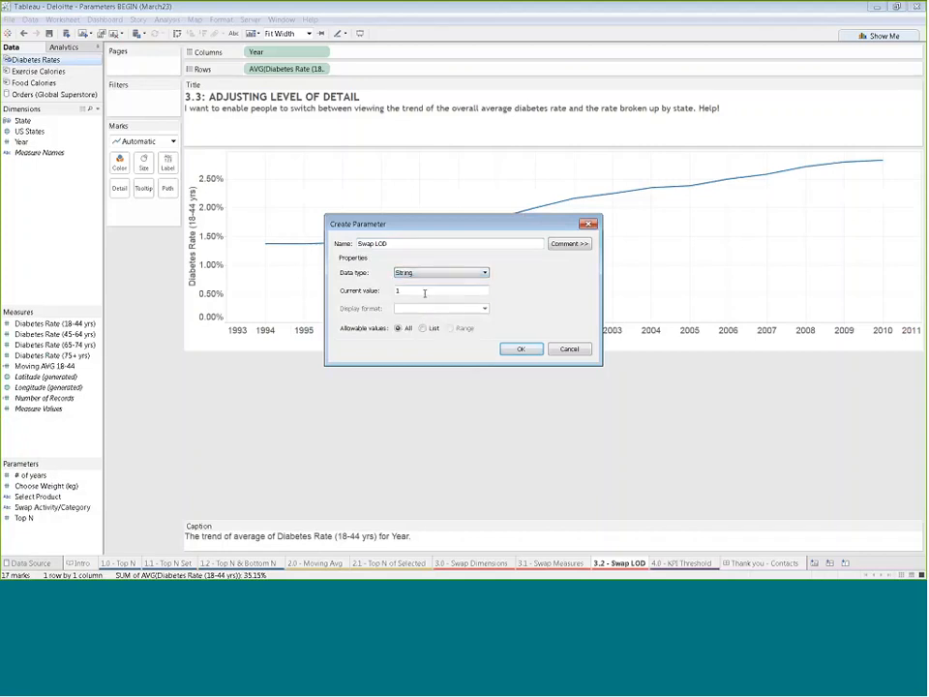
# Step: Restrict Swap LOD to a list with the values All and By state, and show its parameter control
pyautogui.click(424, 328)
pyautogui.click(413, 375)
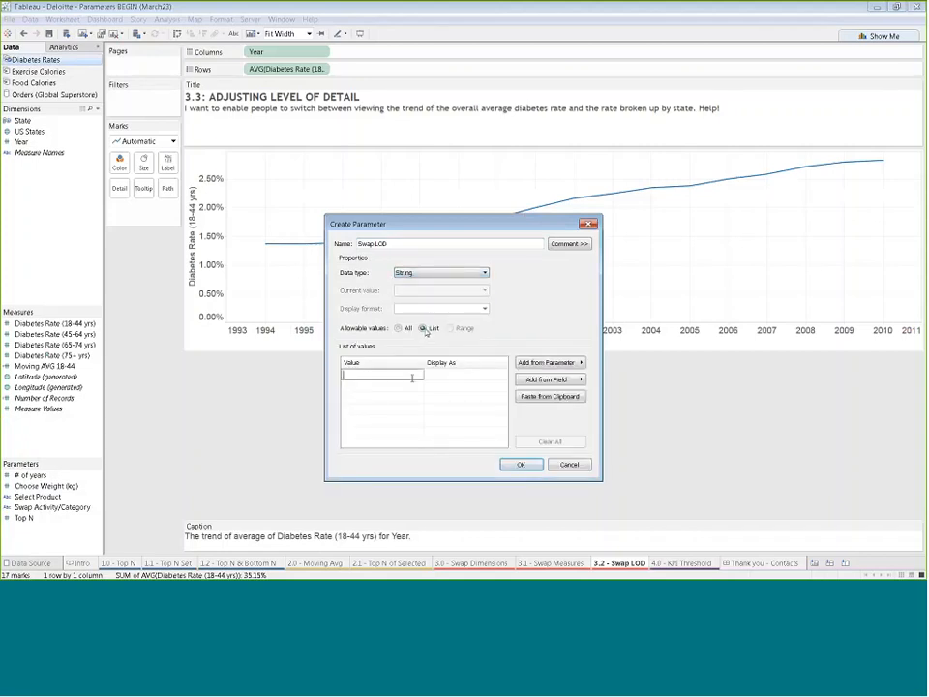
pyautogui.write('All')
pyautogui.click(413, 386)
pyautogui.write('By state')
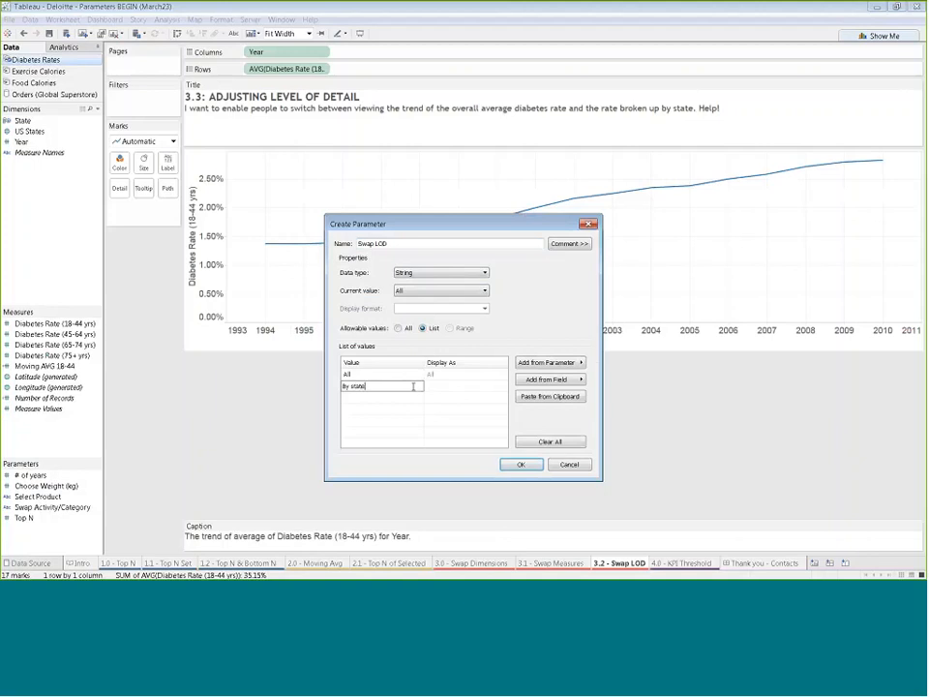
pyautogui.click(520, 465)
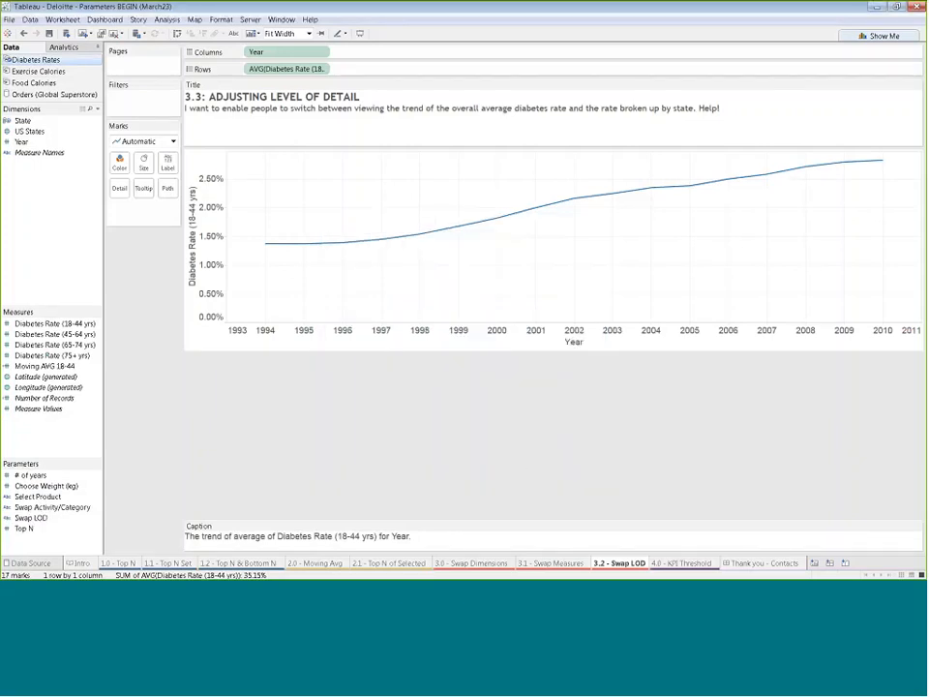
pyautogui.rightClick(49, 518)
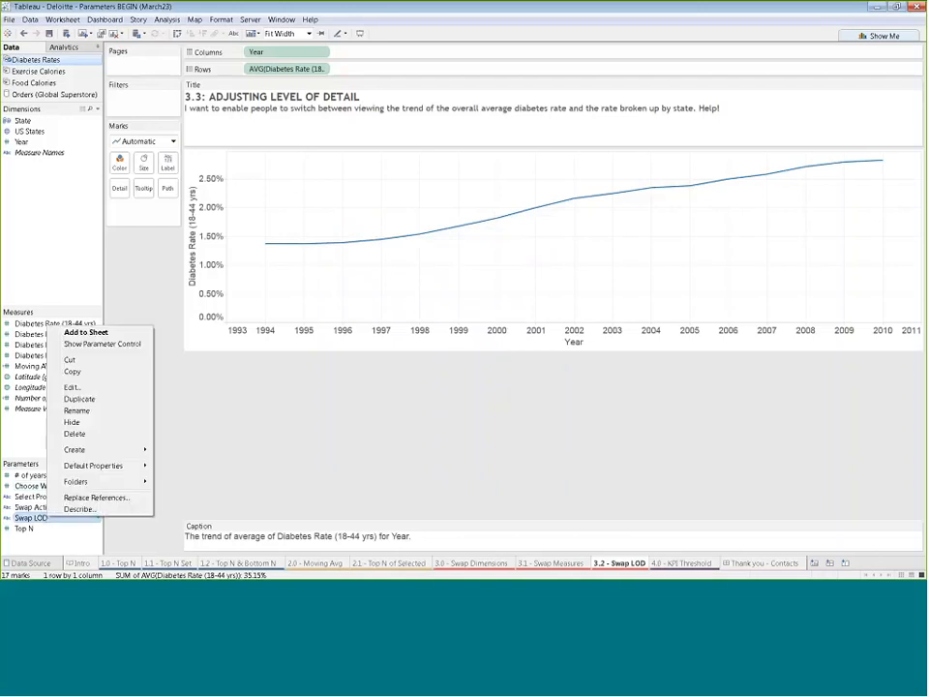
pyautogui.click(90, 344)
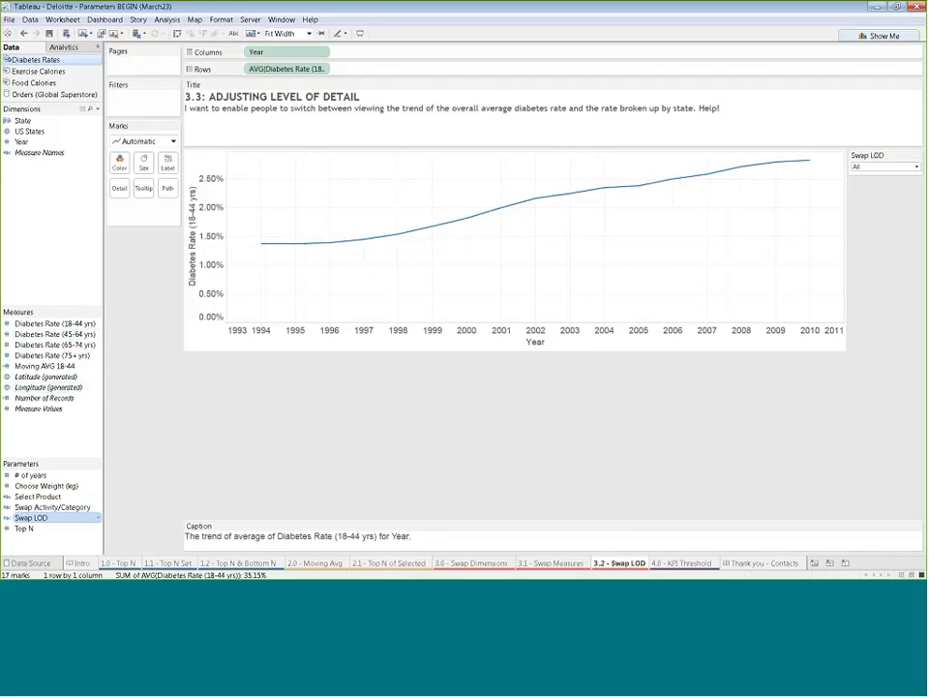
# Step: Start a calculated field named Level of detail with the formula opening CASE [Swap LOD]
pyautogui.rightClick(71, 429)
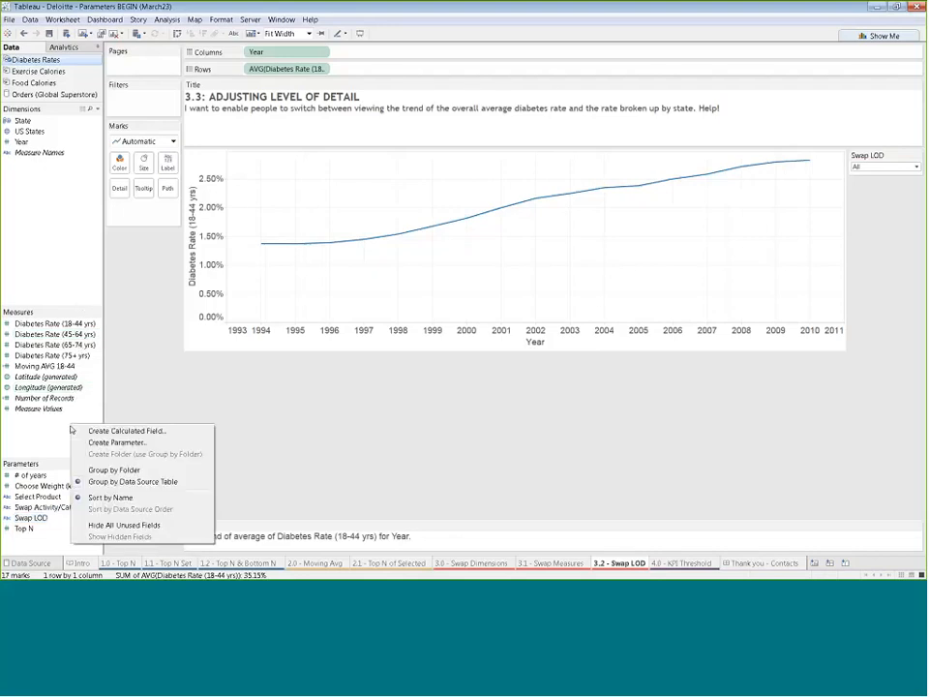
pyautogui.click(77, 432)
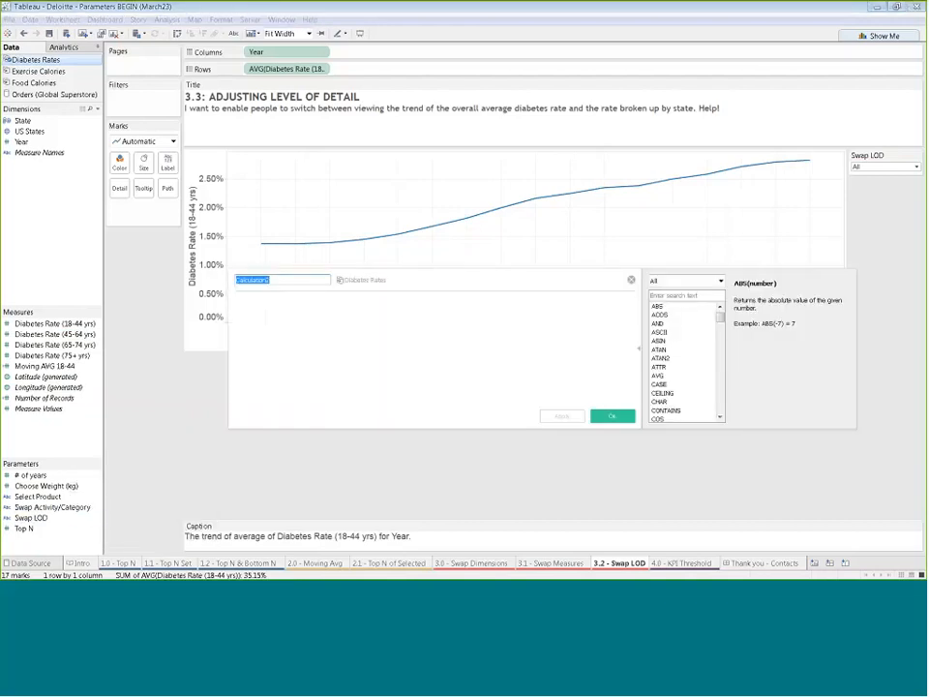
pyautogui.write('Level of detailcase ')
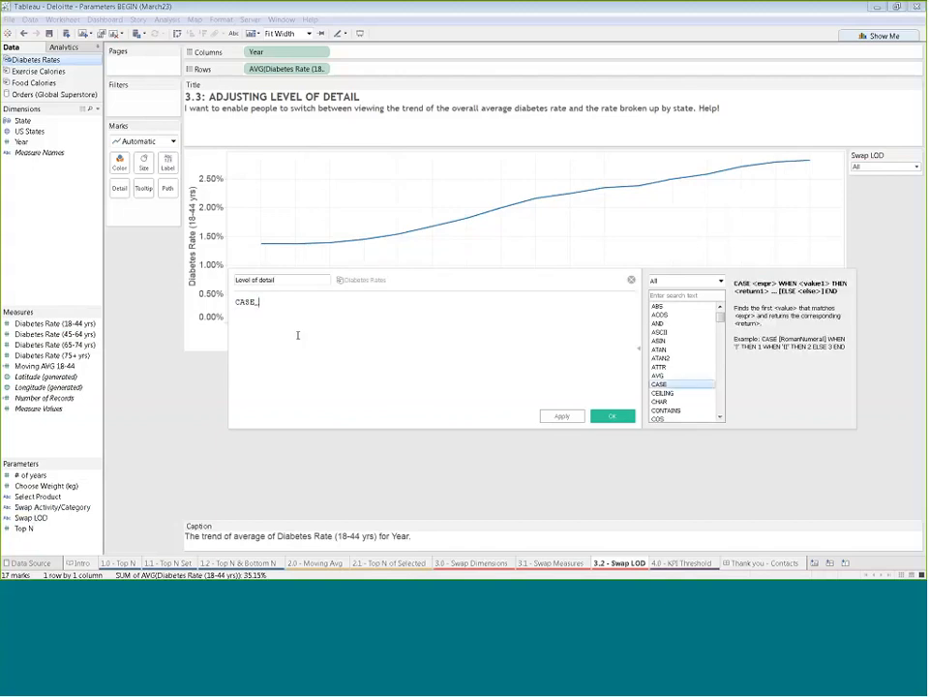
pyautogui.write('sw')
pyautogui.press('Down')
pyautogui.press('Return')
# Step: Add the branch WHEN "All" THEN "Combined Avg." on a new line of the formula
pyautogui.press('Return')
pyautogui.write('WHEN "All" T')
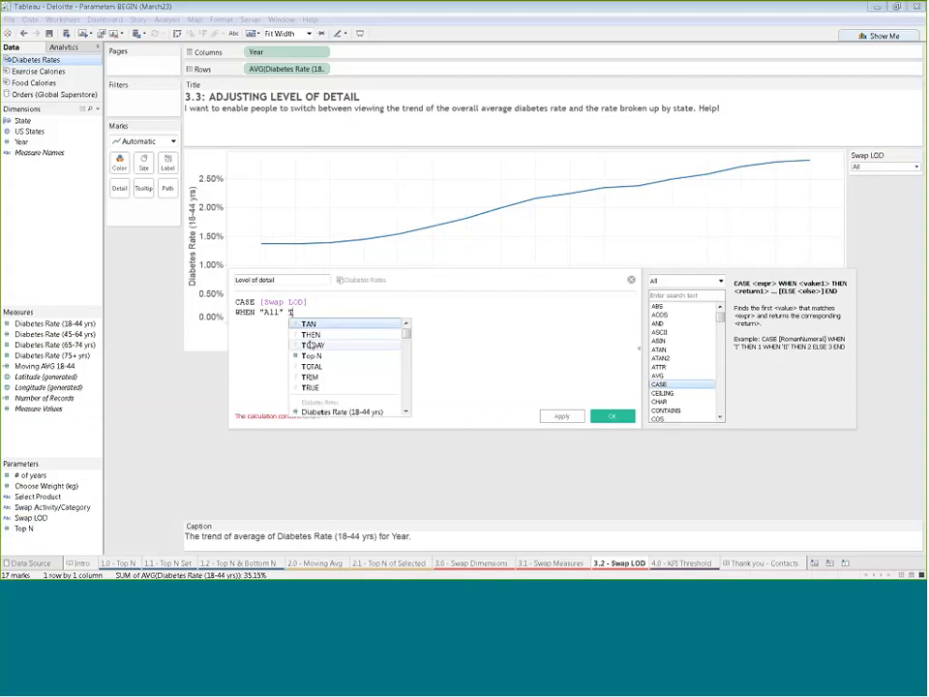
pyautogui.write('HEN')
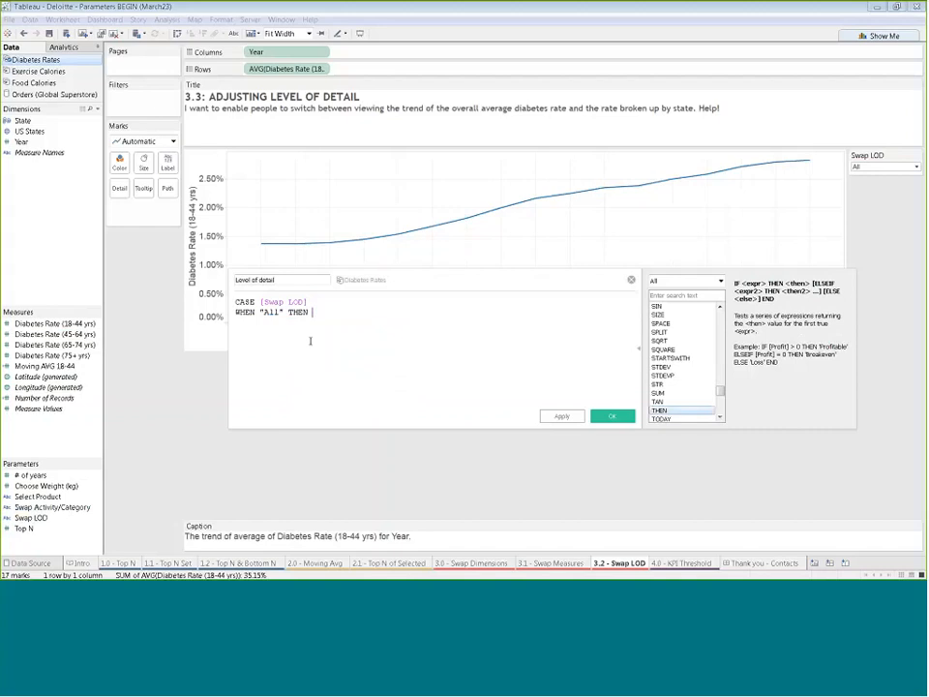
pyautogui.write(' "combined Avg."')
pyautogui.click(317, 310)
pyautogui.press('Delete')
pyautogui.write('C')
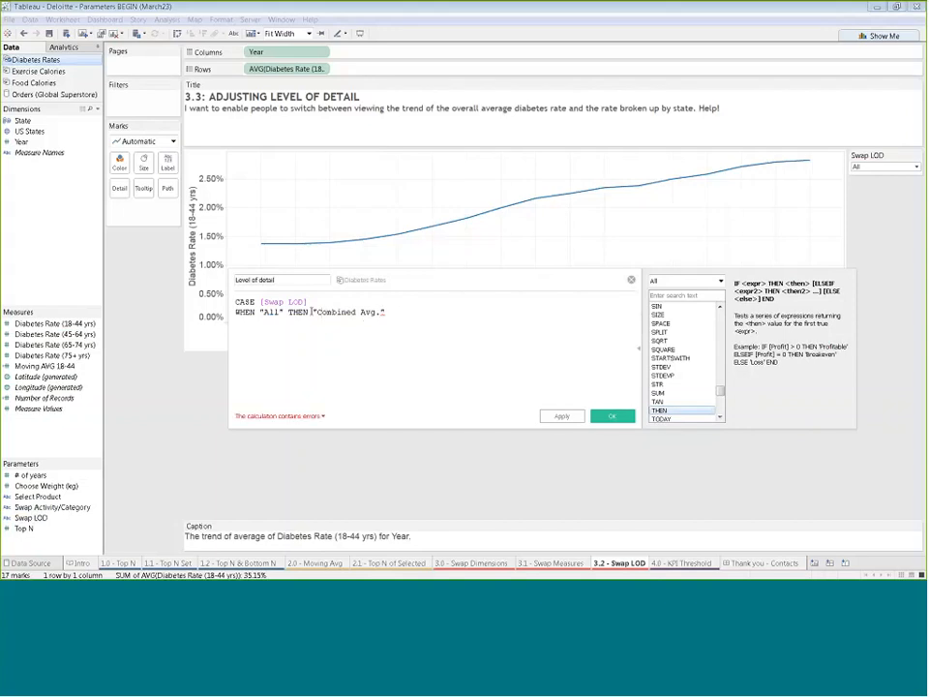
# Step: Add the branch WHEN "By state" THEN [US States], close the formula with END, and save the Level of detail field
pyautogui.press('Return')
pyautogui.write('WHE')
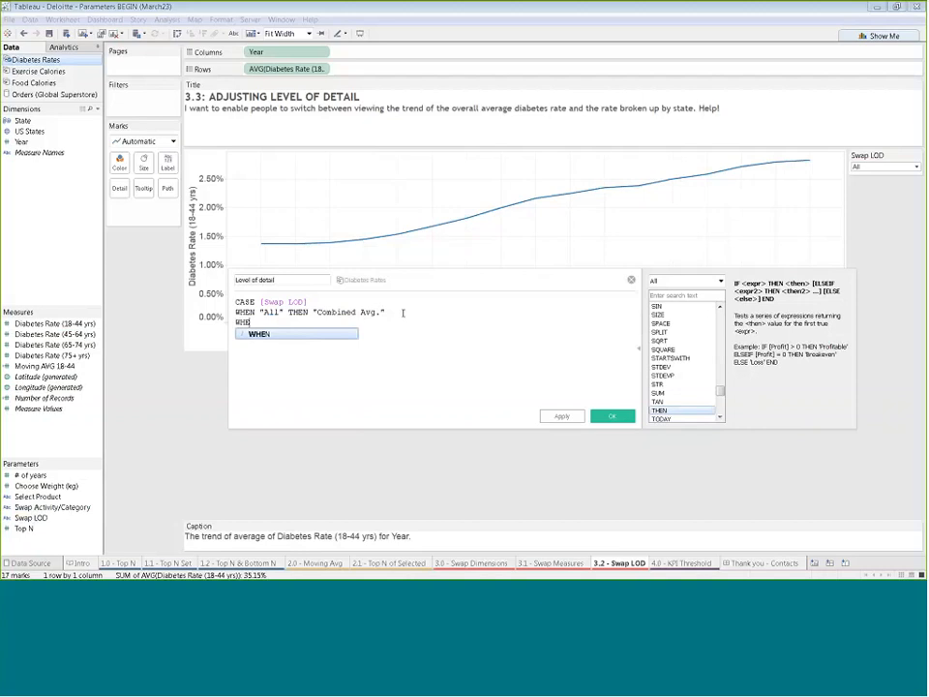
pyautogui.write('N "By state" THEN')
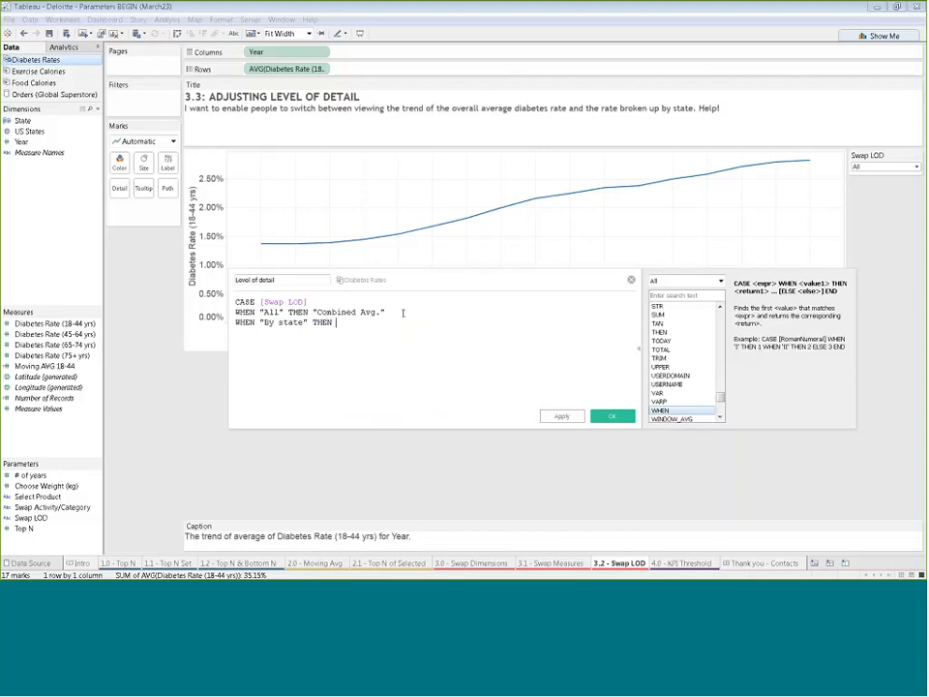
pyautogui.write(' us')
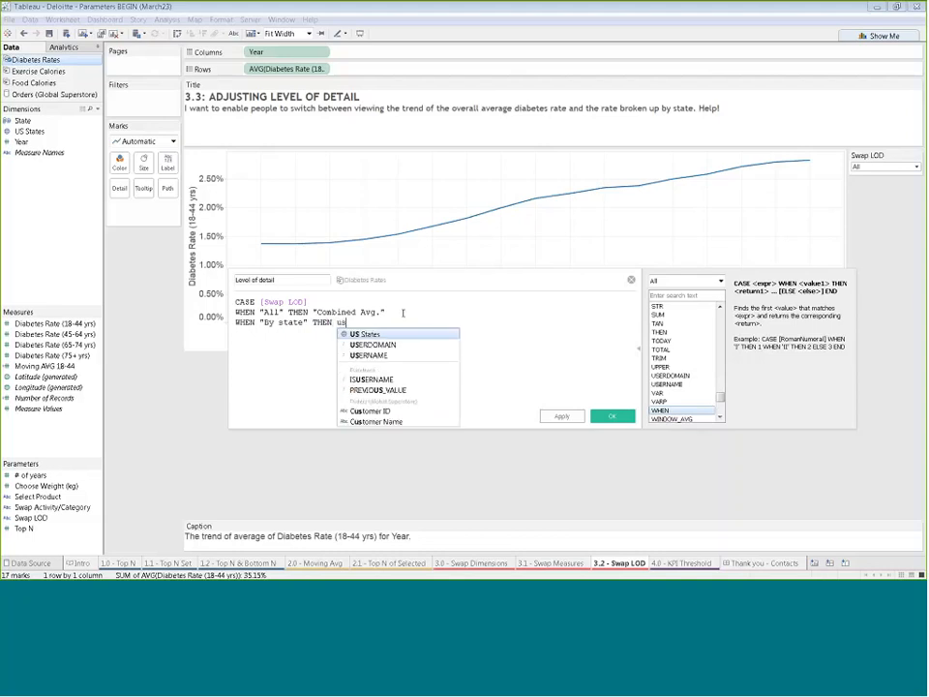
pyautogui.press('Return')
pyautogui.press('Return')
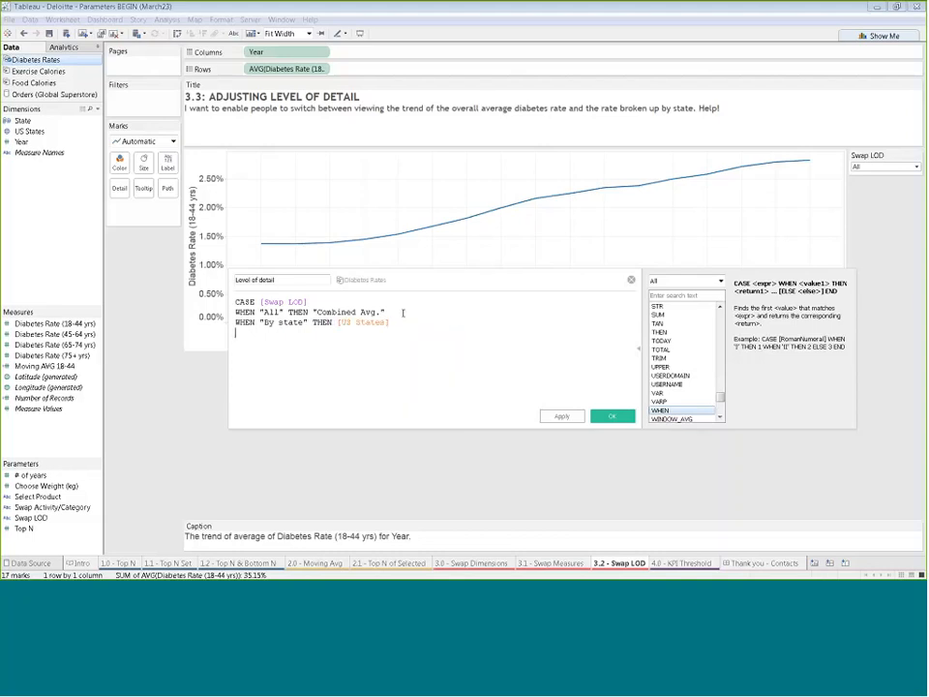
pyautogui.write('END')
pyautogui.press('Escape')
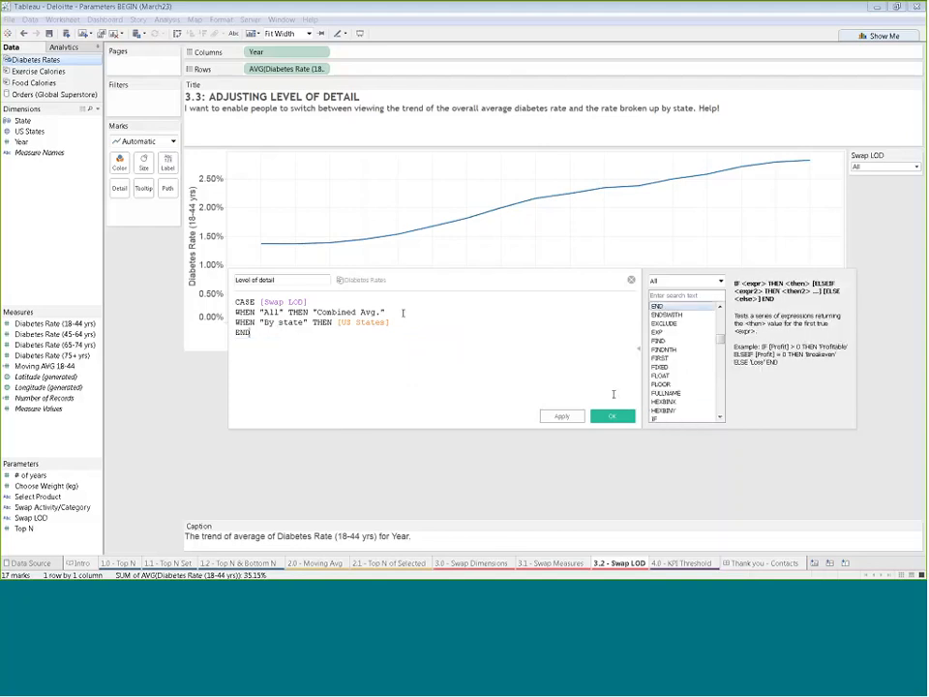
pyautogui.click(611, 415)
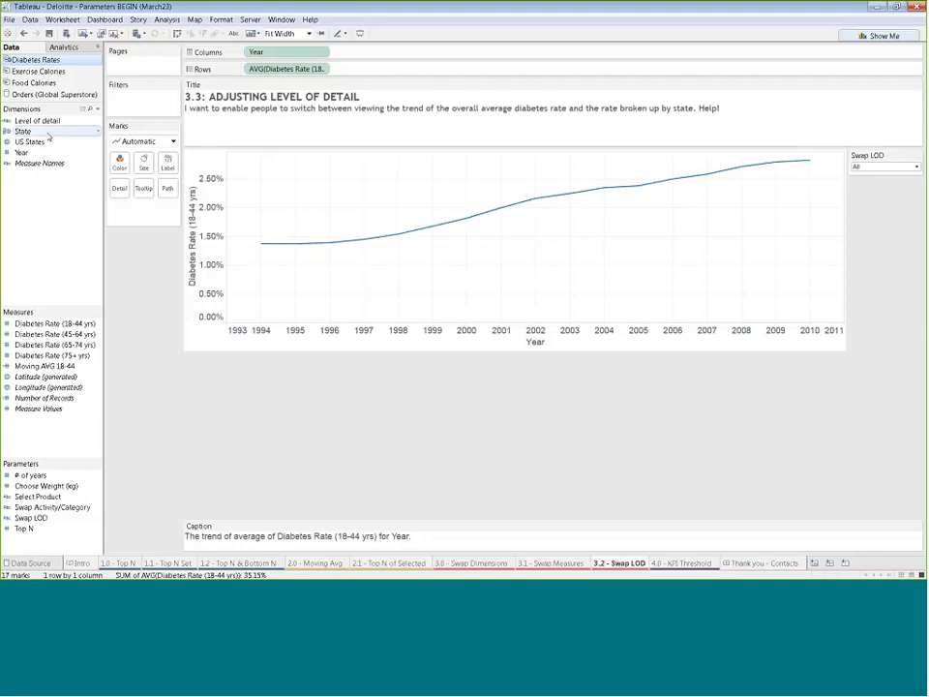
# Step: Add Level of detail to the marks as detail and set Swap LOD to By state
pyautogui.moveTo(51, 123); pyautogui.dragTo(135, 213)
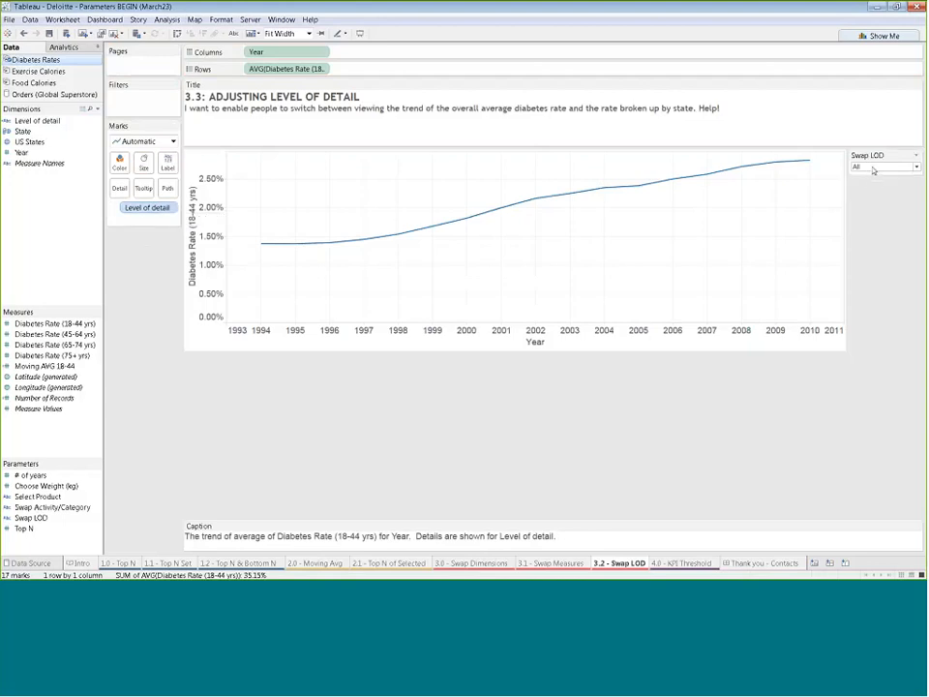
pyautogui.click(915, 168)
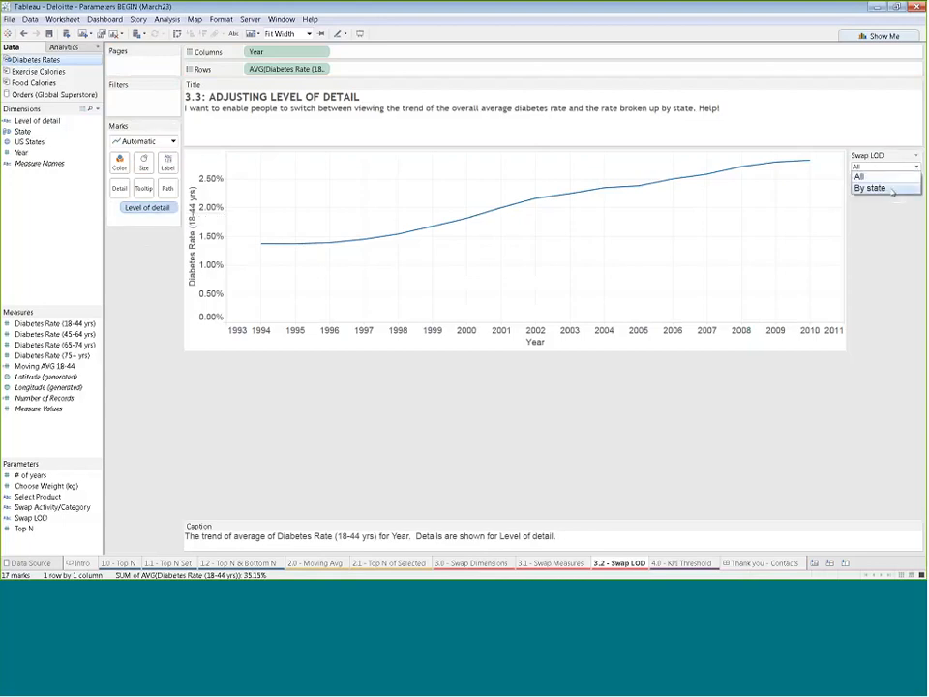
pyautogui.click(892, 192)
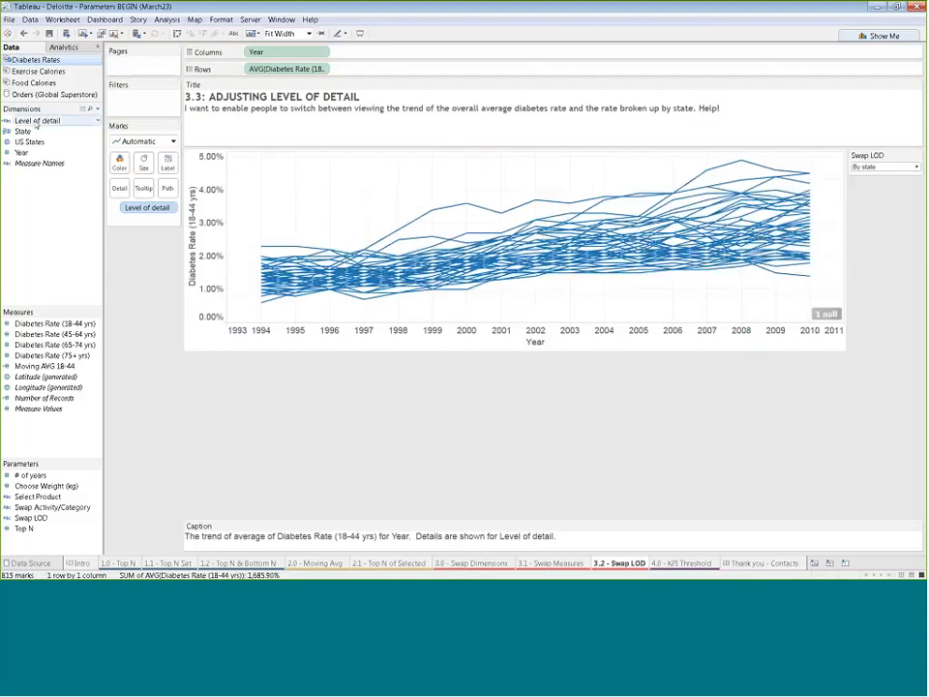
# Step: Color the trend lines by the Level of detail field
pyautogui.moveTo(37, 146); pyautogui.dragTo(113, 165)
pyautogui.click(564, 235)
pyautogui.moveTo(37, 120); pyautogui.dragTo(116, 163)
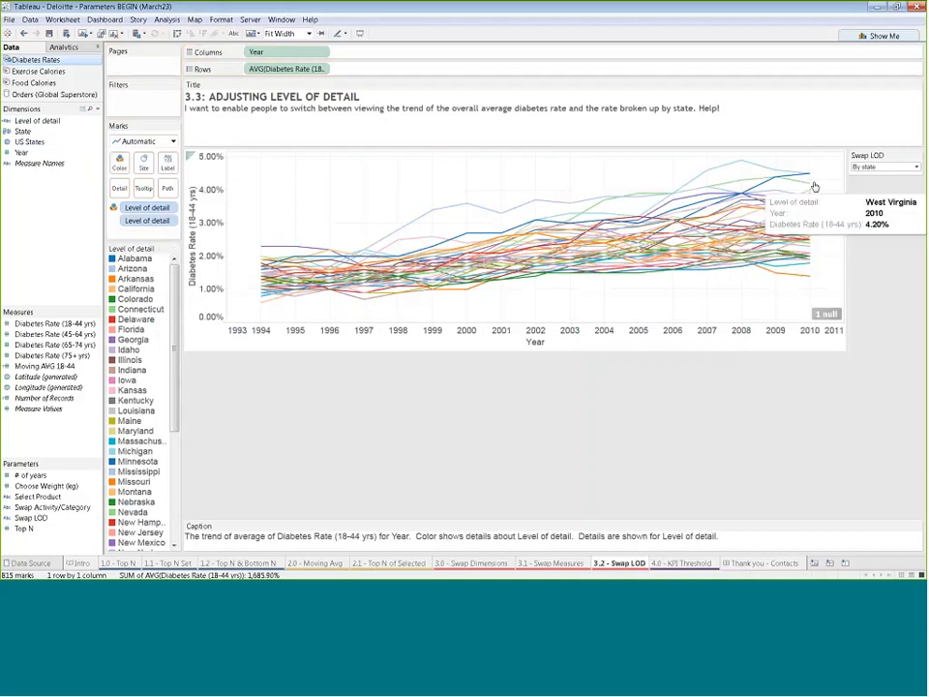
# Step: Test Swap LOD by switching it to All, to By state, and back to All
pyautogui.click(916, 167)
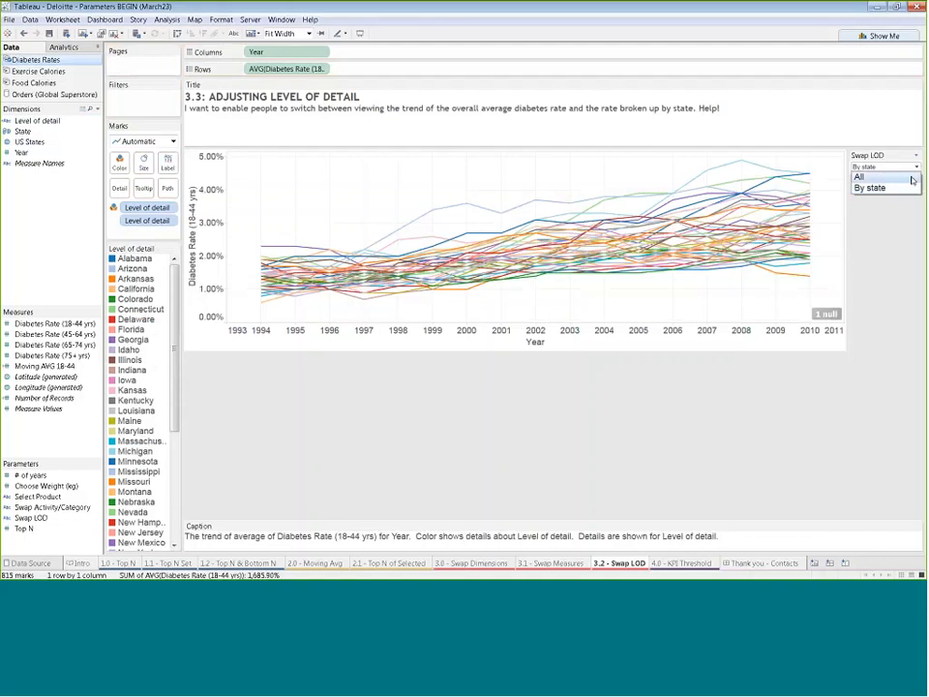
pyautogui.click(912, 178)
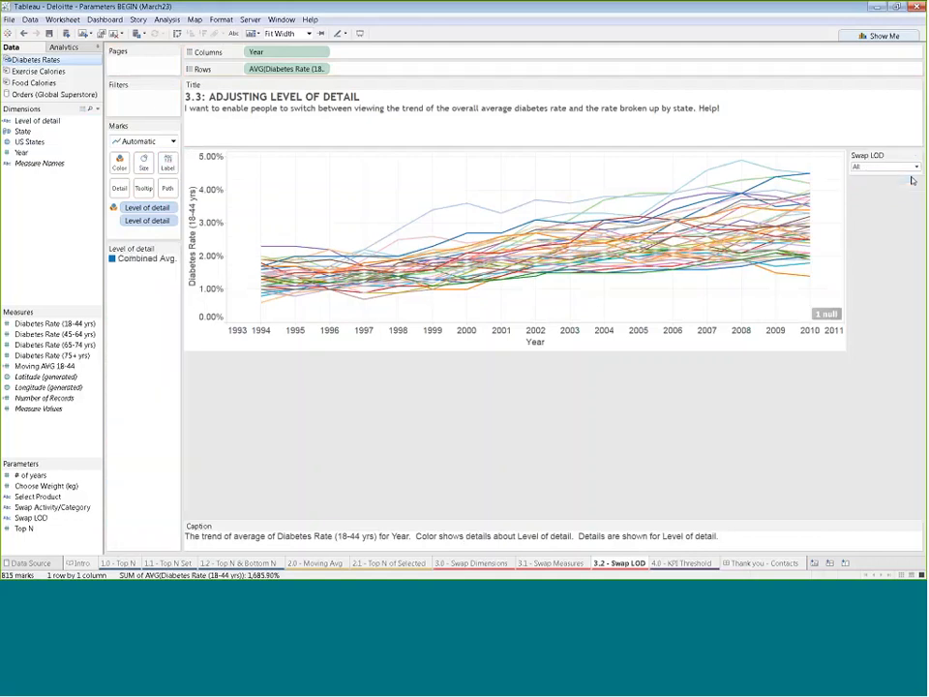
pyautogui.click(918, 167)
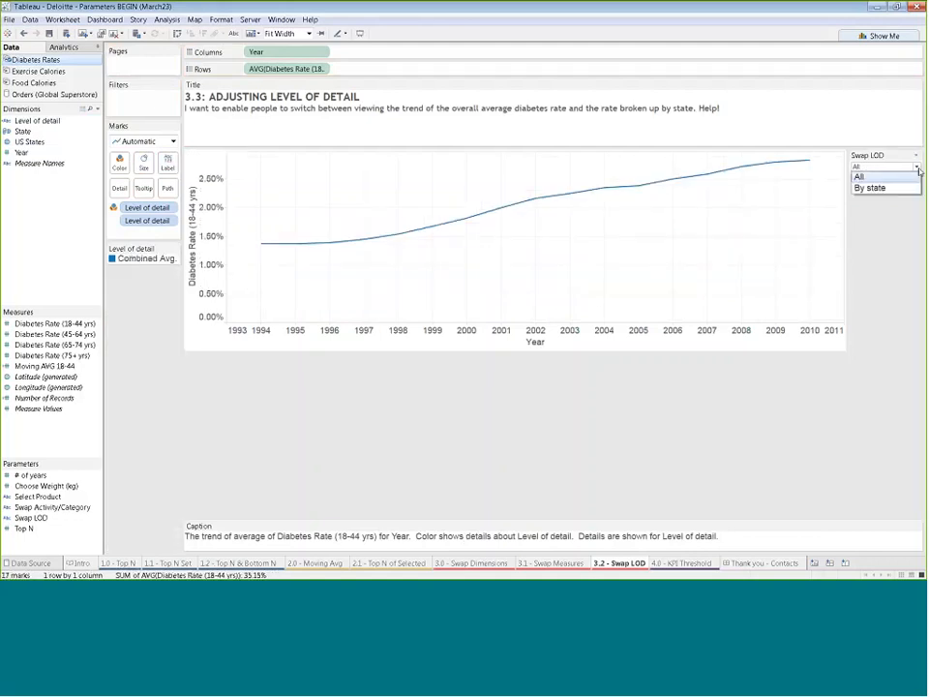
pyautogui.click(871, 188)
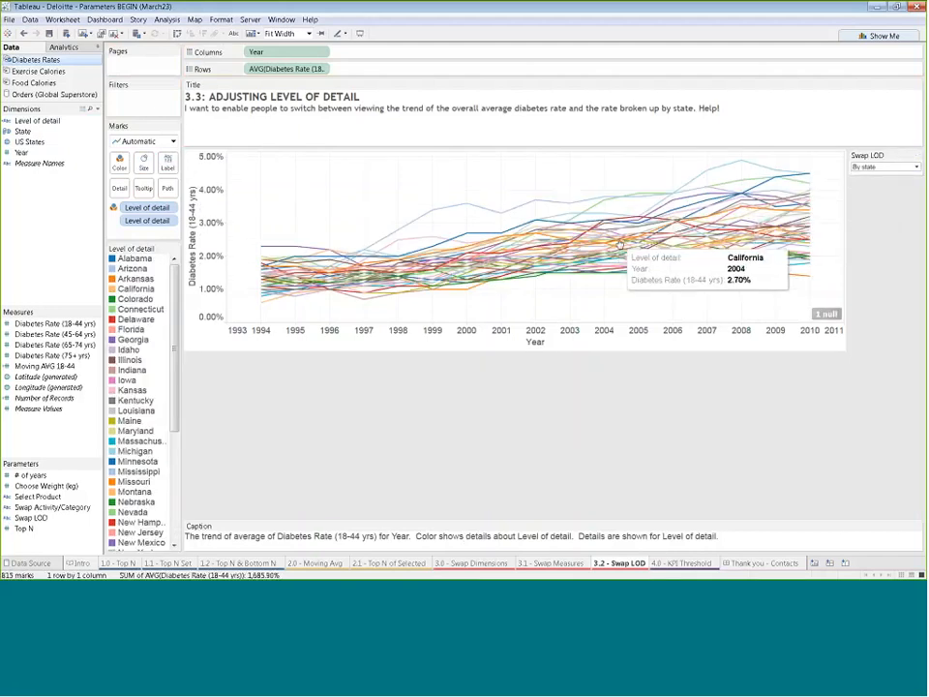
pyautogui.click(915, 167)
pyautogui.click(871, 177)
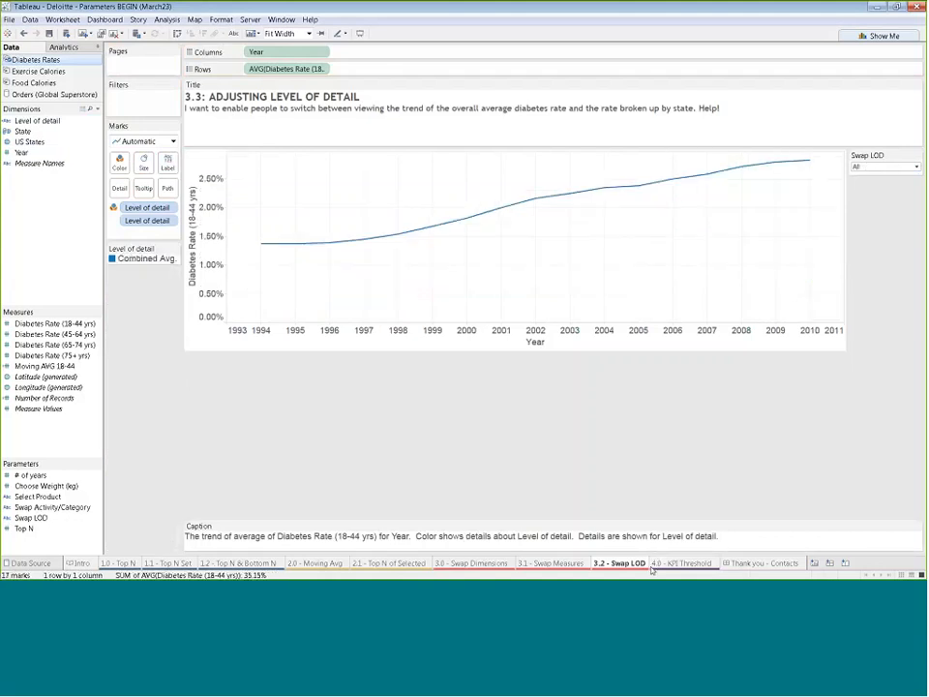
# Step: On the 4.0 - KPI Threshold sheet, build a filled map by State labeled with the average Diabetes Rate (18-44 yrs)
pyautogui.moveTo(679, 568)
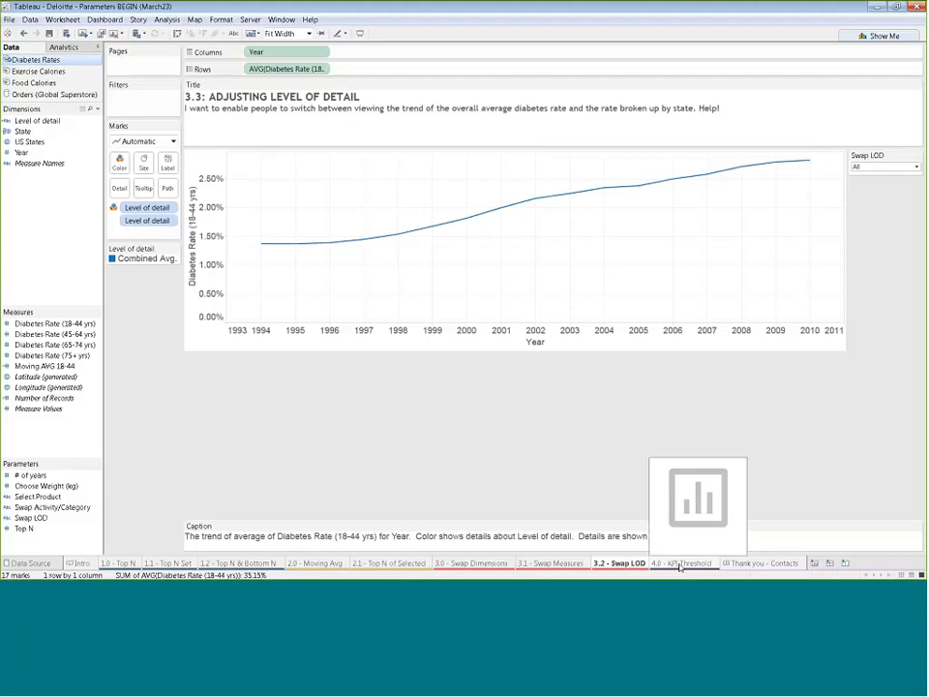
pyautogui.click(681, 565)
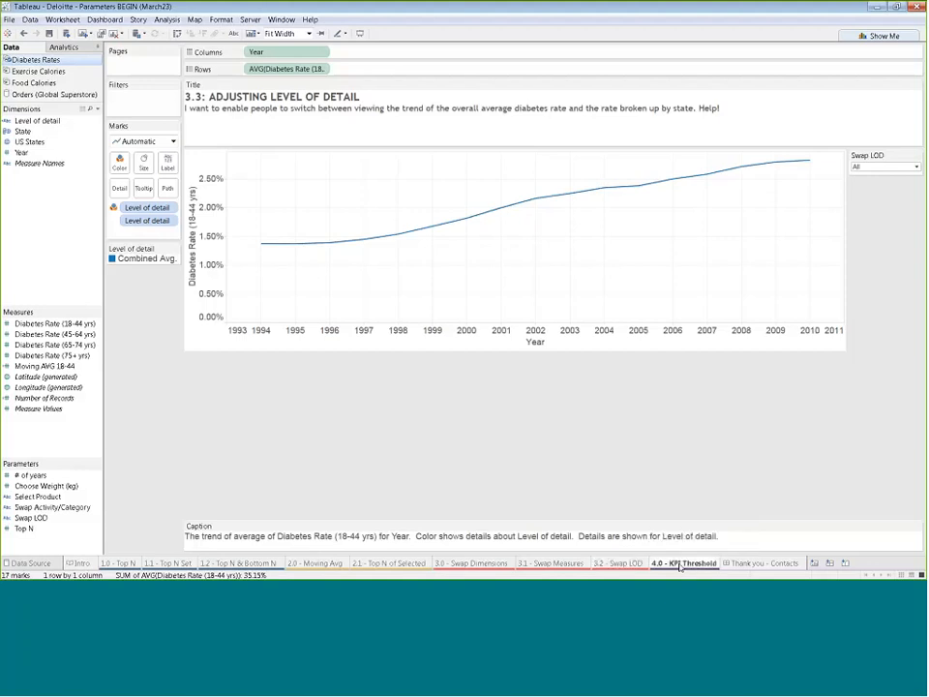
pyautogui.moveTo(646, 567)
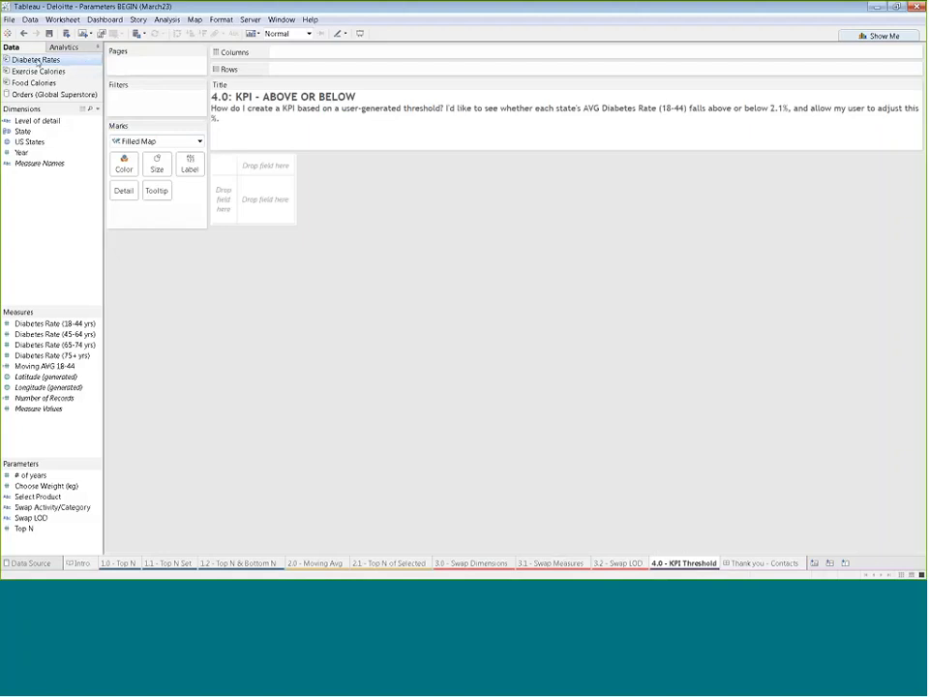
pyautogui.click(37, 134)
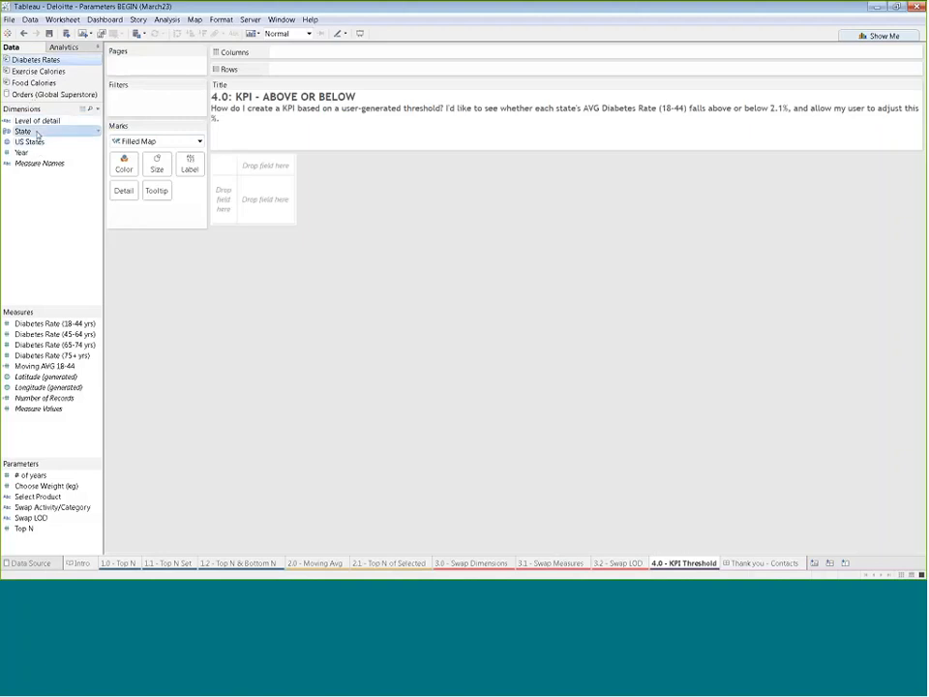
pyautogui.doubleClick(37, 133)
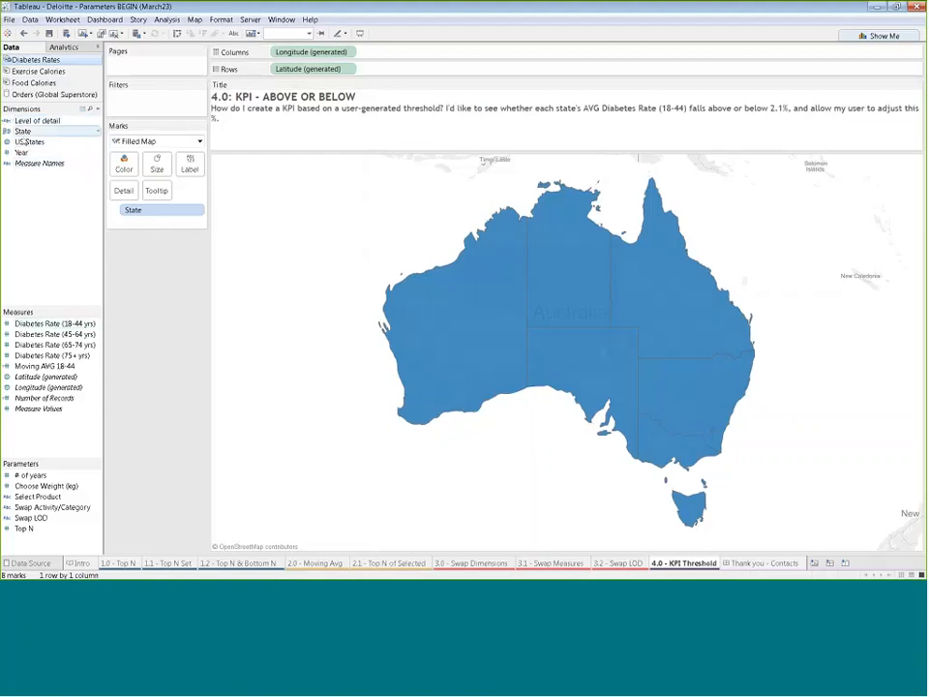
pyautogui.moveTo(46, 330); pyautogui.dragTo(186, 169)
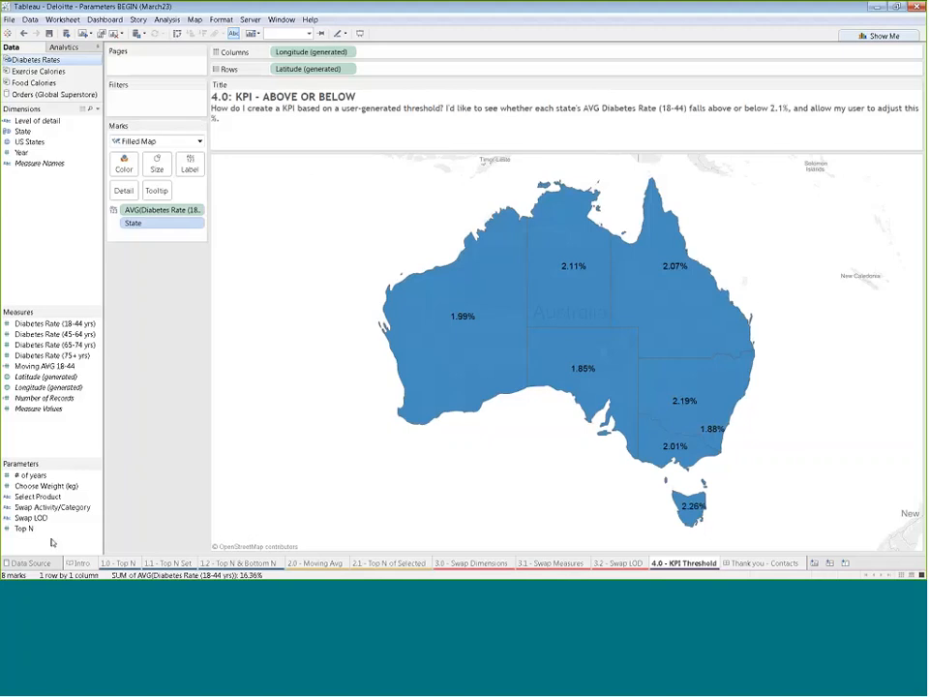
# Step: Start a new parameter named KPI Threshold with the Float data type
pyautogui.rightClick(53, 418)
pyautogui.click(109, 437)
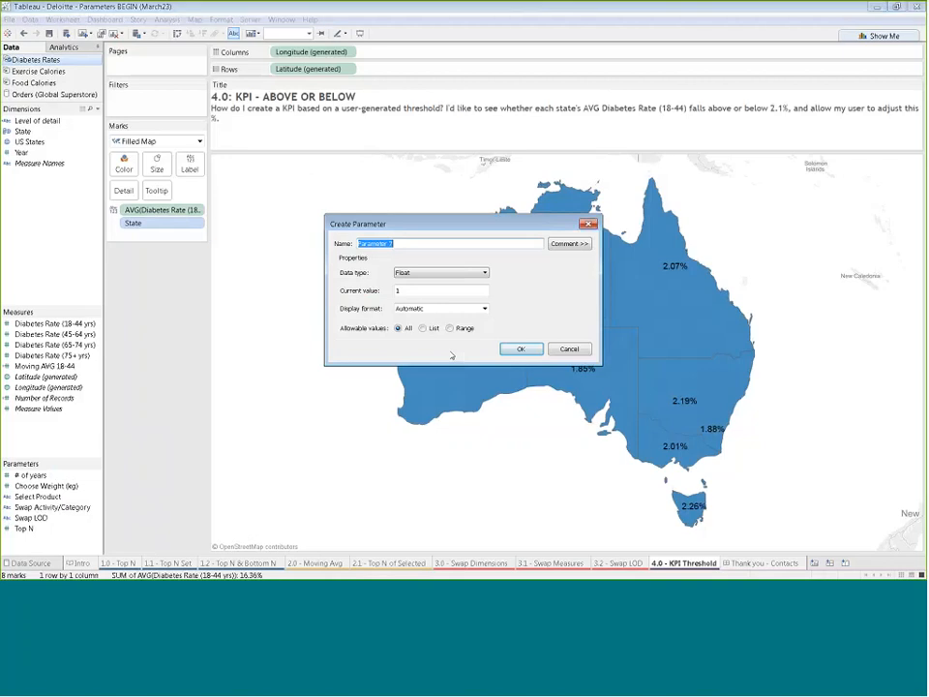
pyautogui.write('KPI Threshold')
pyautogui.click(426, 273)
pyautogui.click(423, 277)
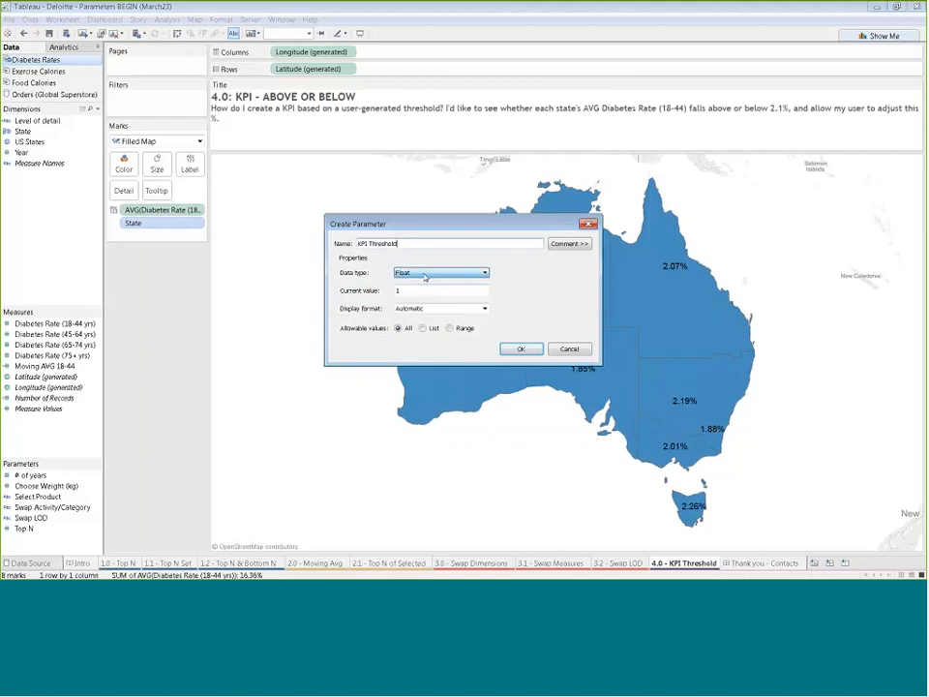
# Step: Restrict KPI Threshold to a range with minimum 1.5, maximum 3.2 and step size 0.1, and create the parameter
pyautogui.click(450, 329)
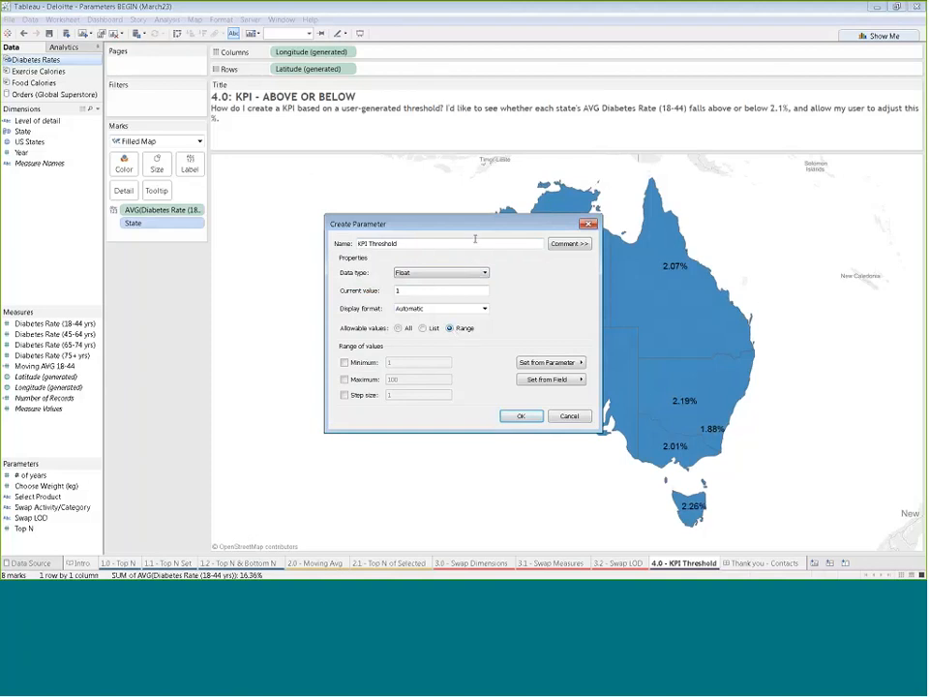
pyautogui.moveTo(465, 224); pyautogui.dragTo(470, 210)
pyautogui.click(348, 349)
pyautogui.click(348, 366)
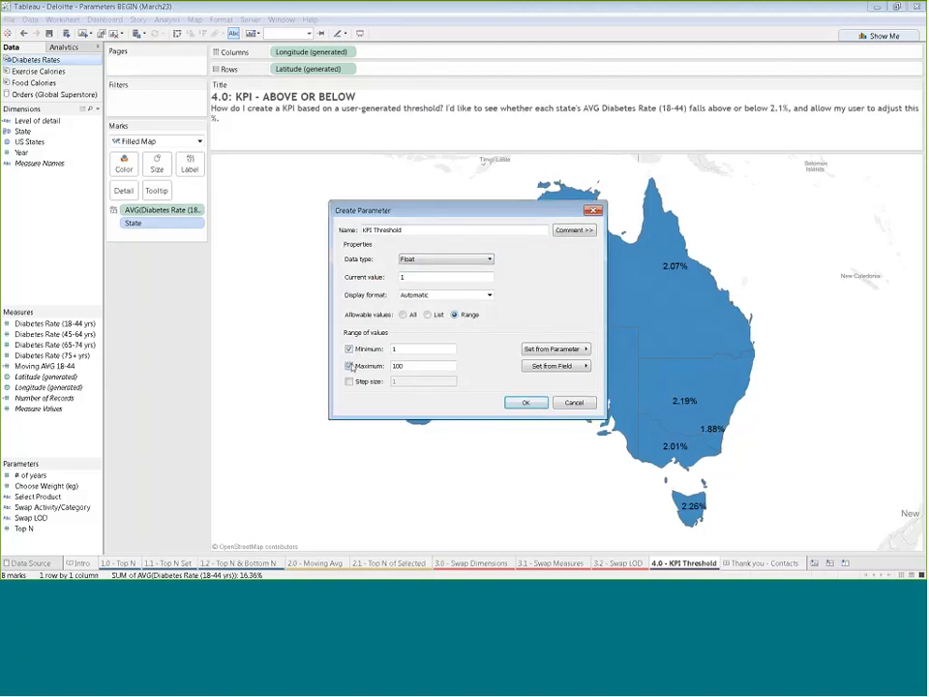
pyautogui.click(350, 382)
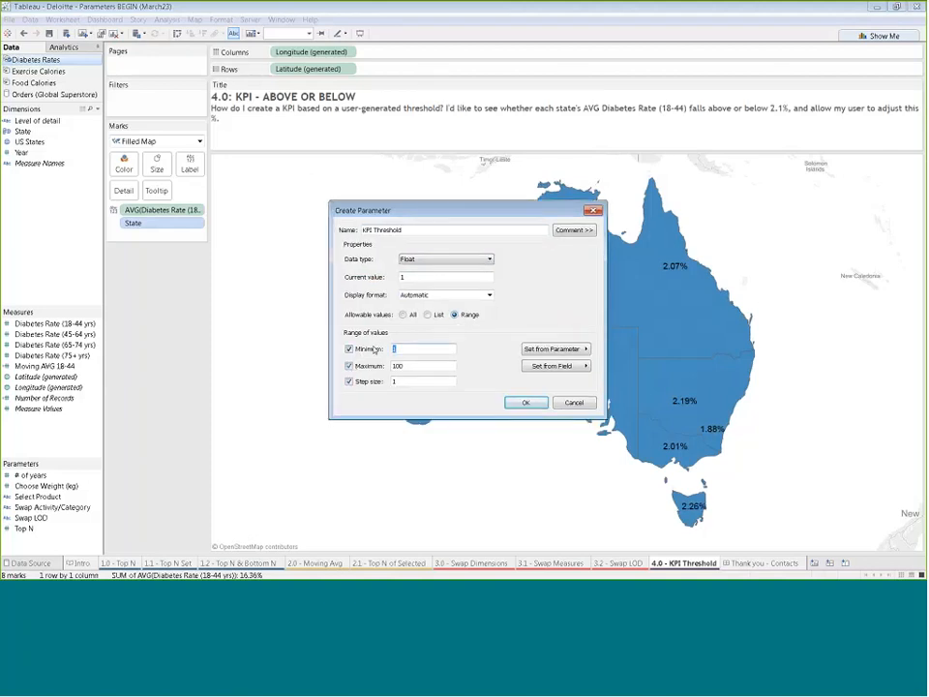
pyautogui.write('1.5')
pyautogui.click(408, 366)
pyautogui.write('3.2')
pyautogui.click(395, 381)
pyautogui.doubleClick(395, 381)
pyautogui.write('0.1')
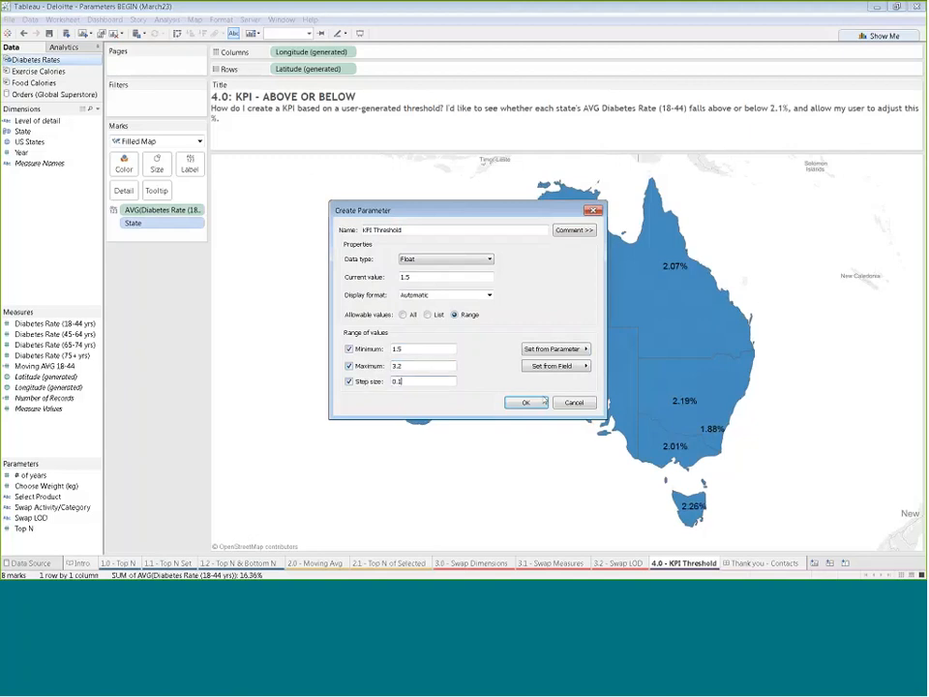
pyautogui.click(541, 401)
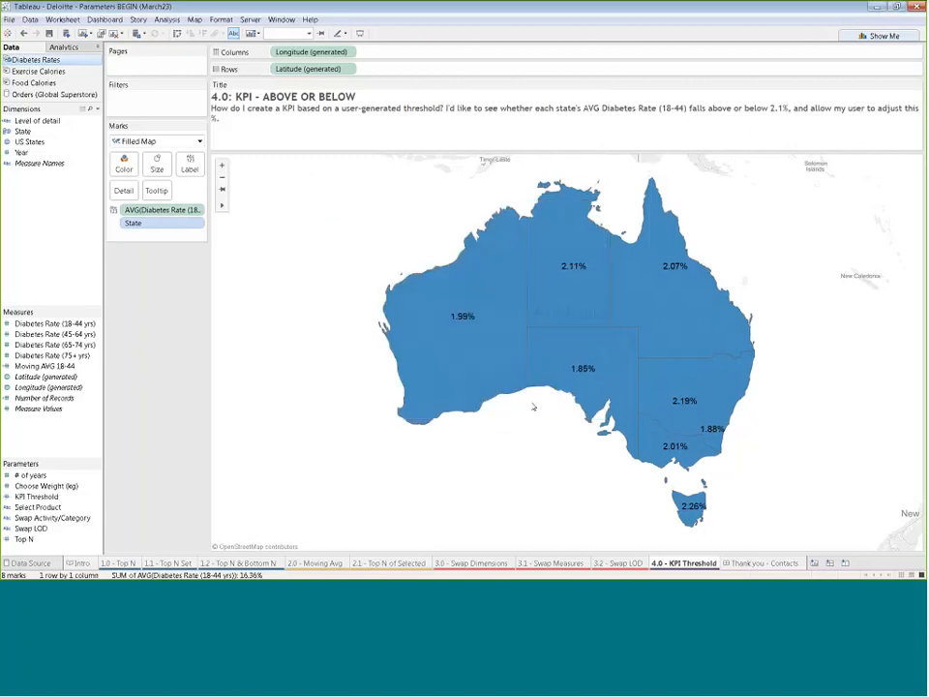
# Step: Show the KPI Threshold parameter control and set its value to 2.1
pyautogui.rightClick(38, 497)
pyautogui.click(106, 266)
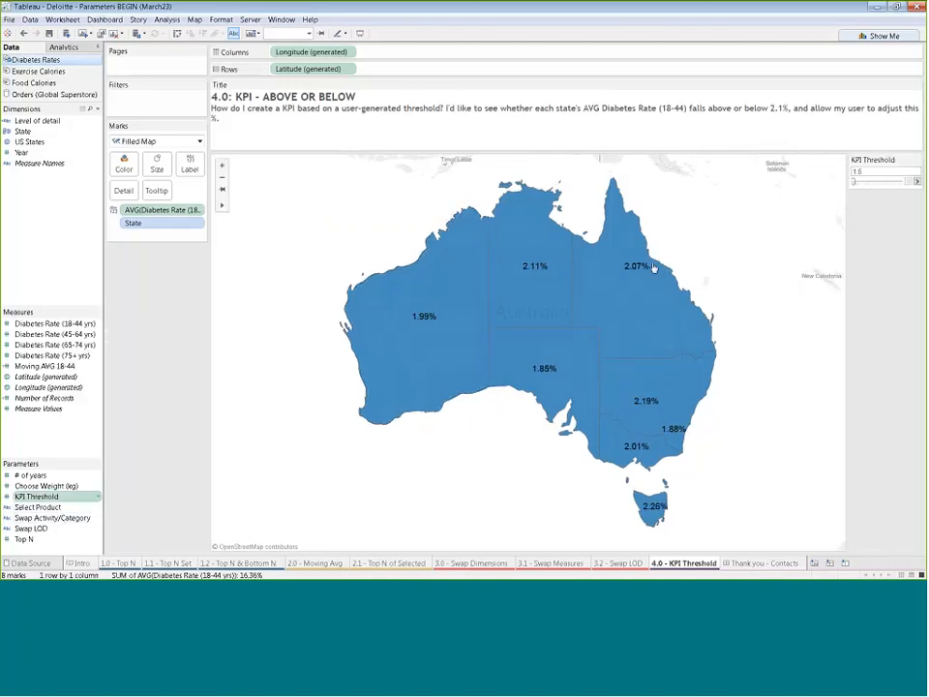
pyautogui.click(872, 183)
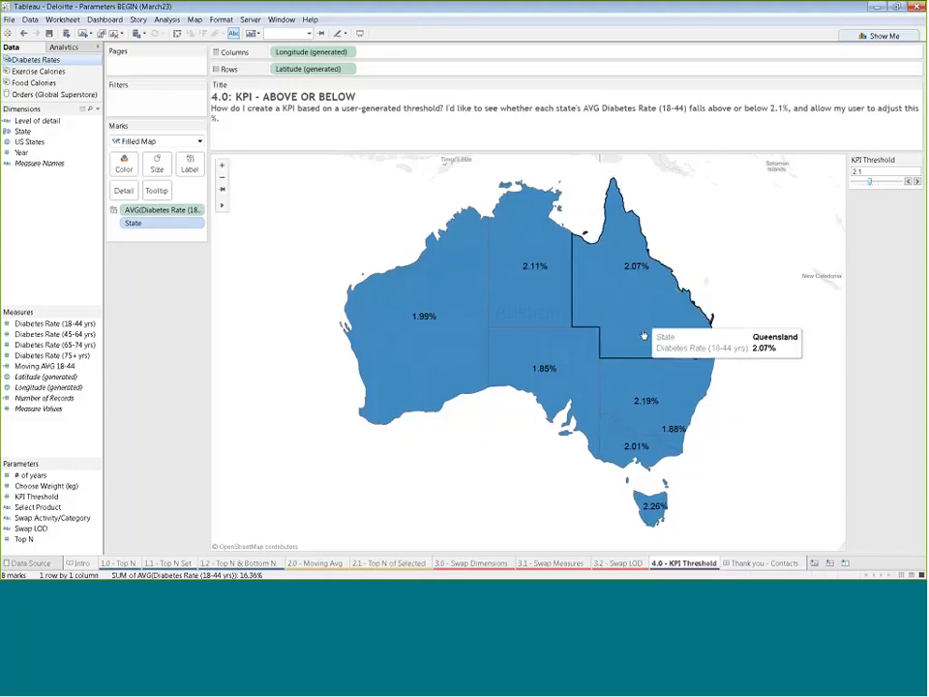
# Step: Start a calculated field named KPI based on the Diabetes Rate (18-44 yrs) measure
pyautogui.rightClick(60, 324)
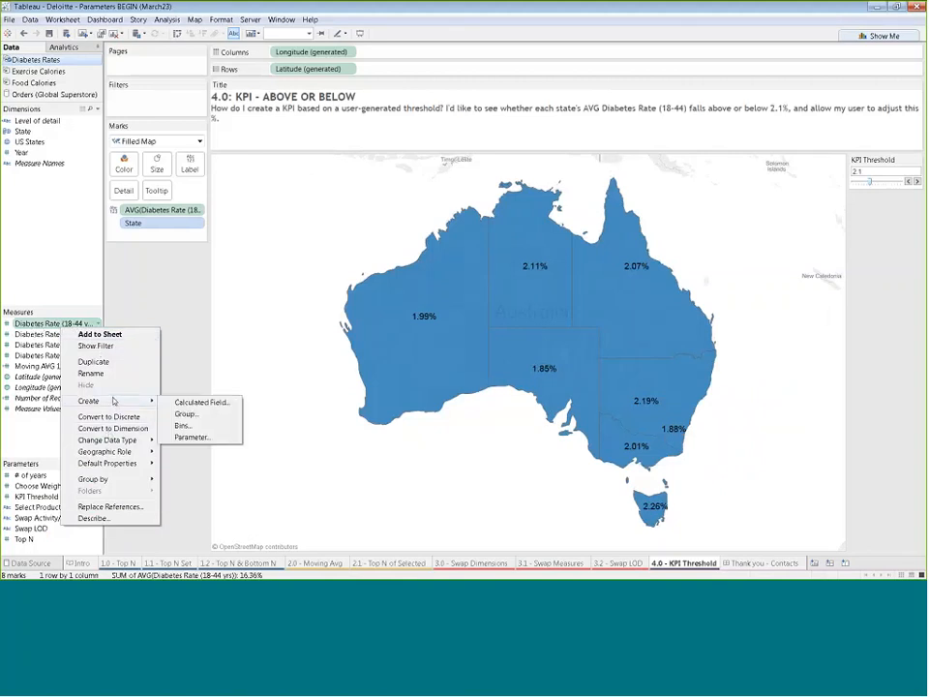
pyautogui.click(192, 403)
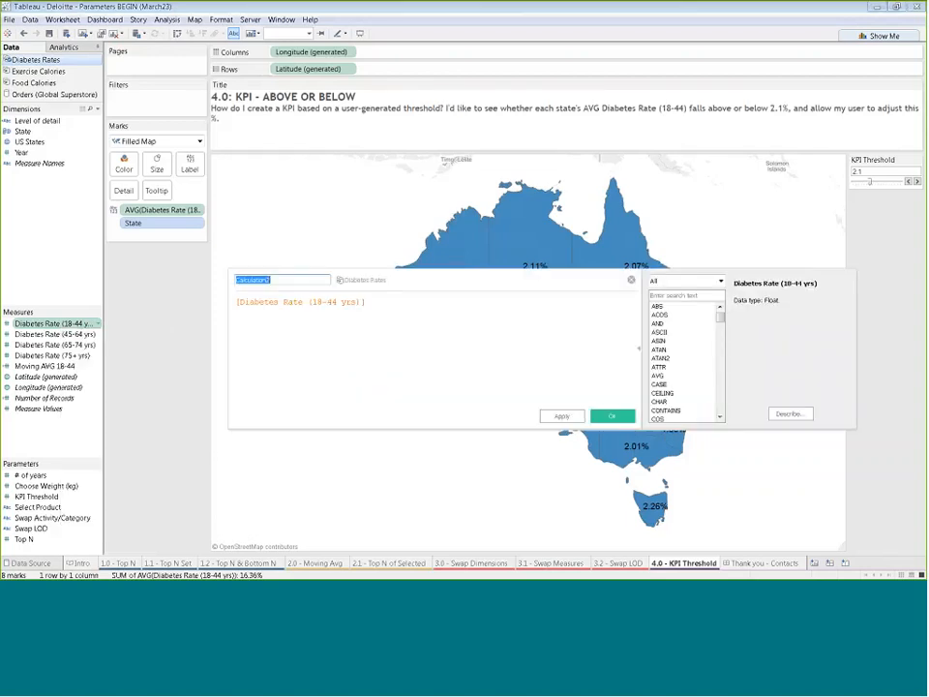
pyautogui.write('KPI')
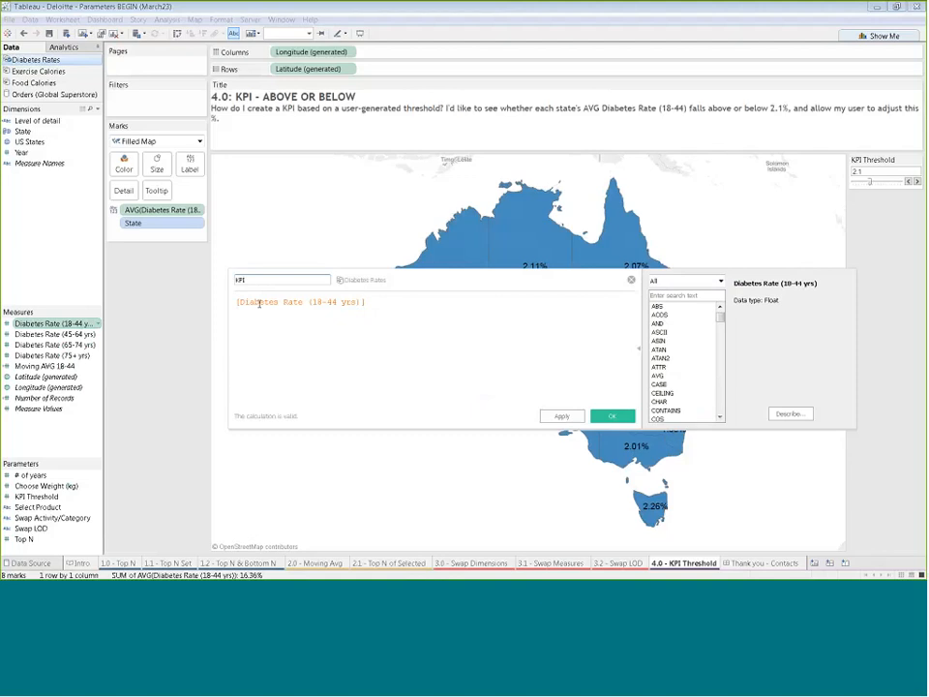
# Step: Define KPI as AVG([Diabetes Rate (18-44 yrs)]) > [KPI Threshold] and save the calculated field
pyautogui.click(242, 303)
pyautogui.write('AVG(')
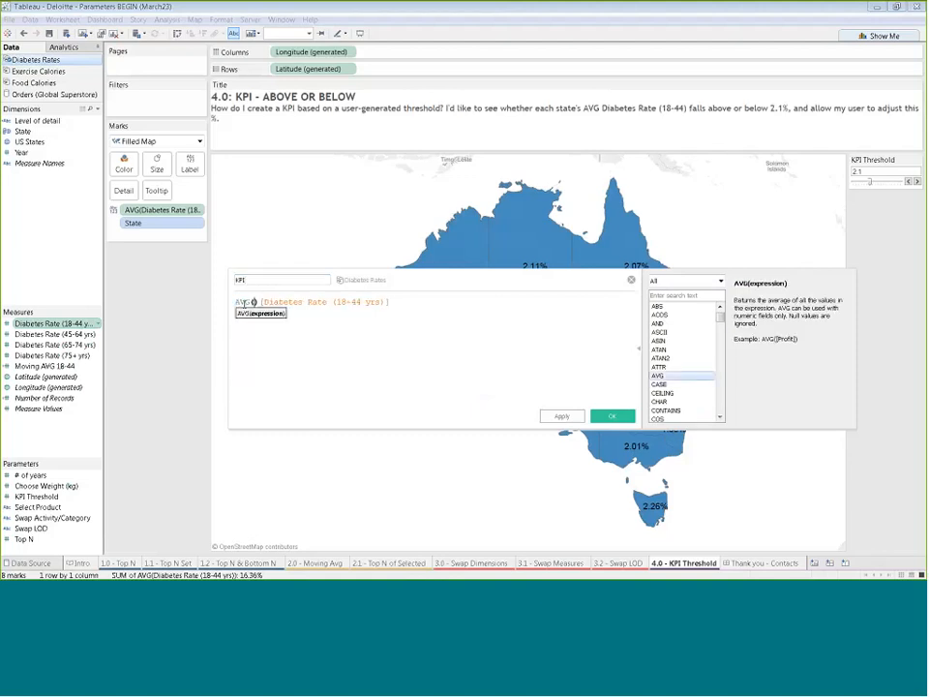
pyautogui.press('Right')
pyautogui.press('BackSpace')
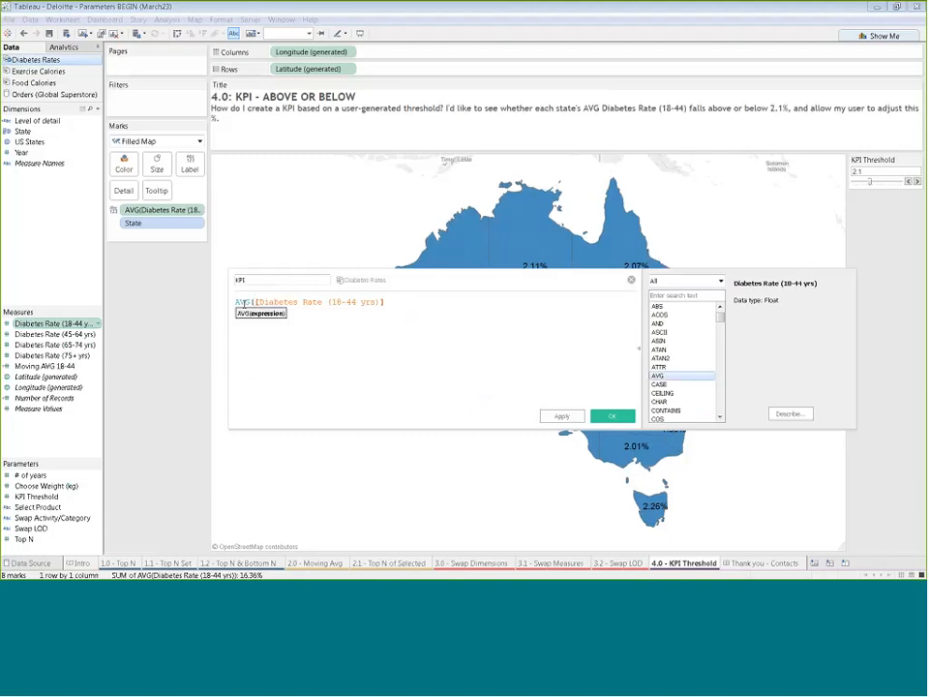
pyautogui.press('End')
pyautogui.write(')])')
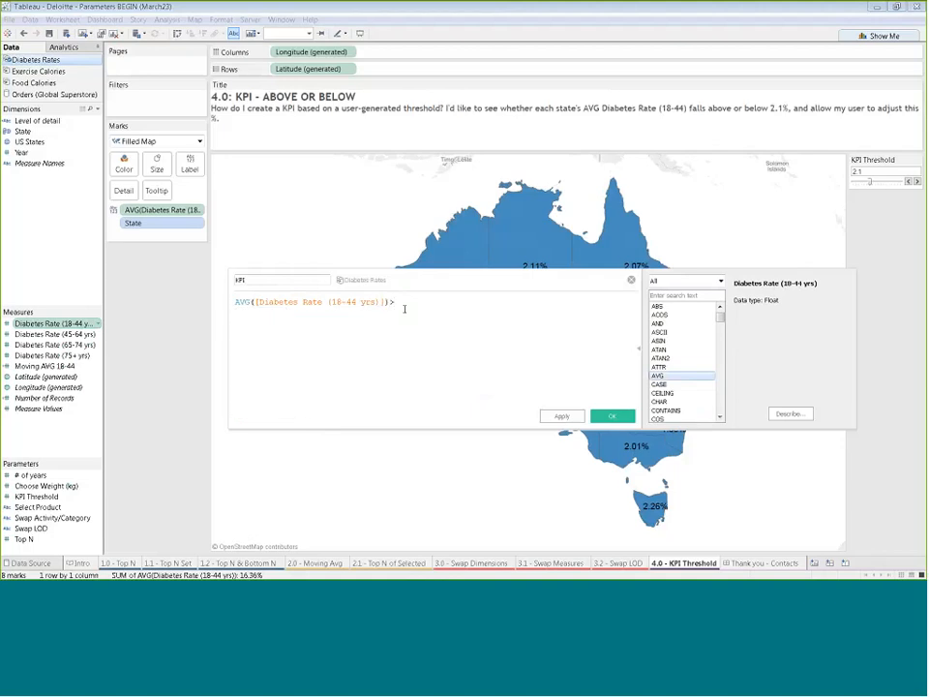
pyautogui.write(' > k')
pyautogui.click(405, 312)
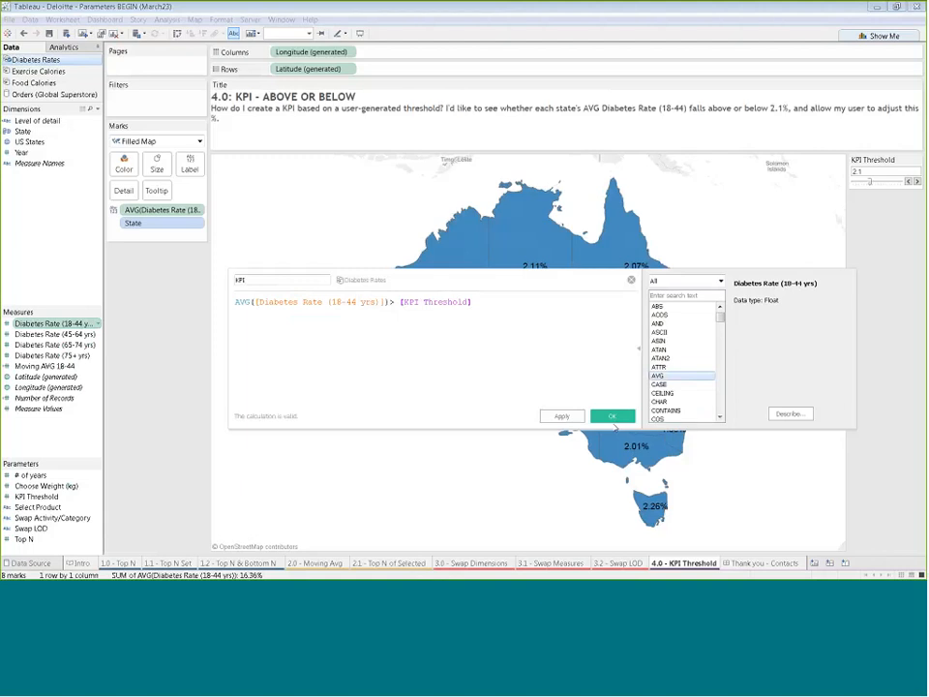
pyautogui.click(612, 416)
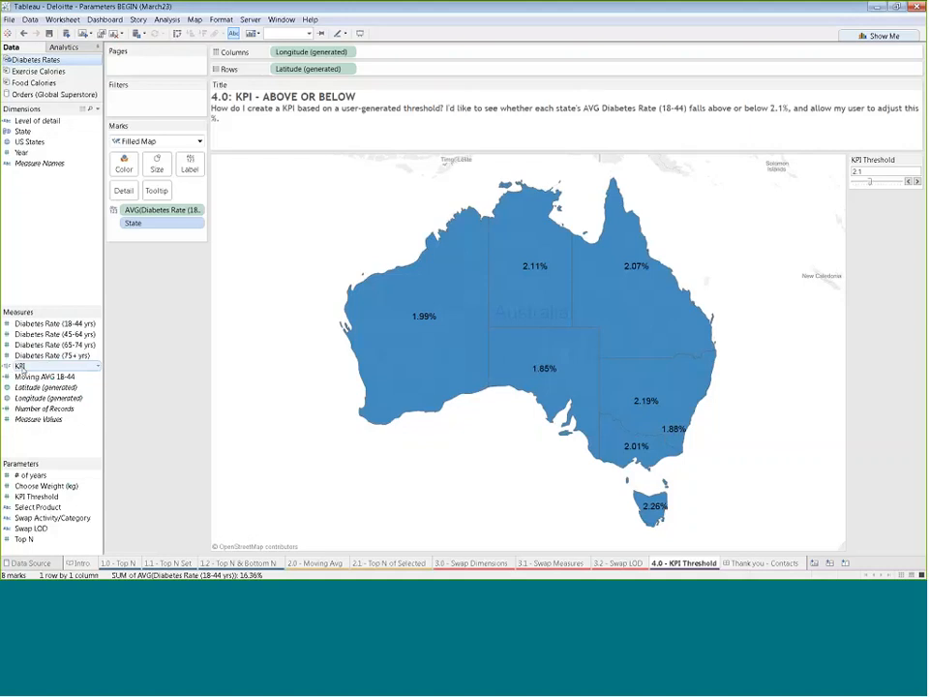
# Step: Color the filled state map by the KPI field and test it by adjusting the KPI Threshold around 2.1
pyautogui.moveTo(19, 367); pyautogui.dragTo(124, 166)
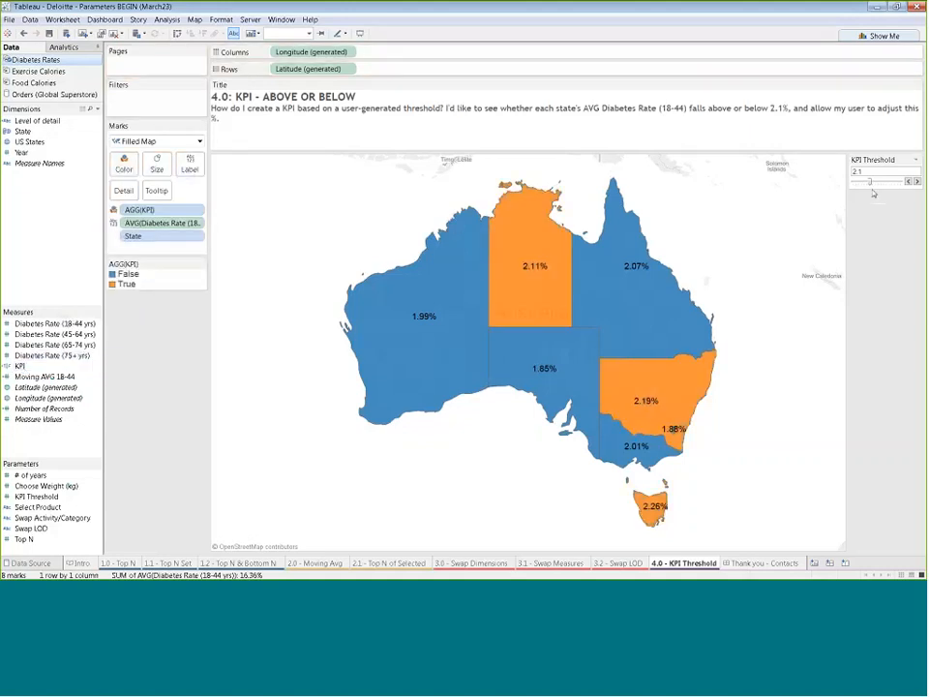
pyautogui.moveTo(646, 276)
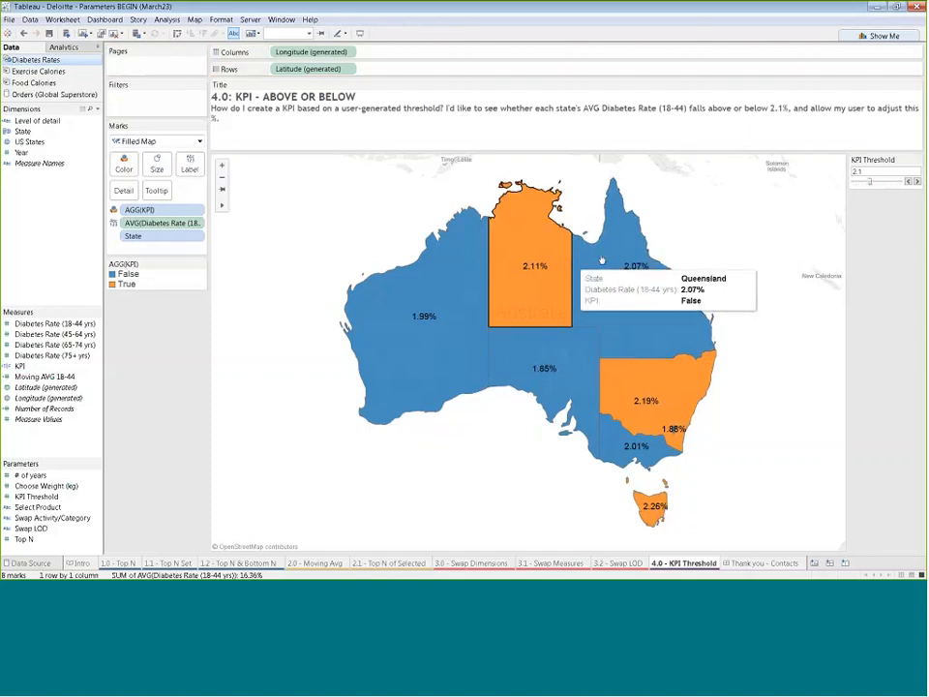
pyautogui.moveTo(650, 408)
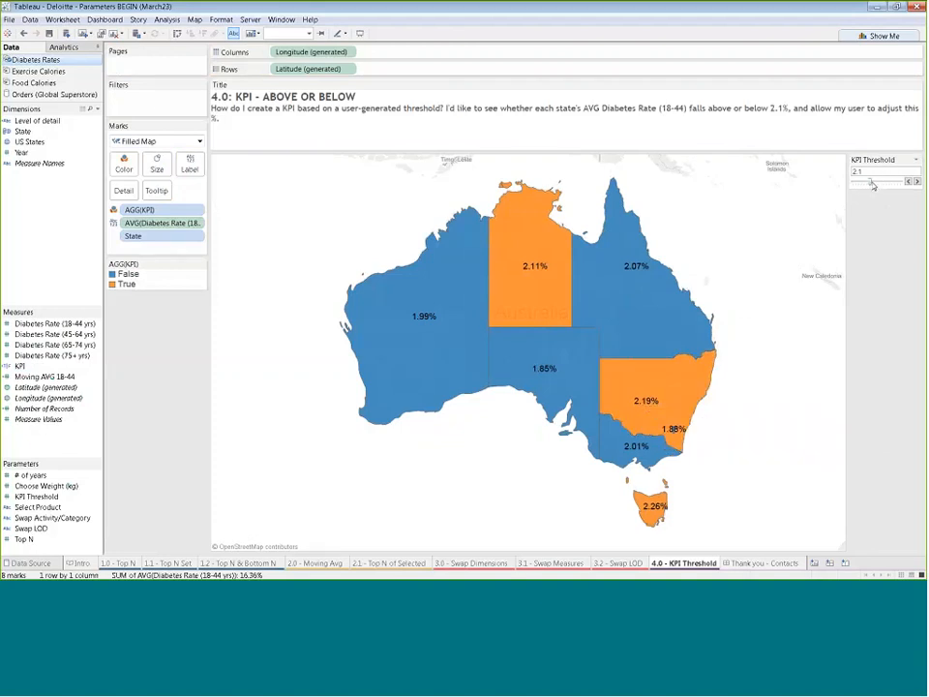
pyautogui.moveTo(695, 409)
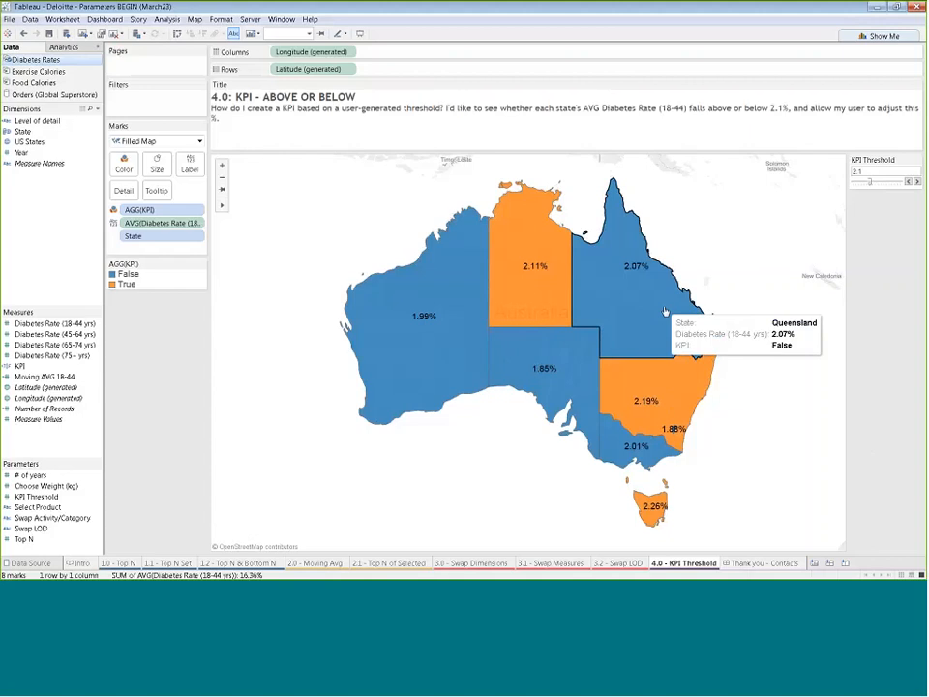
pyautogui.moveTo(871, 182); pyautogui.dragTo(872, 186)
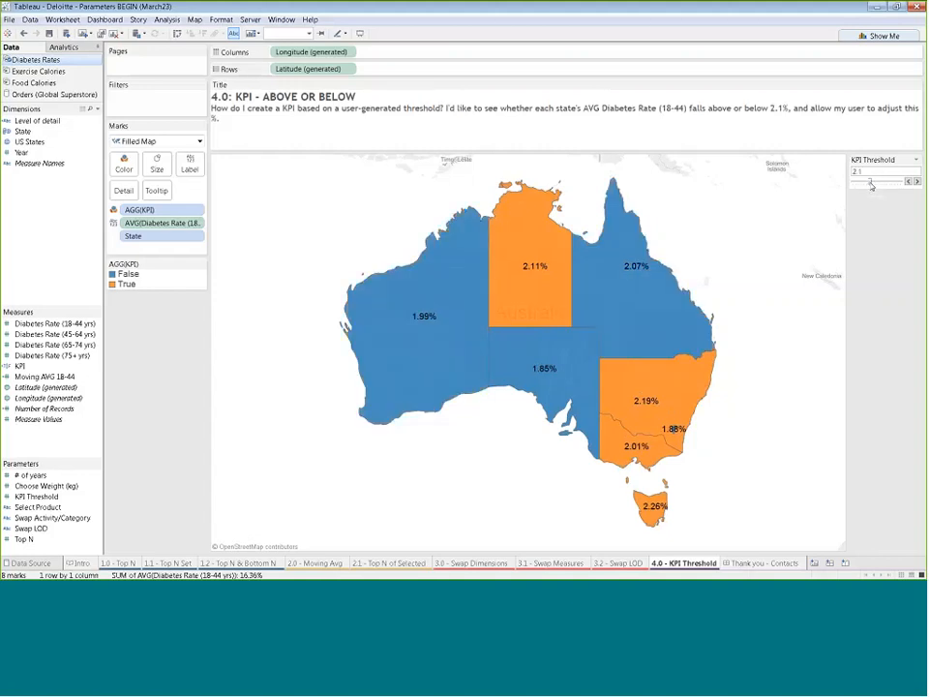